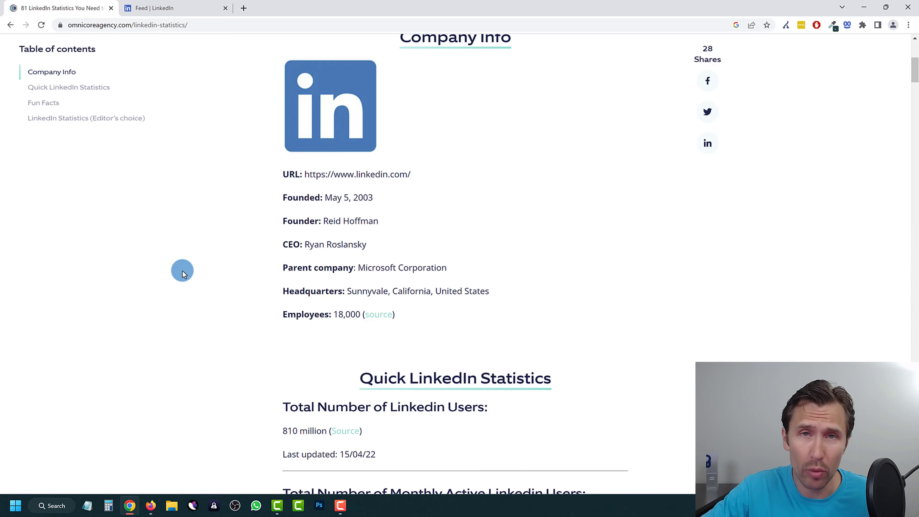
Examine the total number of LinkedIn users and the monthly active users in the Quick LinkedIn Statistics section.
scroll(299, 301, "down", 1)
scroll(299, 300, "down", 3)
left_click_drag(288, 306, 319, 309)
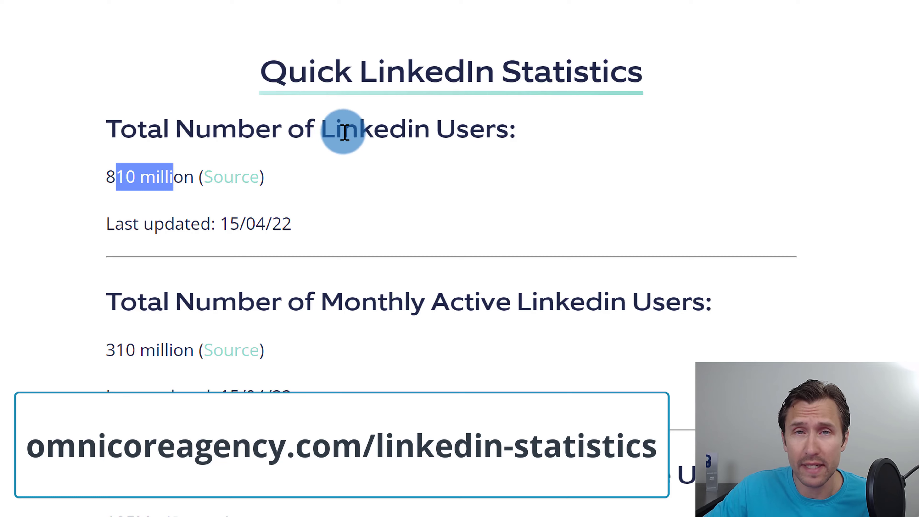
scroll(82, 131, "down", 2)
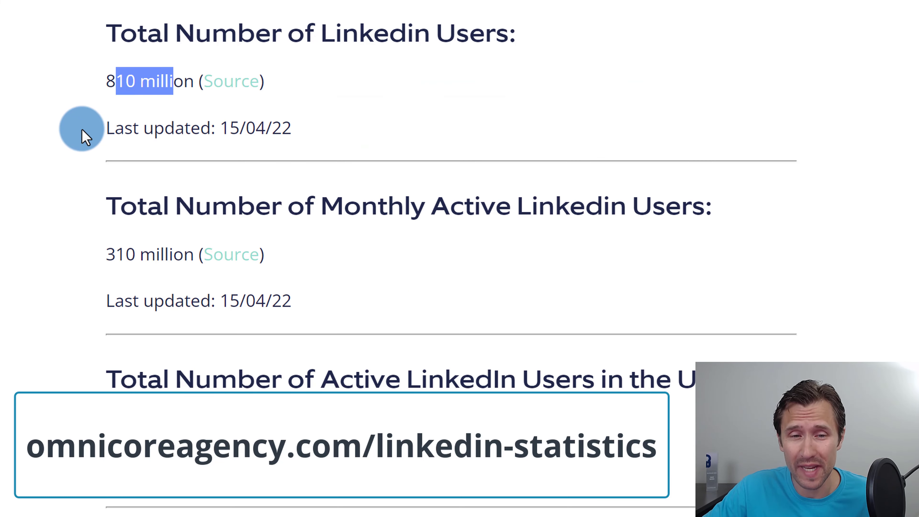
scroll(82, 129, "down", 2)
left_click_drag(110, 110, 731, 111)
left_click_drag(277, 110, 714, 113)
left_click(599, 109)
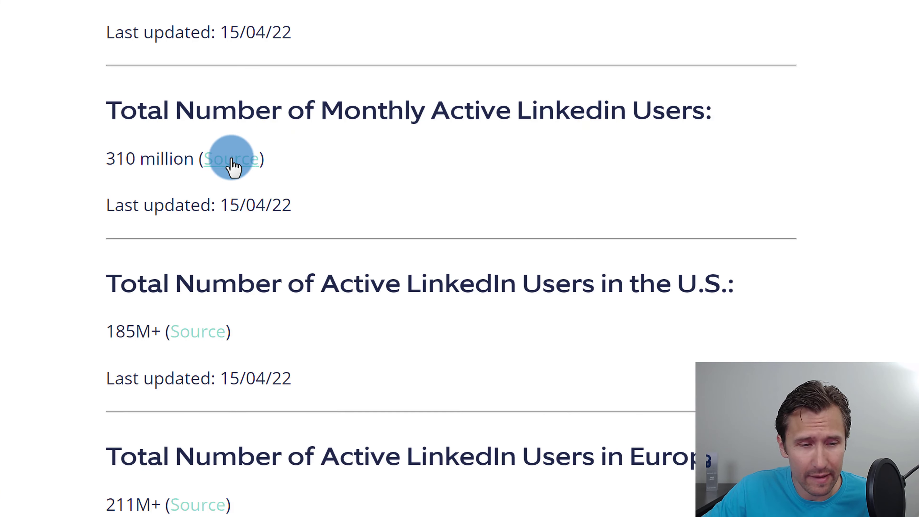
left_click_drag(108, 149, 194, 160)
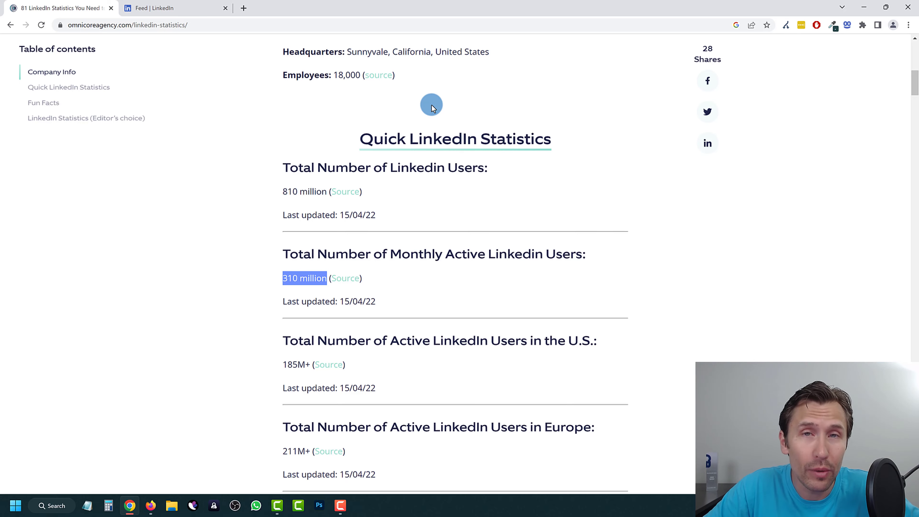
Switch to the LinkedIn feed and open Campaign Manager through the advertising option.
left_click(179, 8)
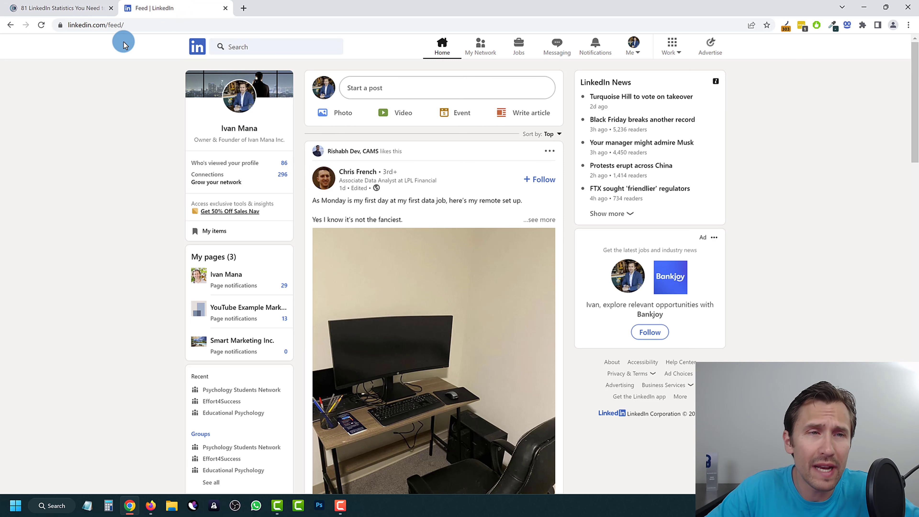
left_click(73, 28)
left_click(90, 166)
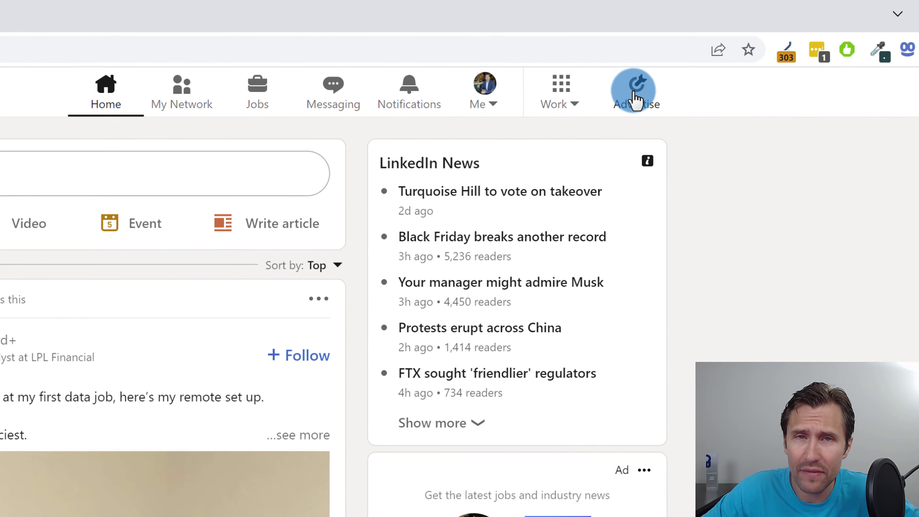
left_click(633, 102)
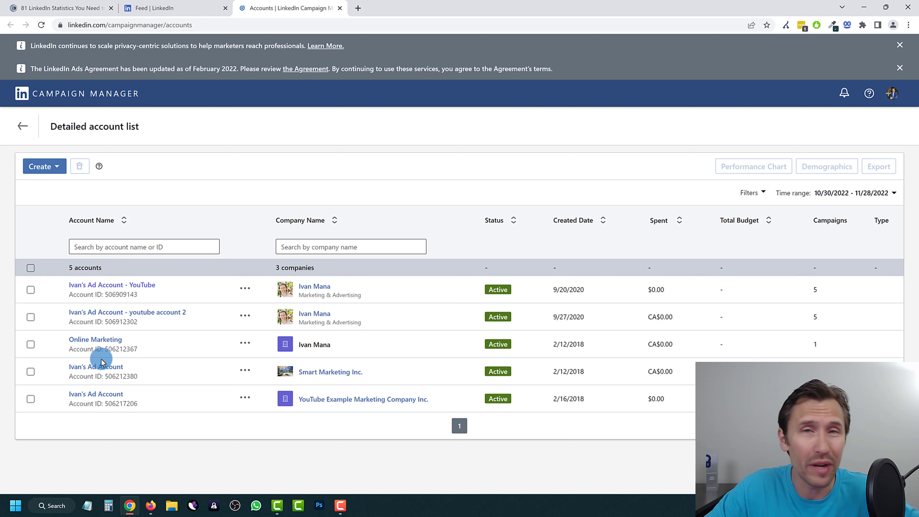
Start creating a new ad account, keep the suggested name and USD currency, and go to the LinkedIn Page association field.
left_click(59, 172)
left_click(44, 192)
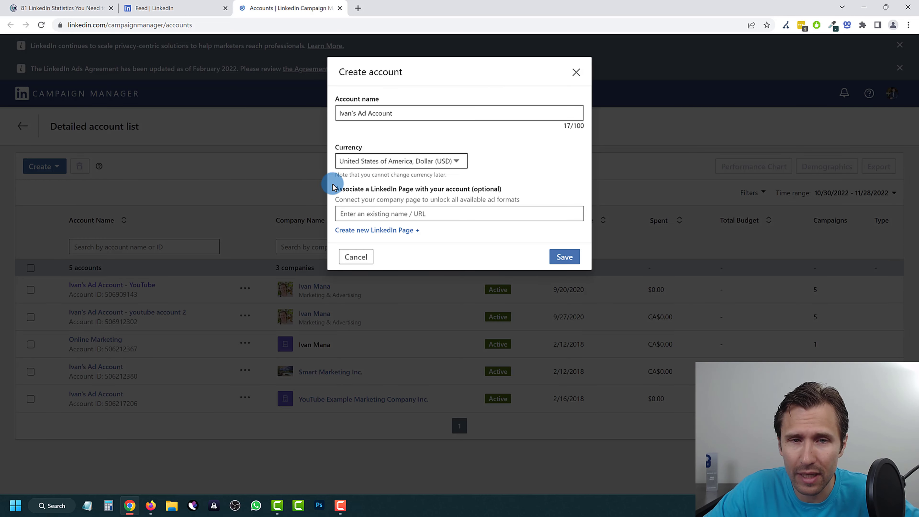
left_click_drag(405, 112, 318, 98)
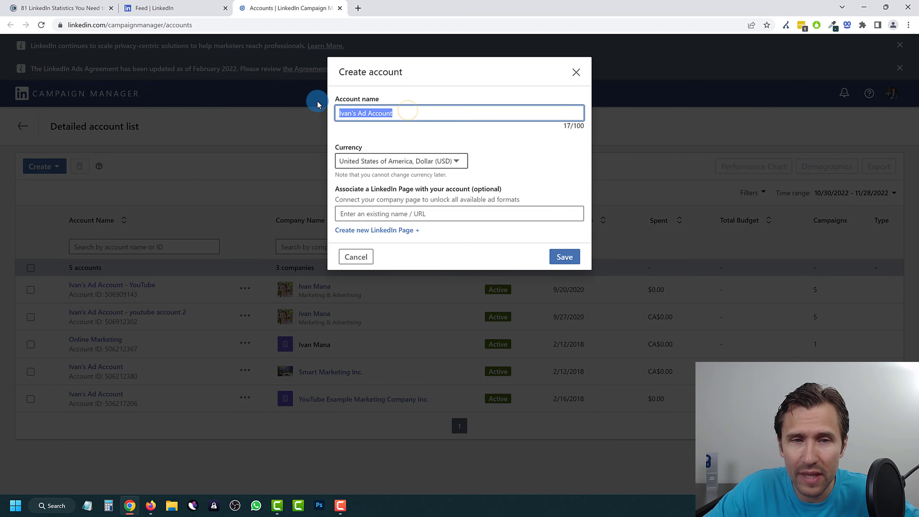
left_click(396, 215)
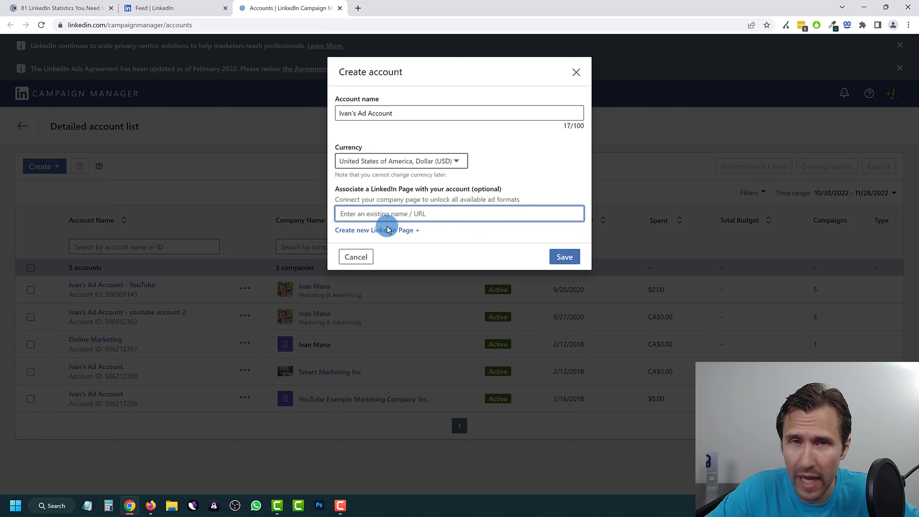
Start a new LinkedIn Page from the ad account form, close the feed page, and choose the Company page type.
left_click(377, 231)
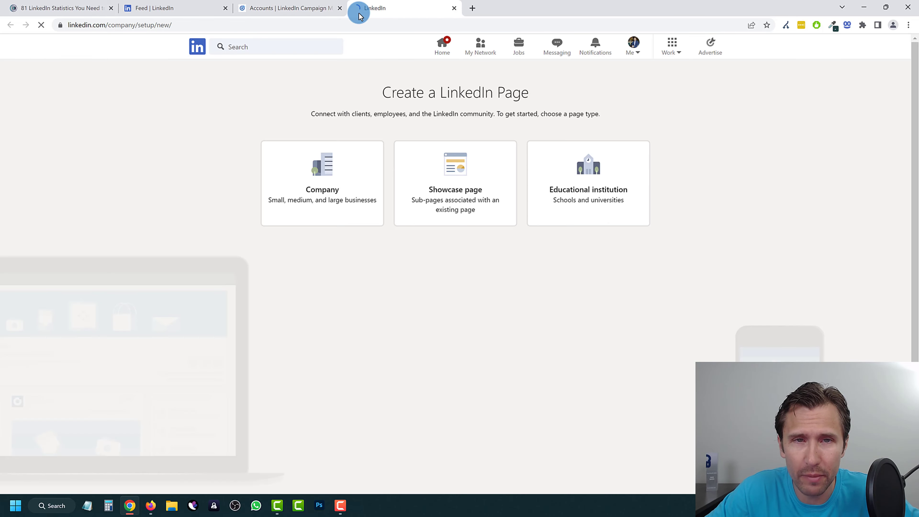
left_click(225, 9)
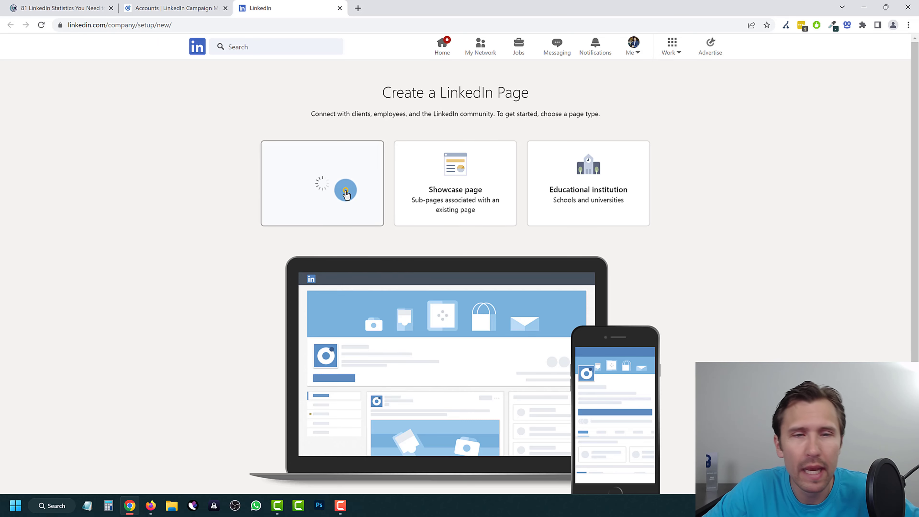
left_click(346, 190)
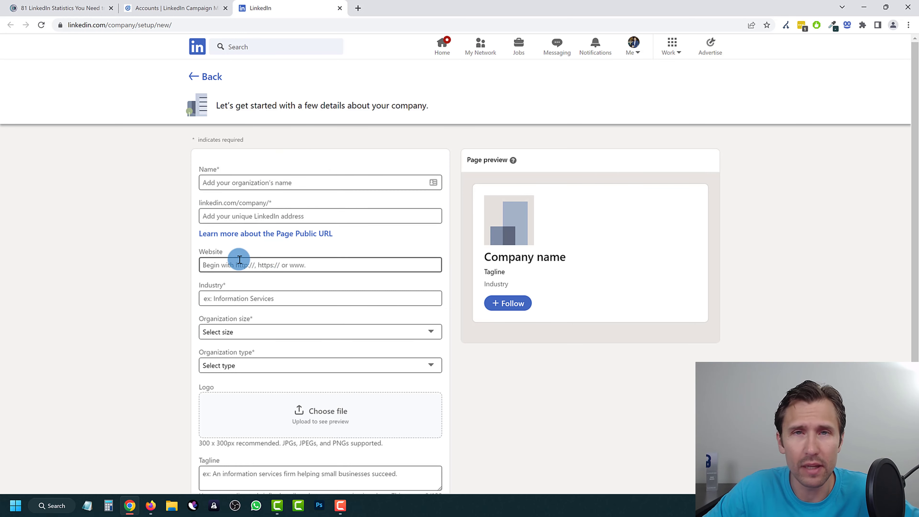
Enter the organization's name and website address in the company details form.
left_click(230, 183)
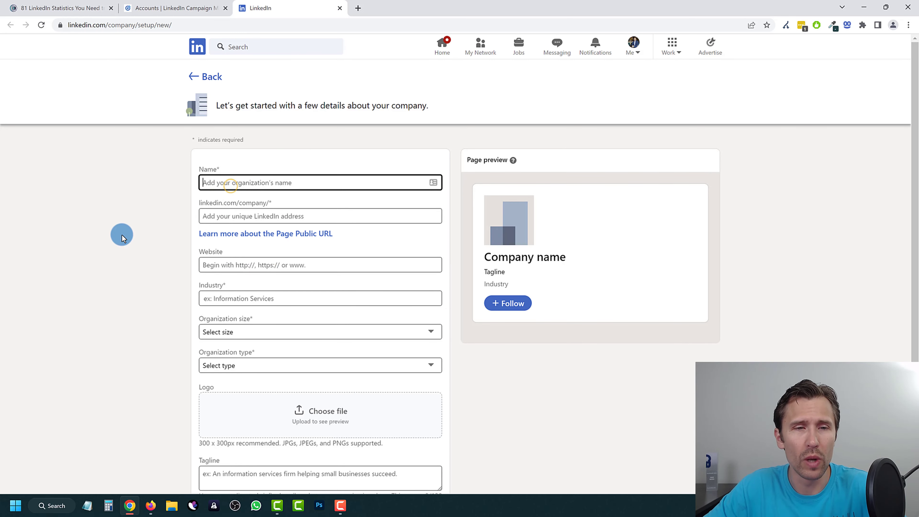
type("Ivan Man")
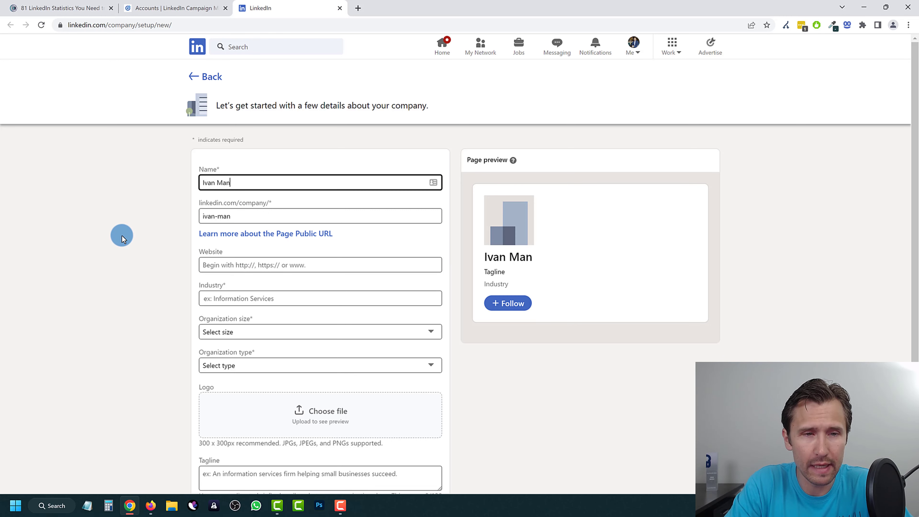
type("a YouTube")
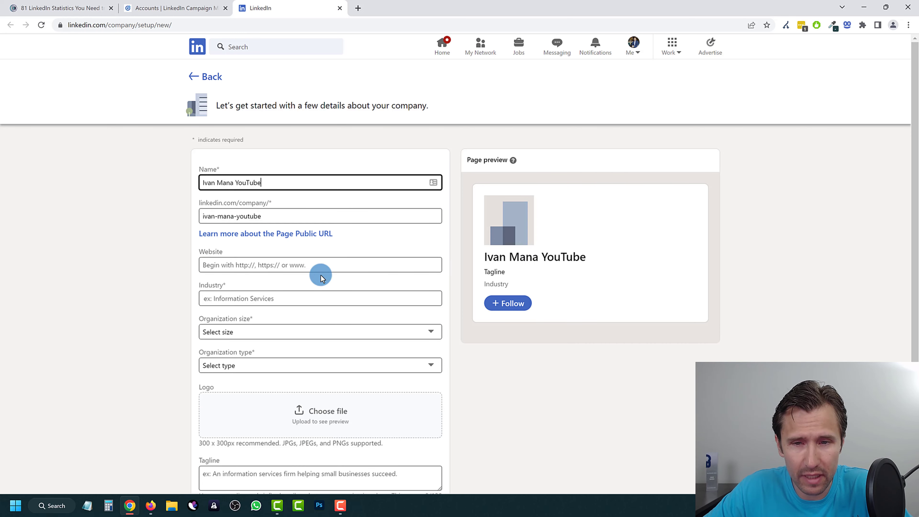
left_click(225, 265)
scroll(129, 279, "down", 1)
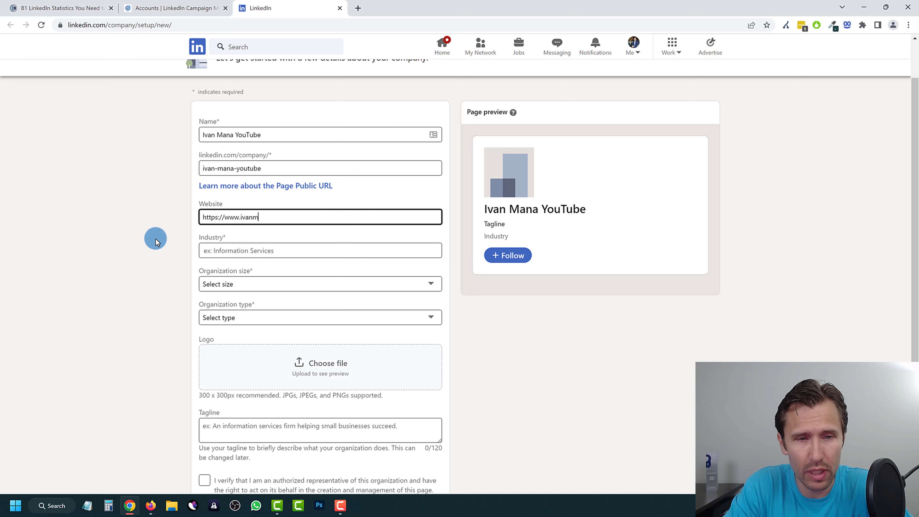
type("om")
Set the company's industry to Marketing Services.
left_click(252, 250)
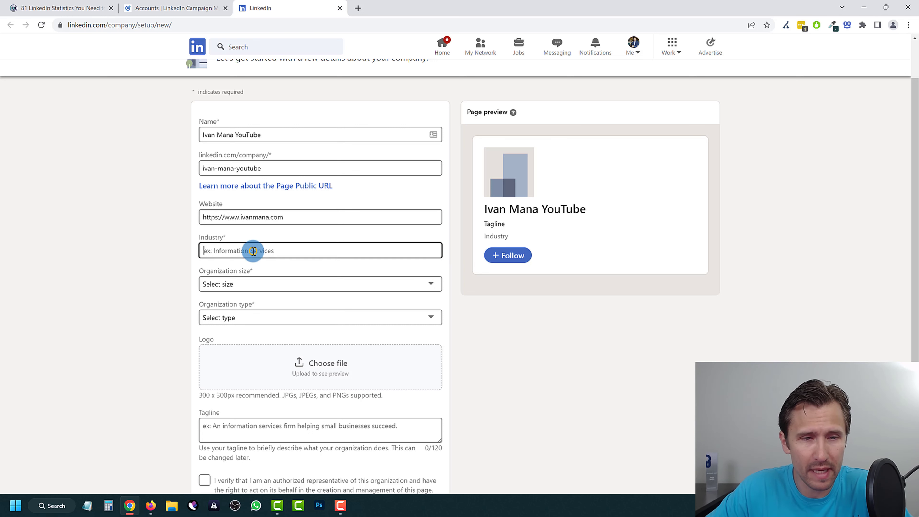
type("Marketing")
left_click(222, 265)
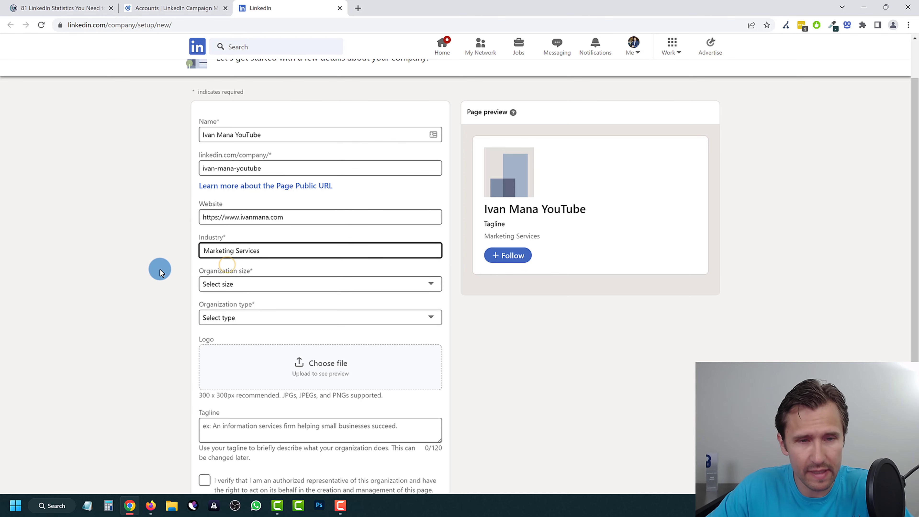
Set the organization size to 0–1 employees and the organization type to Self-employed.
left_click(254, 286)
left_click(241, 308)
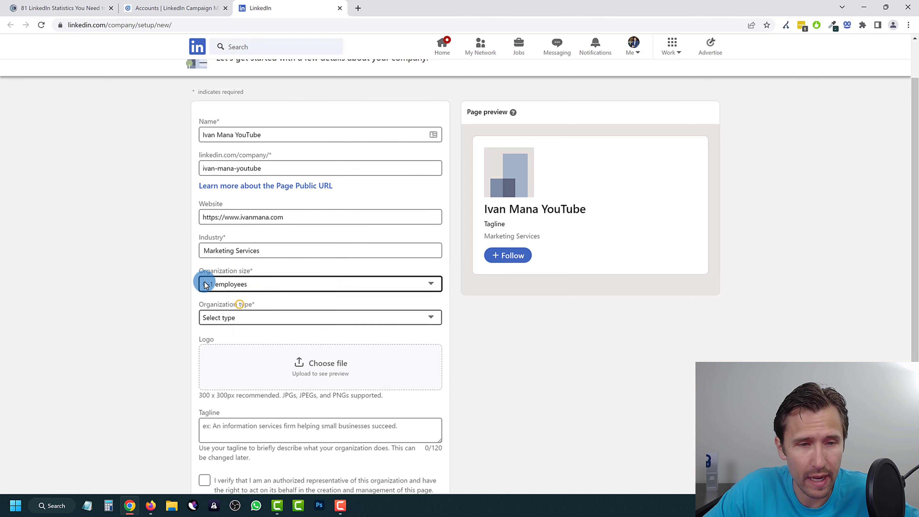
left_click(236, 317)
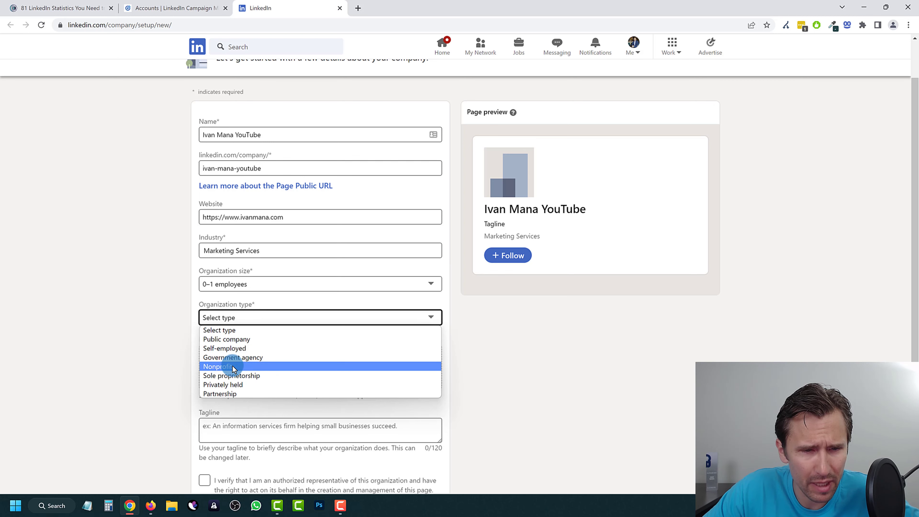
left_click(236, 348)
Enter the tagline "I help people make money online" for the company page.
scroll(208, 353, "down", 1)
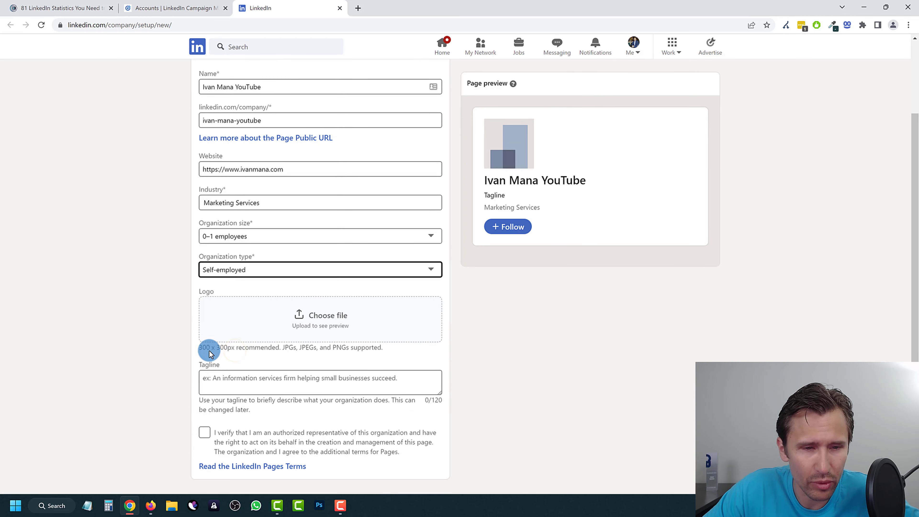
left_click(245, 376)
type("I h")
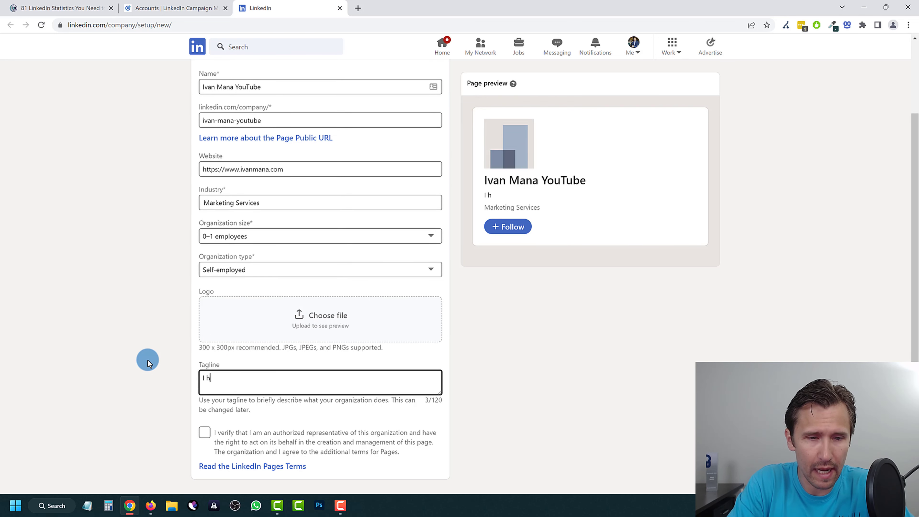
type("elp people ")
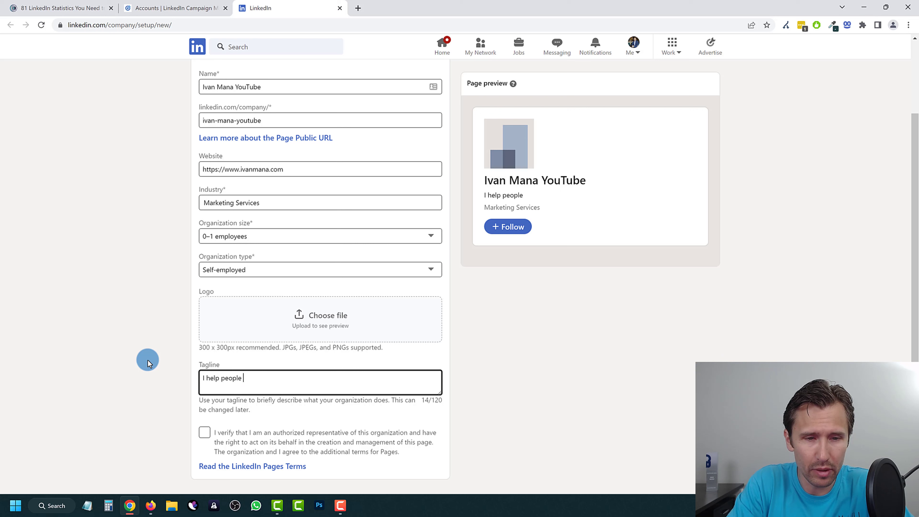
type("make money online")
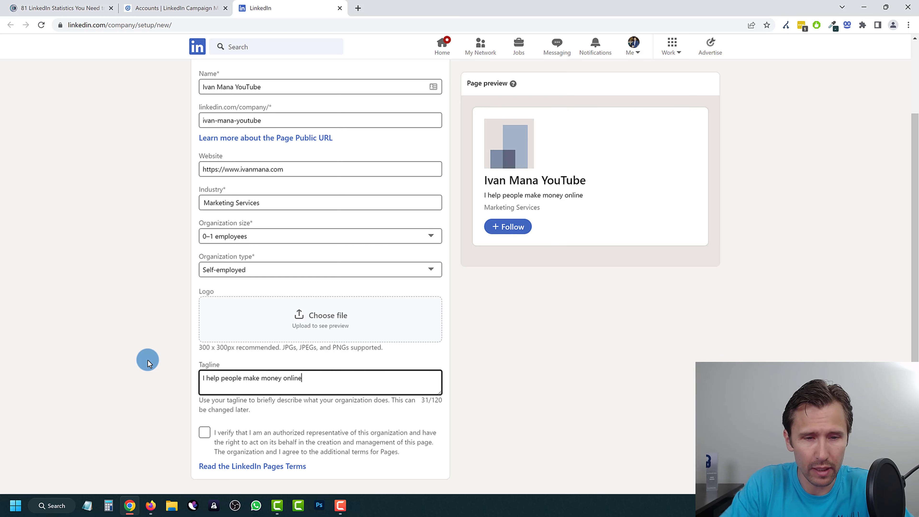
Verify being an authorized representative of the organization and create the company page.
left_click(205, 435)
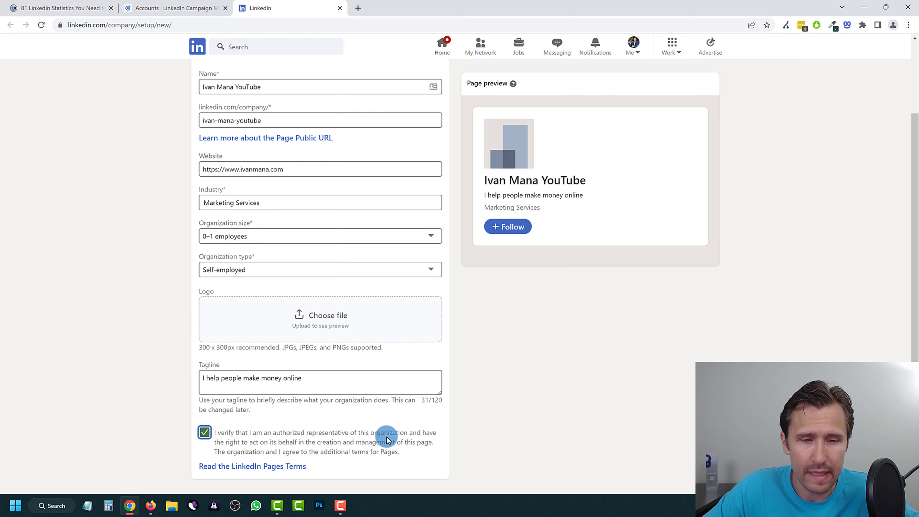
scroll(387, 417, "down", 1)
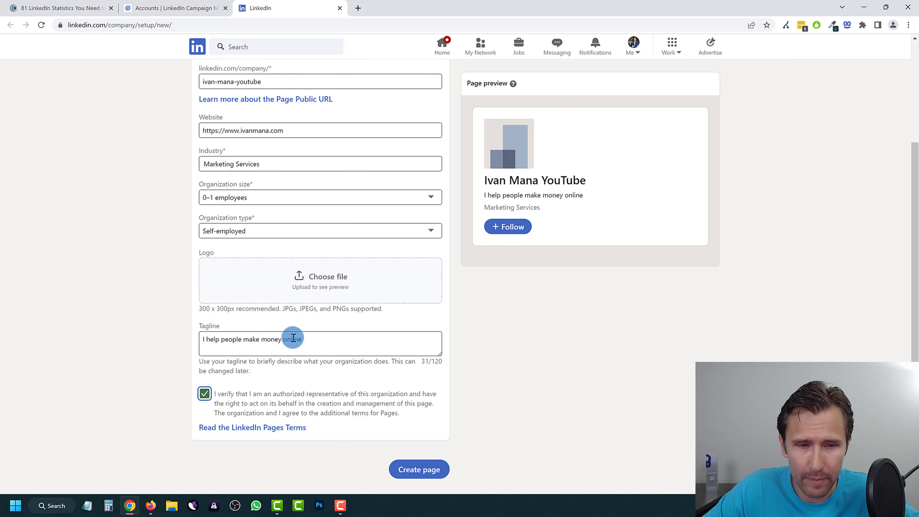
left_click(417, 475)
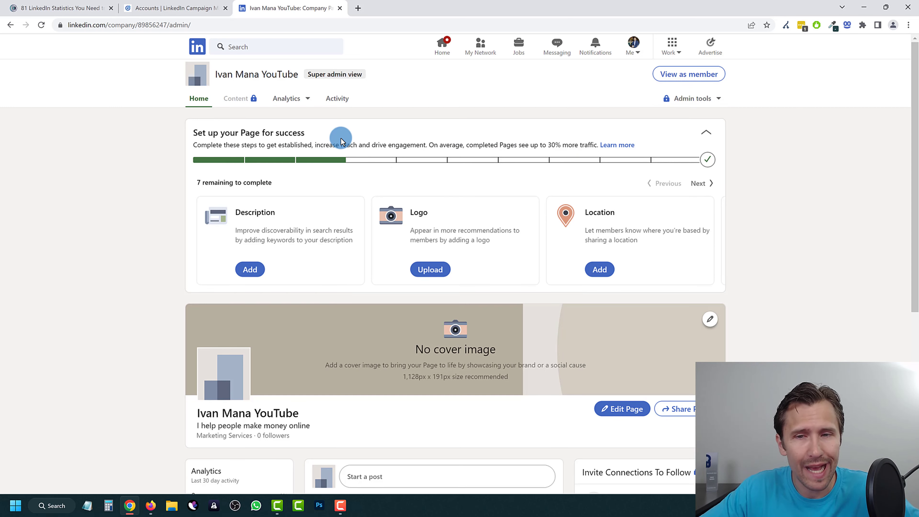
Review the new company page's admin home, including its sections and the suggested tasks for completing the page setup.
left_click(249, 270)
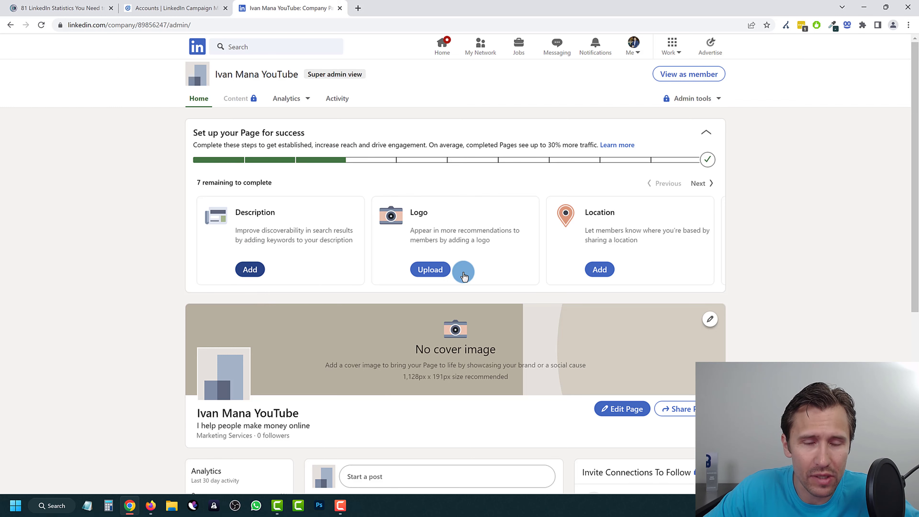
left_click(598, 269)
scroll(402, 246, "down", 3)
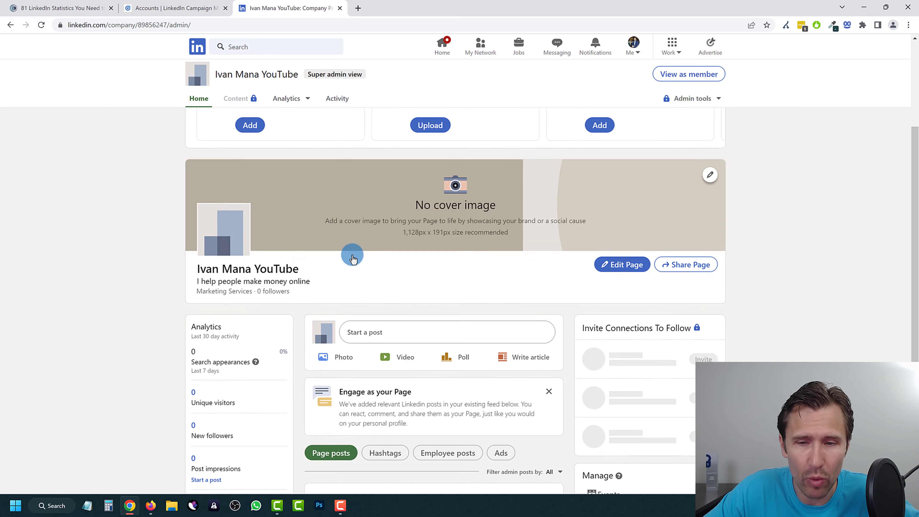
scroll(351, 254, "down", 2)
scroll(434, 324, "down", 1)
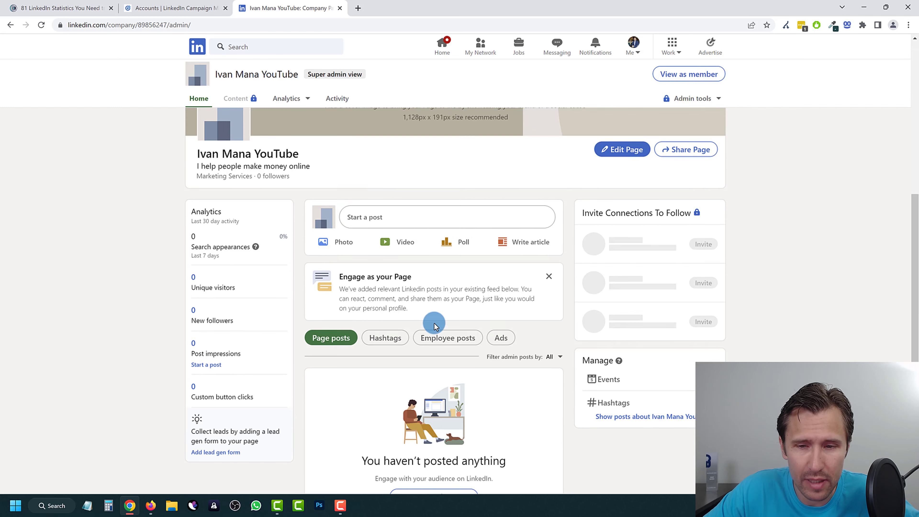
scroll(275, 308, "up", 5)
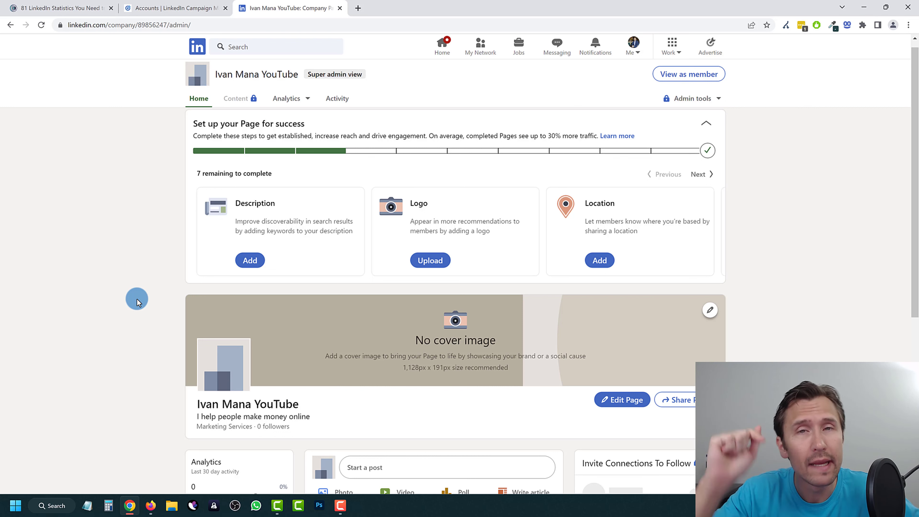
scroll(93, 254, "up", 1)
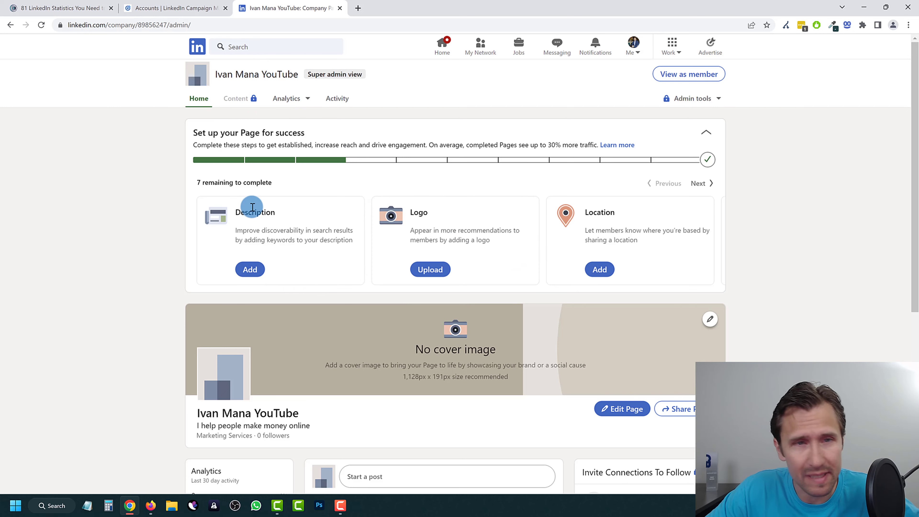
scroll(252, 207, "down", 3)
scroll(425, 246, "up", 3)
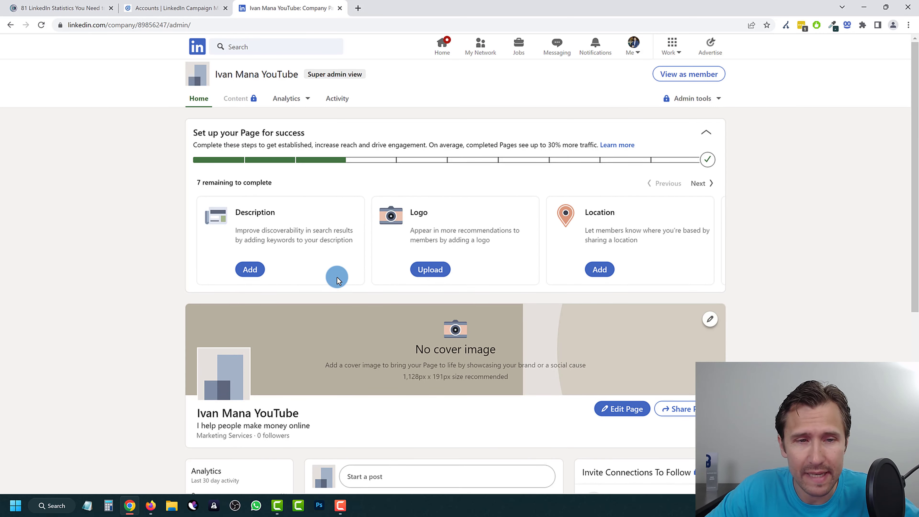
left_click(702, 183)
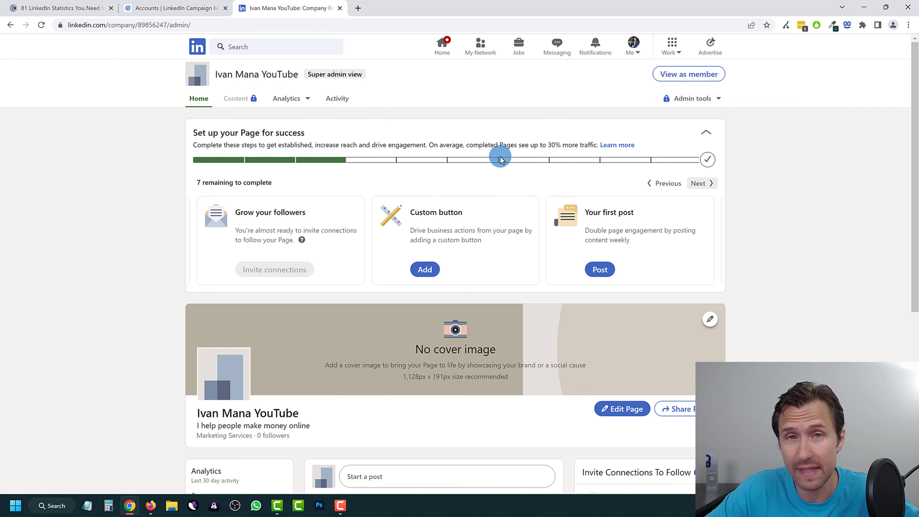
Examine the company page's editable page info and custom button settings, including the button preview.
scroll(232, 244, "down", 5)
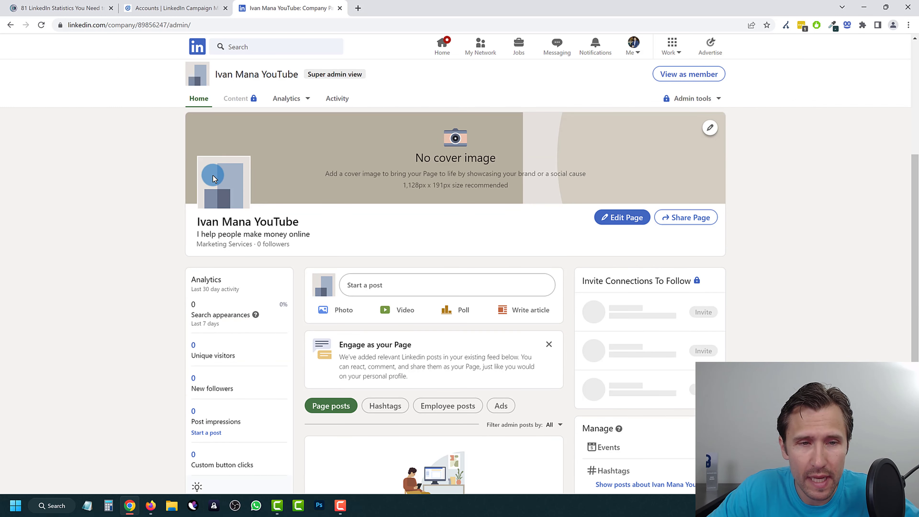
left_click(638, 221)
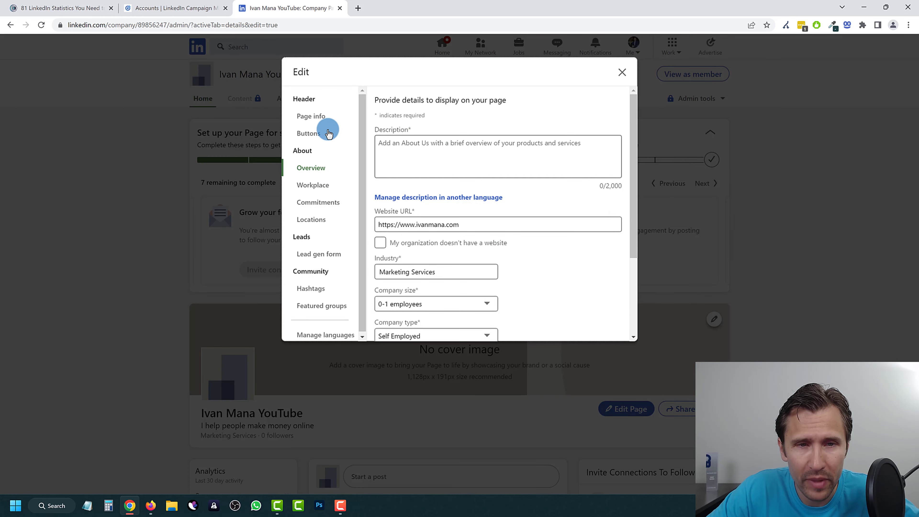
left_click(310, 118)
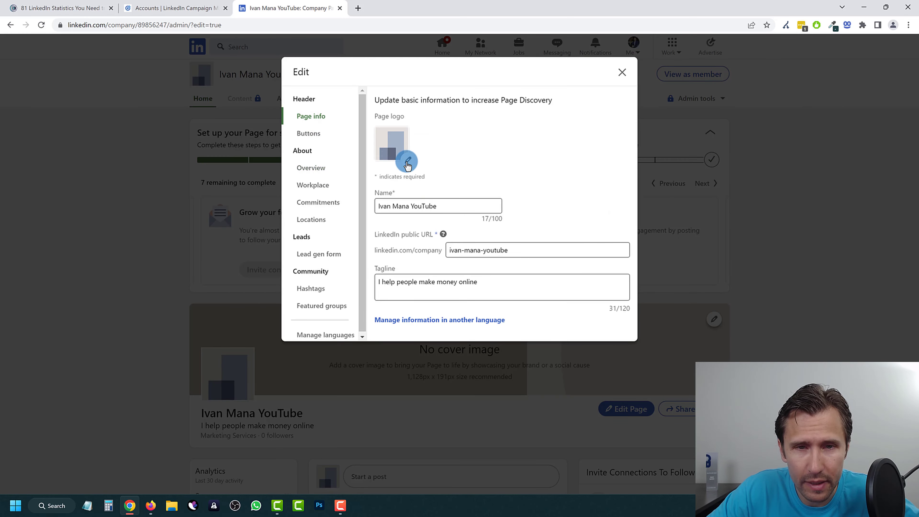
left_click(309, 130)
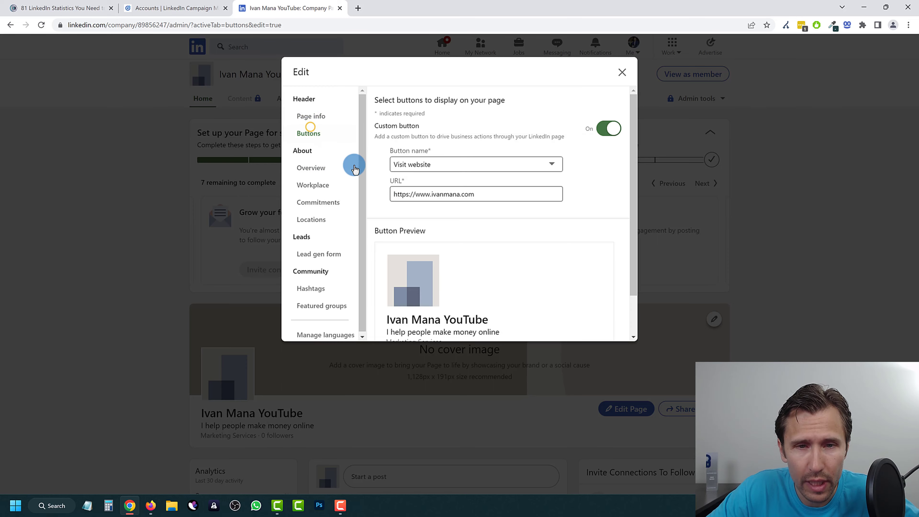
left_click(448, 162)
left_click(548, 240)
scroll(474, 247, "down", 1)
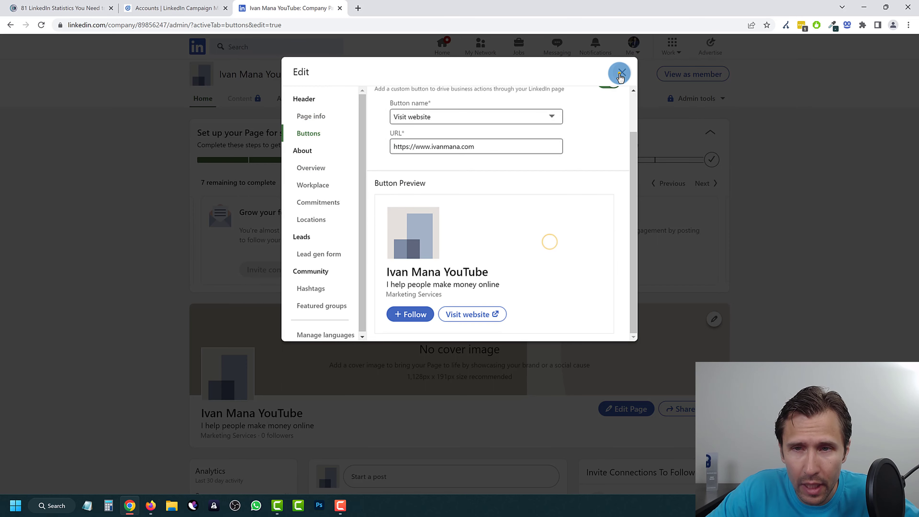
left_click(621, 72)
Check the cover image upload option and its recommended dimensions on the company page.
scroll(519, 320, "down", 1)
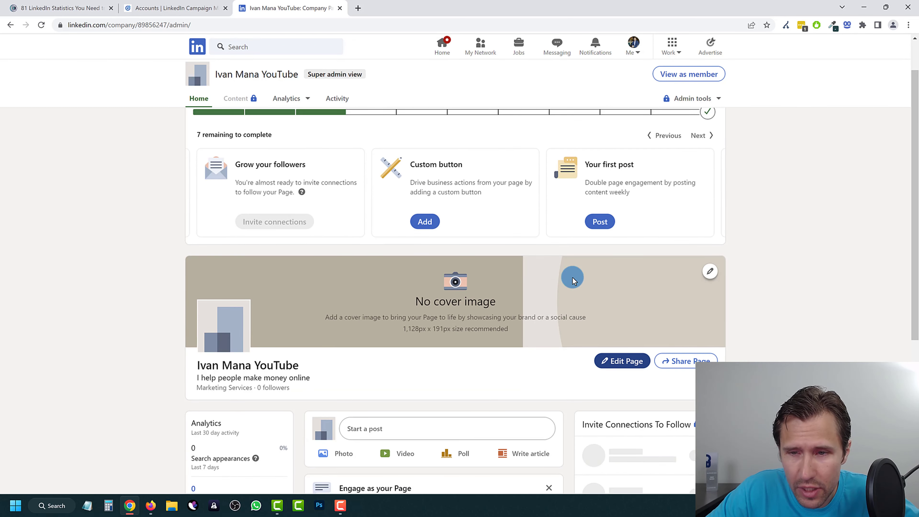
left_click(707, 269)
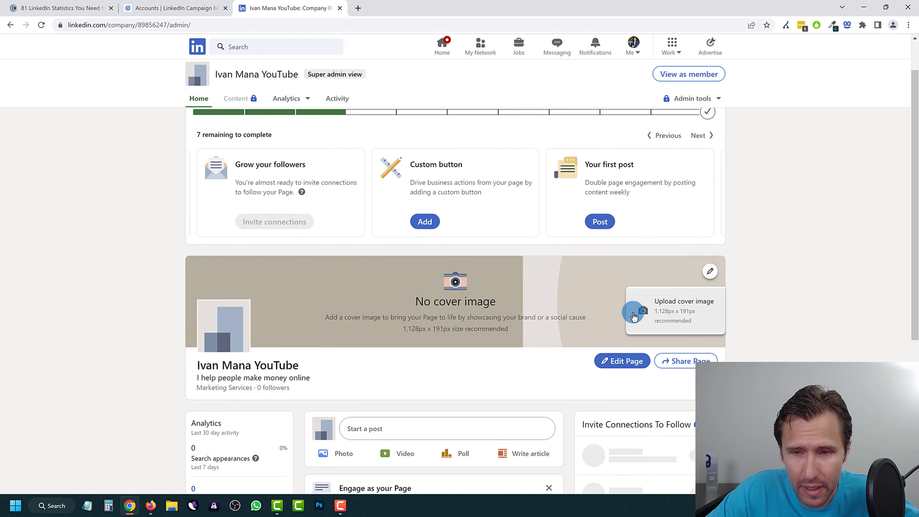
left_click(137, 232)
scroll(138, 231, "up", 1)
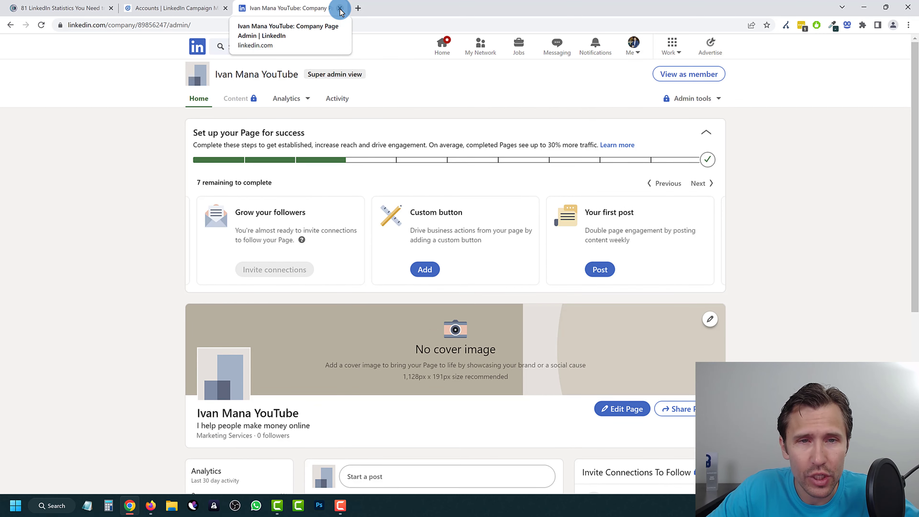
Return to the ad account setup, associate the newly created company page with the account, and save the account.
left_click(340, 8)
left_click(396, 210)
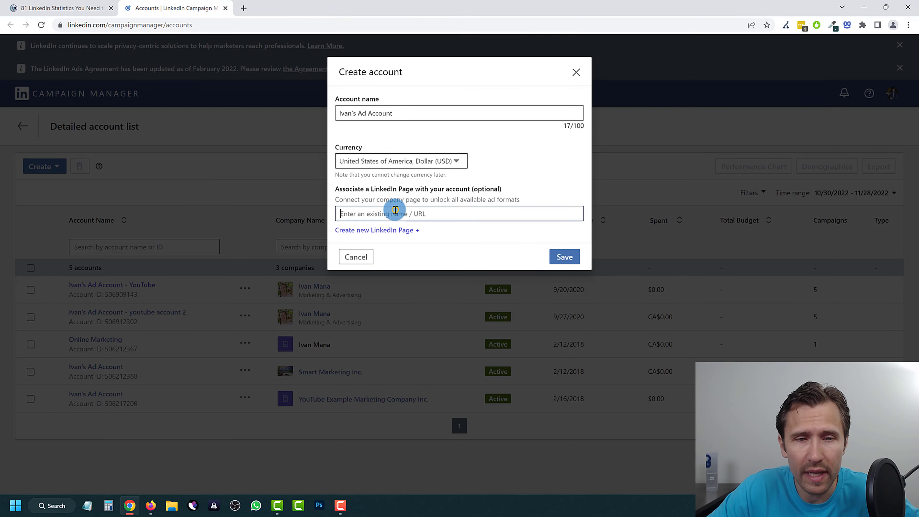
type("ivan mana")
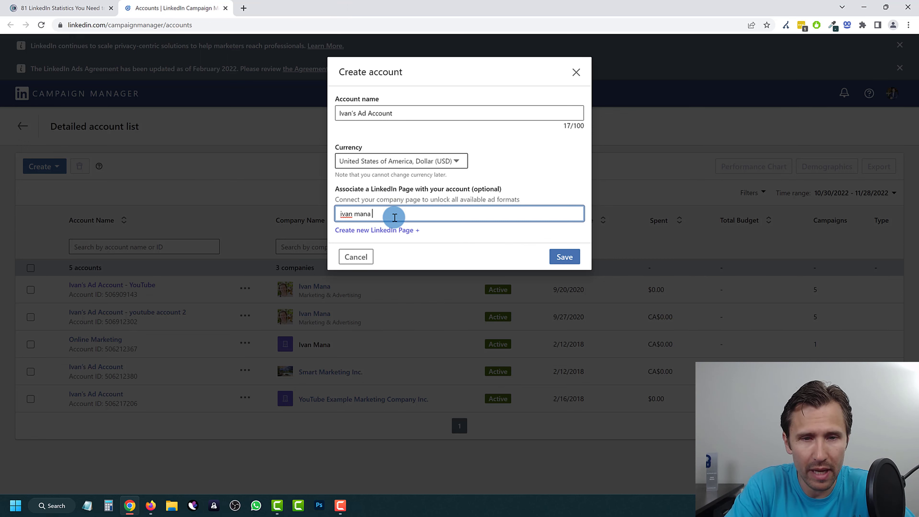
type(" youtube")
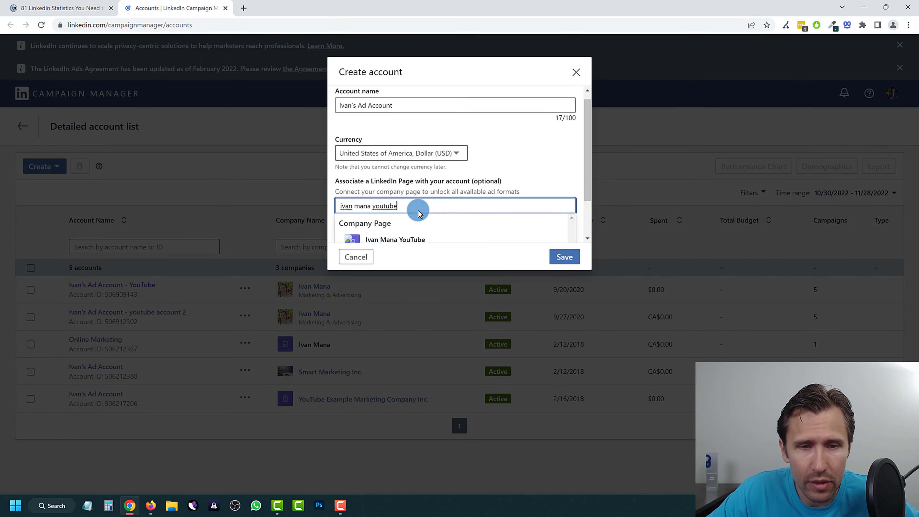
scroll(406, 196, "down", 1)
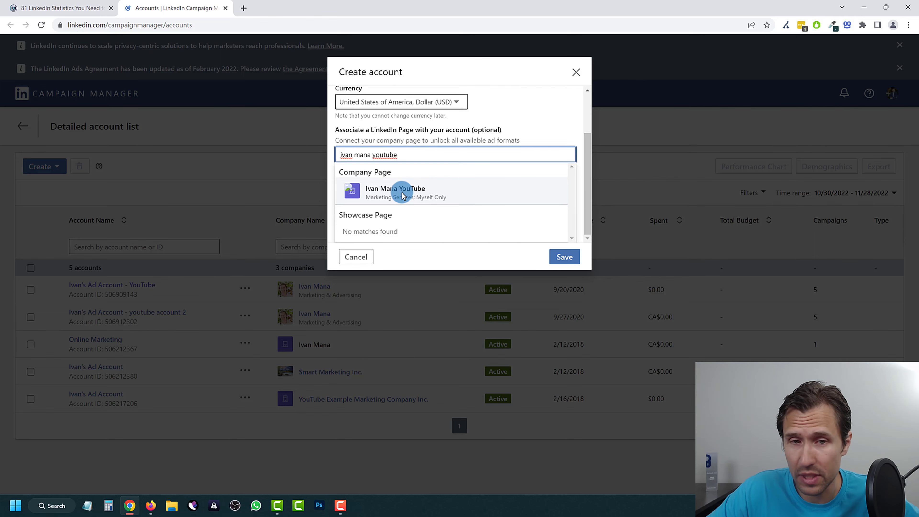
left_click(401, 197)
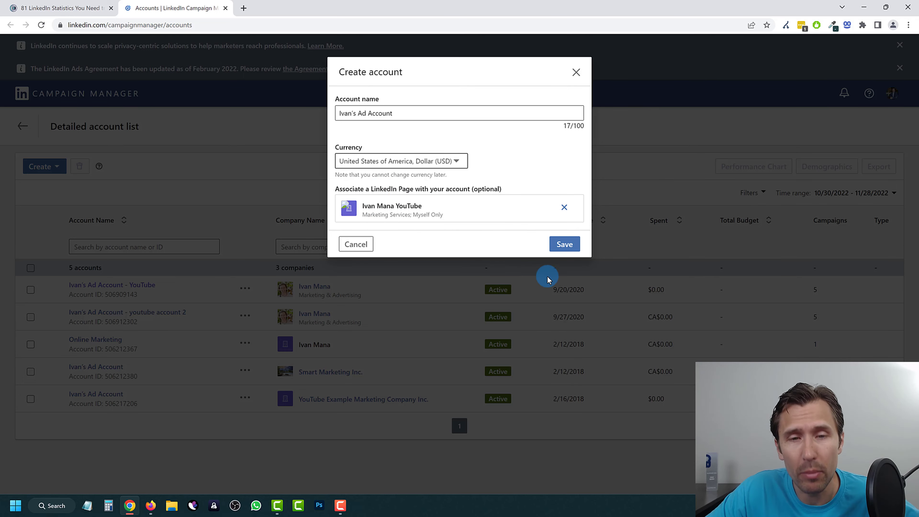
left_click(566, 248)
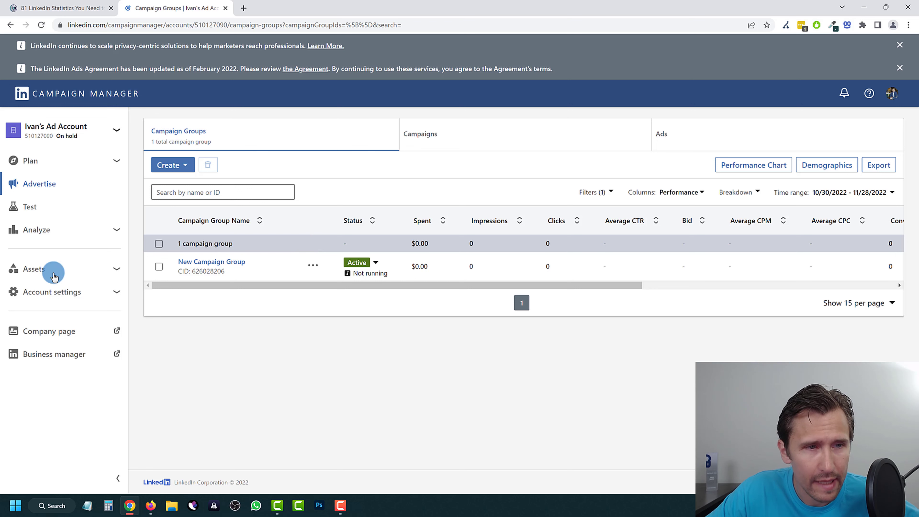
Delete the default "New Campaign Group" from the ad account and return to the campaign group list.
mouse_move(73, 135)
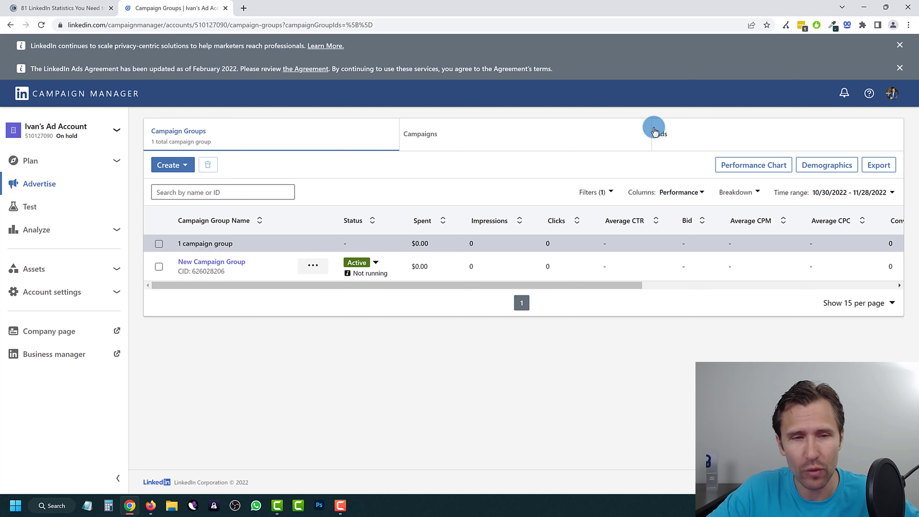
left_click(159, 267)
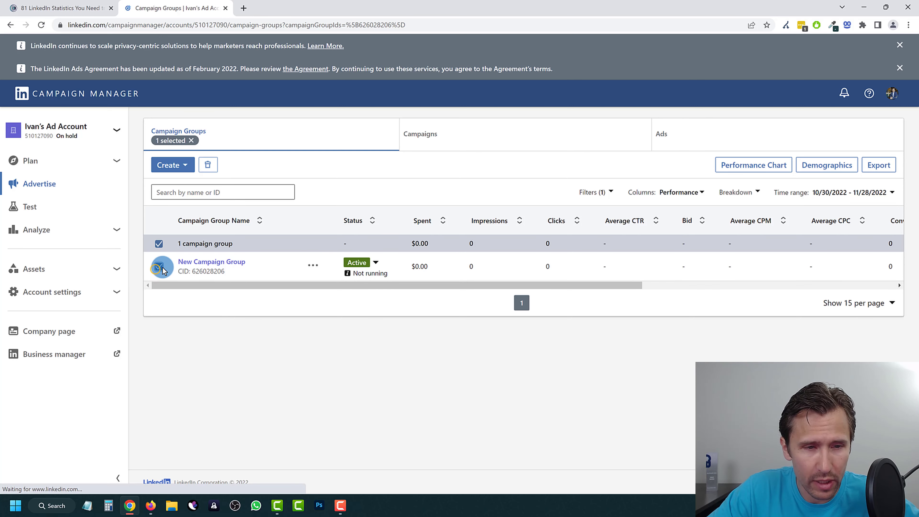
left_click(208, 167)
left_click(611, 203)
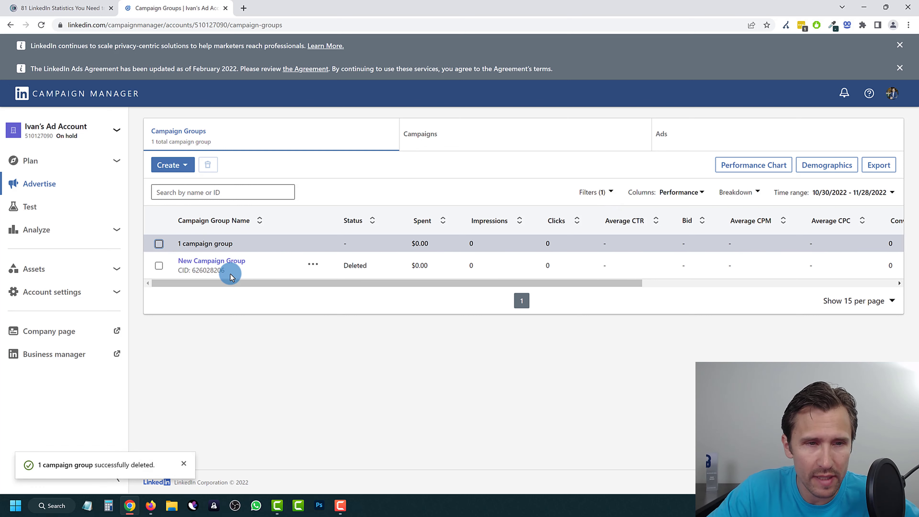
left_click(212, 261)
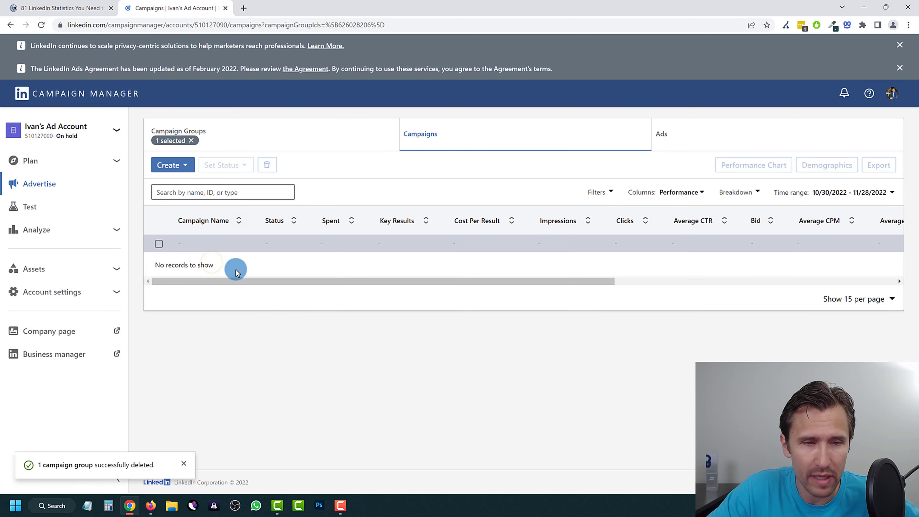
left_click(192, 140)
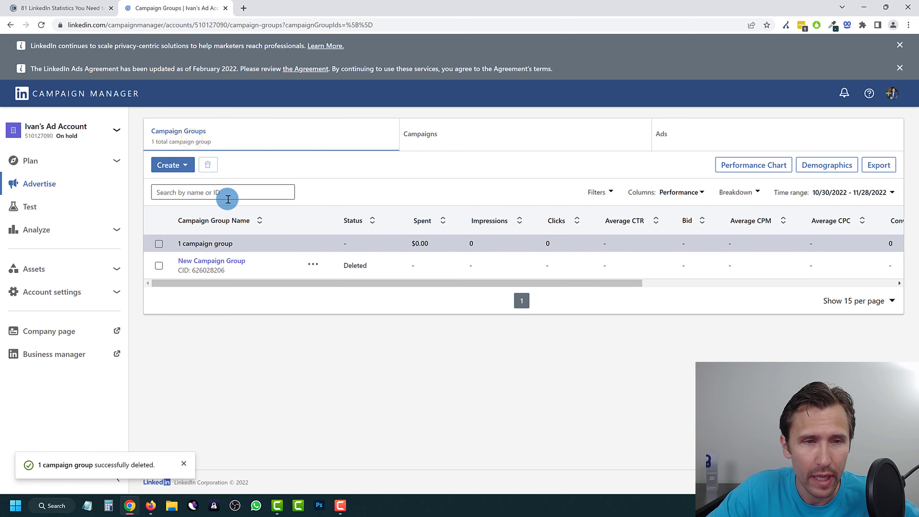
Create a campaign group whose name is the advertiser's name followed by "free guide".
left_click(183, 176)
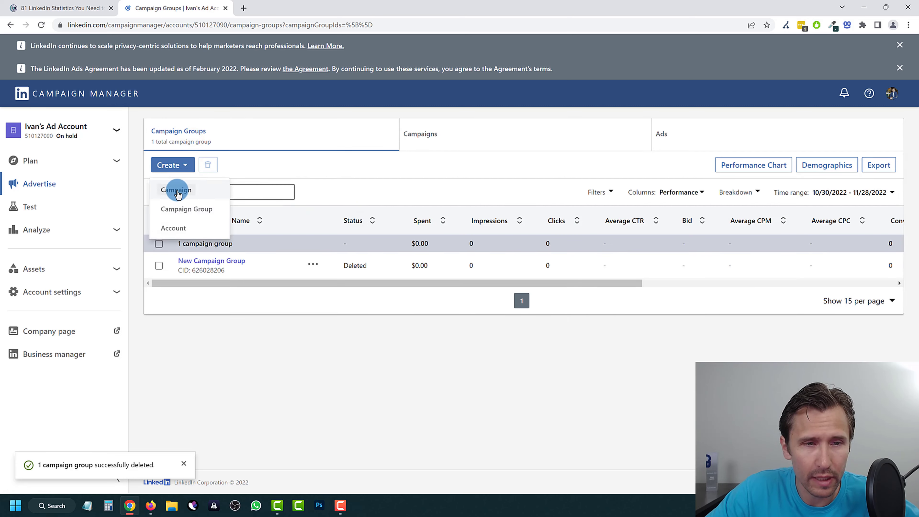
left_click(185, 210)
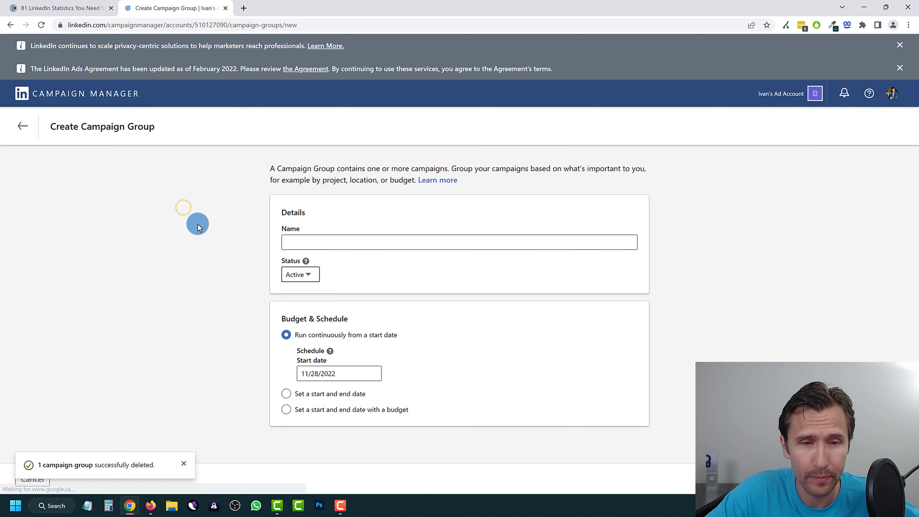
left_click(303, 241)
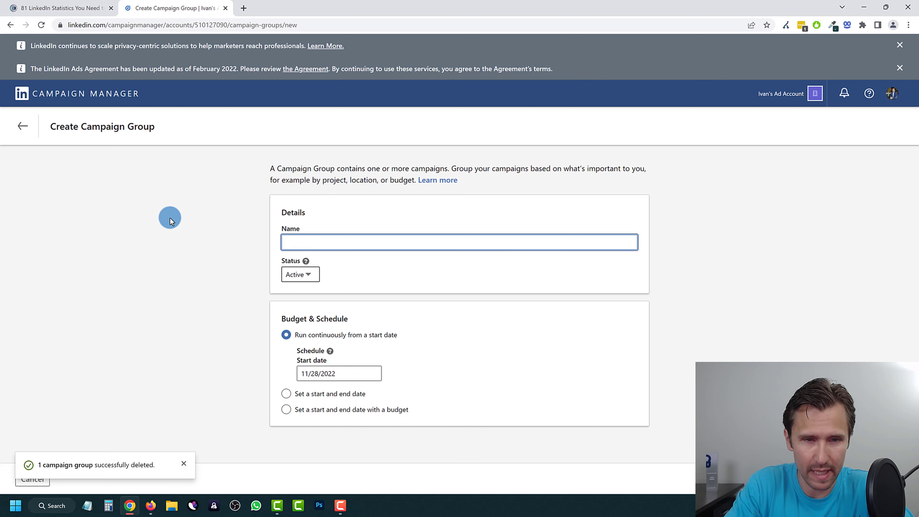
type("Ivan mana free guide")
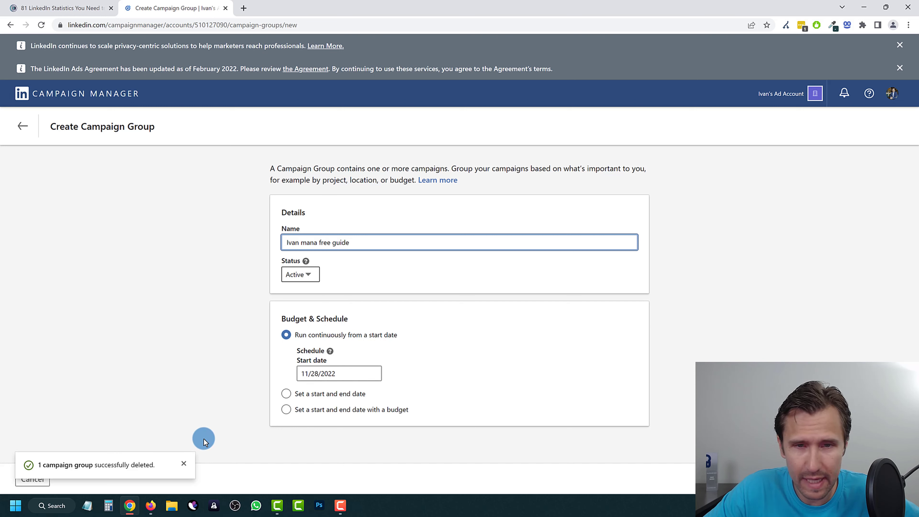
left_click(186, 465)
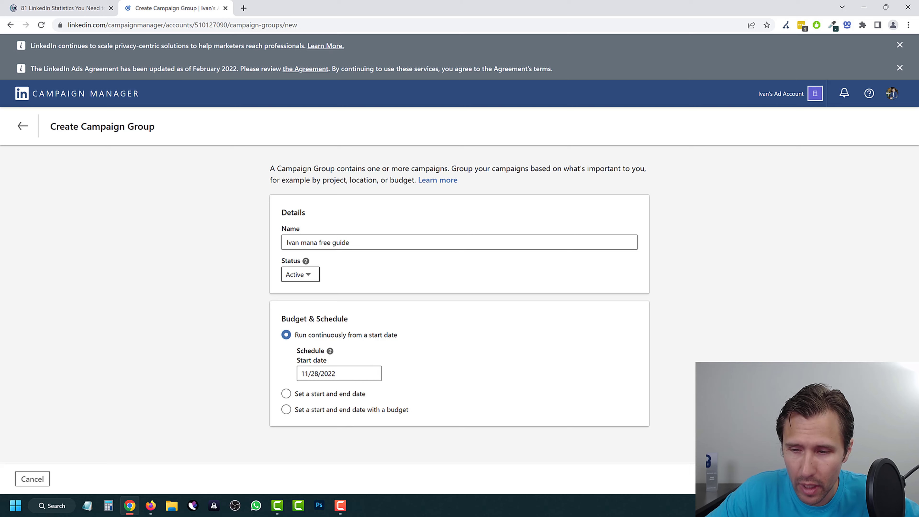
left_click(890, 479)
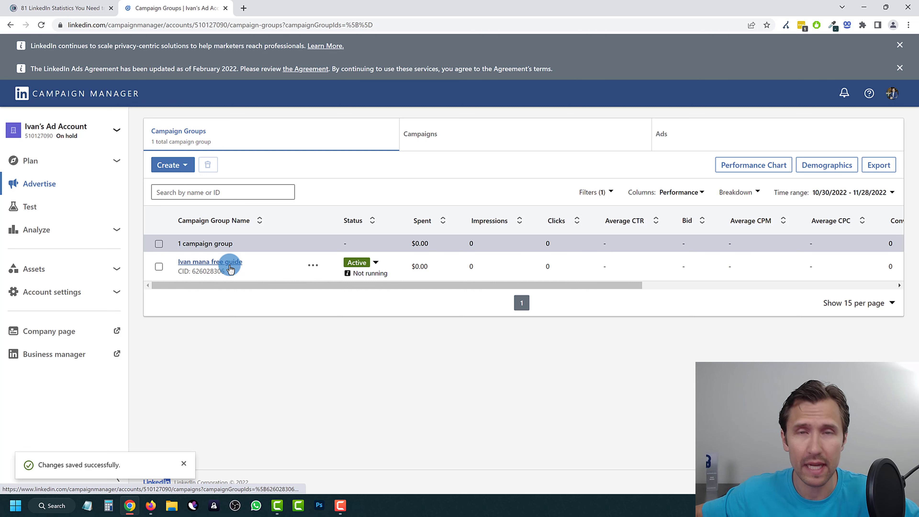
Start a new campaign inside the free guide campaign group and proceed to objective selection.
left_click_drag(551, 286, 721, 271)
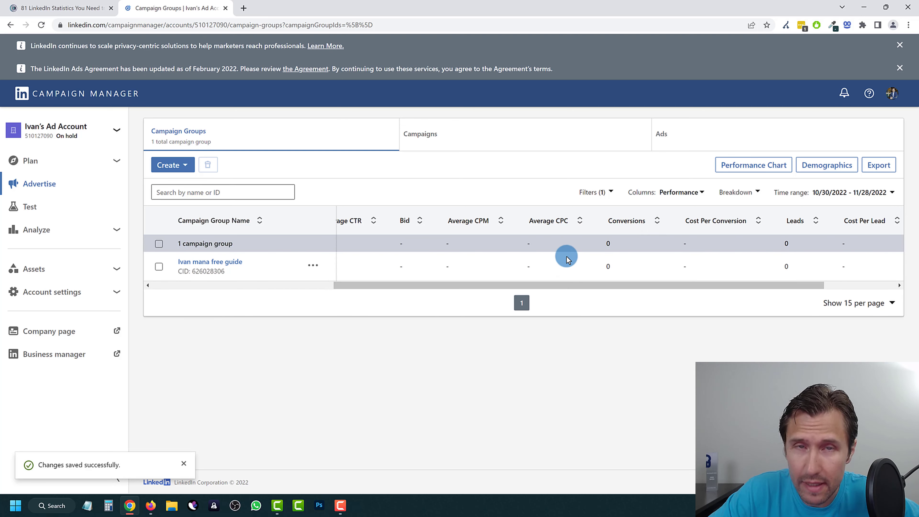
left_click_drag(595, 286, 429, 286)
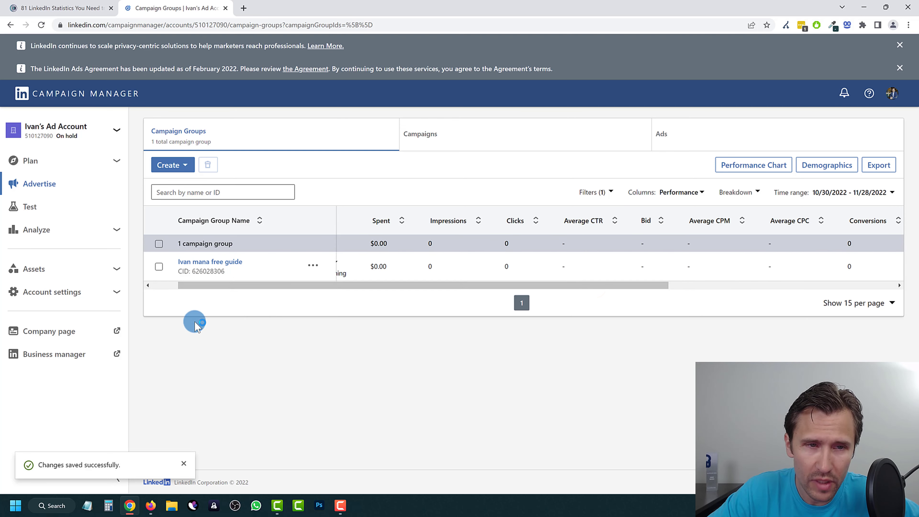
left_click(210, 262)
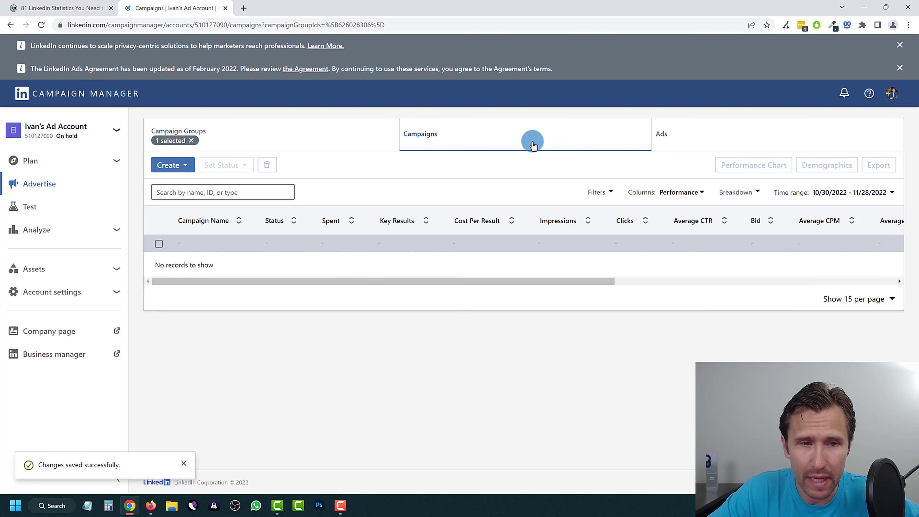
left_click(184, 167)
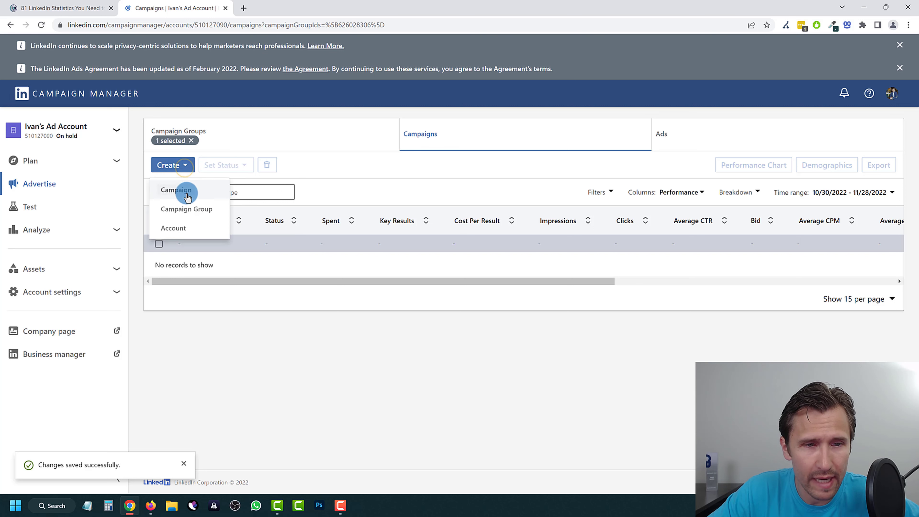
left_click(179, 190)
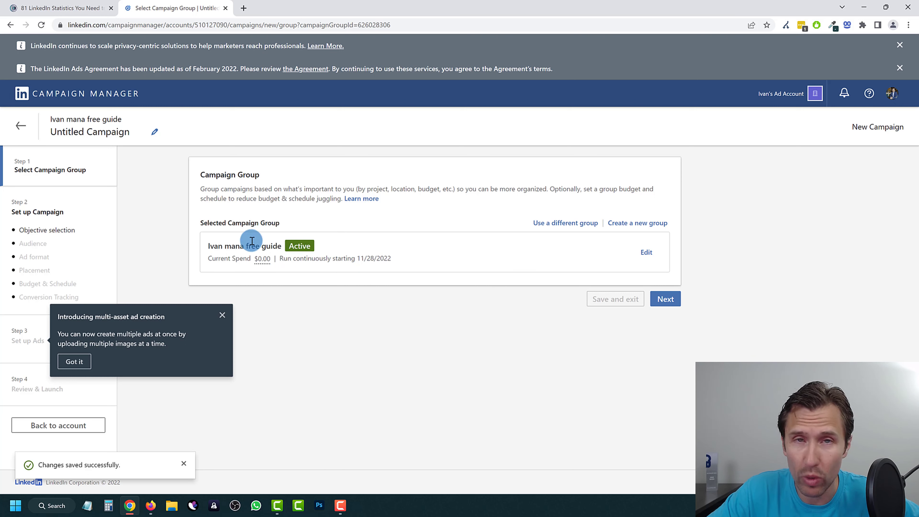
left_click(669, 304)
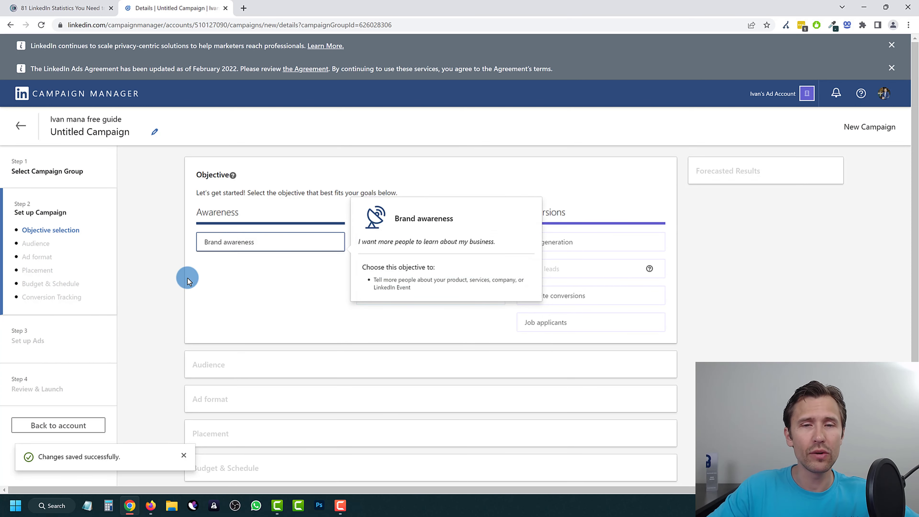
Examine the descriptions of the Brand awareness and Website visits campaign objectives.
left_click(162, 288)
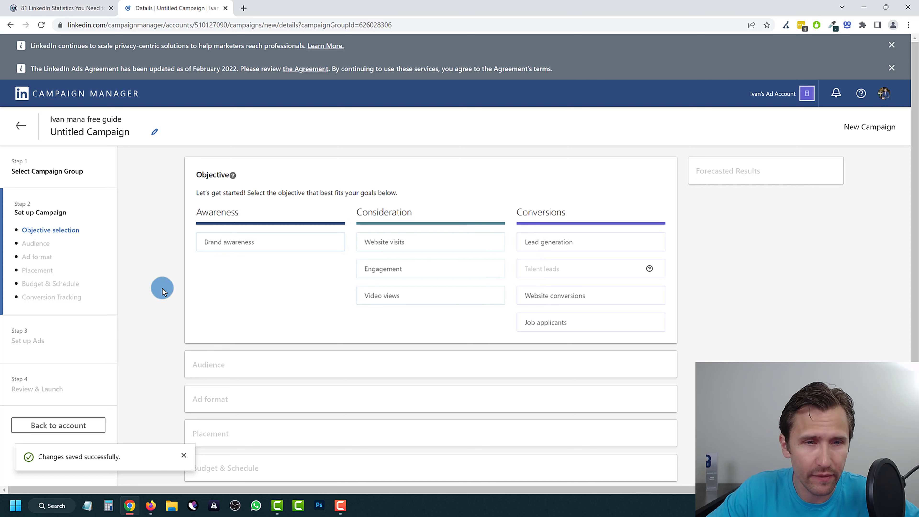
mouse_move(242, 243)
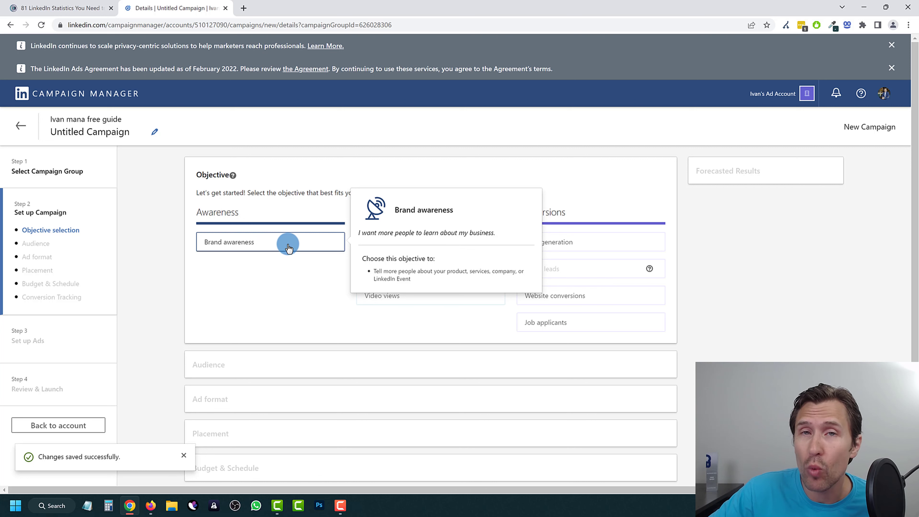
mouse_move(412, 243)
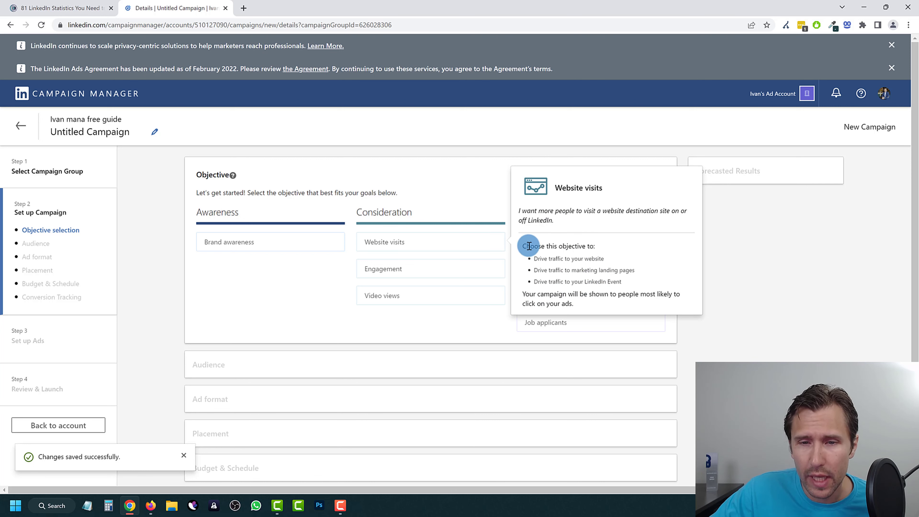
left_click_drag(527, 246, 595, 246)
left_click_drag(538, 259, 592, 260)
left_click_drag(539, 271, 619, 270)
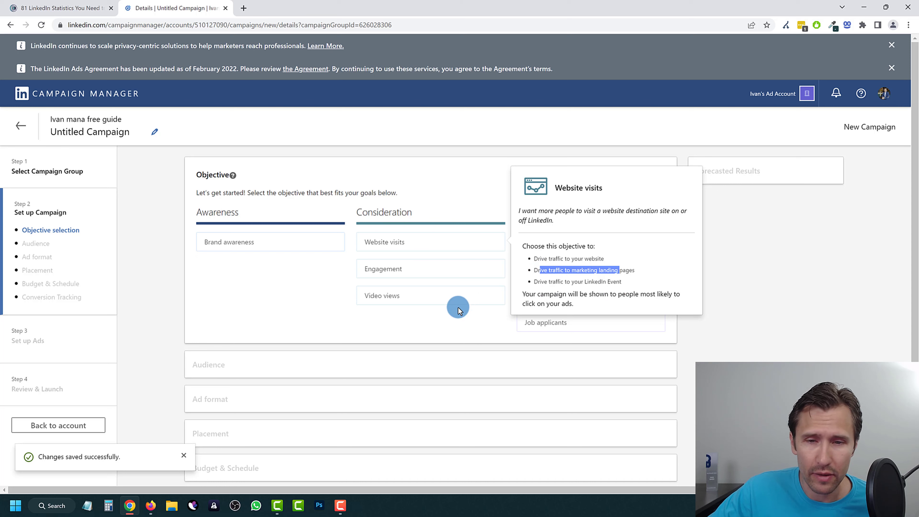
Examine the descriptions of the Engagement and Website conversions objectives and compare them with Website visits.
left_click(439, 317)
mouse_move(449, 272)
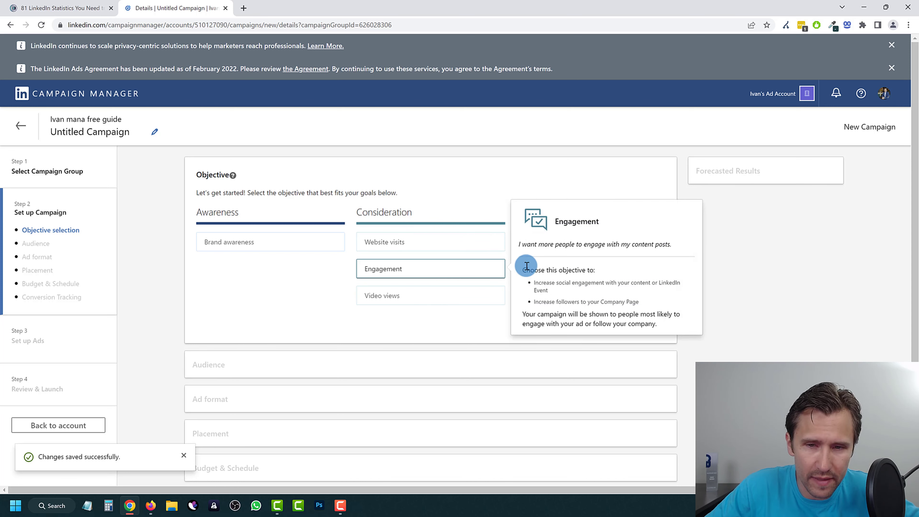
left_click_drag(530, 269, 612, 282)
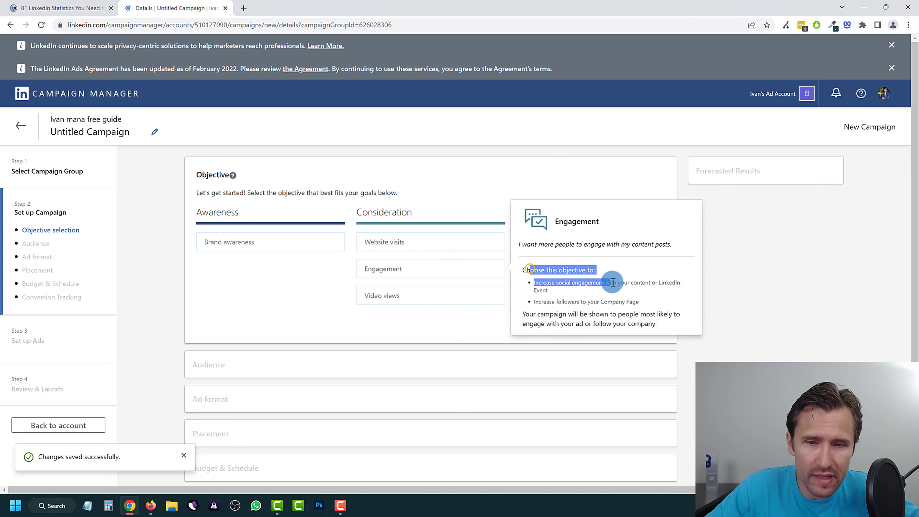
left_click(553, 283)
left_click_drag(541, 278, 665, 296)
left_click(551, 279)
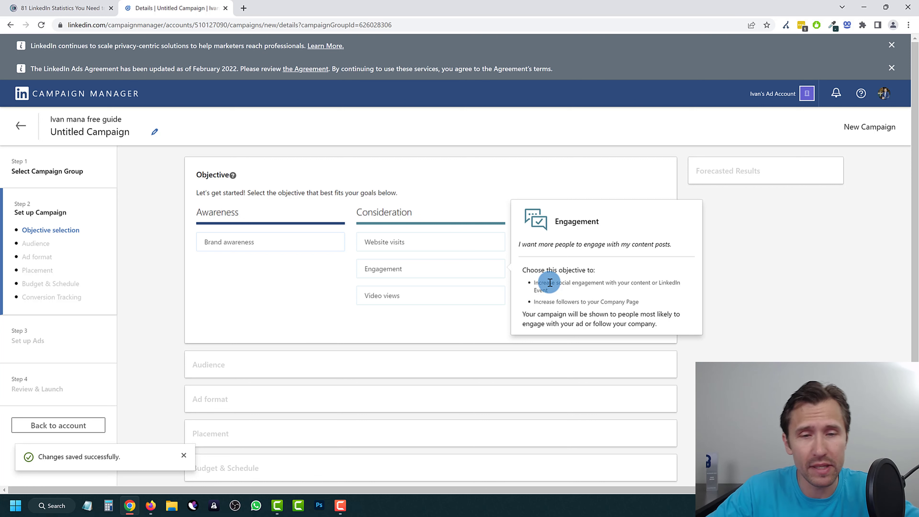
mouse_move(421, 286)
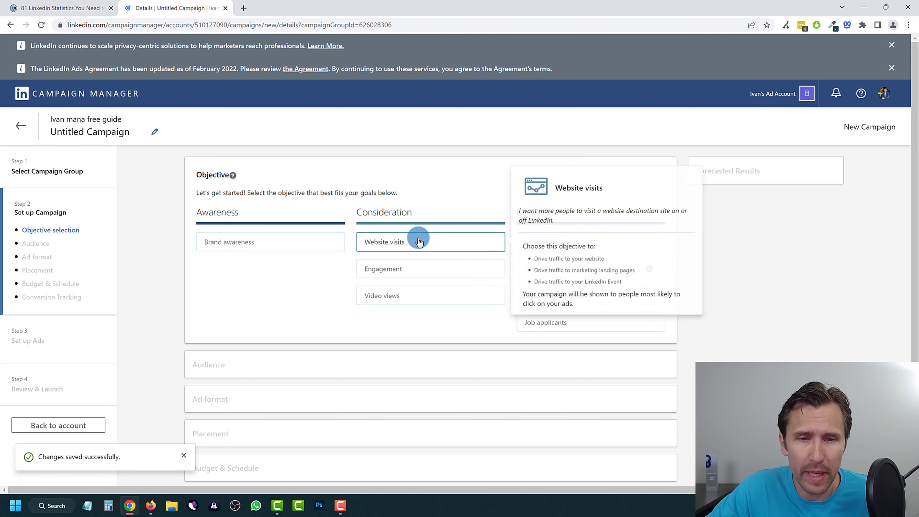
mouse_move(577, 296)
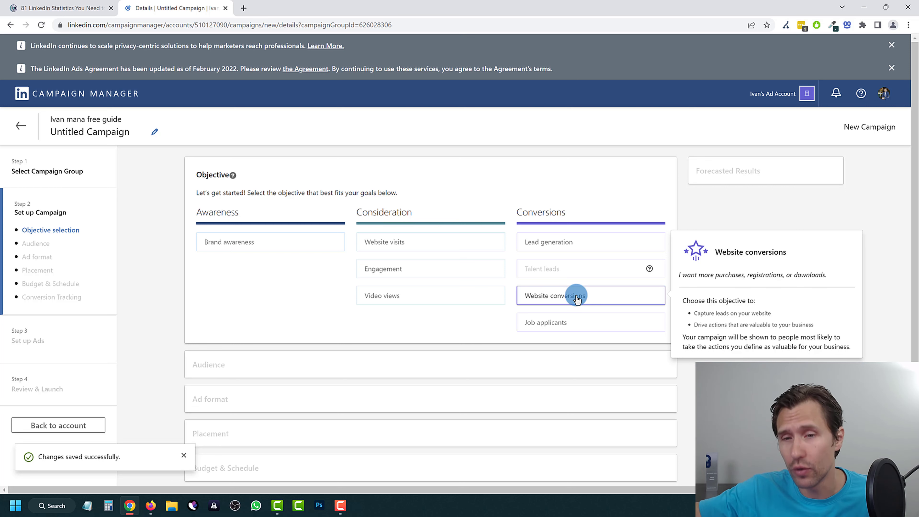
left_click(791, 302)
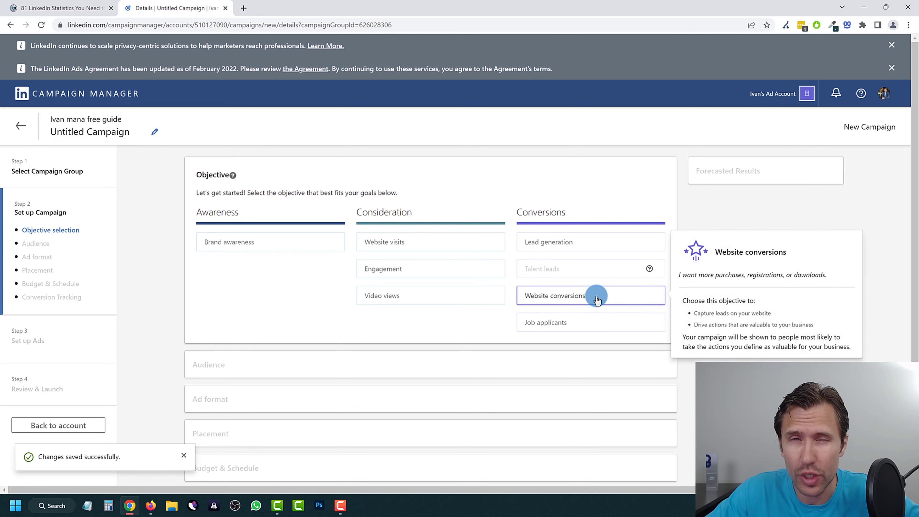
Set the campaign objective to Website visits and go to the audience settings.
left_click(422, 242)
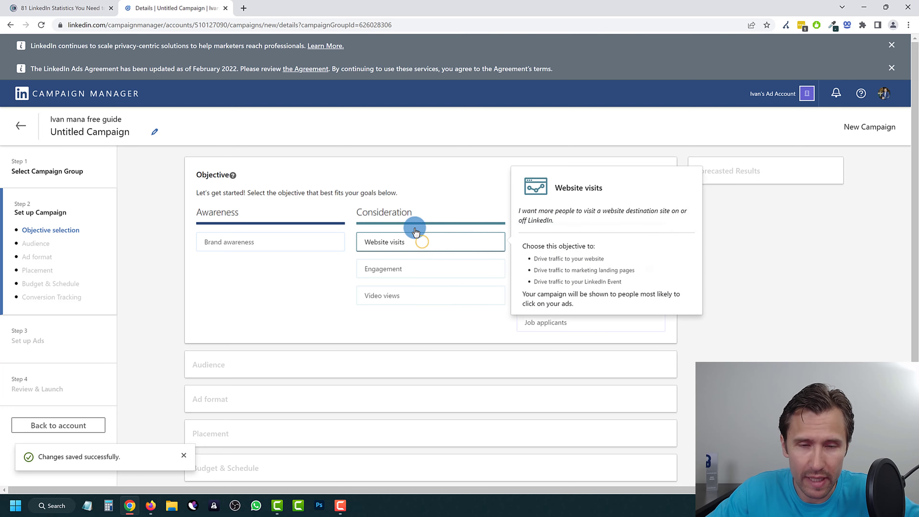
scroll(361, 286, "down", 2)
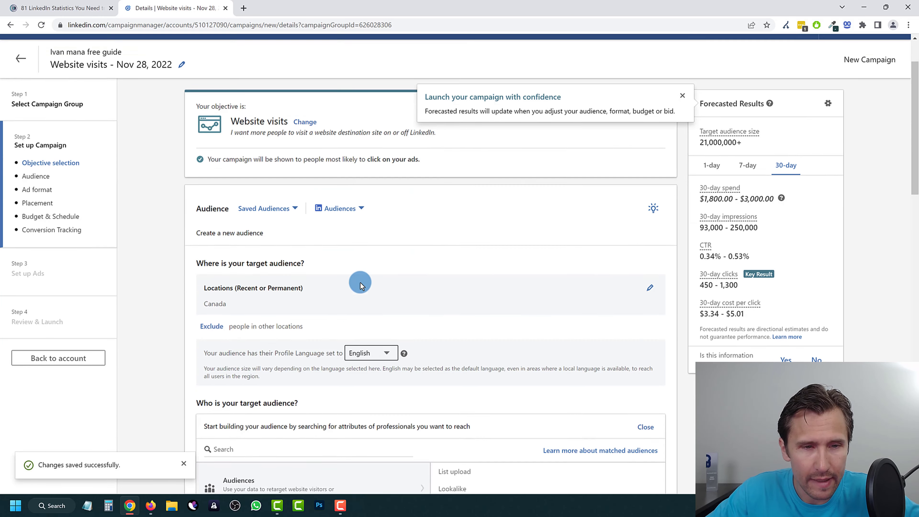
scroll(360, 286, "down", 3)
scroll(320, 295, "up", 1)
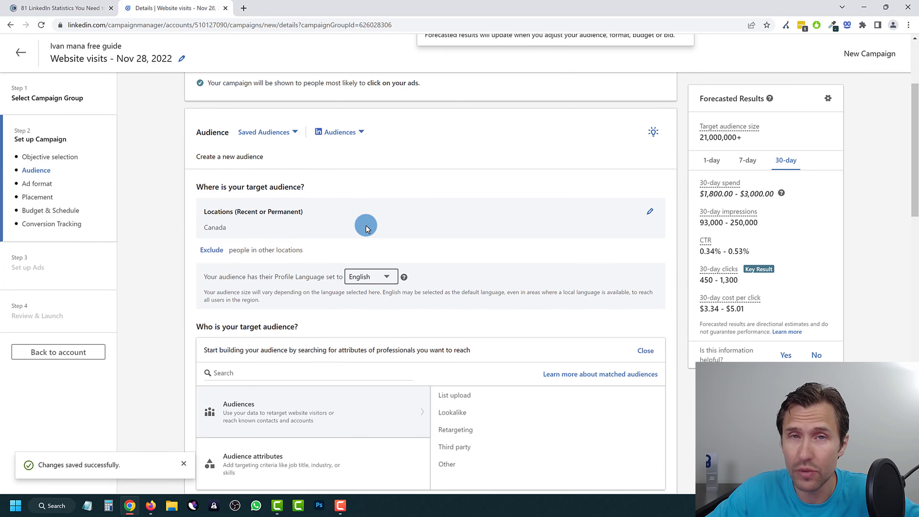
Add United States and Australia to the audience's target locations alongside Canada.
left_click(647, 214)
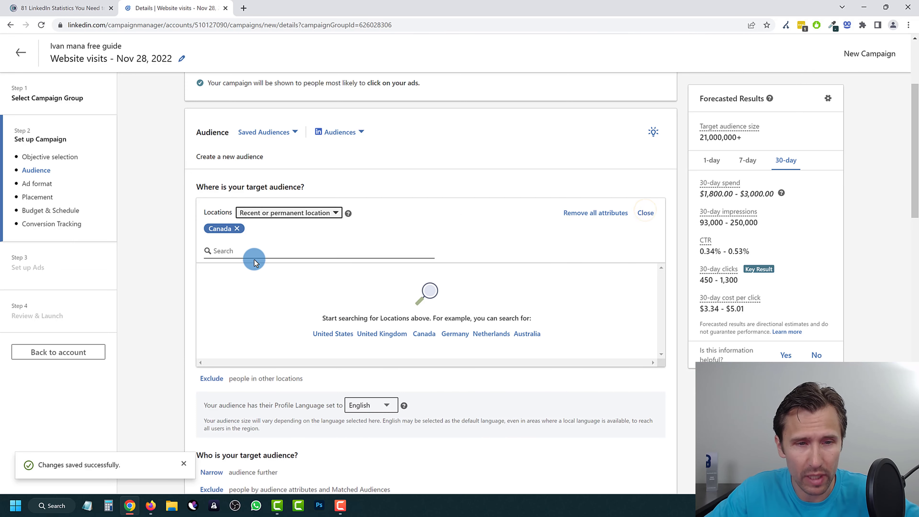
left_click(251, 251)
type("a")
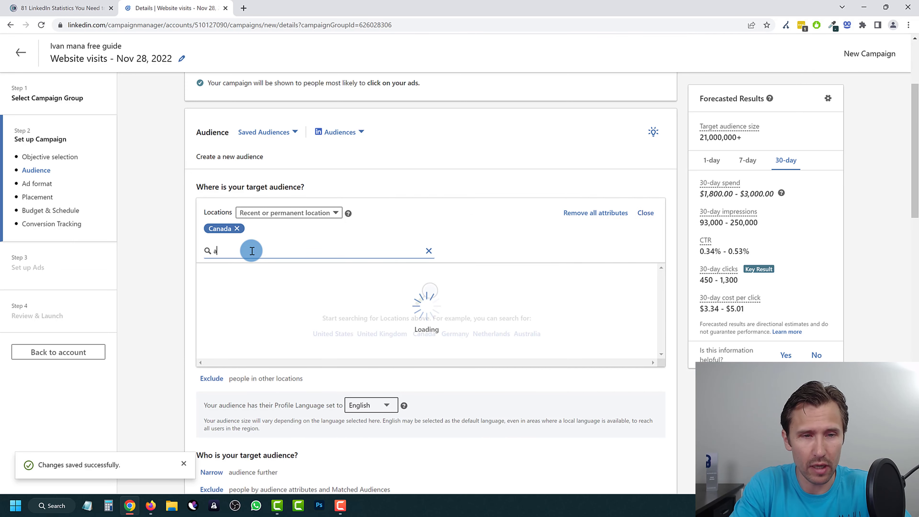
type("nited states")
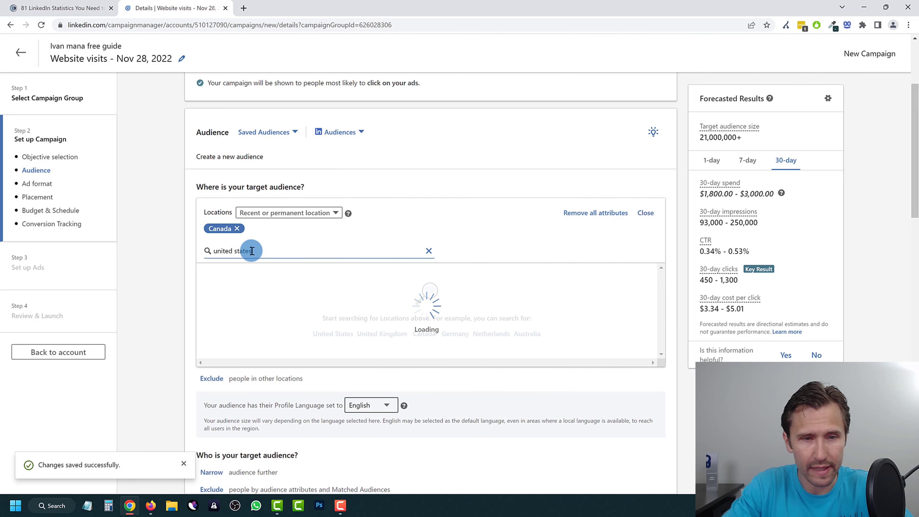
left_click(203, 276)
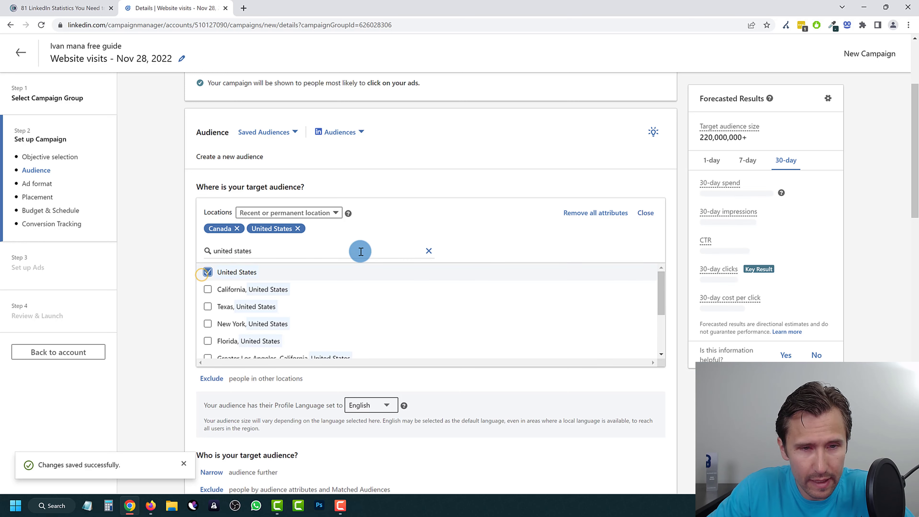
left_click(429, 251)
left_click(361, 251)
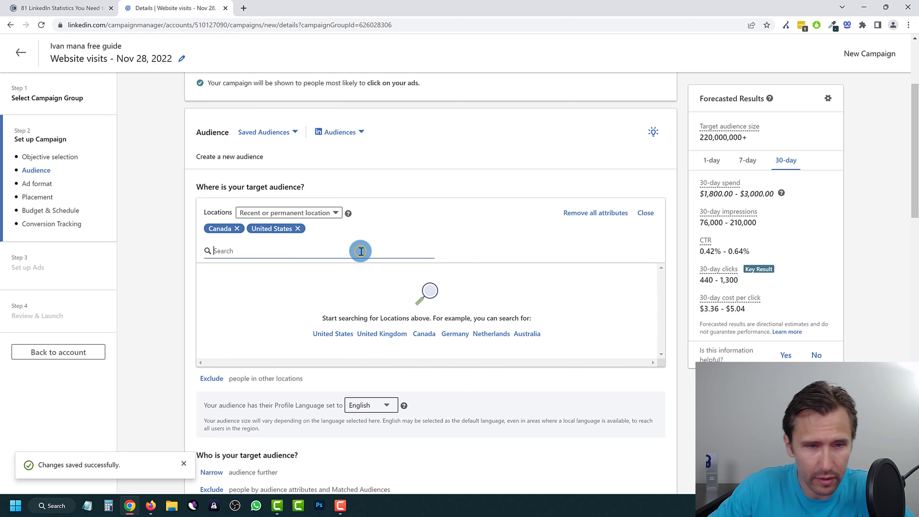
type("australia")
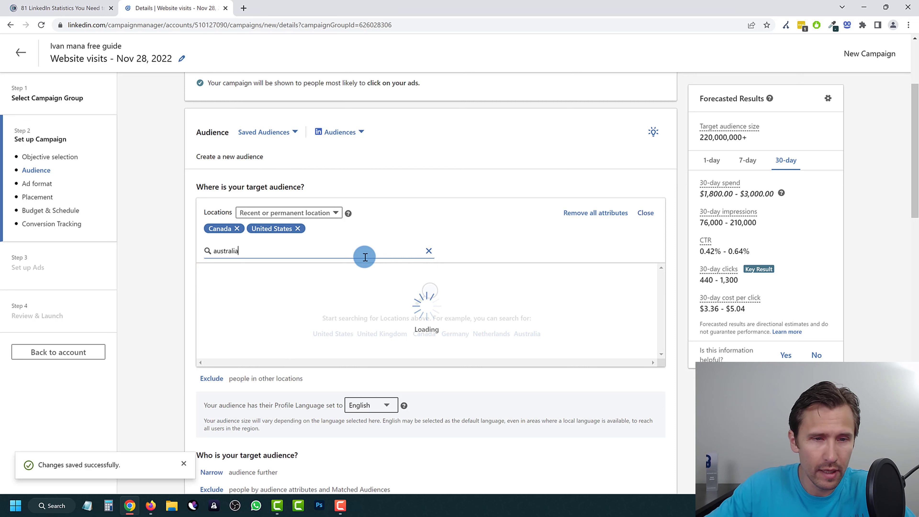
left_click(207, 272)
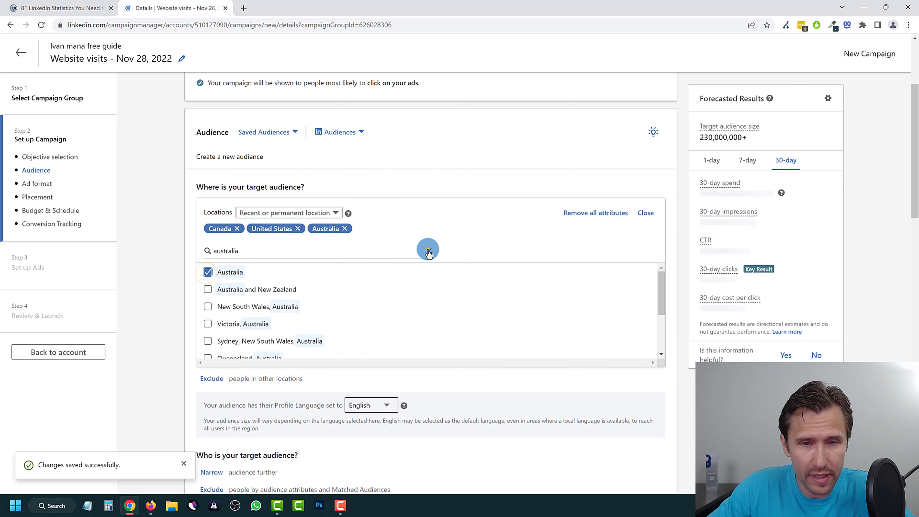
left_click(429, 251)
Add New Zealand and United Kingdom to the audience's target locations.
left_click(317, 245)
type("ne")
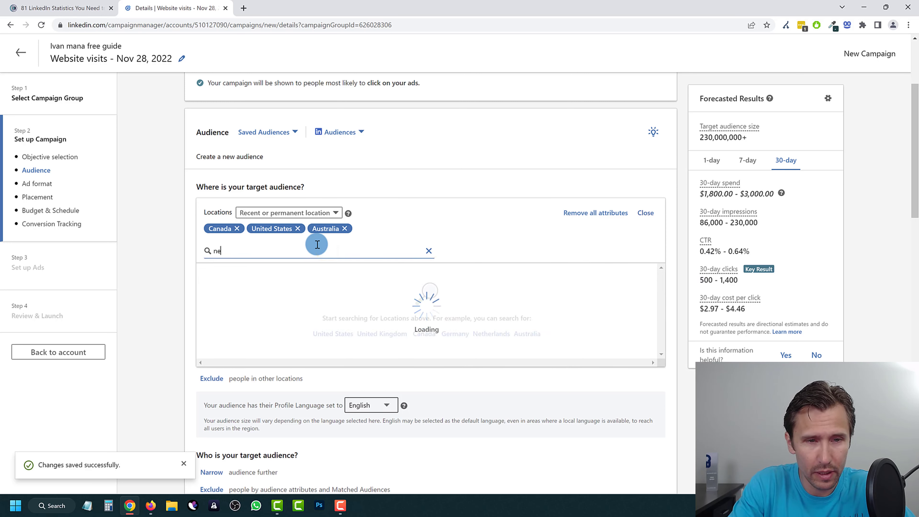
type("w zealand")
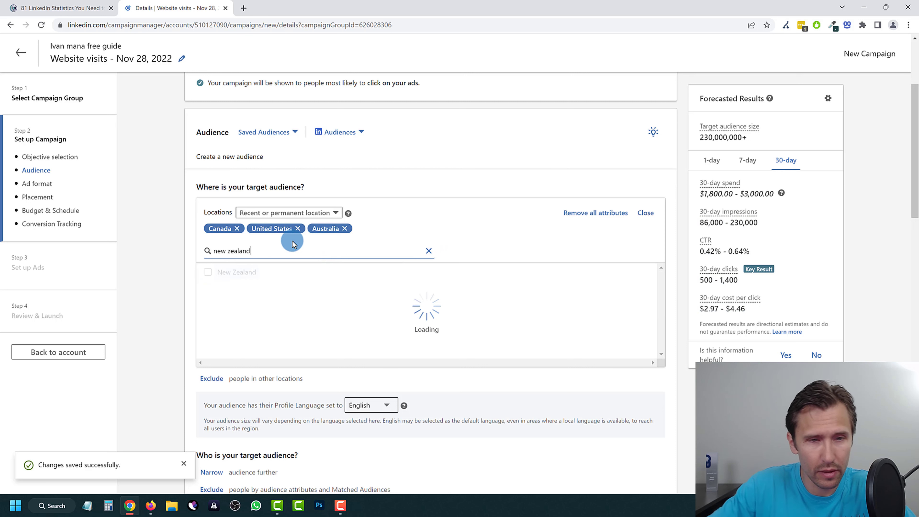
left_click(208, 272)
left_click(429, 251)
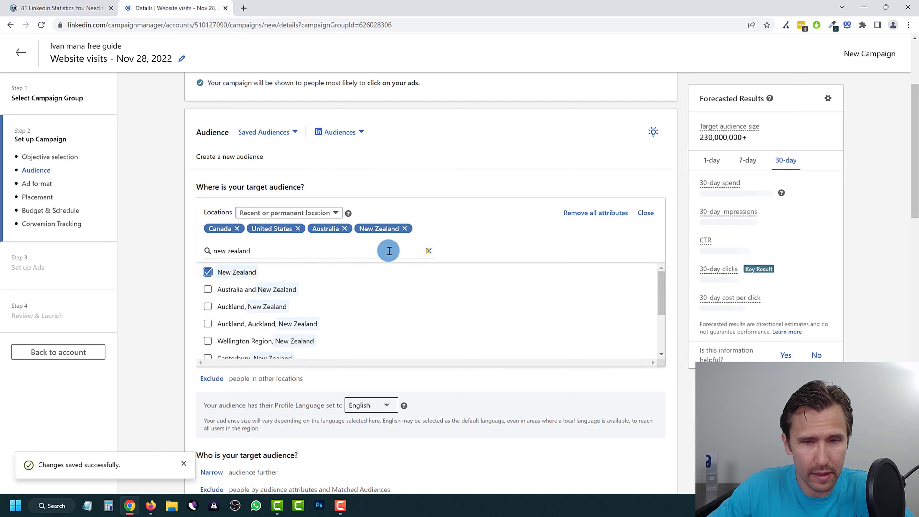
left_click(332, 249)
type("unite")
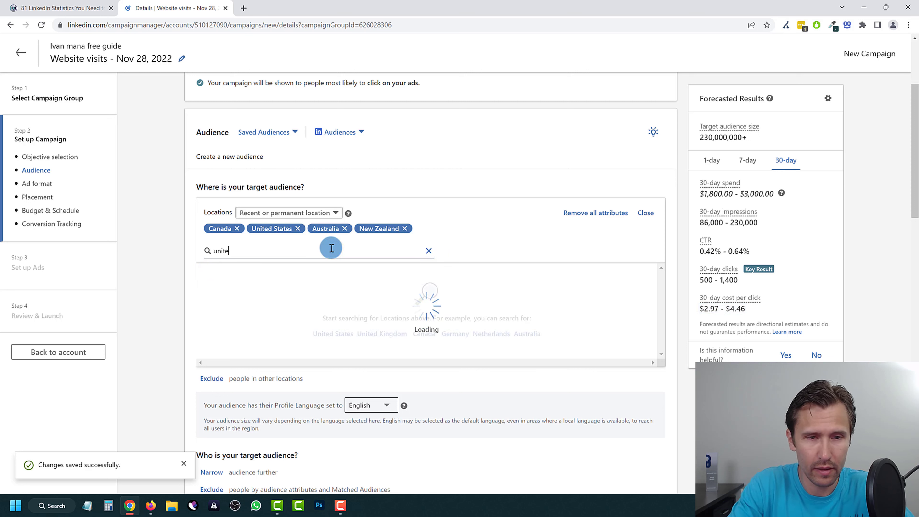
type("d kingdom")
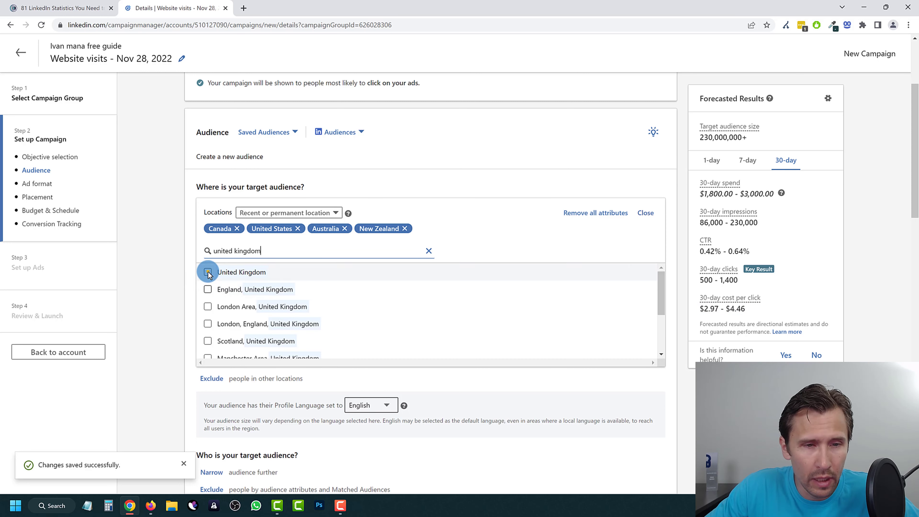
left_click(207, 272)
left_click(427, 251)
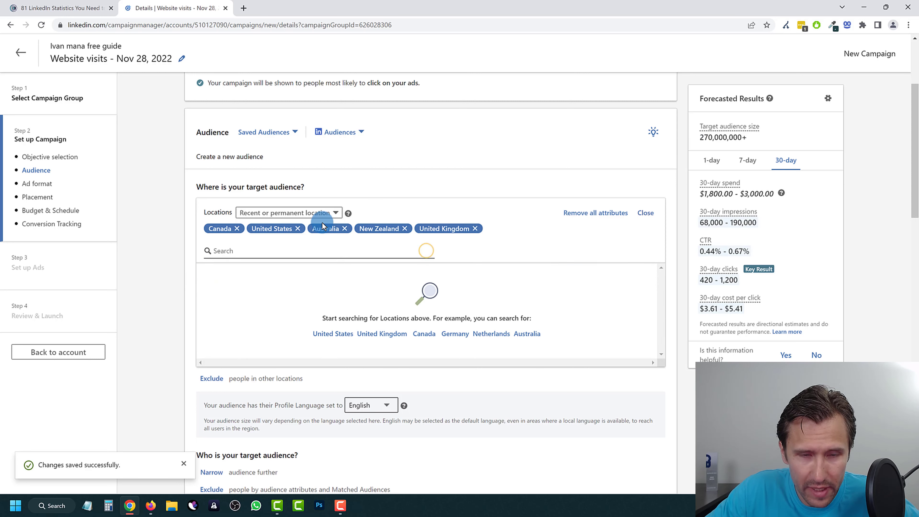
Set the location targeting type to Permanent location for the selected countries.
left_click(440, 184)
left_click(310, 208)
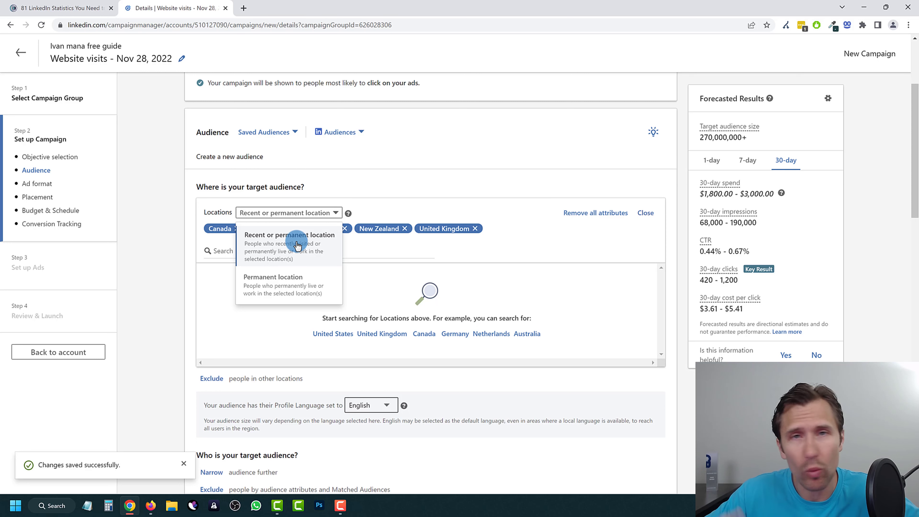
left_click(322, 238)
left_click(288, 213)
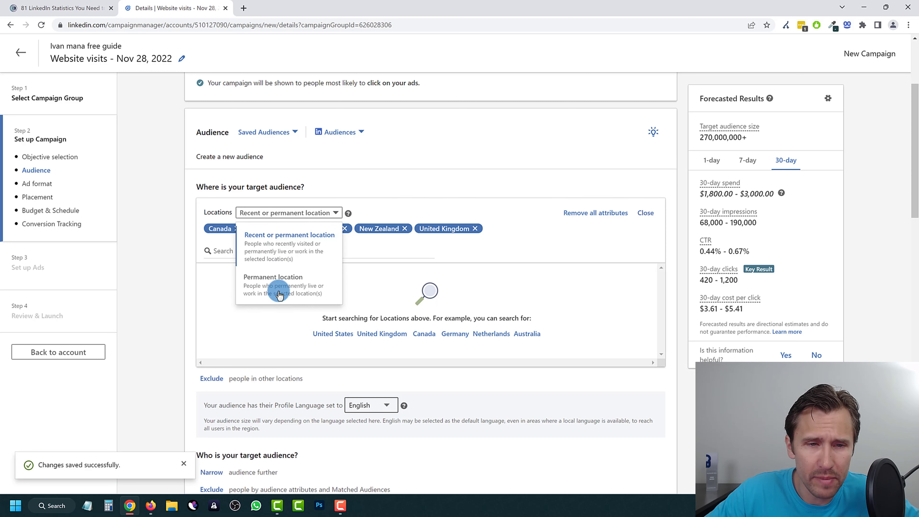
left_click(268, 286)
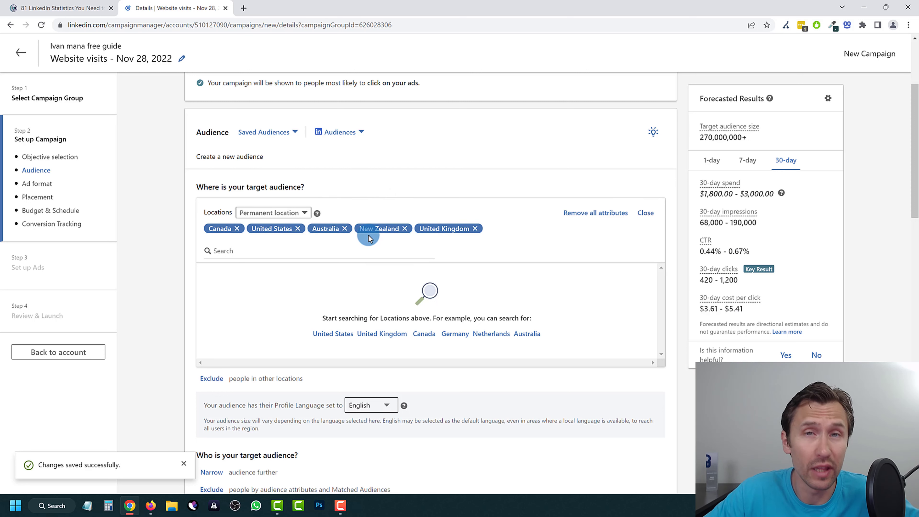
Exclude the location "New York, United States" from the target audience.
scroll(408, 235, "down", 1)
scroll(407, 236, "down", 2)
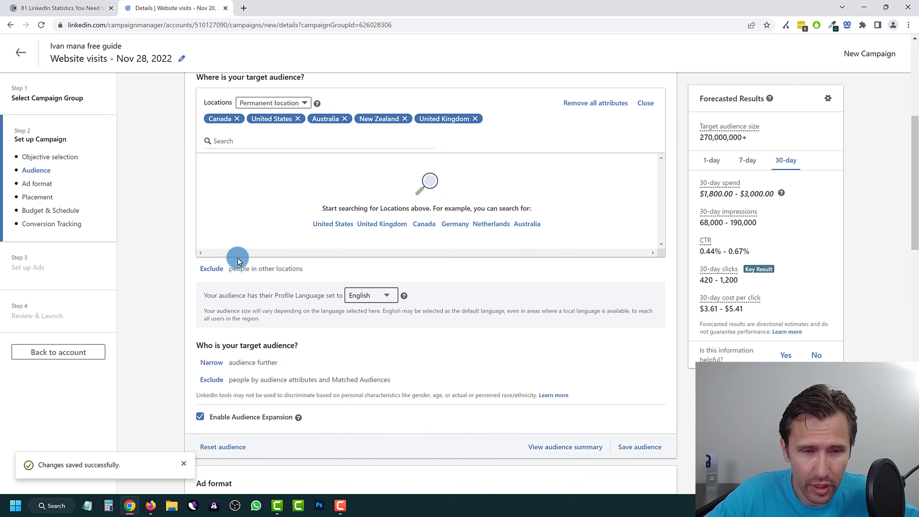
left_click(213, 236)
scroll(275, 250, "up", 1)
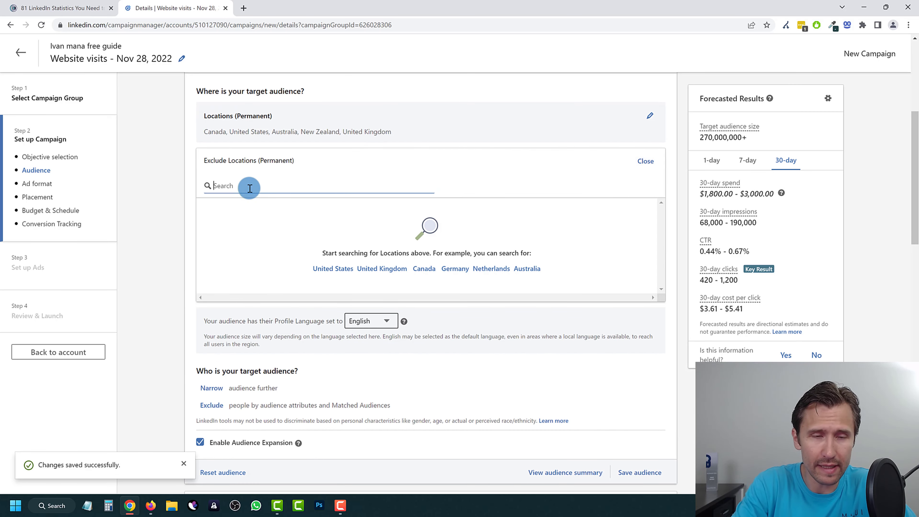
type("new york")
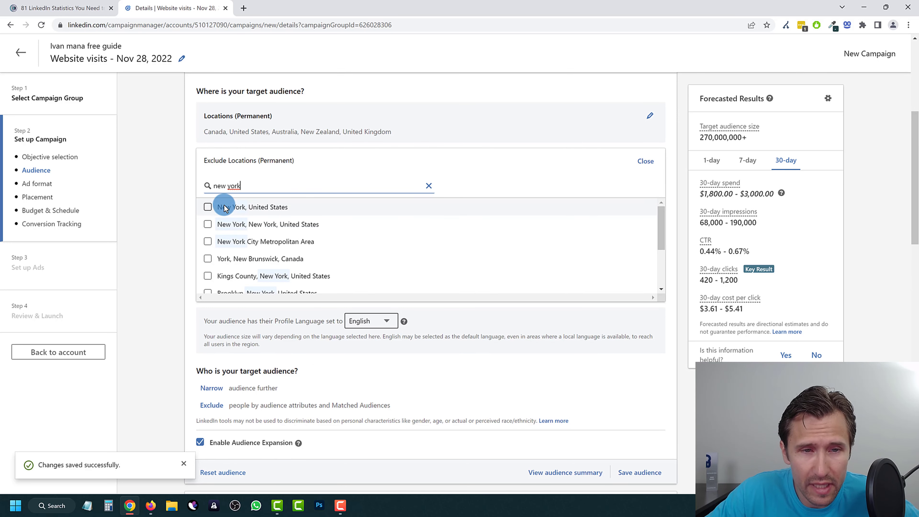
left_click(208, 207)
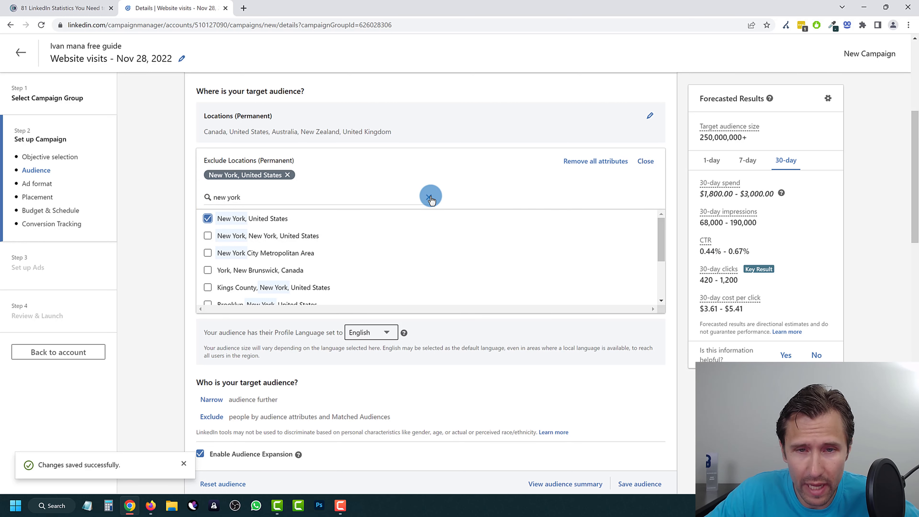
left_click(429, 197)
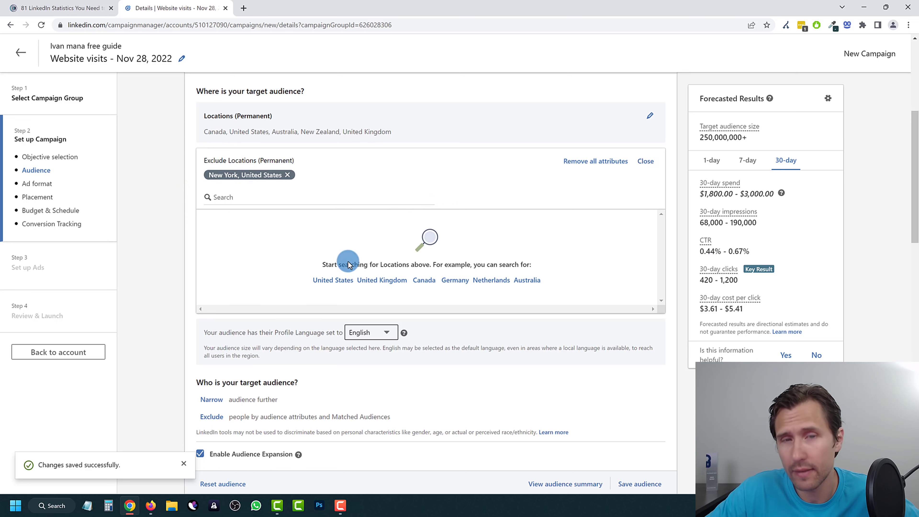
Examine the available profile languages, keeping English, and the options for defining who the target audience is.
scroll(246, 312, "down", 1)
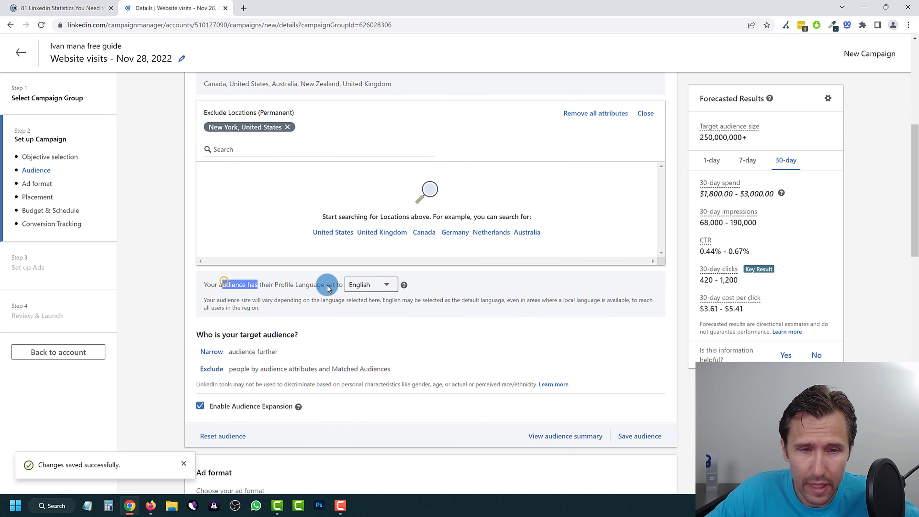
left_click_drag(327, 285, 336, 286)
left_click(378, 285)
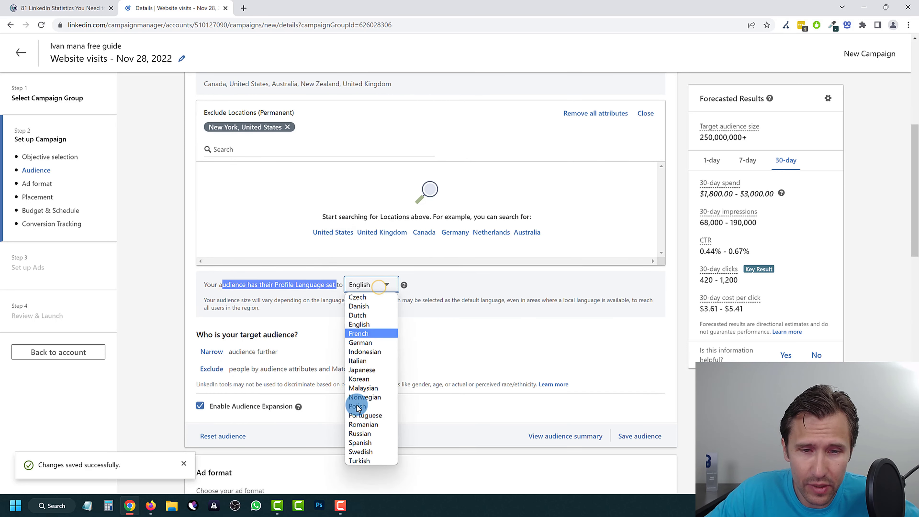
left_click(298, 287)
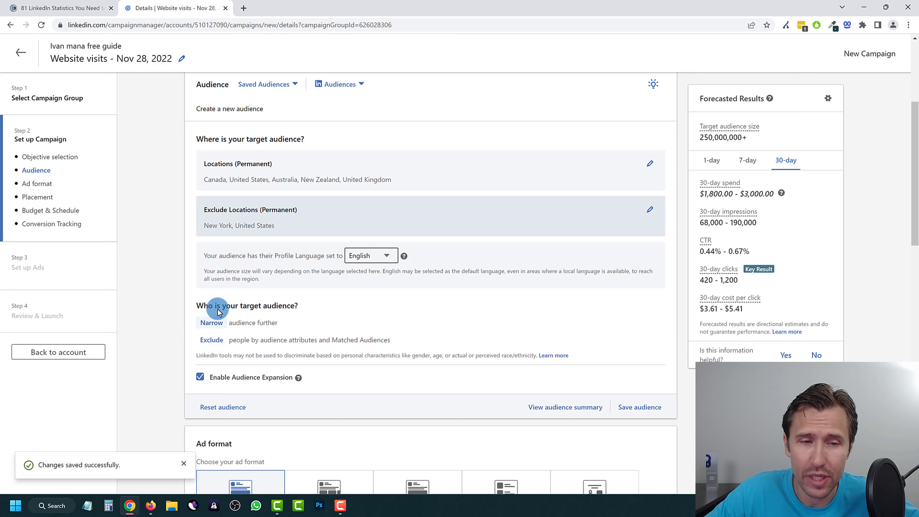
left_click_drag(208, 305, 292, 306)
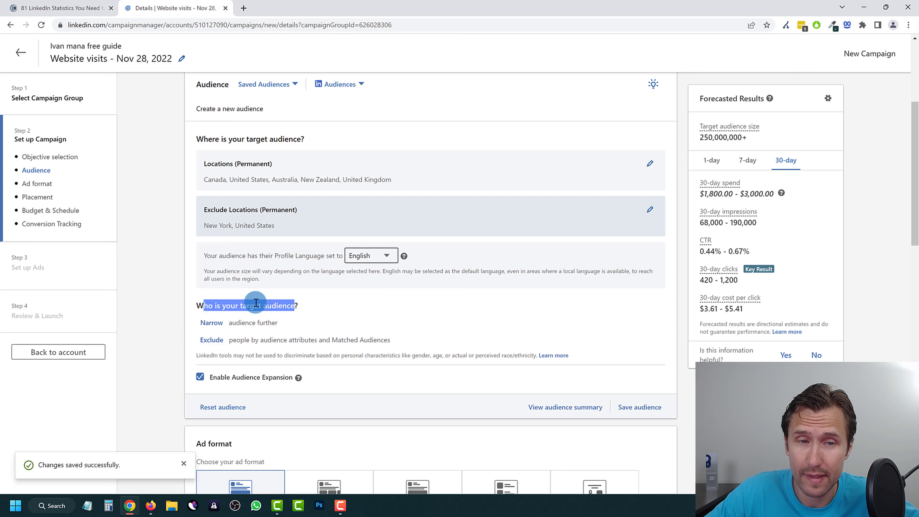
left_click(265, 302)
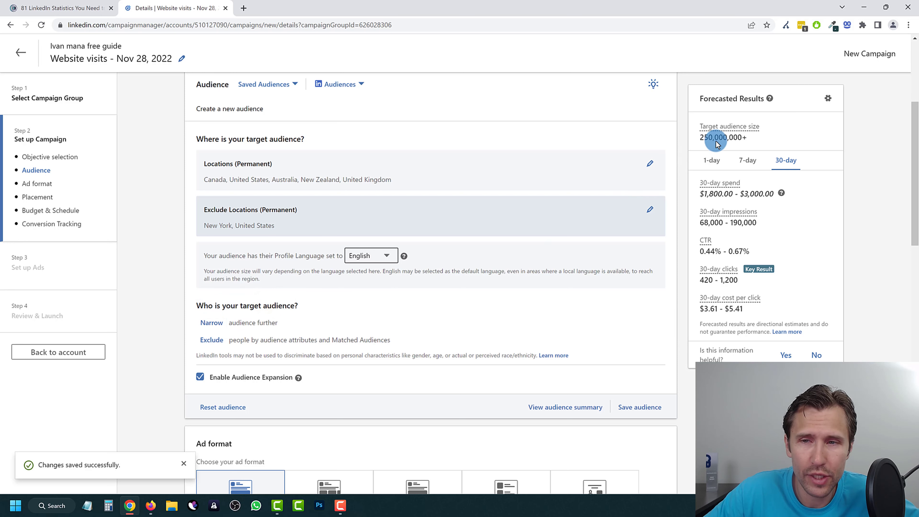
Examine the forecasted target audience size and compare the 1-day and 30-day spend and cost-per-click estimates.
left_click_drag(700, 96, 759, 96)
left_click(730, 107)
left_click_drag(697, 139, 742, 138)
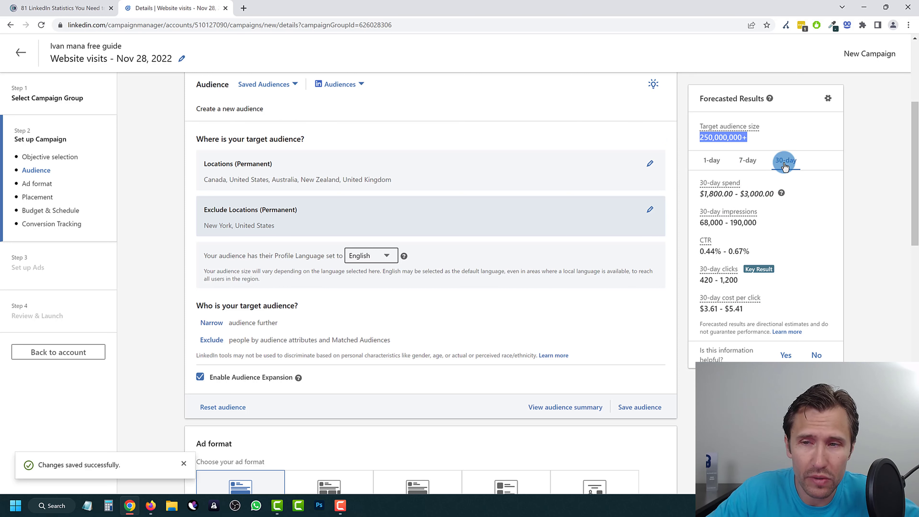
left_click(727, 164)
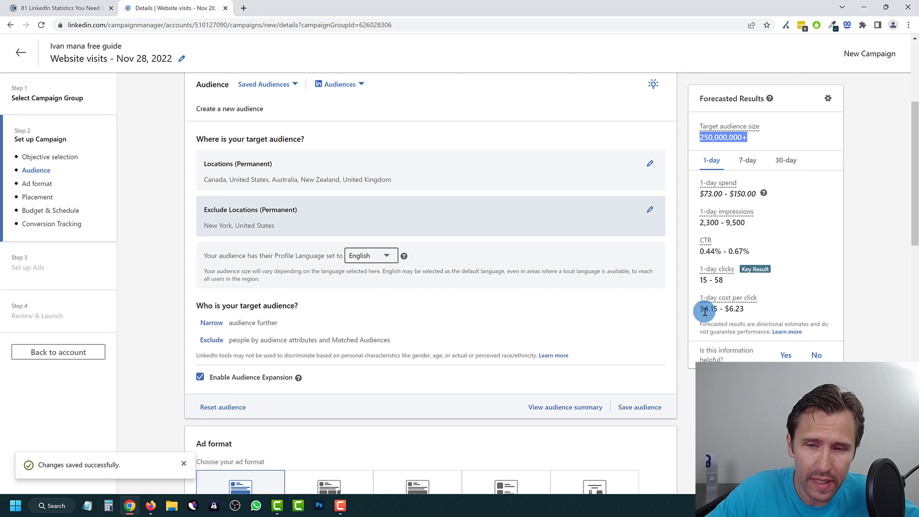
left_click_drag(704, 311, 750, 310)
left_click(726, 313)
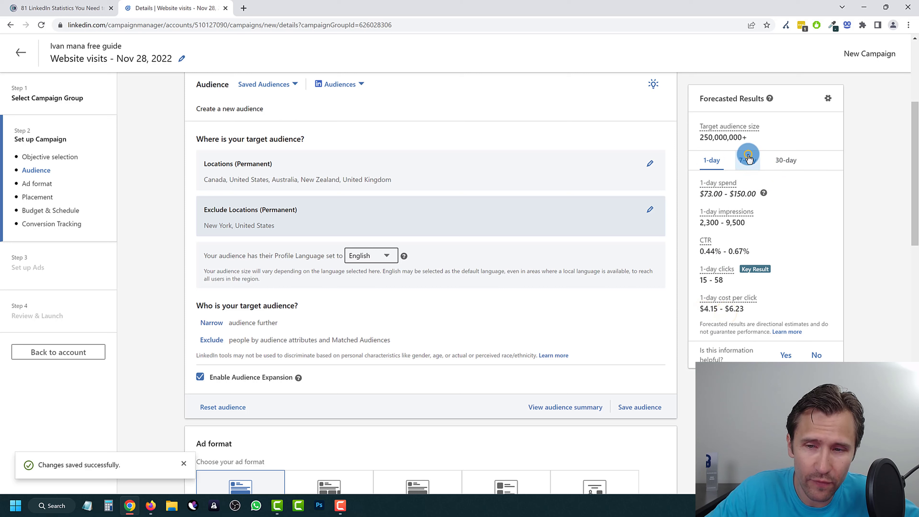
left_click(787, 159)
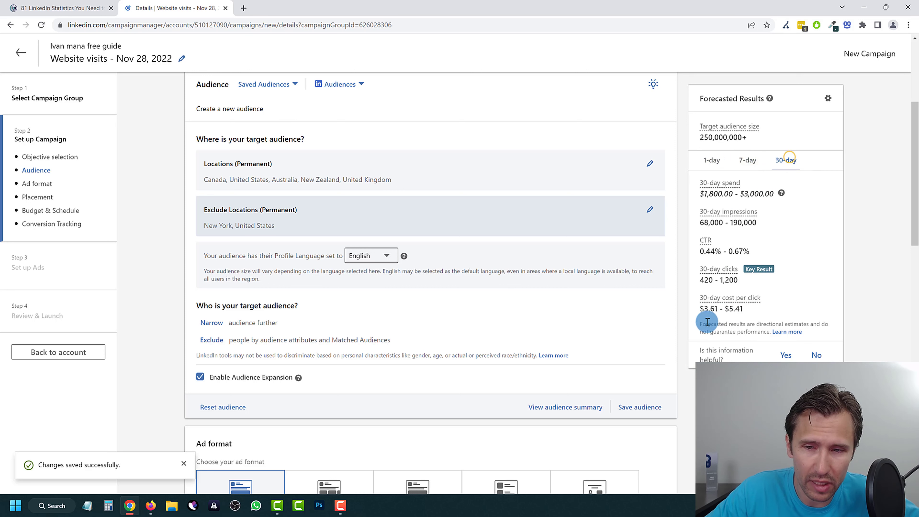
left_click(733, 166)
left_click(710, 159)
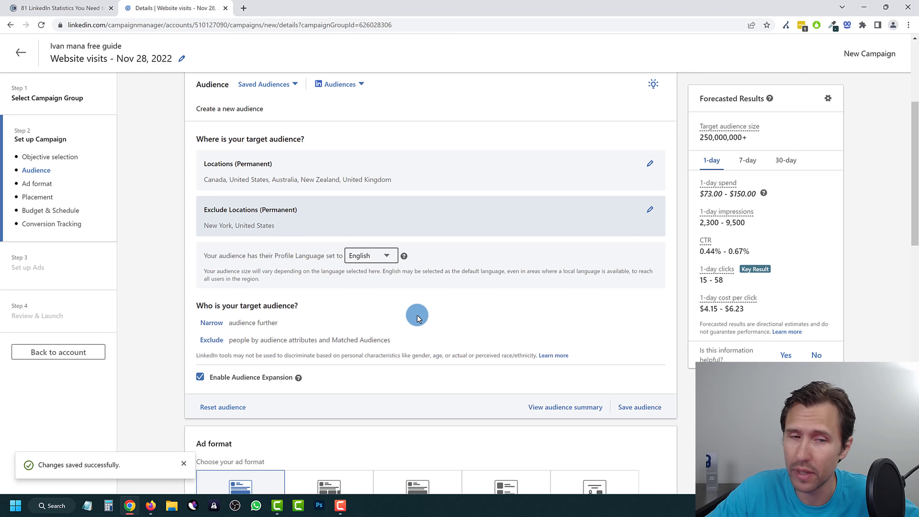
Start narrowing the audience further and examine the Retargeting and List upload options for matched audiences.
left_click(213, 323)
scroll(410, 319, "down", 2)
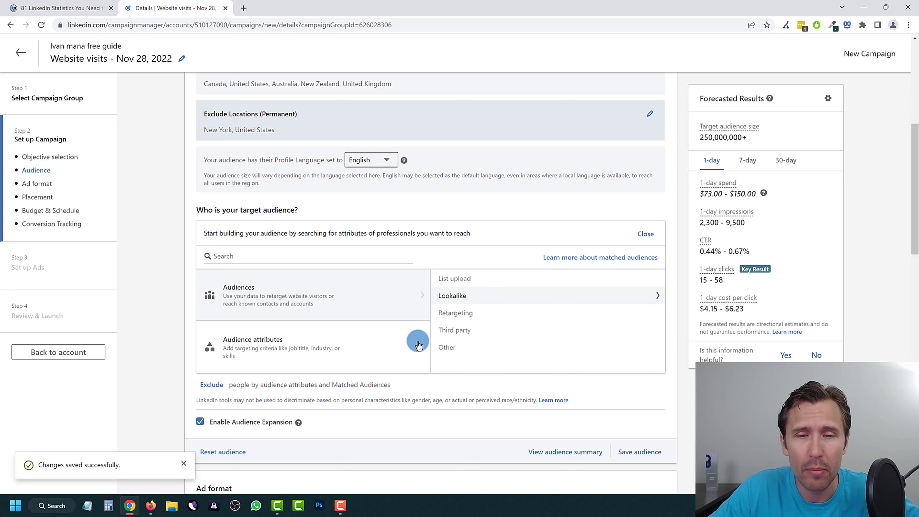
left_click(454, 314)
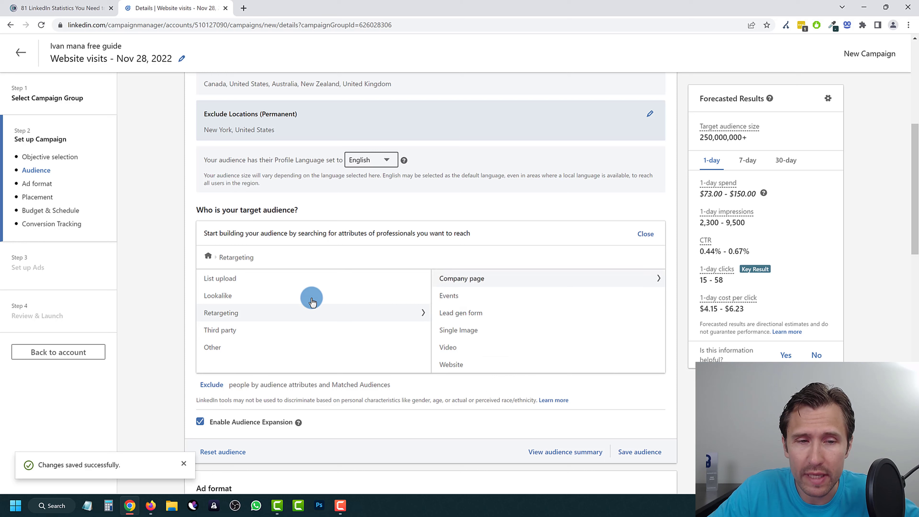
left_click(251, 296)
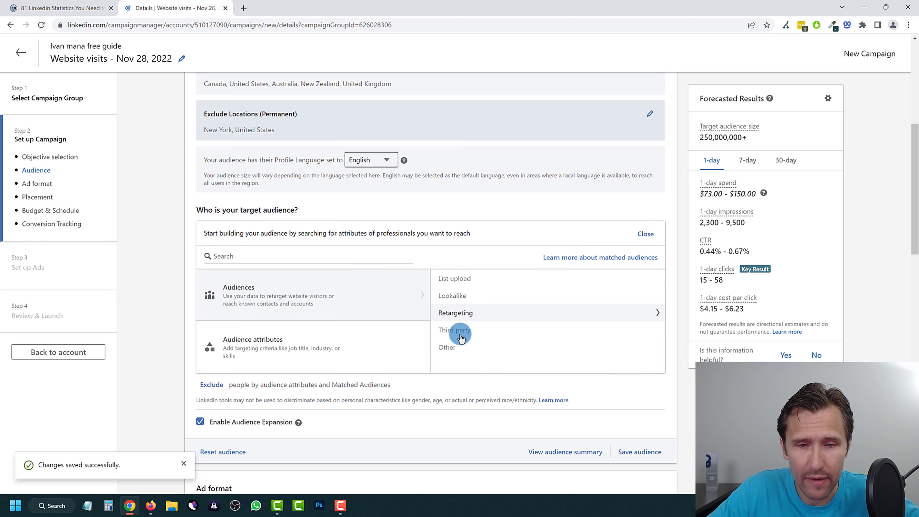
left_click(467, 279)
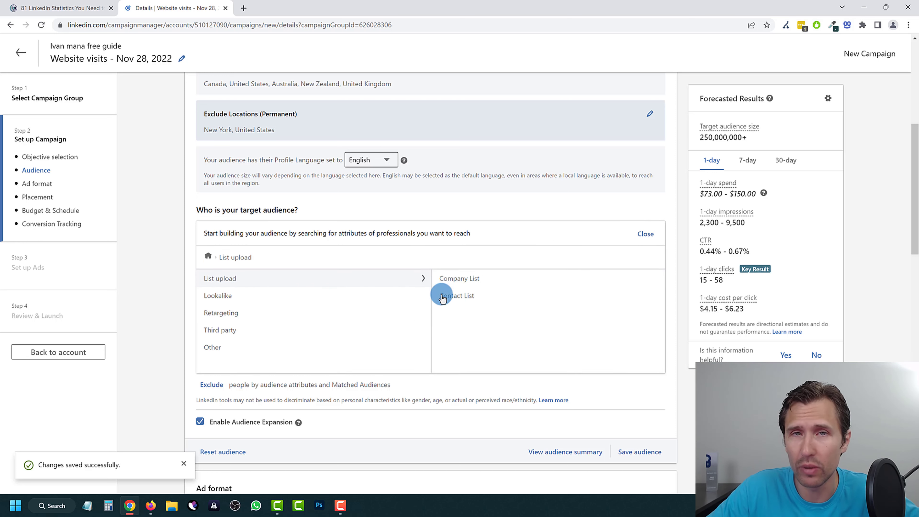
left_click(209, 258)
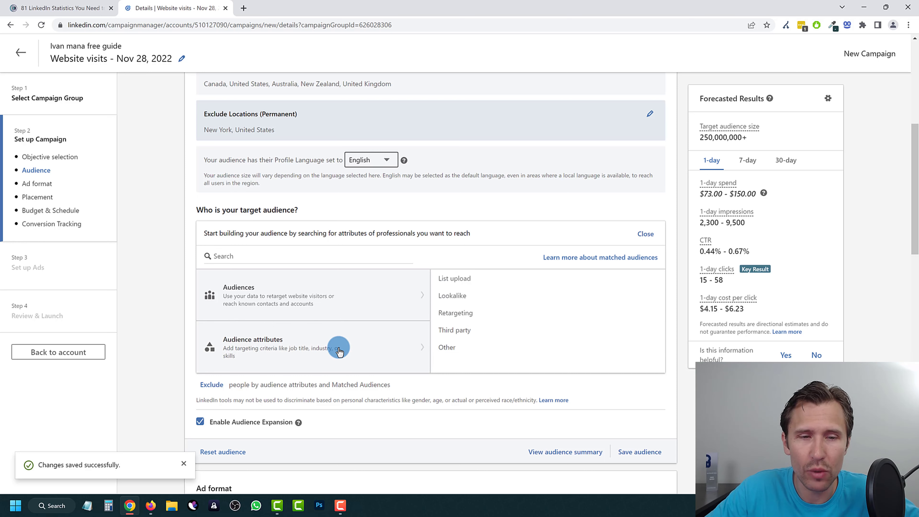
Examine the Company criteria among the audience attributes, including the Company Follower of option.
left_click(324, 348)
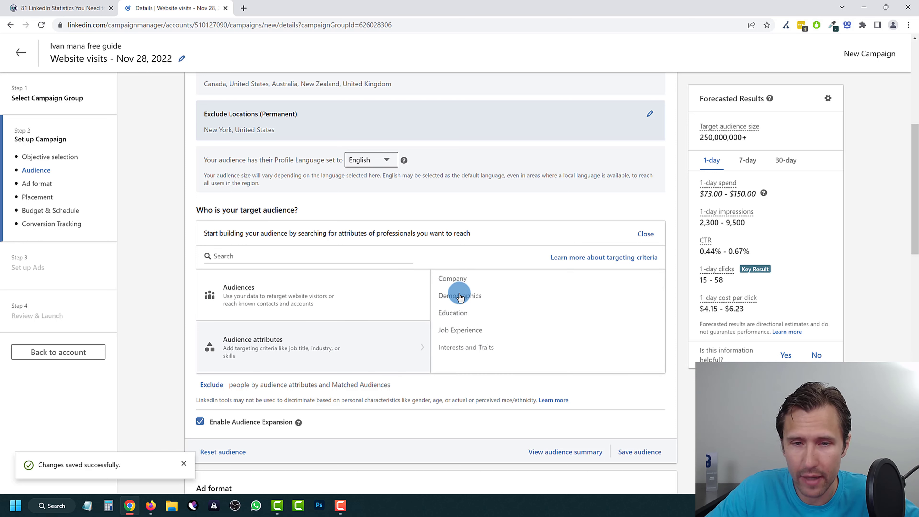
left_click(452, 281)
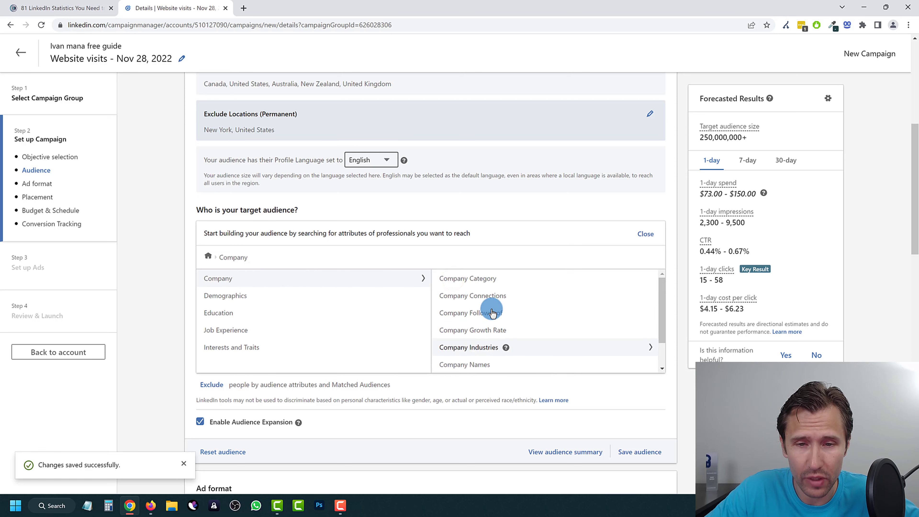
scroll(481, 358, "up", 1)
left_click(481, 358)
right_click(481, 359)
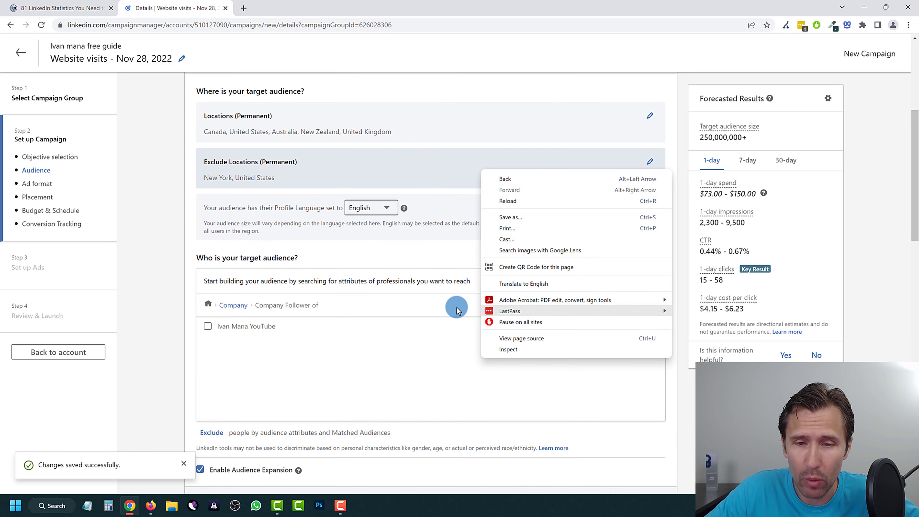
left_click(456, 307)
left_click(234, 306)
scroll(478, 344, "down", 4)
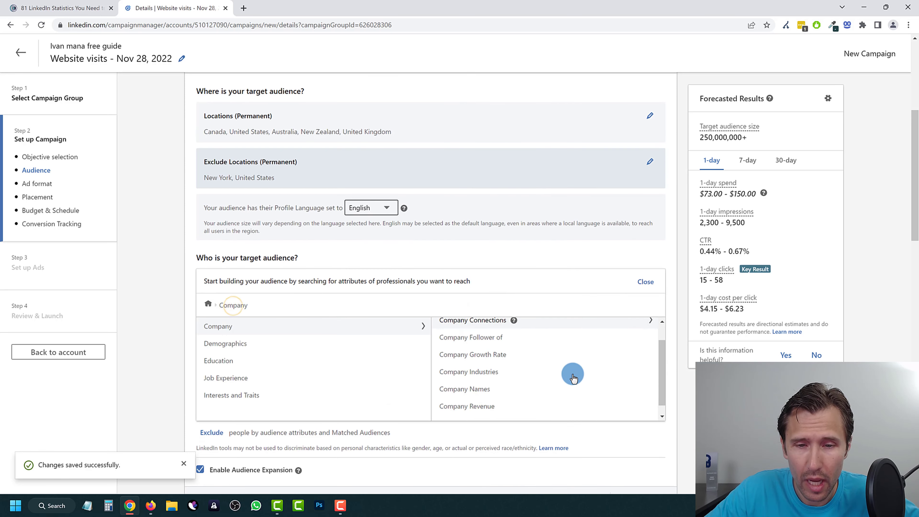
Try narrowing the audience to companies with $1B+ revenue, checking the target audience size before clearing the criterion.
left_click(459, 349)
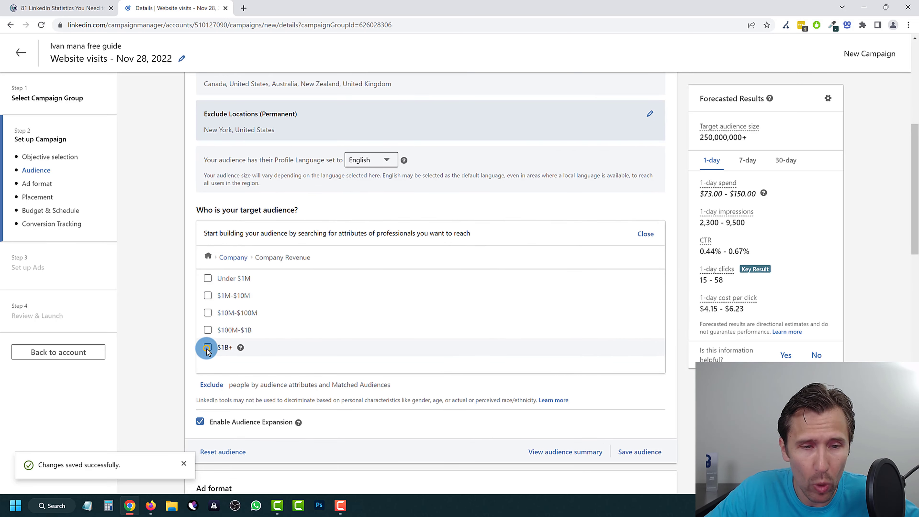
left_click(207, 348)
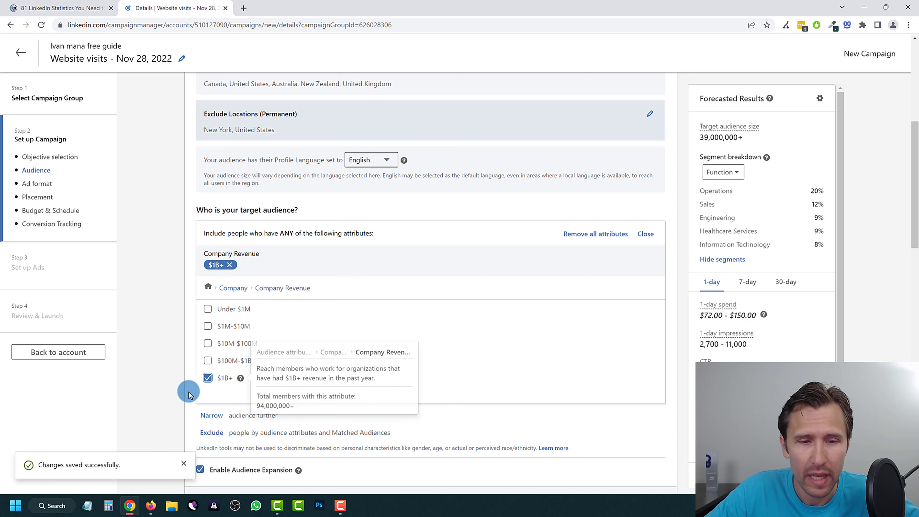
triple_click(714, 137)
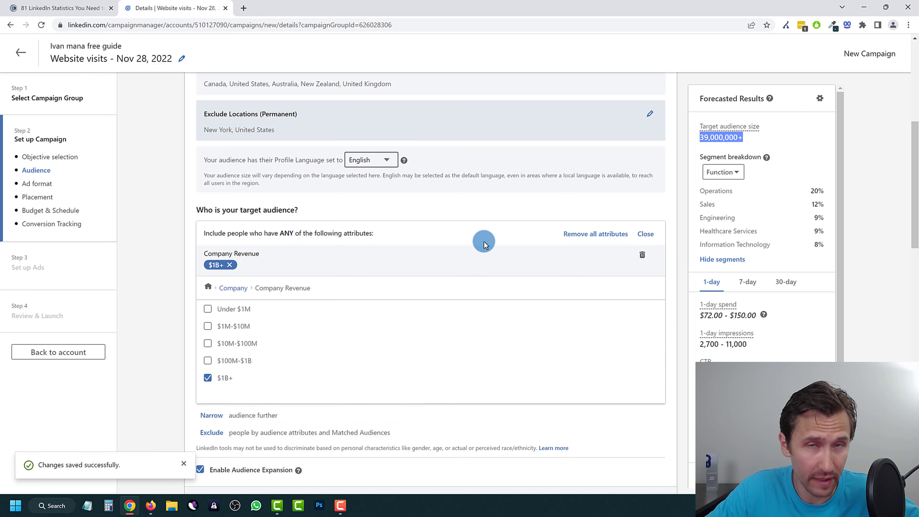
left_click(208, 378)
Browse the Company Industries criteria and try targeting Financial Services before clearing the selection.
left_click(233, 256)
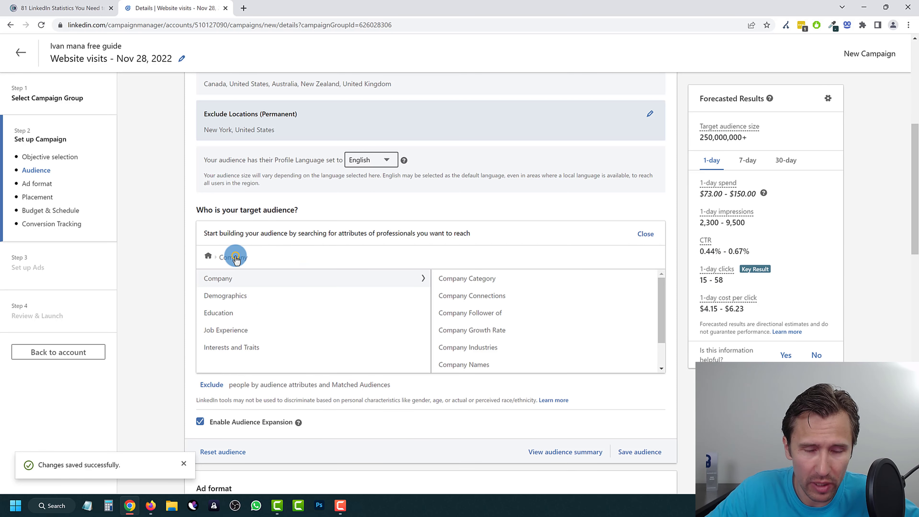
left_click(479, 346)
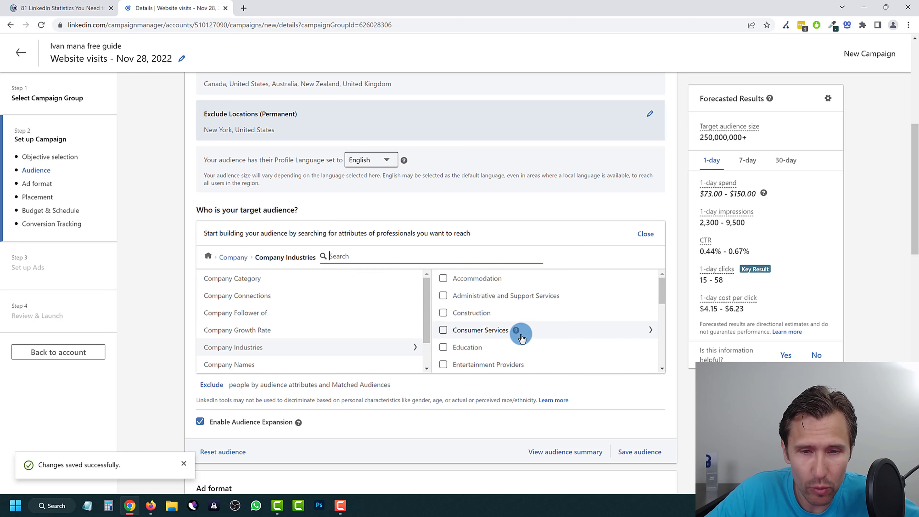
scroll(527, 337, "down", 3)
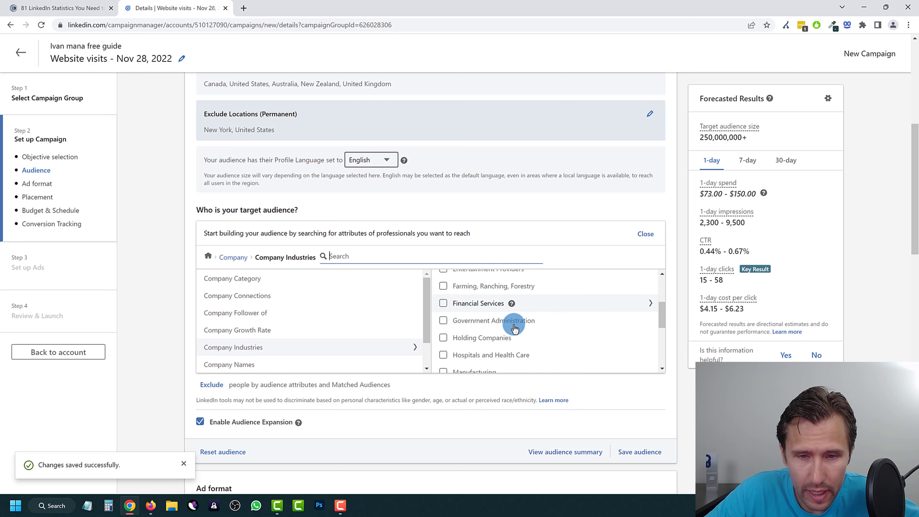
scroll(515, 328, "down", 3)
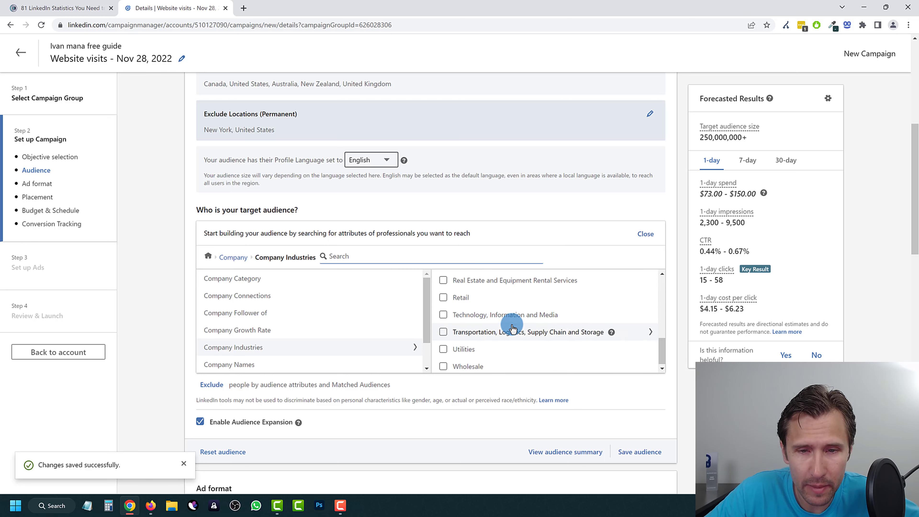
scroll(500, 350, "up", 4)
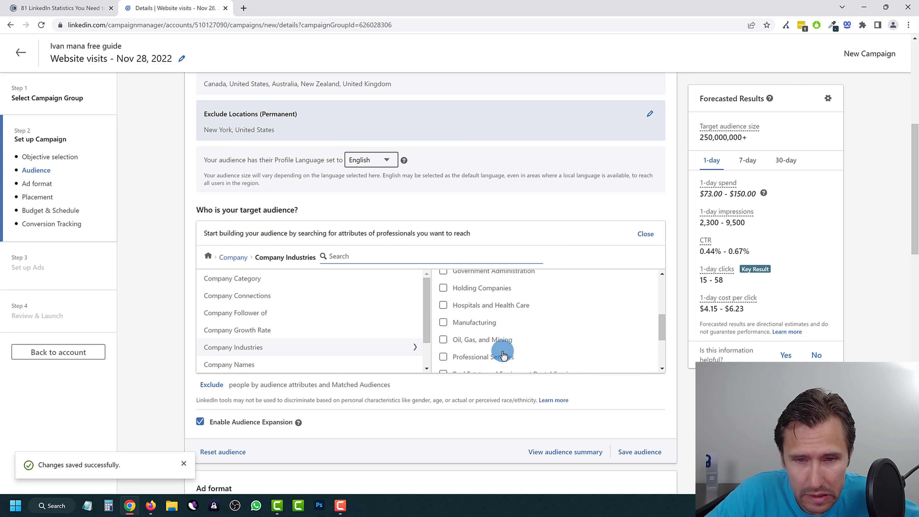
scroll(501, 352, "up", 3)
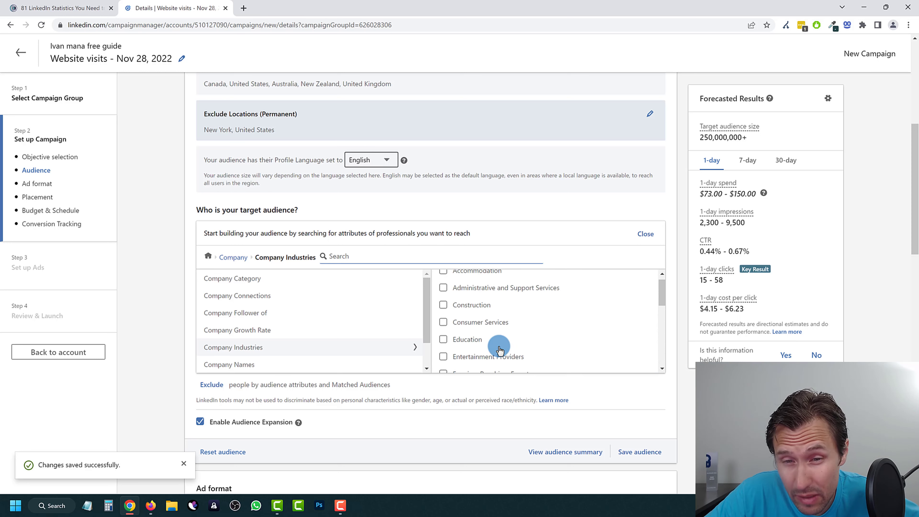
scroll(500, 351, "down", 1)
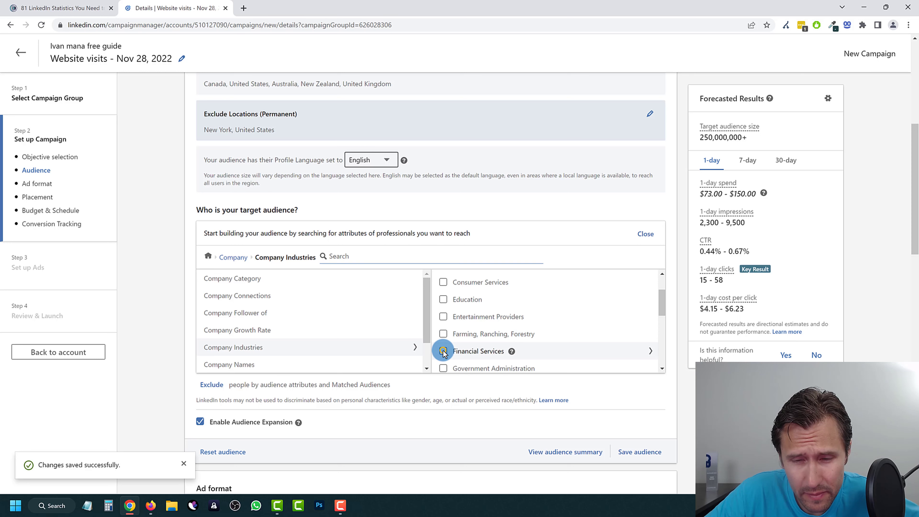
left_click(442, 352)
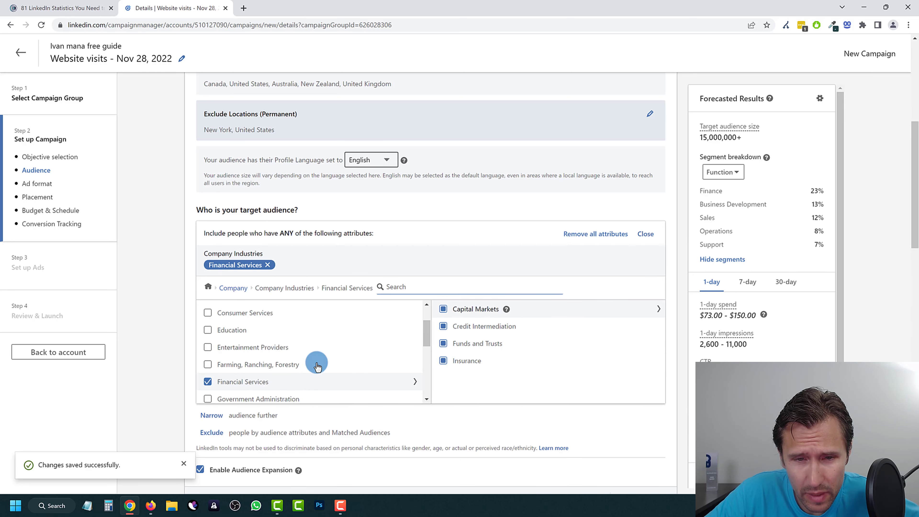
left_click(208, 382)
scroll(284, 335, "down", 3)
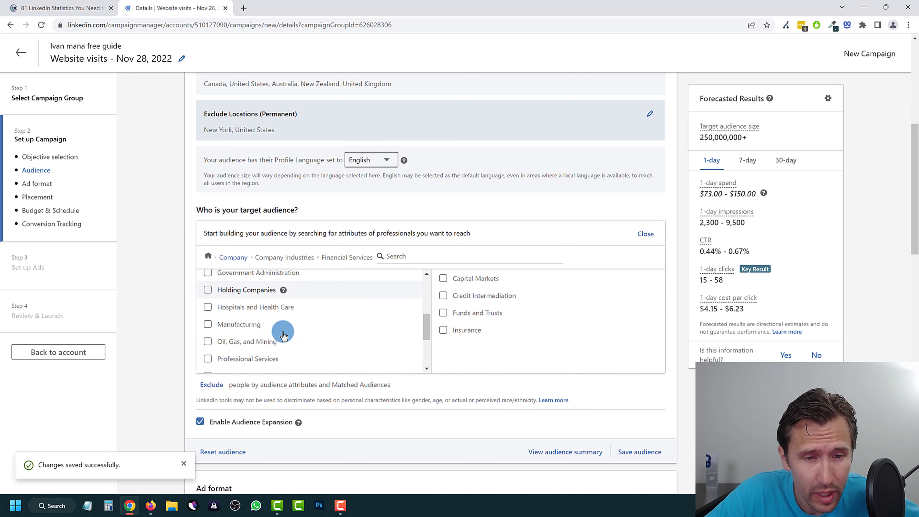
scroll(284, 336, "down", 2)
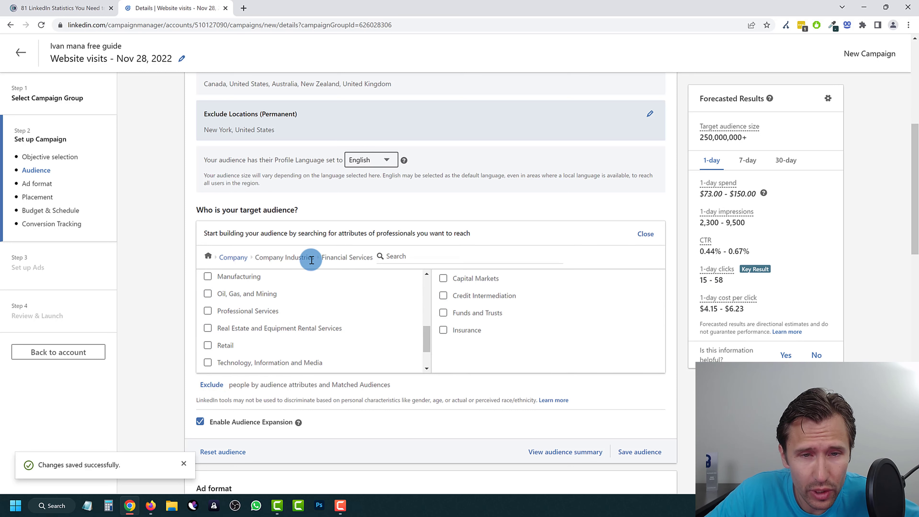
Accept the non-discrimination certification for Member Age and target the 25 to 34 and 35 to 54 age groups.
left_click(229, 257)
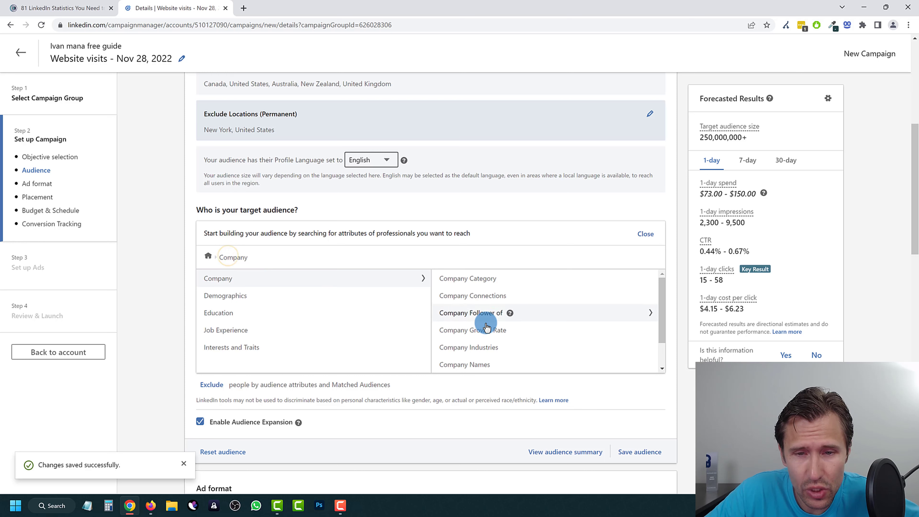
left_click(234, 301)
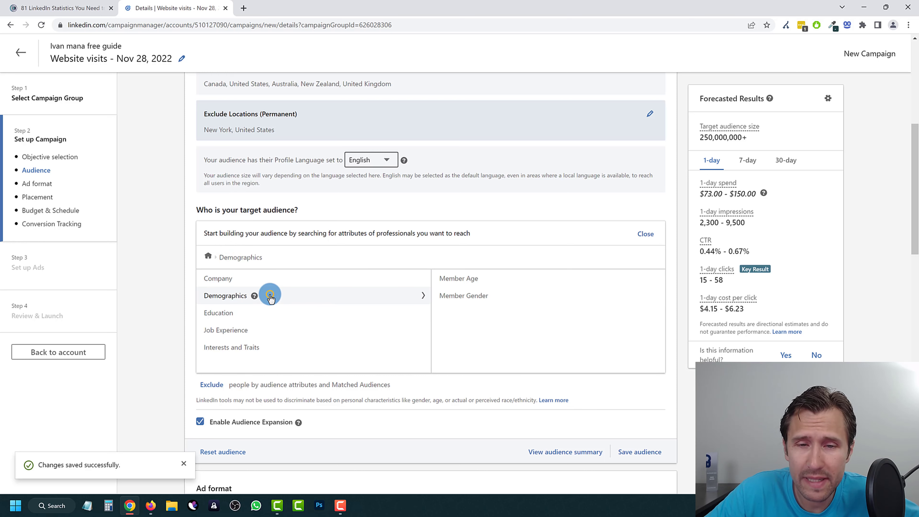
left_click(462, 282)
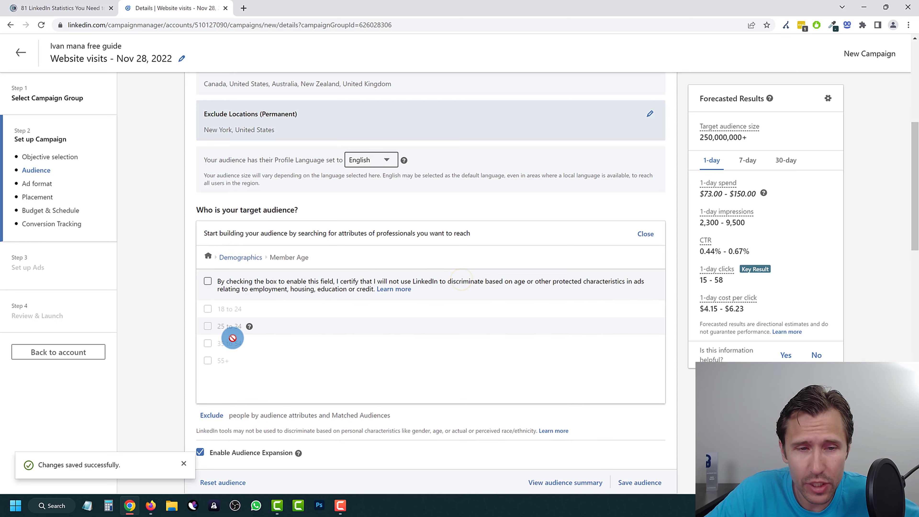
left_click(240, 258)
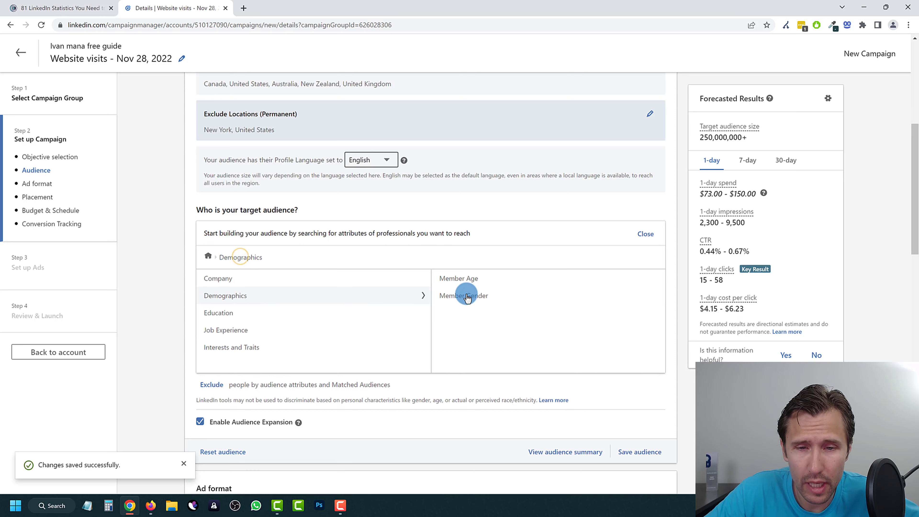
left_click(456, 277)
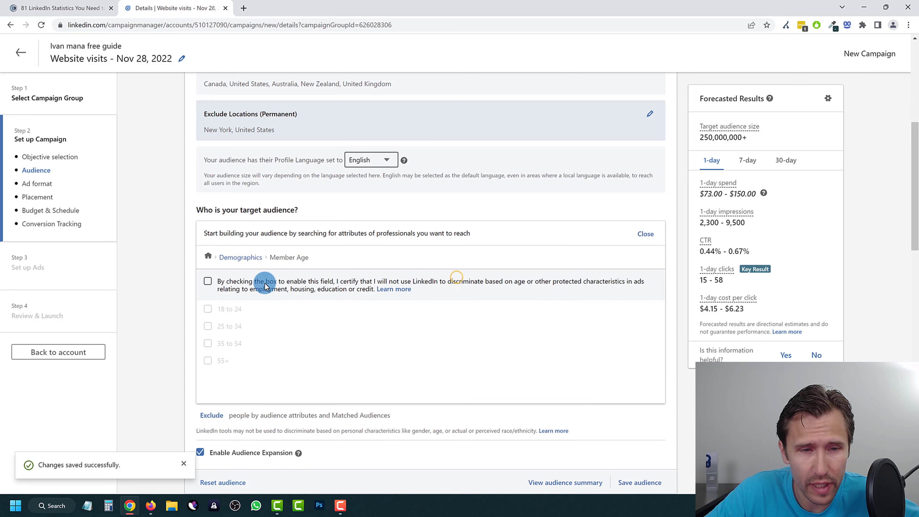
left_click(207, 283)
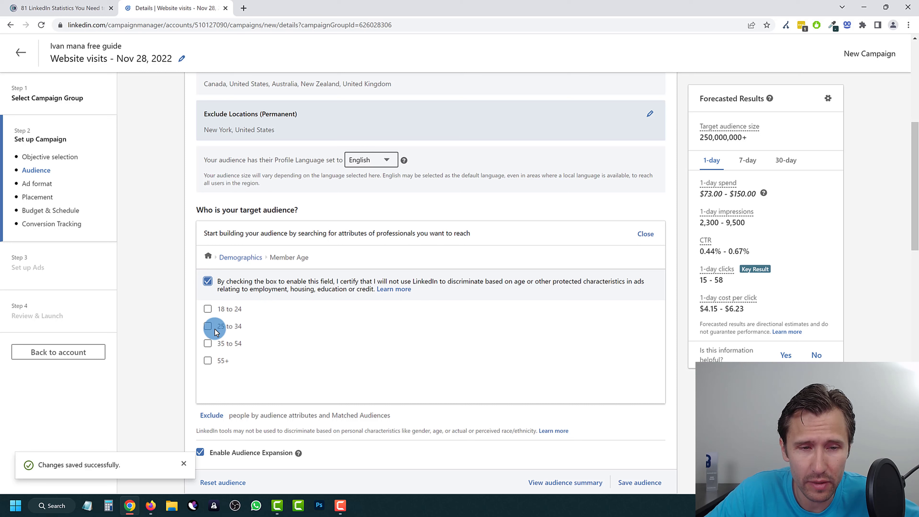
left_click(208, 326)
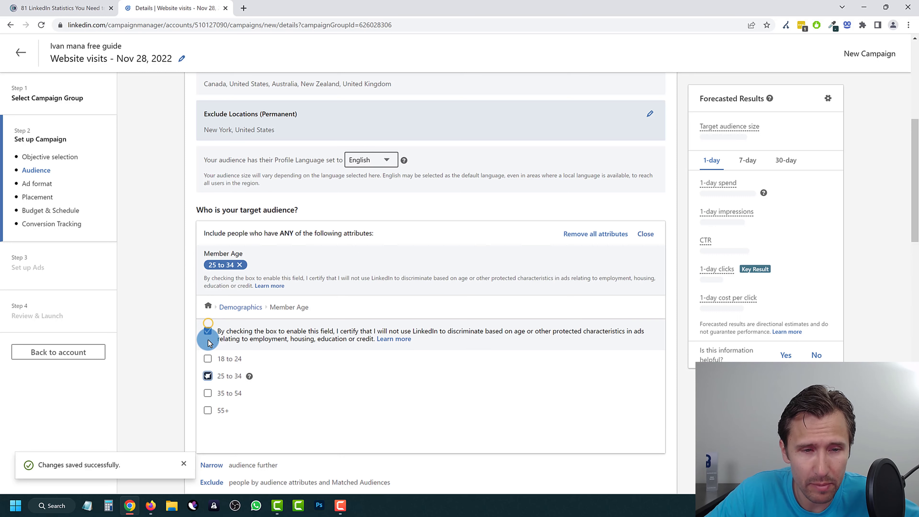
left_click(208, 392)
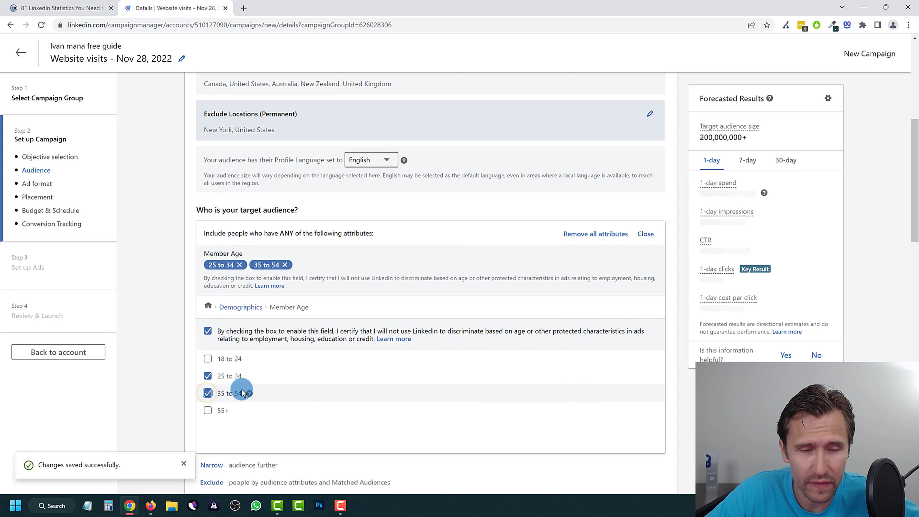
Accept the non-discrimination certification for Member Gender, target Male, and finish editing the included attributes.
left_click(236, 307)
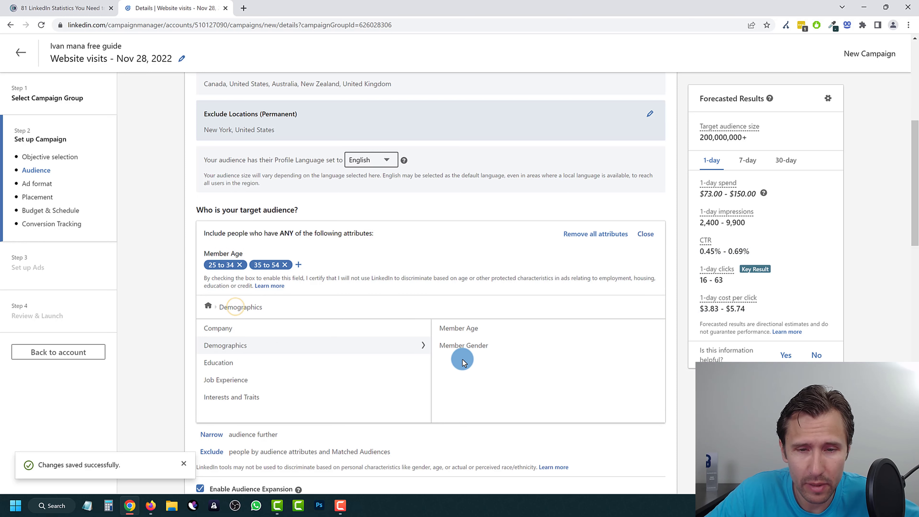
left_click(461, 346)
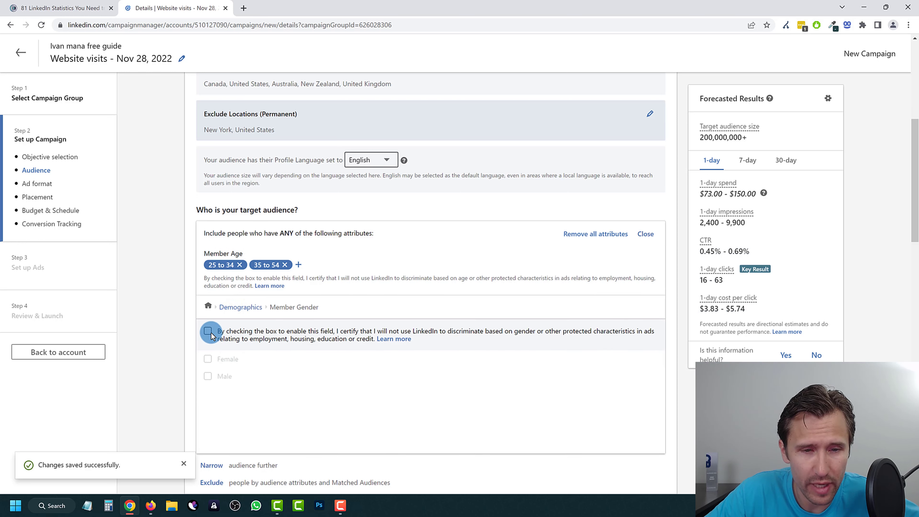
left_click_drag(368, 334, 530, 331)
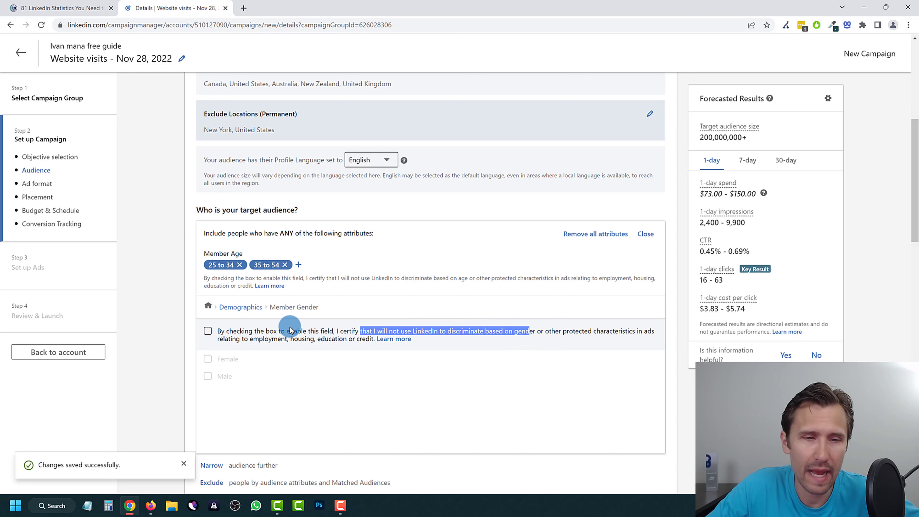
left_click_drag(258, 339, 366, 340)
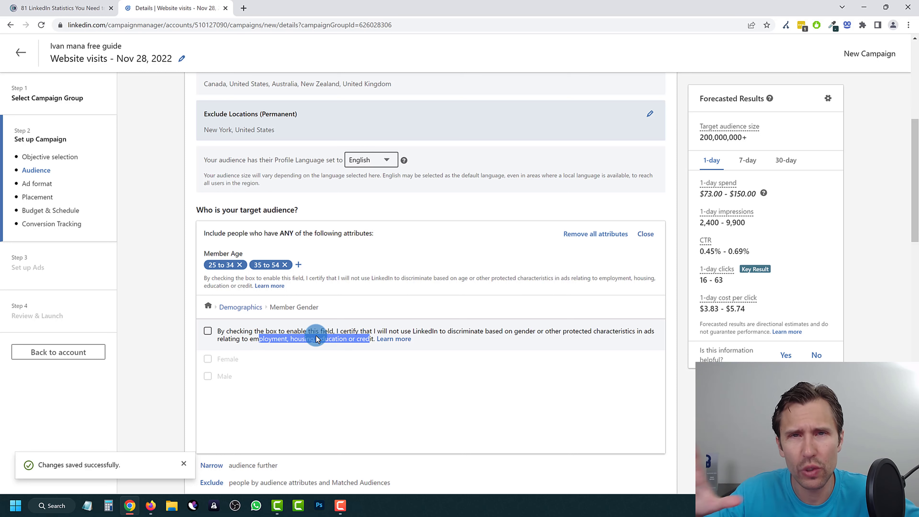
left_click(249, 335)
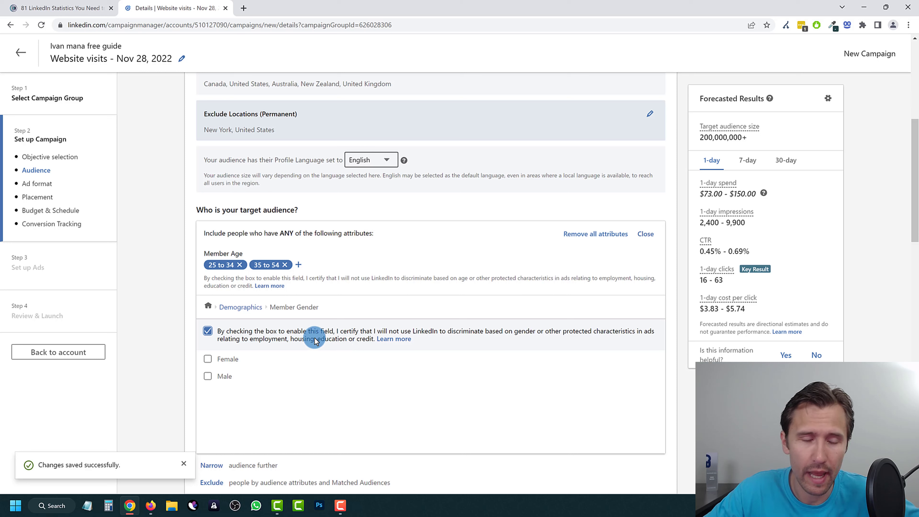
left_click(222, 329)
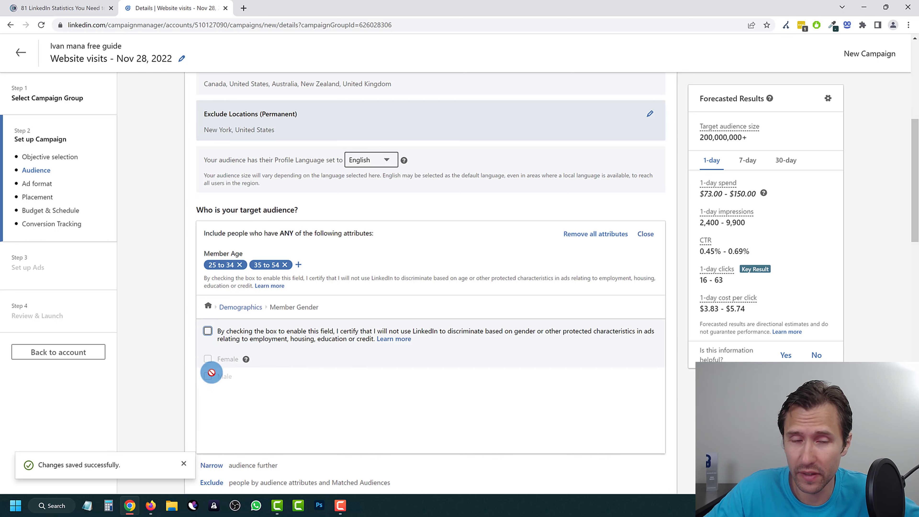
left_click(208, 331)
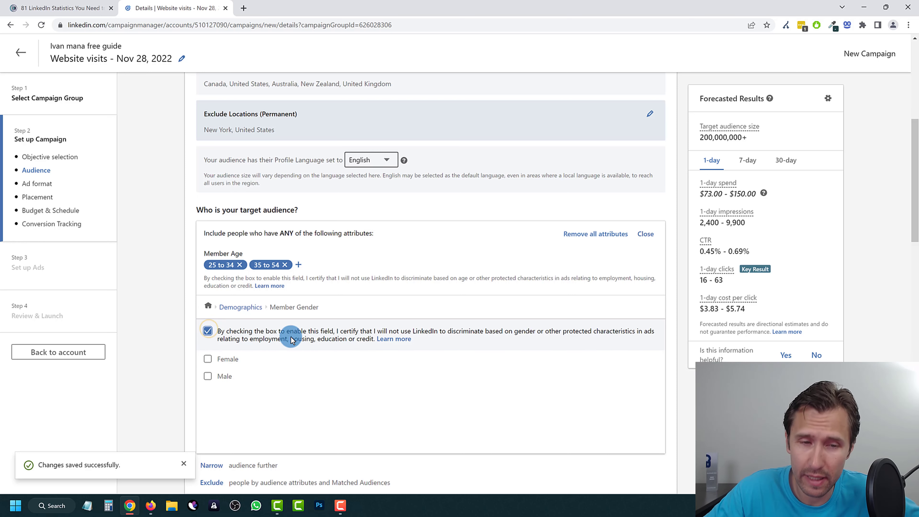
left_click(208, 376)
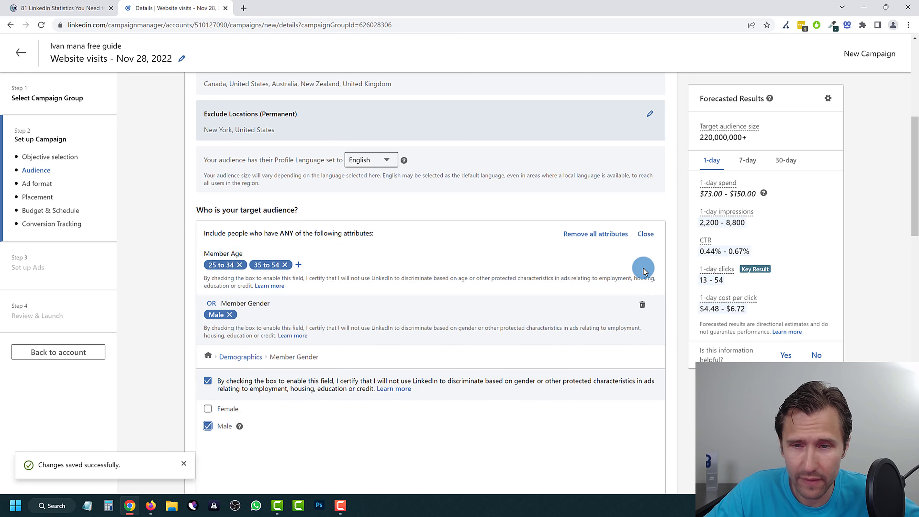
left_click(647, 235)
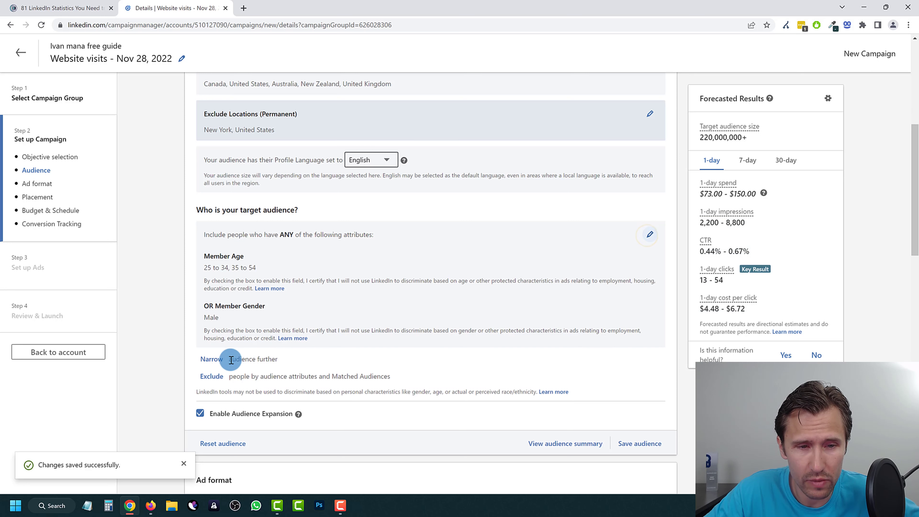
Narrow the audience further with a second group of audience attributes and look through its Education criteria, Degrees and Fields of Study.
left_click(210, 360)
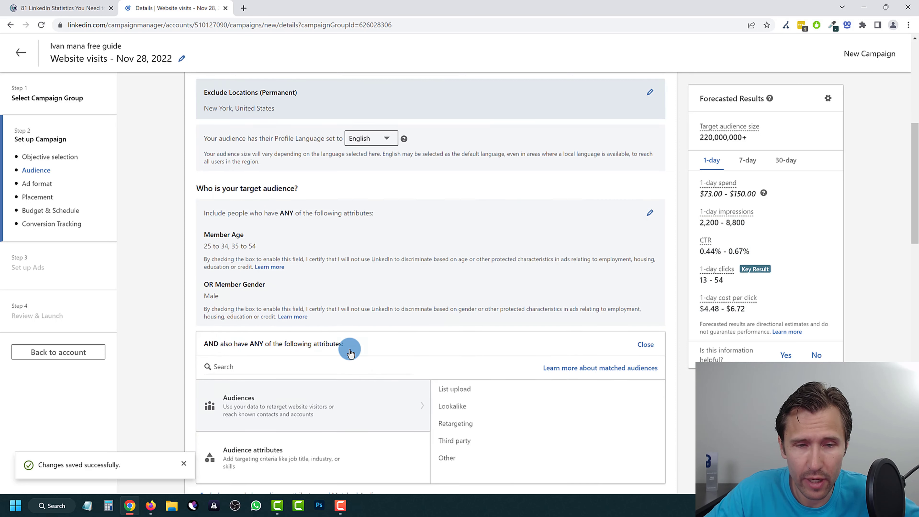
scroll(359, 369, "down", 3)
scroll(401, 212, "up", 1)
scroll(325, 366, "down", 1)
left_click(316, 388)
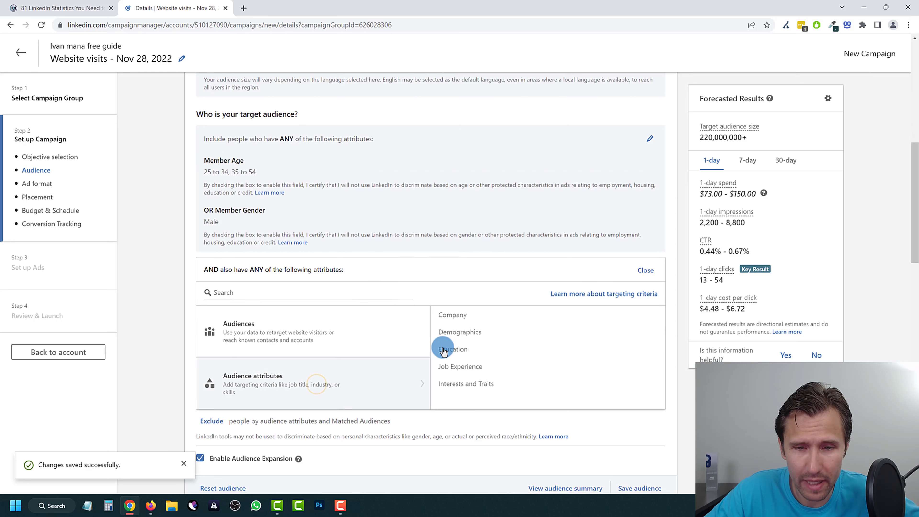
left_click(450, 354)
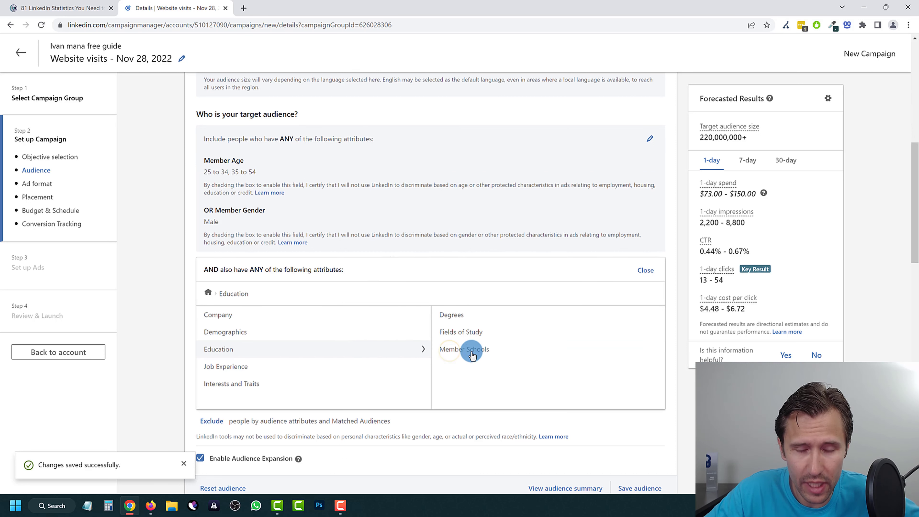
left_click(452, 315)
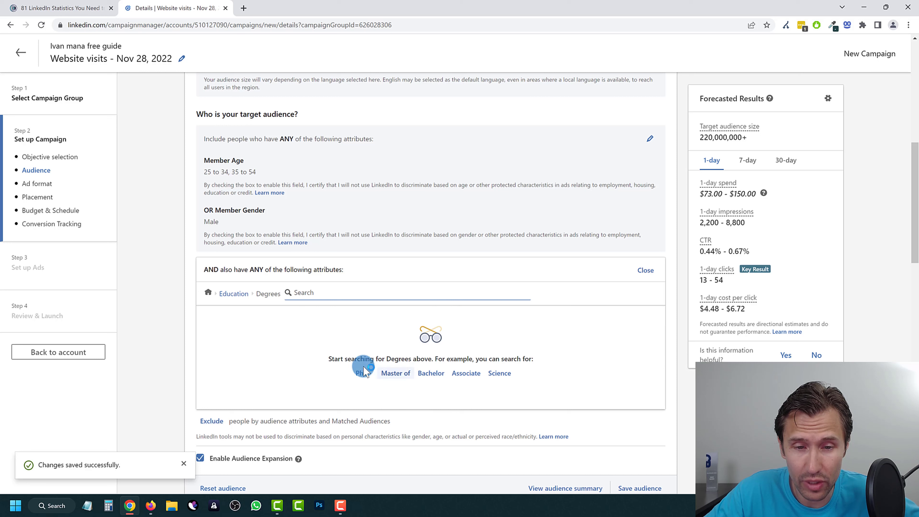
left_click(231, 296)
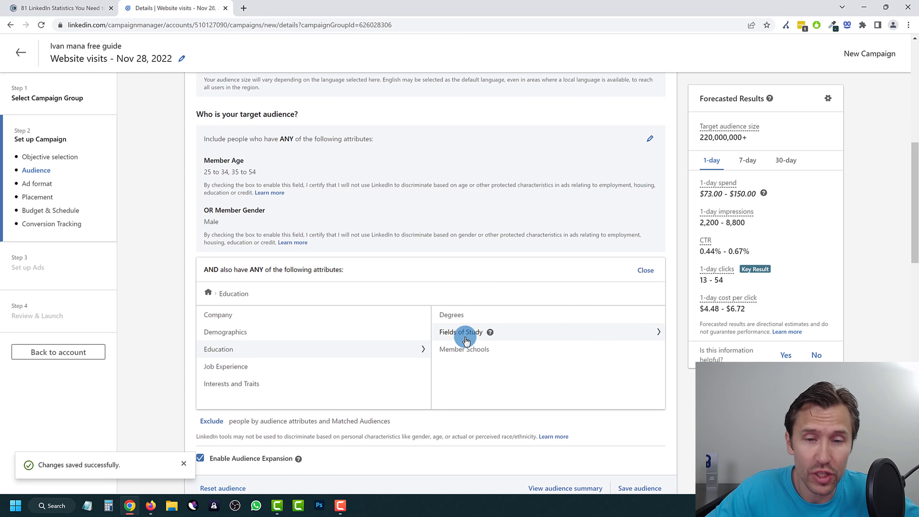
left_click(449, 331)
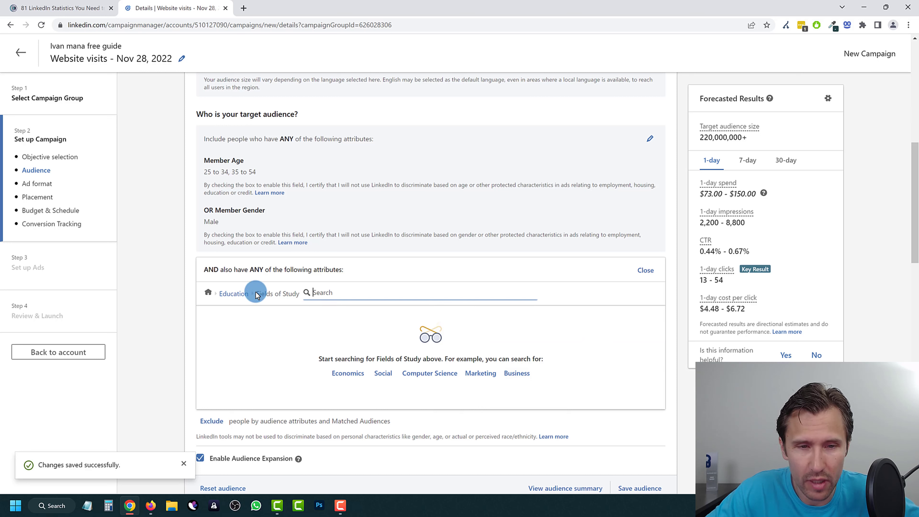
left_click(236, 293)
Narrow the audience by Years of Experience, from 5 years up to 12+ years, and check the target audience size.
left_click(286, 368)
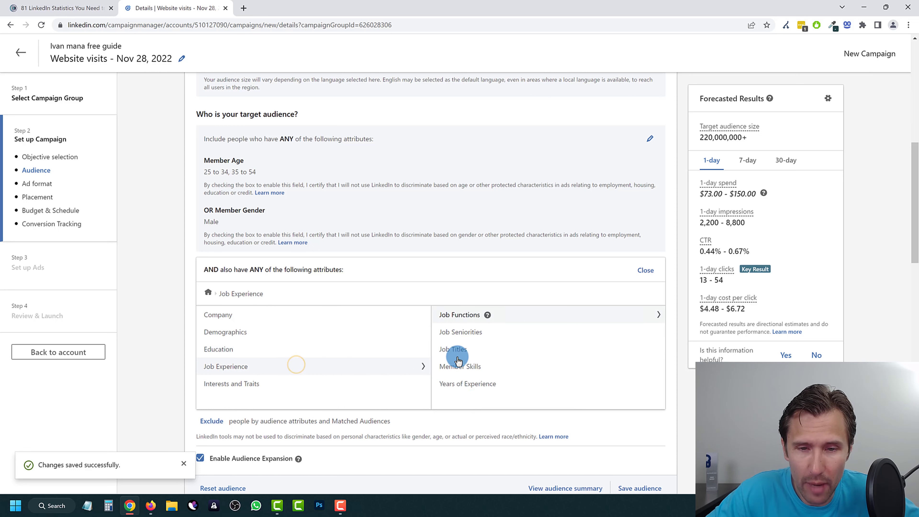
left_click(459, 383)
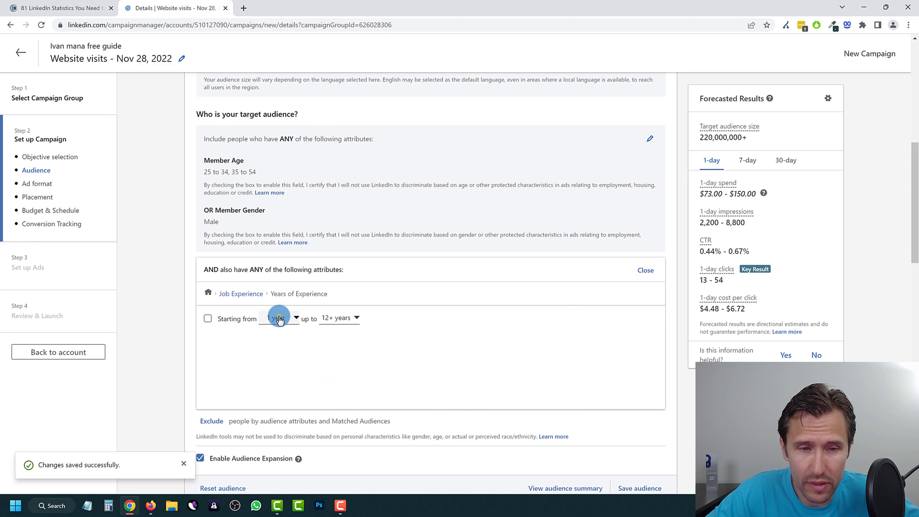
left_click(279, 319)
scroll(296, 376, "down", 4)
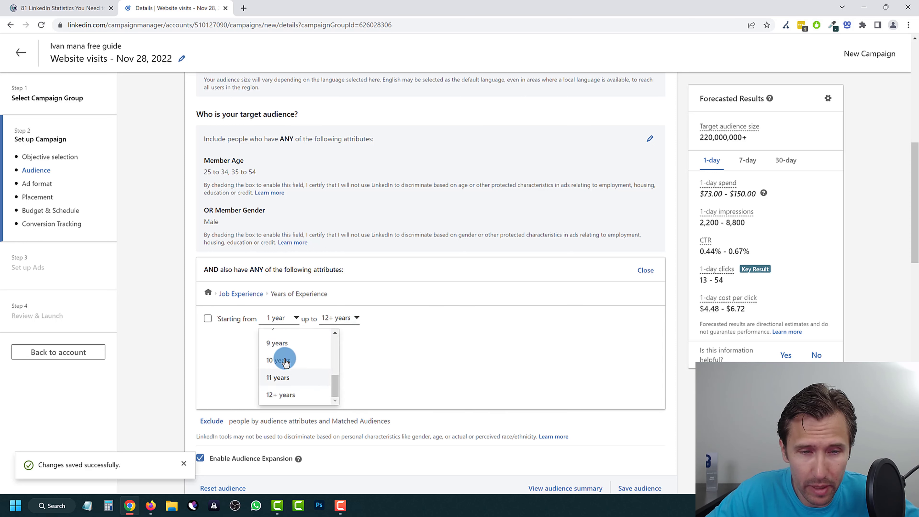
scroll(285, 361, "up", 4)
left_click(273, 366)
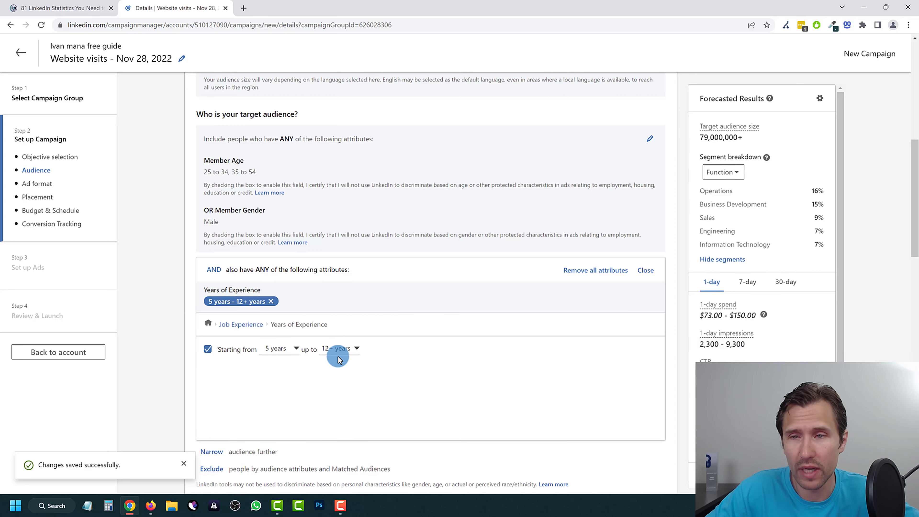
left_click_drag(702, 139, 740, 138)
left_click(722, 141)
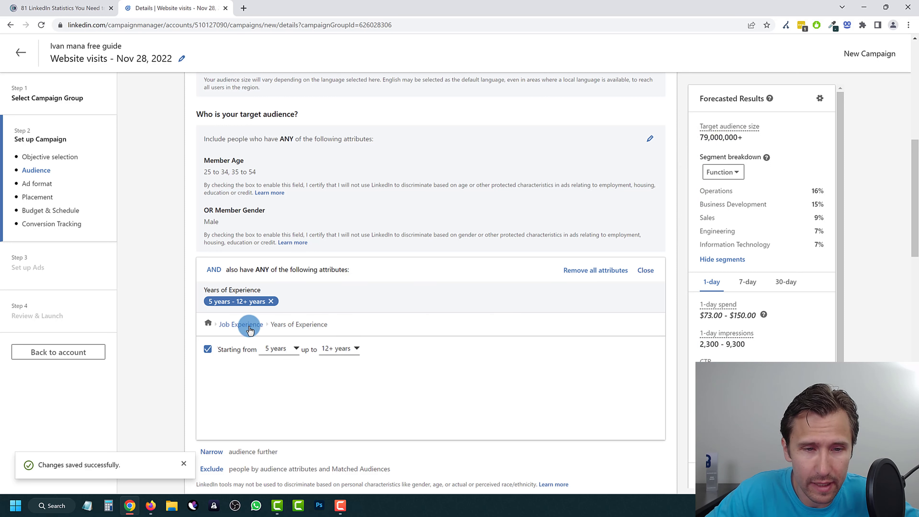
Add the member interests Pay-Per-Click and Search Engine Marketing from the Digital Marketing category under Marketing and Advertising.
left_click(242, 326)
left_click(305, 410)
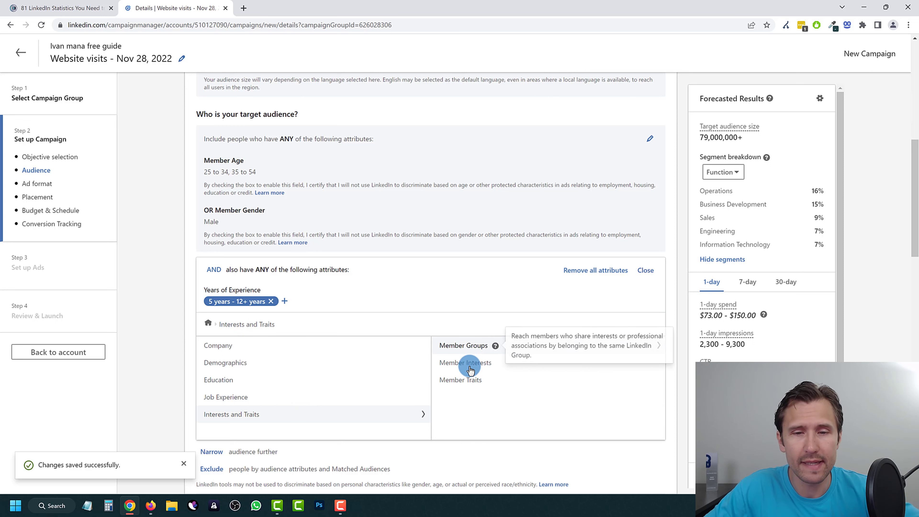
left_click(458, 364)
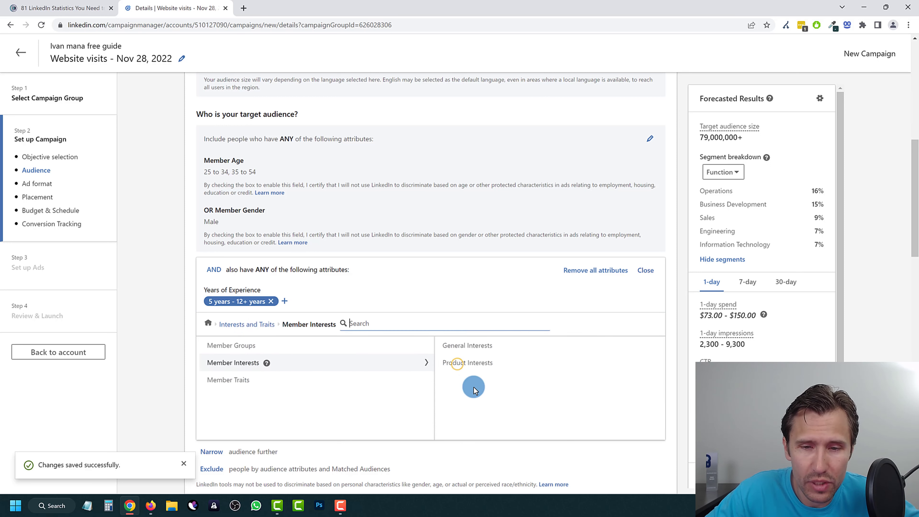
left_click(478, 345)
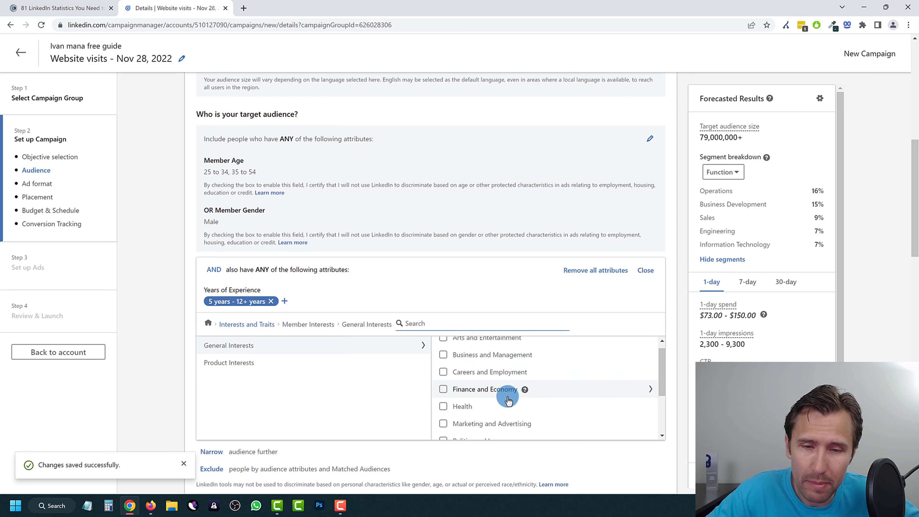
scroll(508, 399, "down", 1)
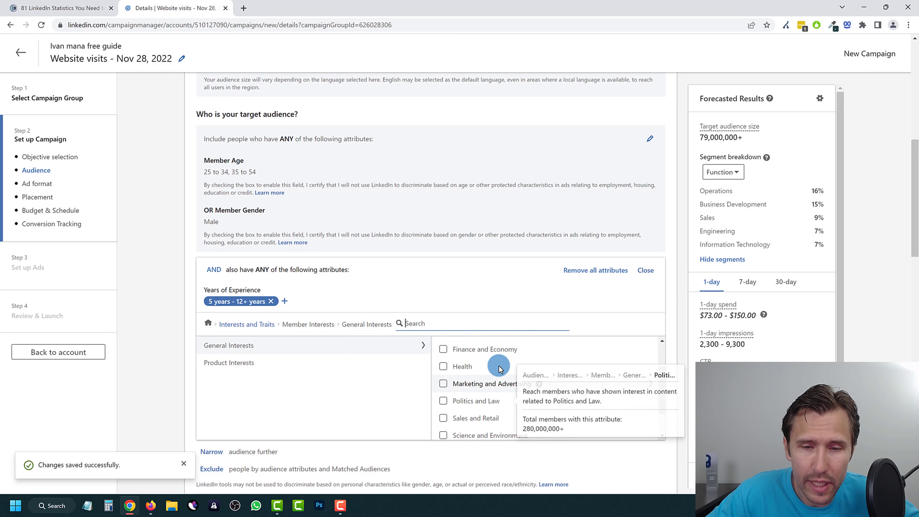
left_click(478, 383)
scroll(489, 386, "down", 1)
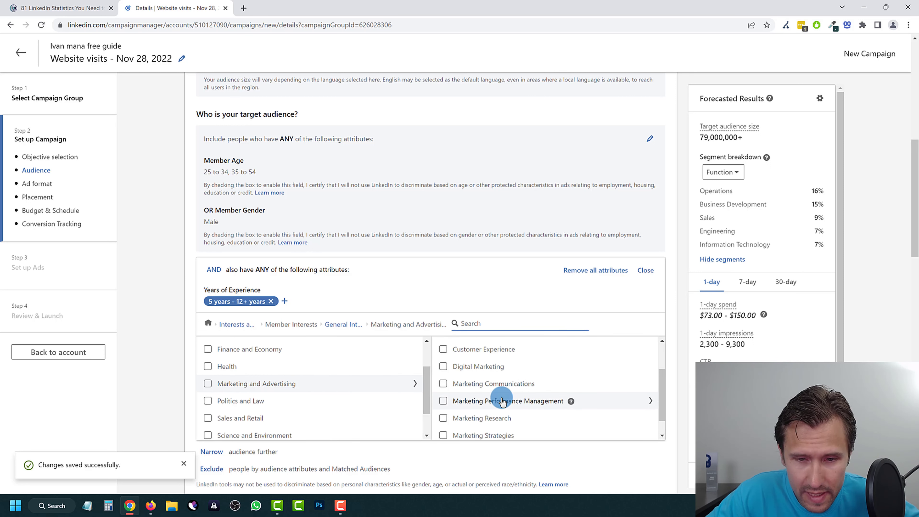
left_click(472, 367)
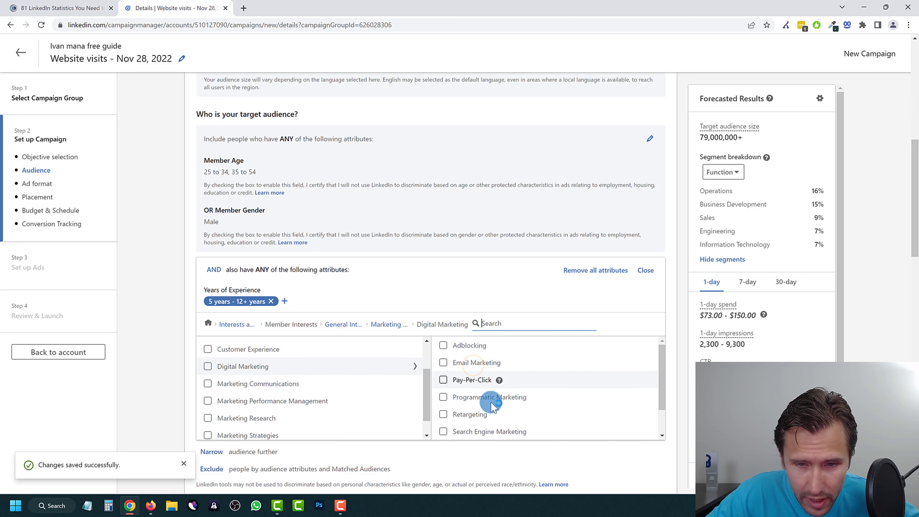
left_click(442, 380)
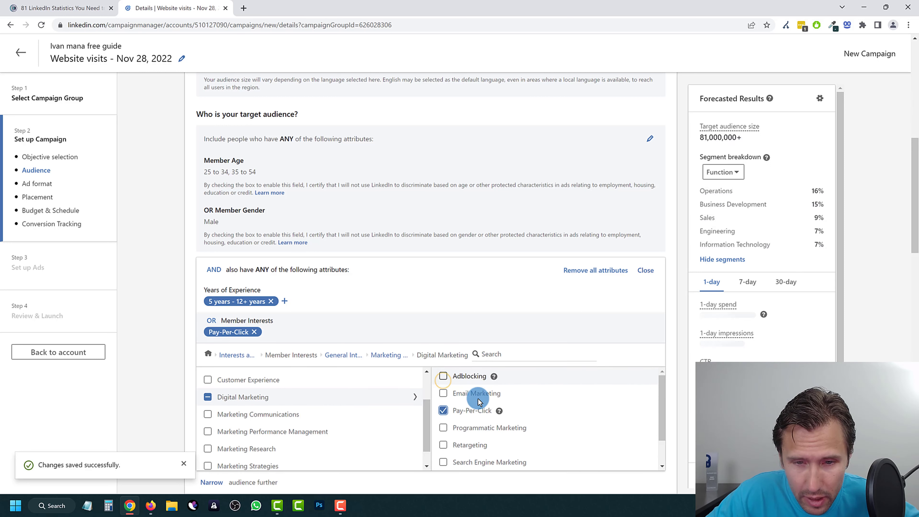
scroll(492, 409, "down", 2)
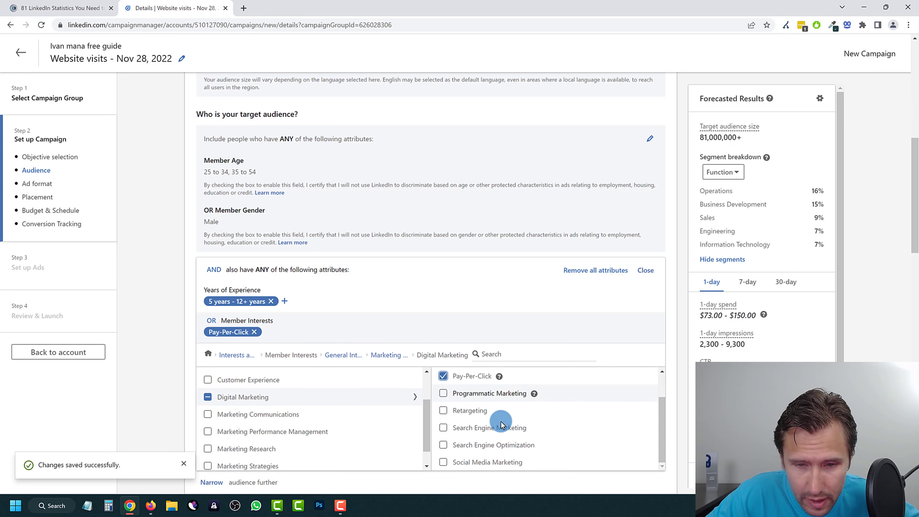
left_click(443, 427)
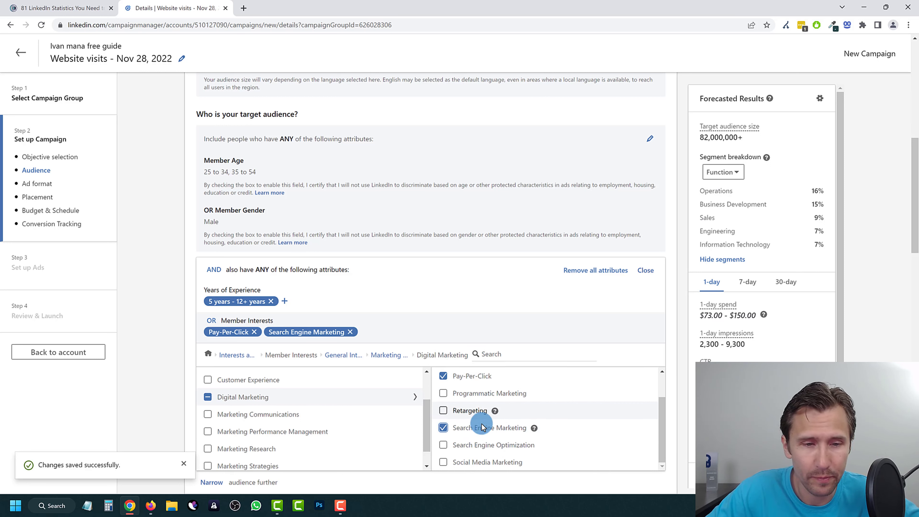
Examine the remaining Marketing and Advertising interests and the Member Traits available for narrowing the audience.
scroll(325, 435, "down", 1)
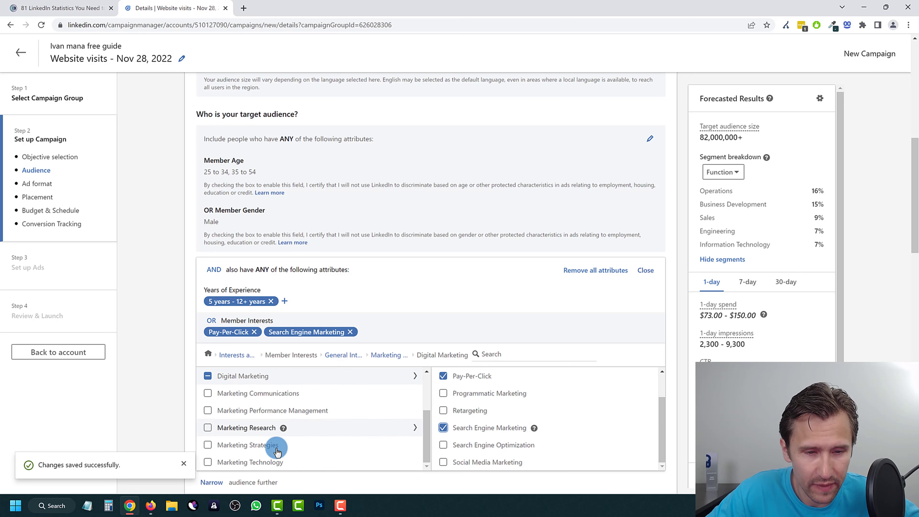
left_click(389, 356)
scroll(483, 420, "down", 1)
scroll(480, 380, "down", 1)
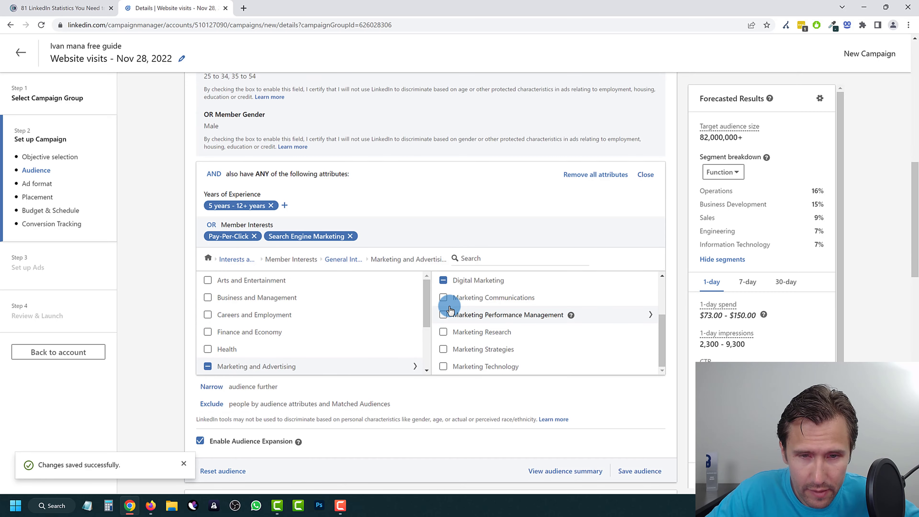
left_click(249, 265)
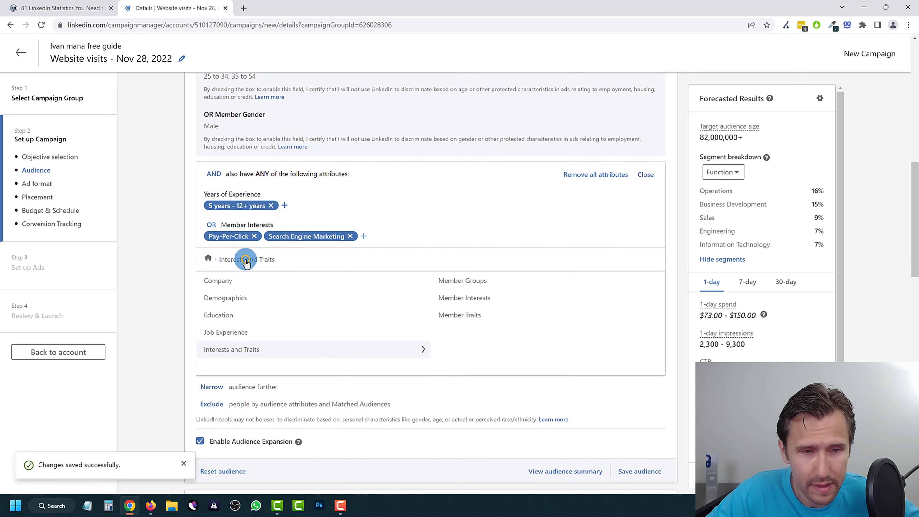
left_click(461, 319)
scroll(485, 341, "down", 3)
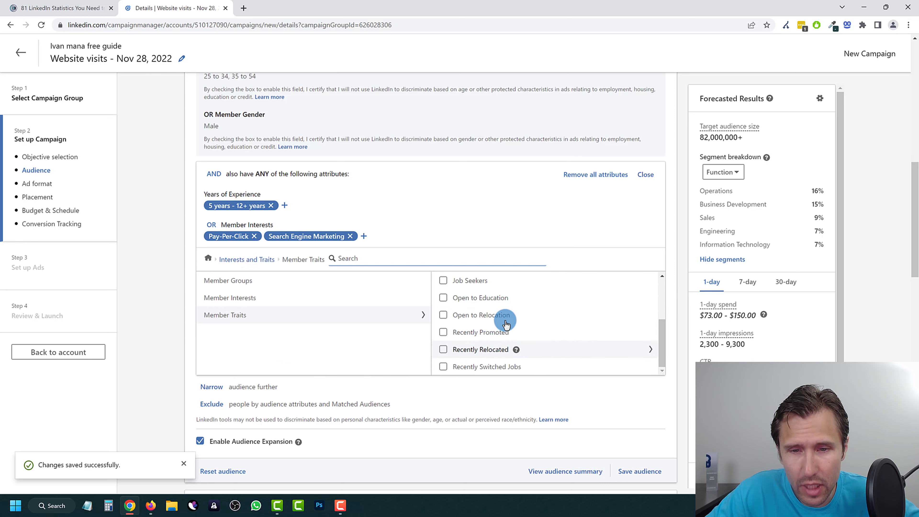
scroll(506, 324, "down", 1)
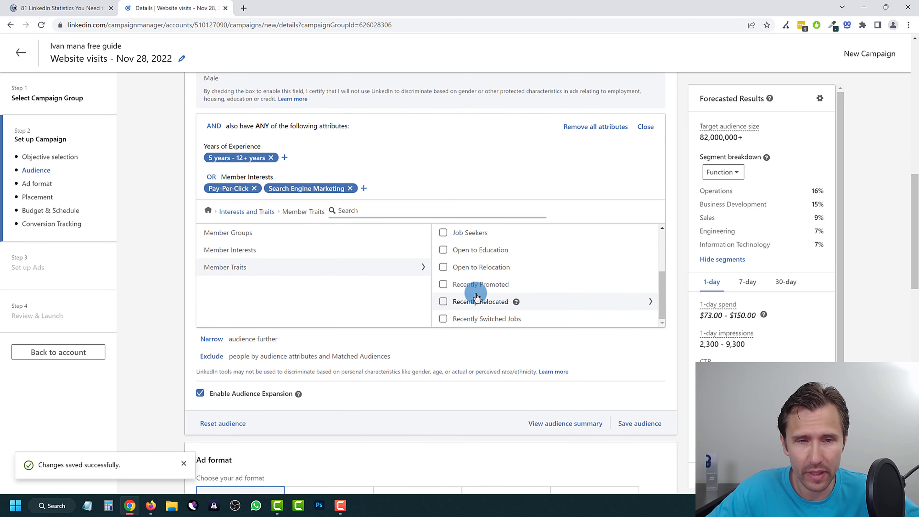
scroll(476, 297, "up", 5)
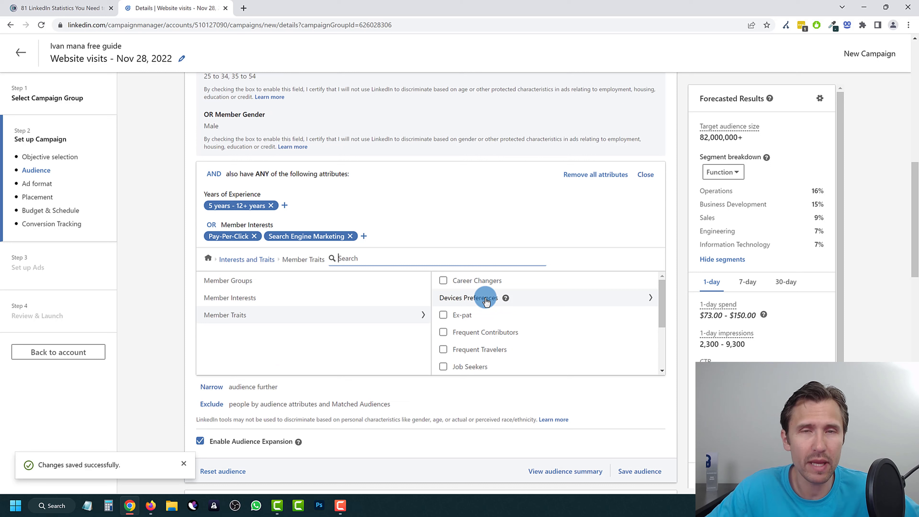
Start excluding people by audience attributes and browse the Product Interests under Member Interests in Interests and Traits.
left_click(207, 259)
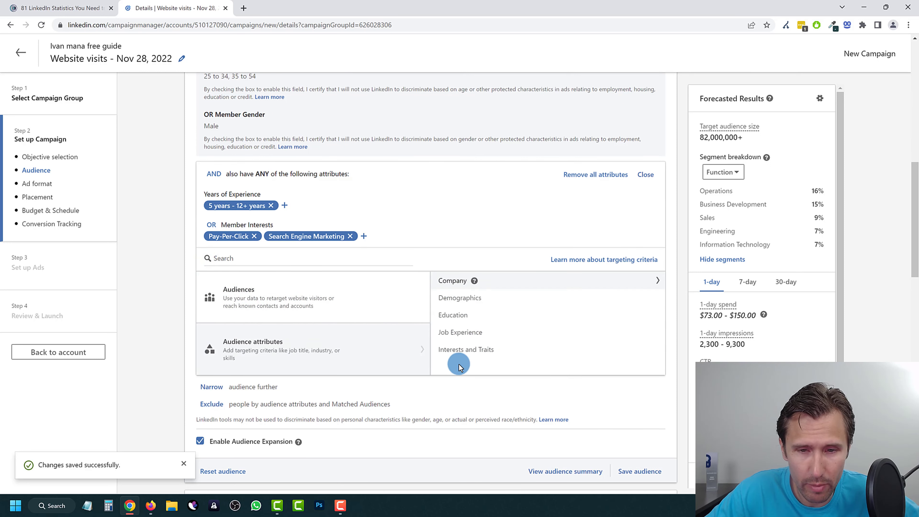
left_click(212, 404)
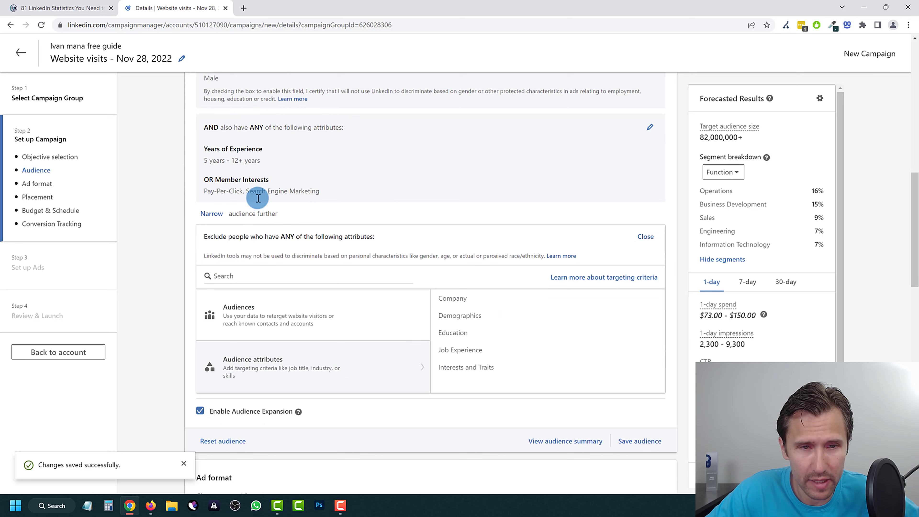
left_click(465, 368)
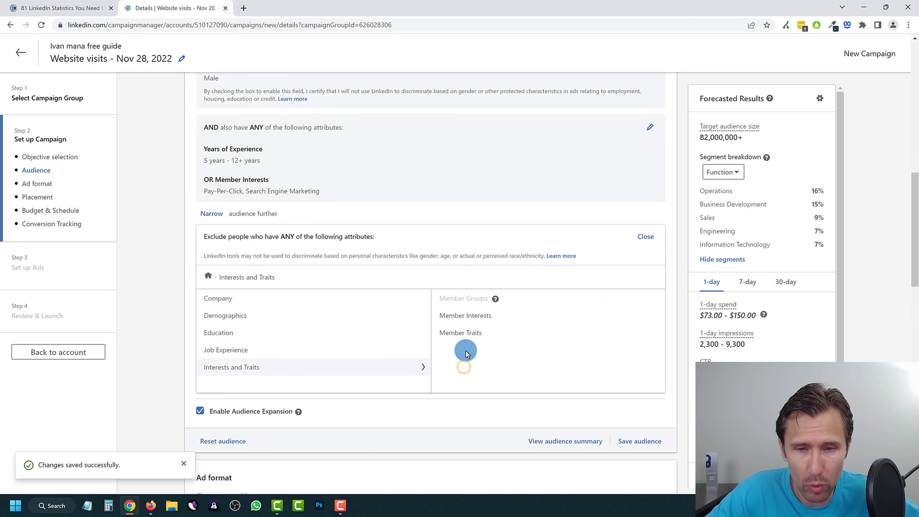
left_click(453, 319)
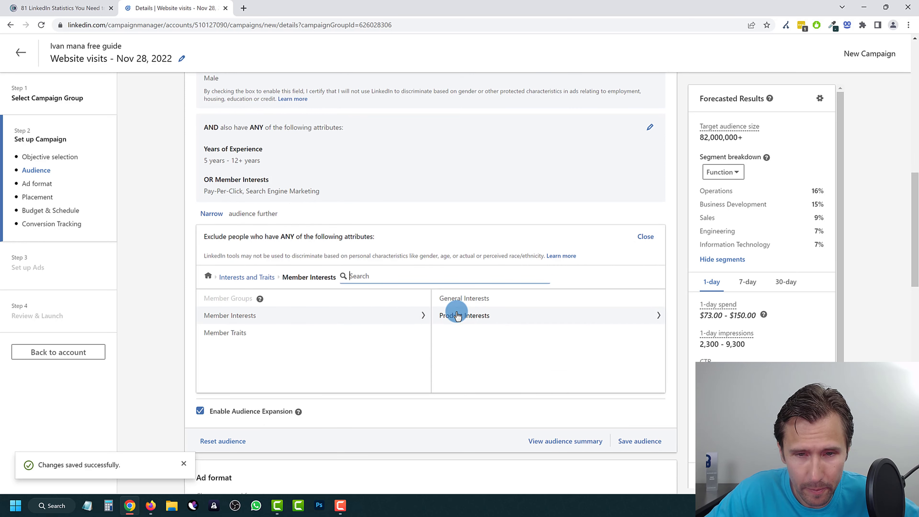
left_click(456, 317)
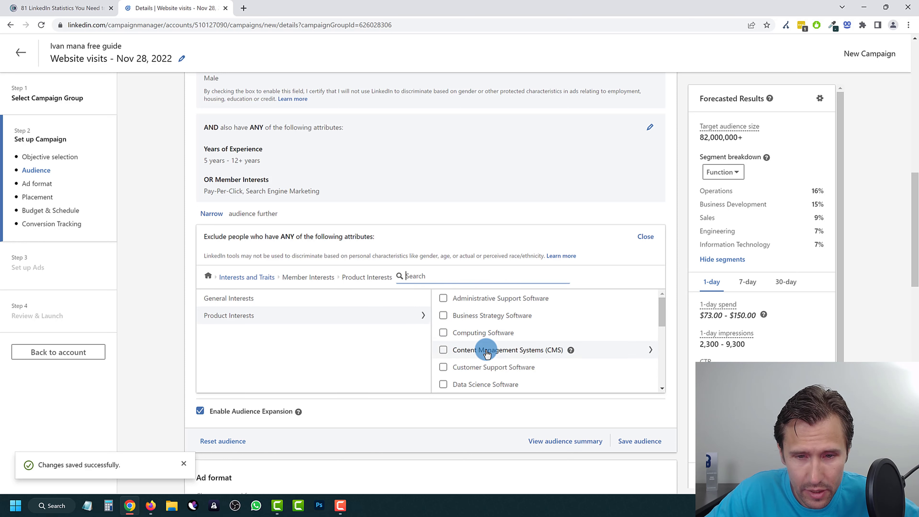
scroll(470, 353, "down", 2)
scroll(460, 348, "up", 2)
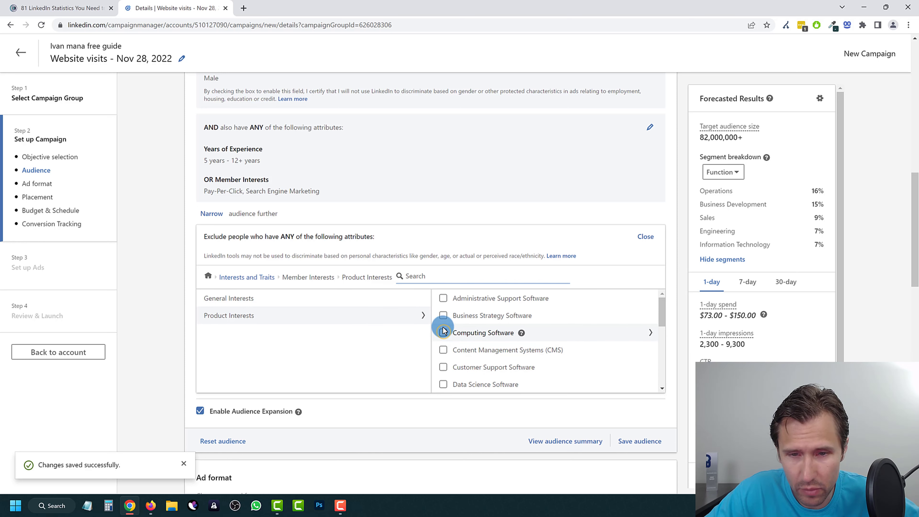
Exclude the product interests Computing Software and Business Strategy Software, check the target audience size, and close the exclusion criteria.
left_click(444, 332)
left_click(254, 353)
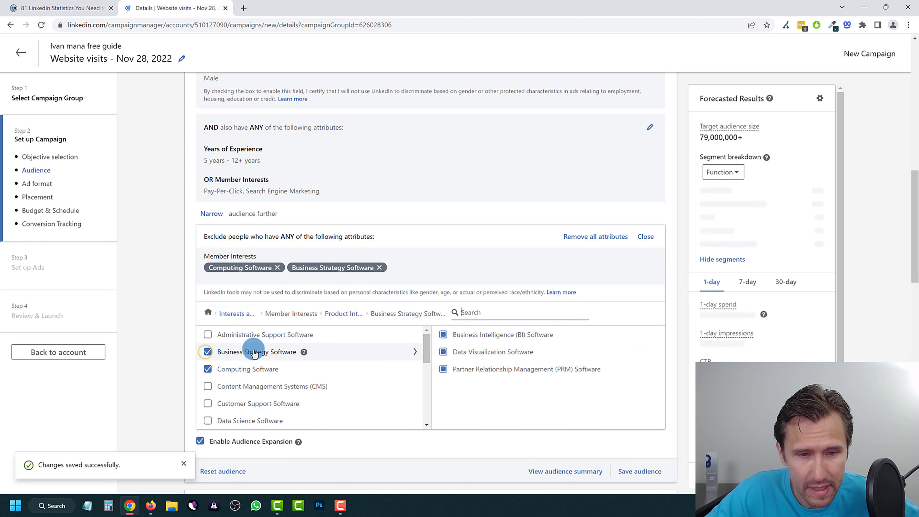
left_click(355, 374)
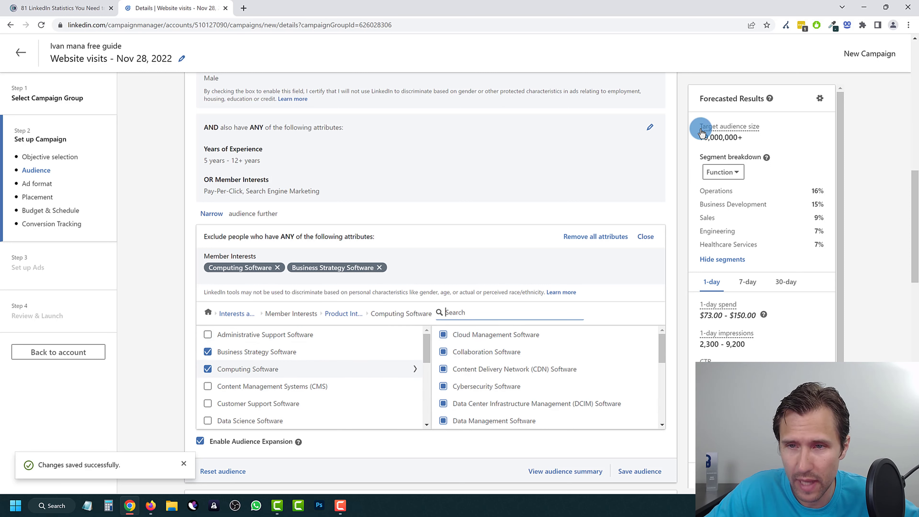
left_click_drag(705, 138, 743, 137)
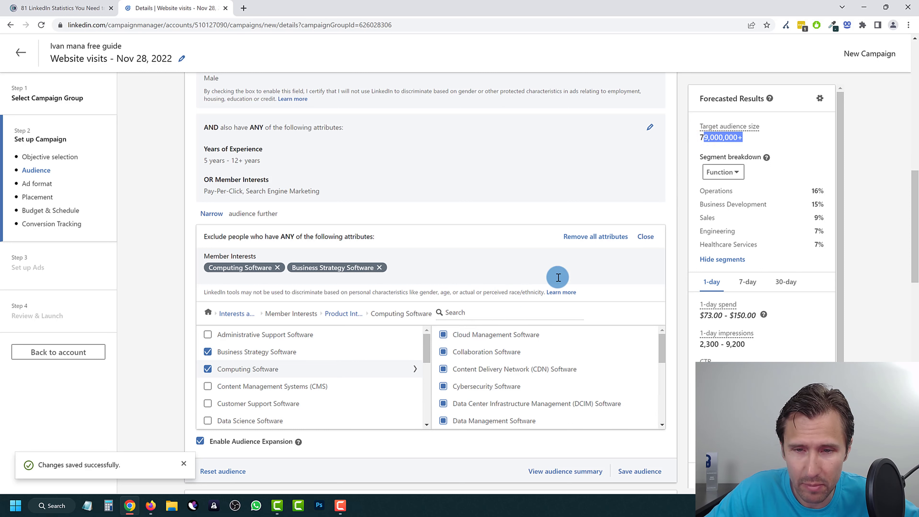
left_click(646, 238)
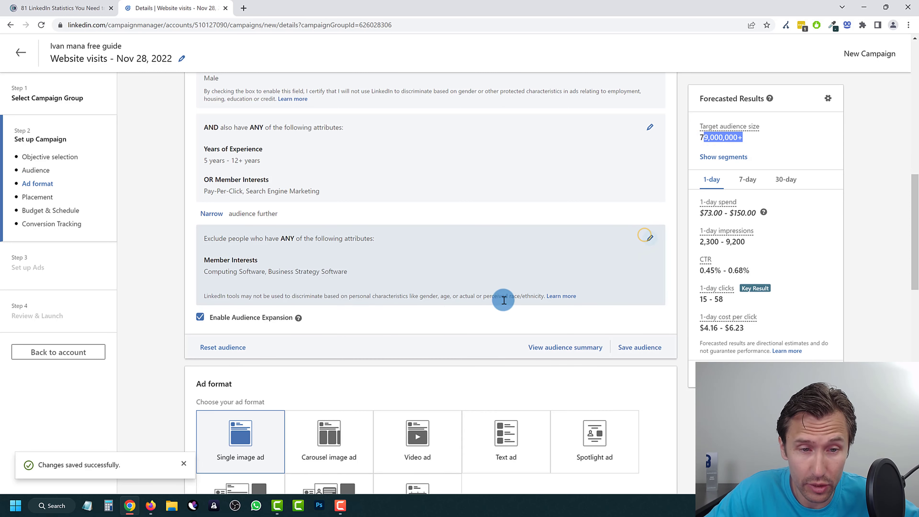
Review the audience criteria and change Member Gender from an OR to an AND condition, separating it from Member Age.
scroll(312, 304, "down", 3)
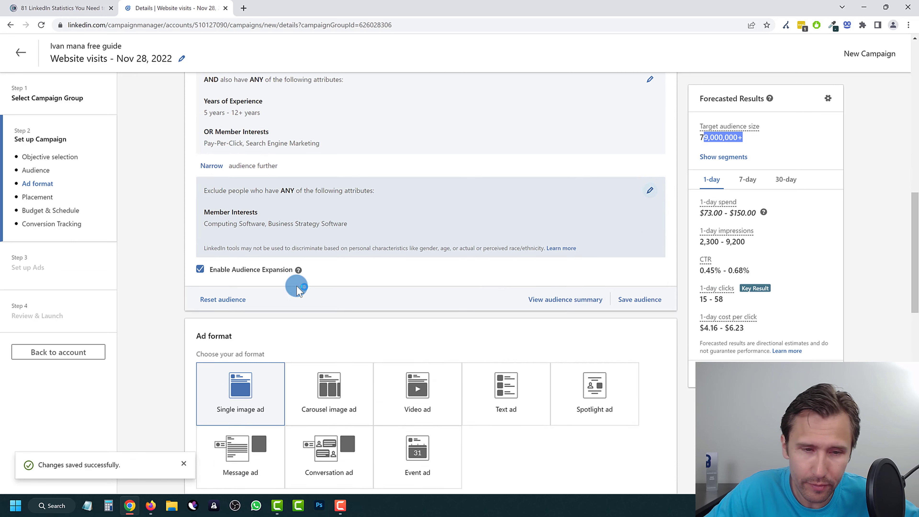
scroll(287, 288, "up", 6)
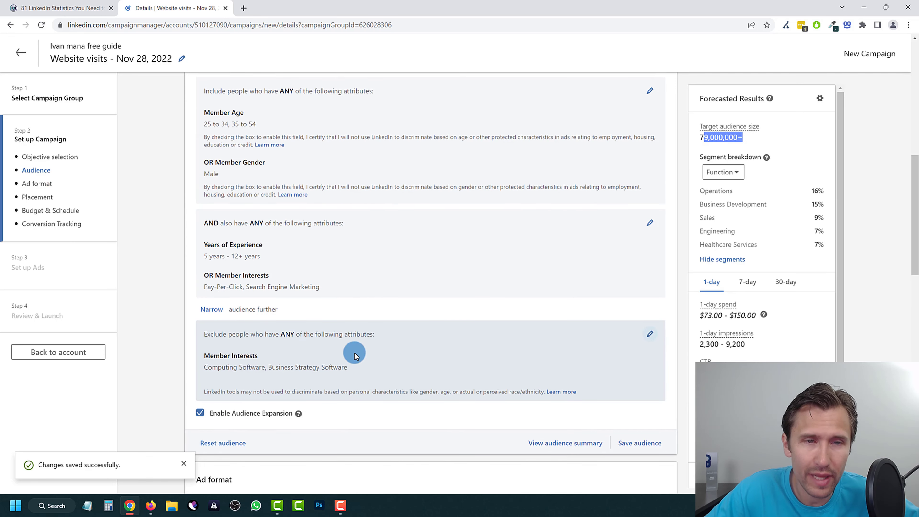
scroll(368, 343, "up", 3)
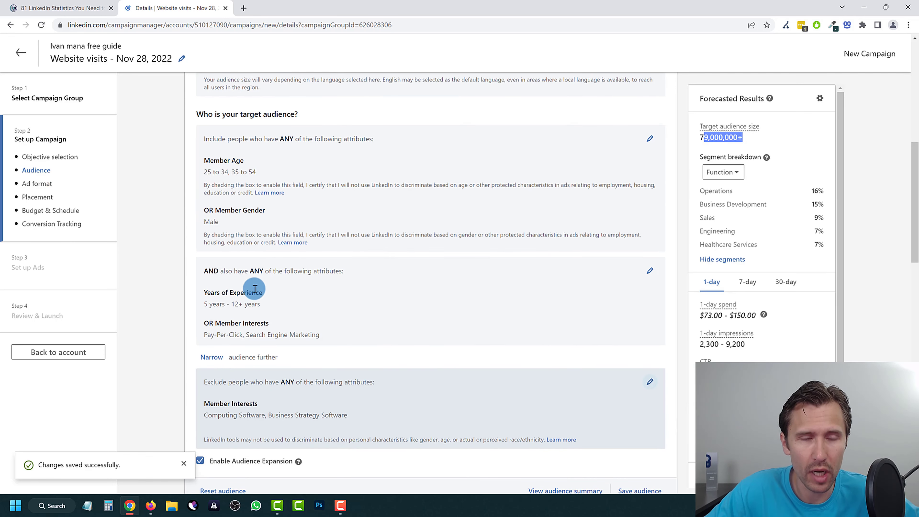
left_click_drag(206, 220, 258, 222)
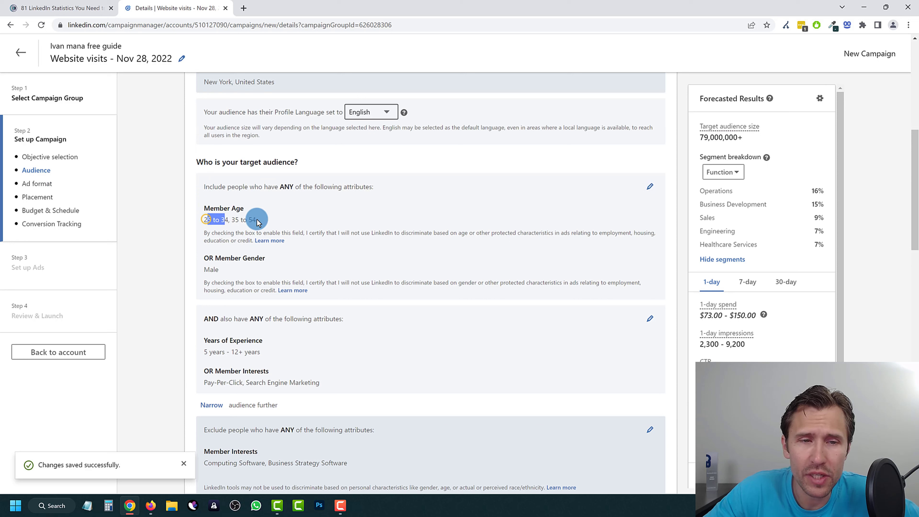
left_click(210, 288)
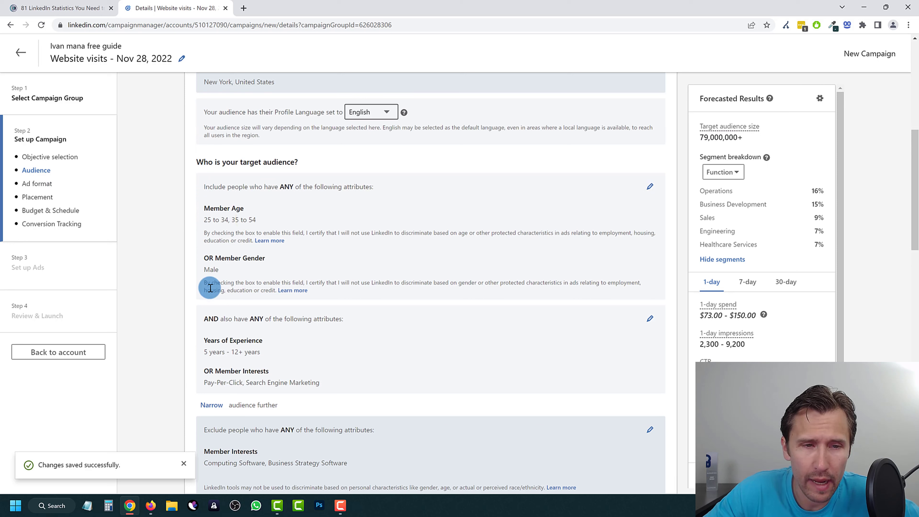
left_click_drag(287, 268, 223, 267)
left_click(224, 267)
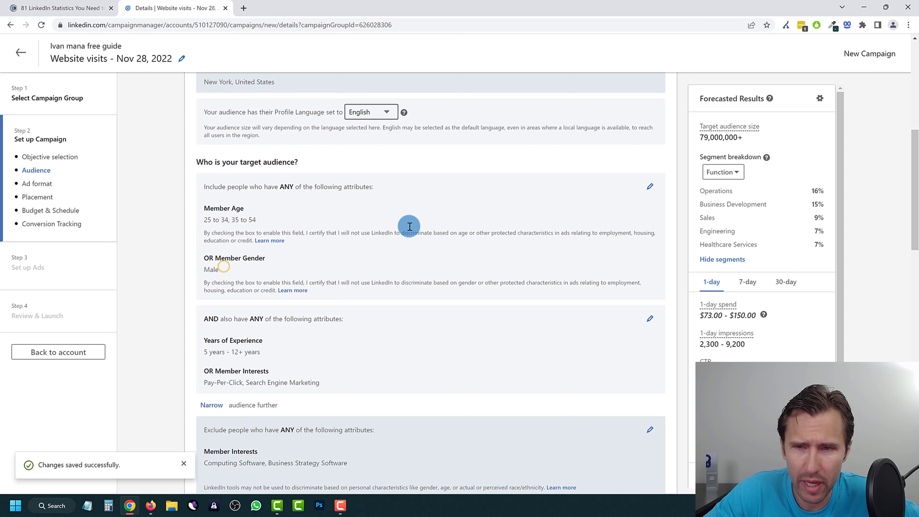
left_click(650, 189)
left_click(248, 275)
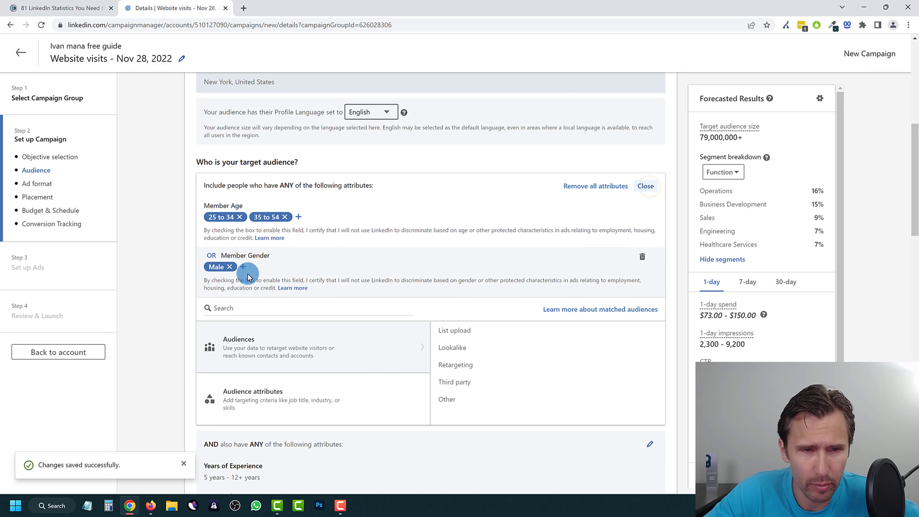
left_click(212, 256)
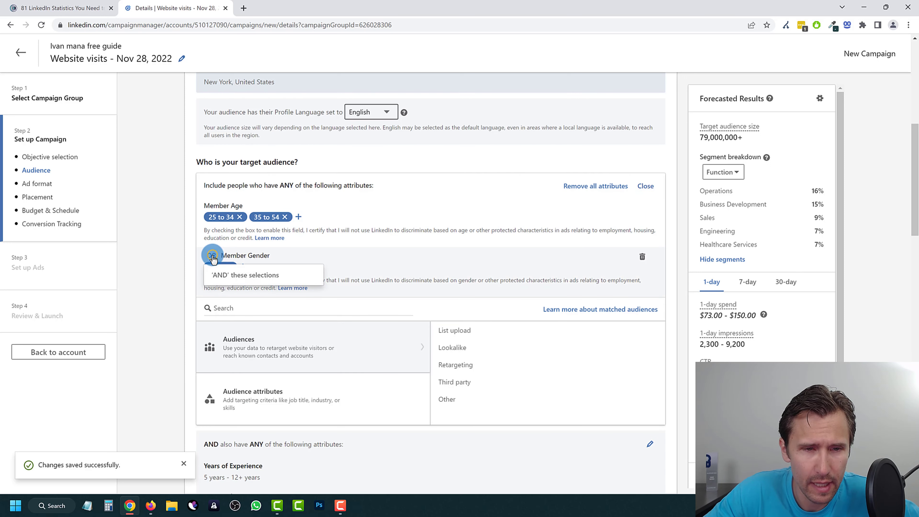
left_click(251, 277)
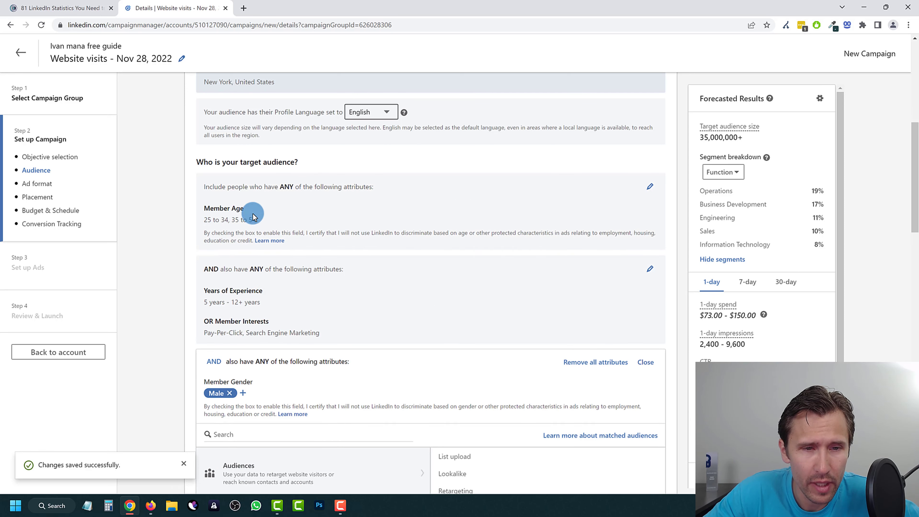
Change Member Interests from an OR to an AND condition, separating it from Years of Experience, and check the target audience size.
left_click_drag(222, 220, 272, 223)
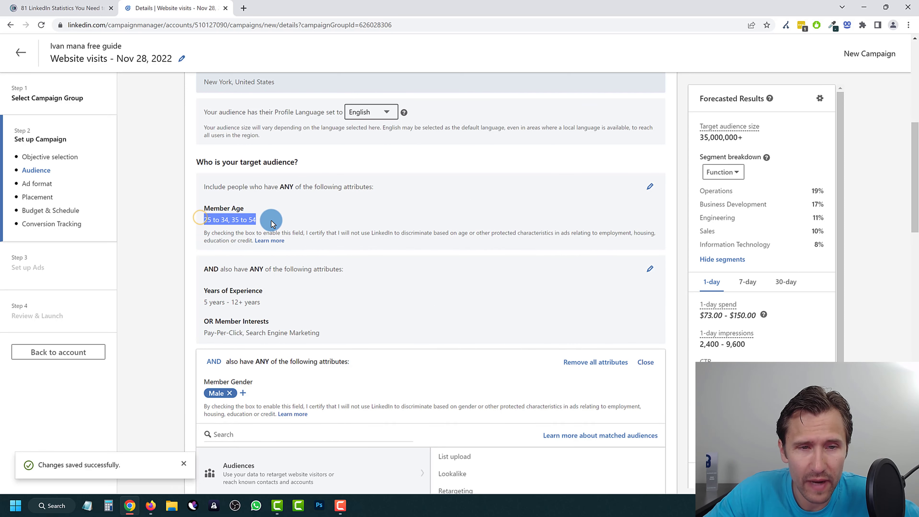
left_click(253, 221)
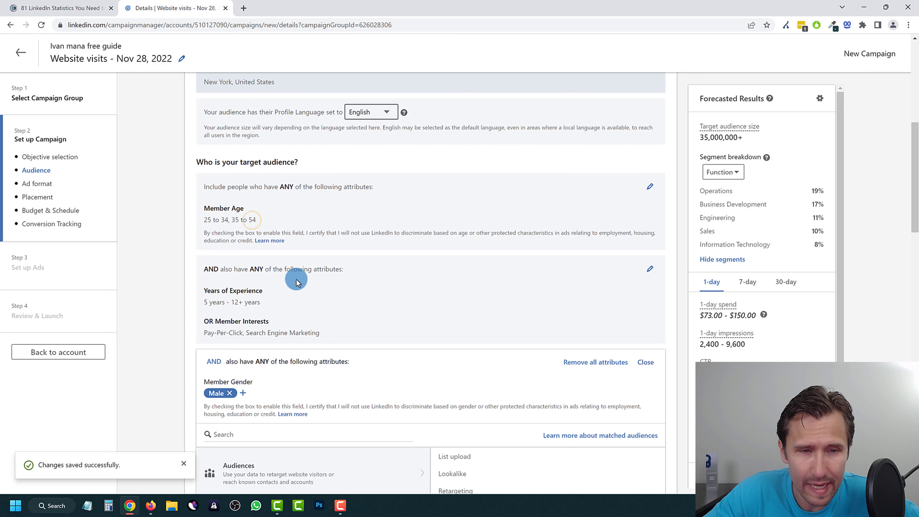
left_click_drag(205, 303, 286, 302)
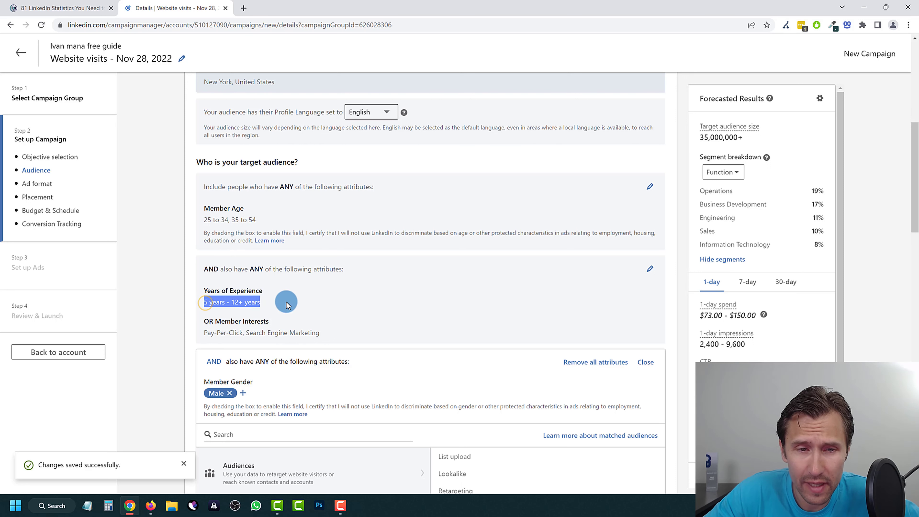
left_click(237, 302)
scroll(208, 290, "down", 1)
left_click_drag(207, 286, 278, 290)
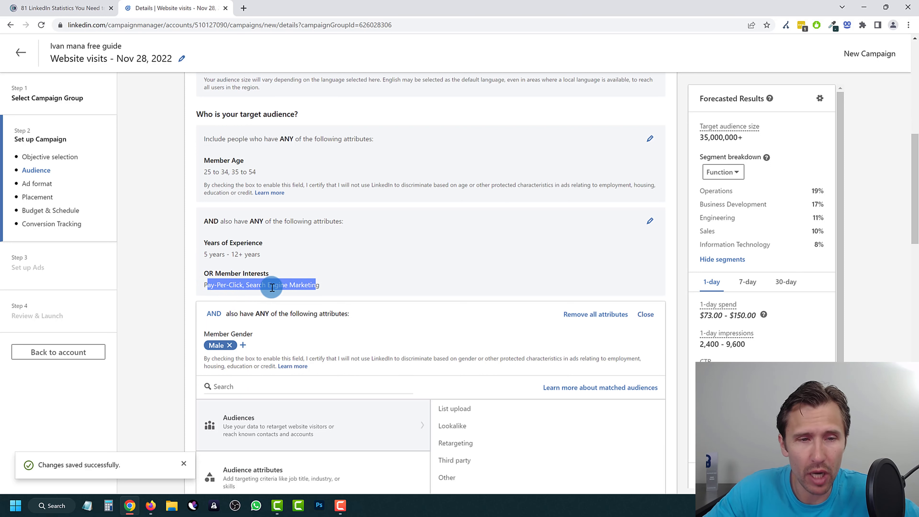
left_click(207, 276)
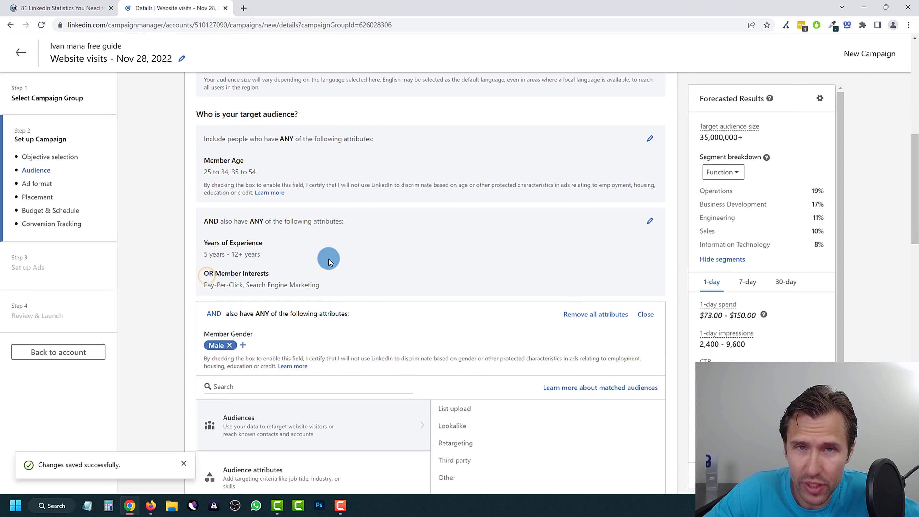
left_click(650, 222)
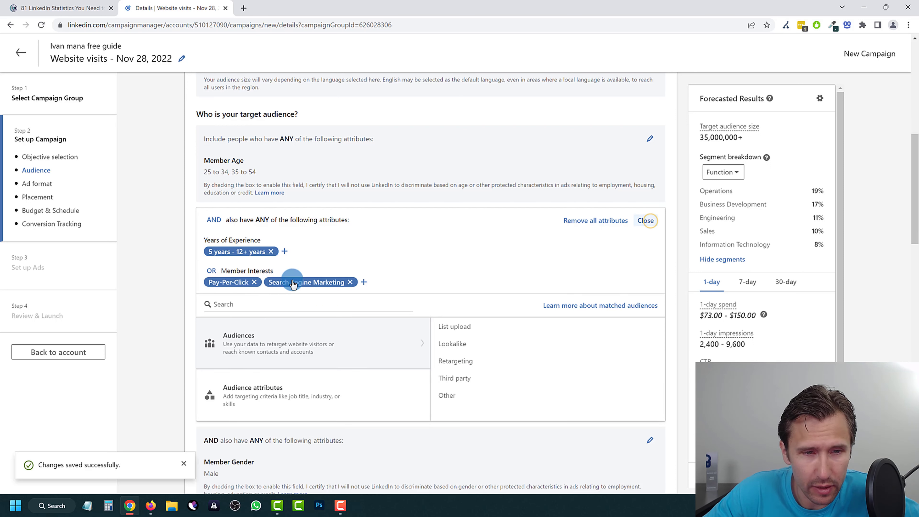
left_click(213, 274)
left_click(239, 291)
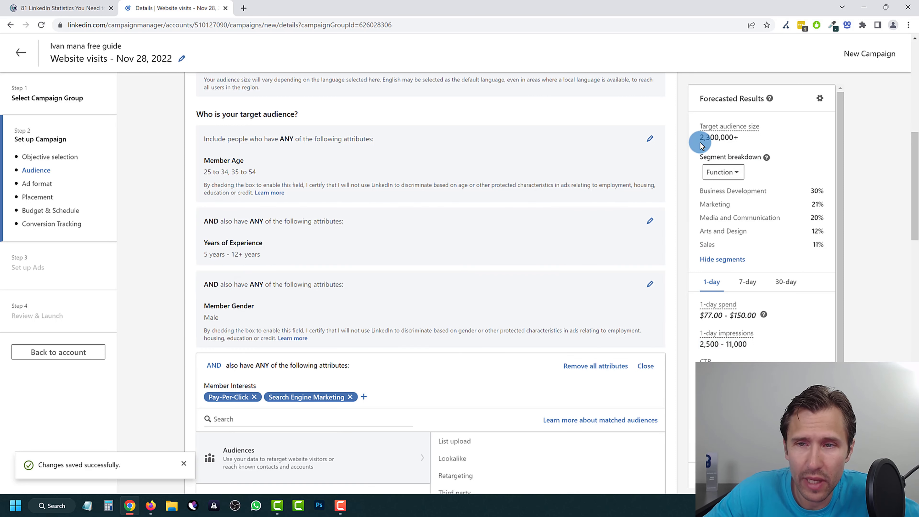
left_click_drag(701, 137, 734, 138)
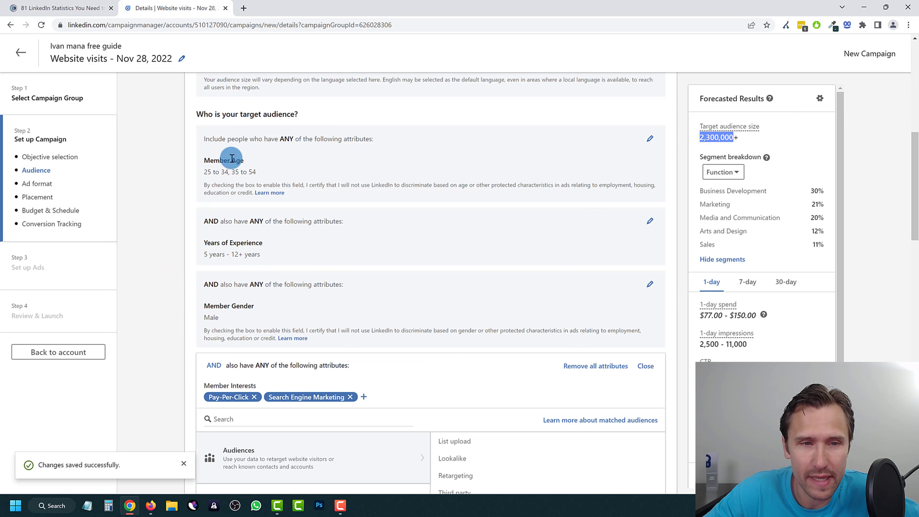
Close the Member Interests group and review all audience criteria from Member Age down to the exclusions.
left_click_drag(206, 159, 271, 170)
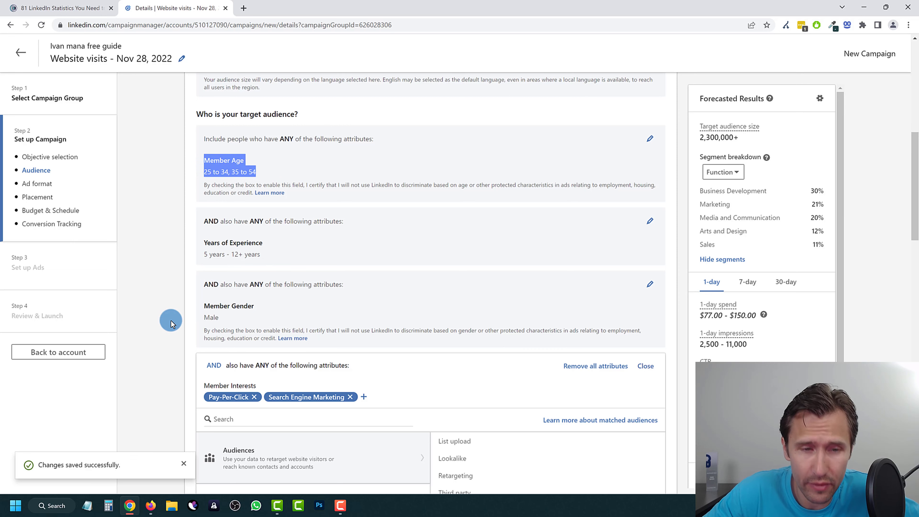
scroll(677, 265, "down", 2)
scroll(676, 264, "down", 1)
left_click(648, 270)
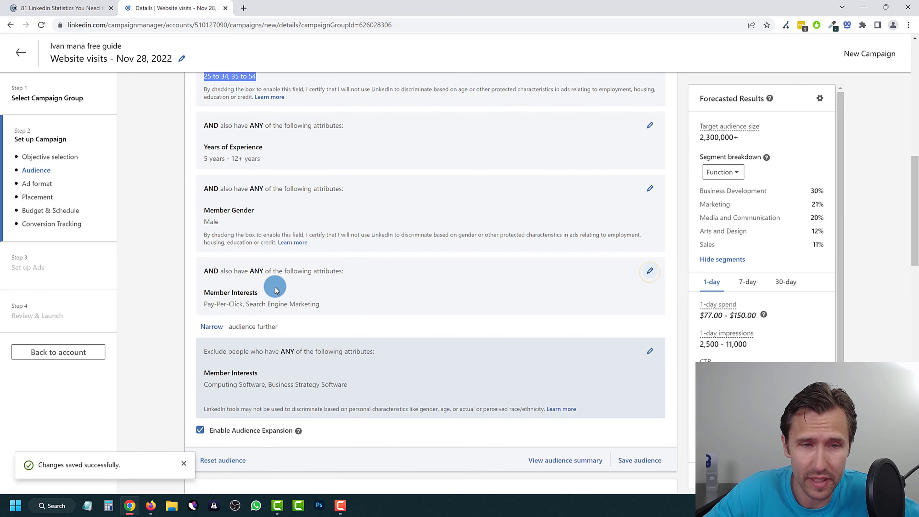
scroll(253, 290, "up", 1)
scroll(239, 292, "up", 2)
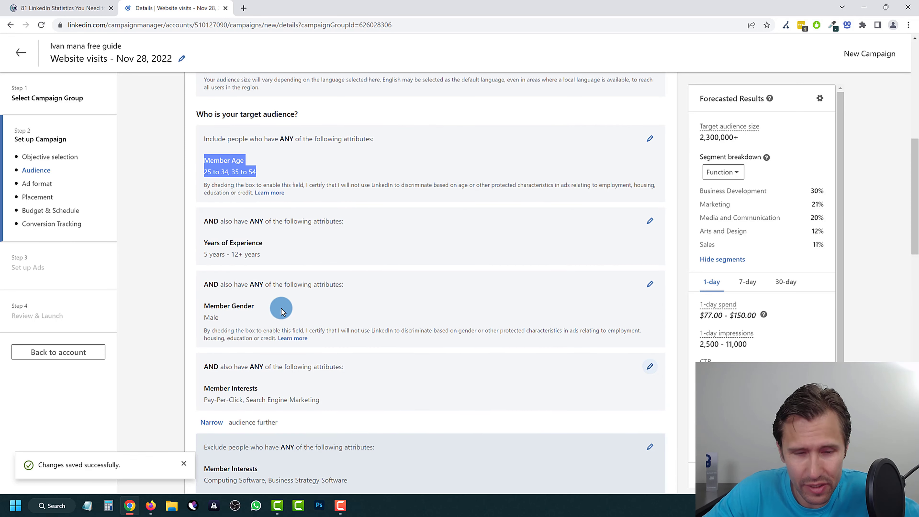
scroll(283, 312, "down", 3)
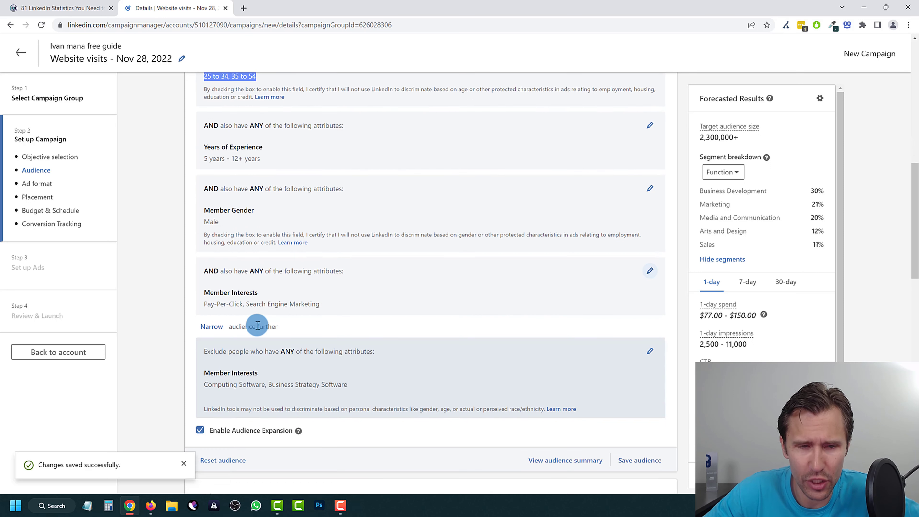
Narrow the audience further by Education, searching Fields of Study for Social and selecting Social Sciences.
left_click(213, 328)
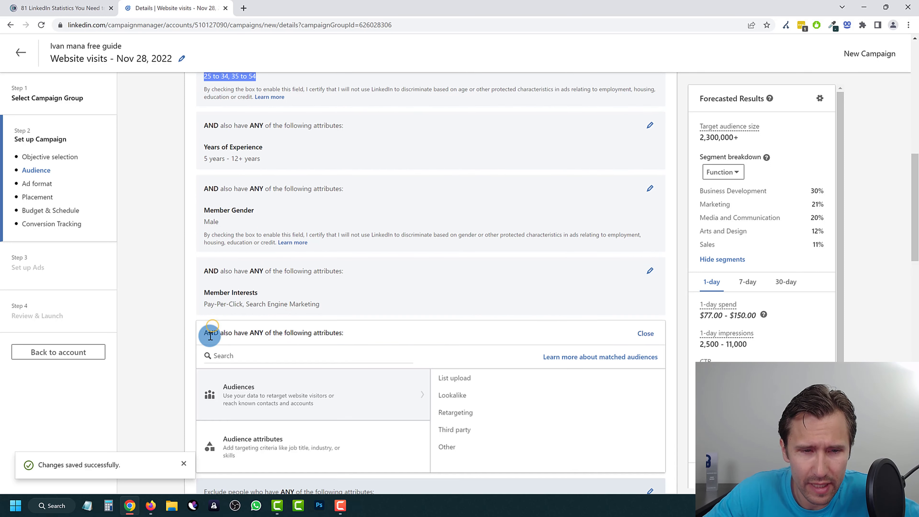
left_click(431, 395)
left_click(284, 282)
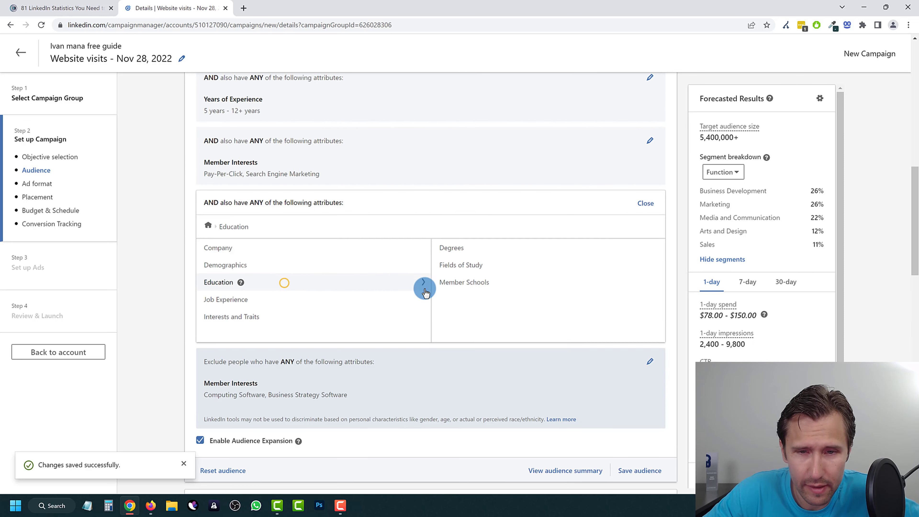
left_click(457, 266)
left_click(382, 308)
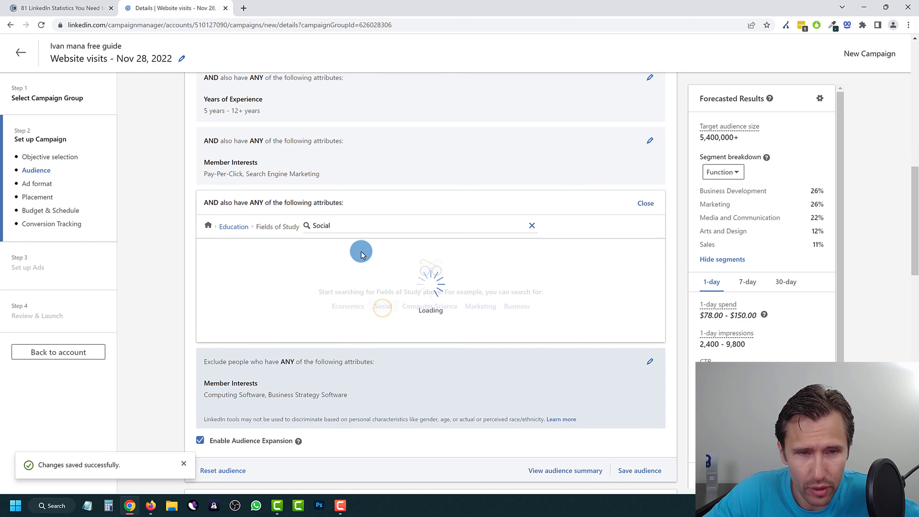
left_click(208, 265)
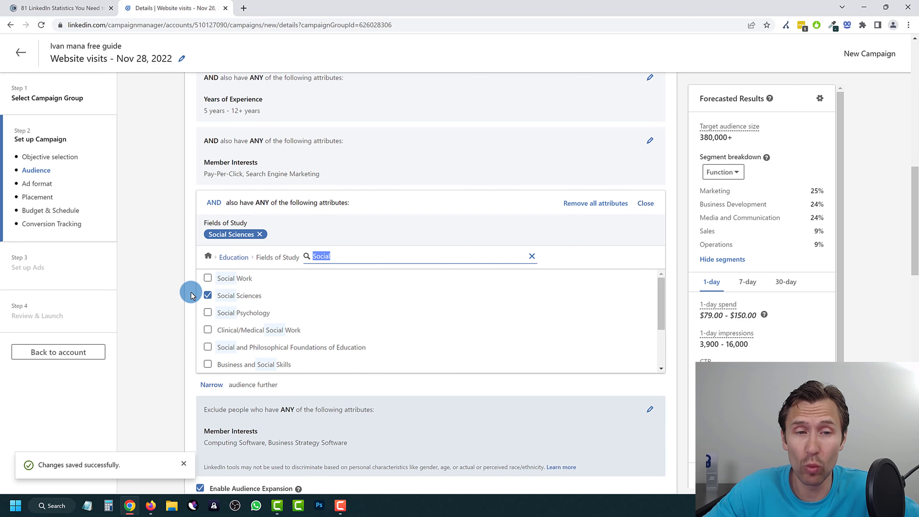
Close the Fields of Study group, and check the Member Interests group before closing it as well.
scroll(191, 290, "up", 3)
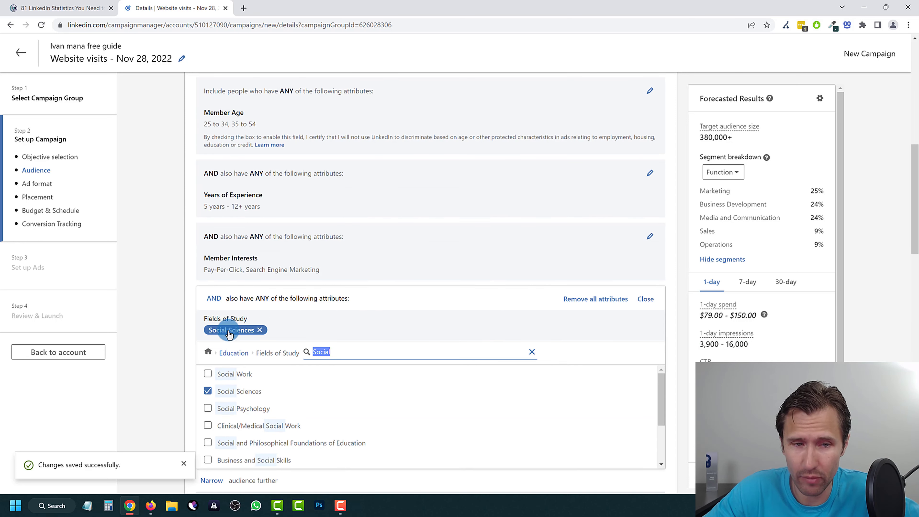
left_click(645, 300)
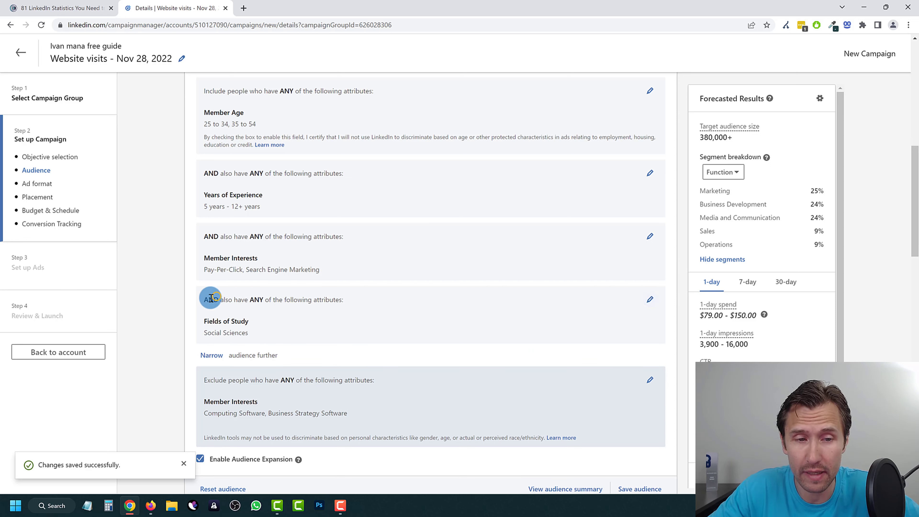
left_click(426, 257)
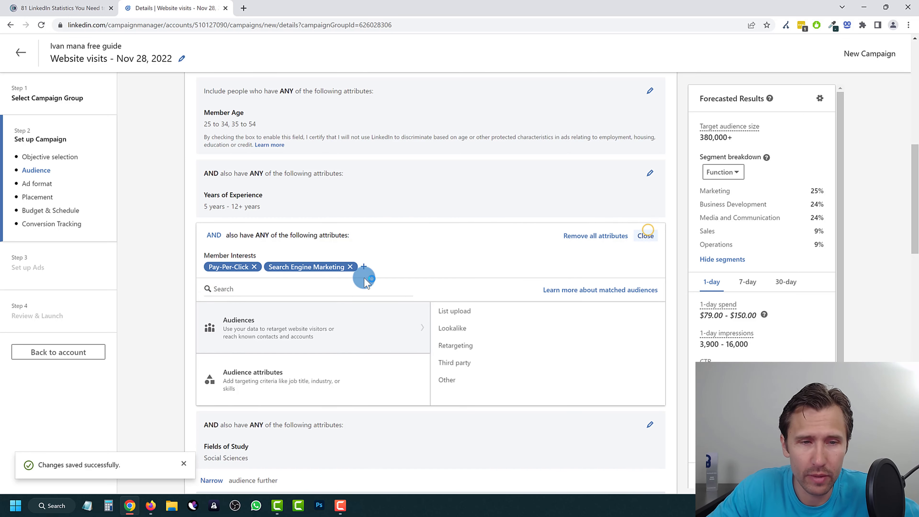
left_click(646, 236)
Review the full audience setup from the locations and profile language down to the excluded Member Interests and the Audience Expansion option.
scroll(253, 286, "down", 2)
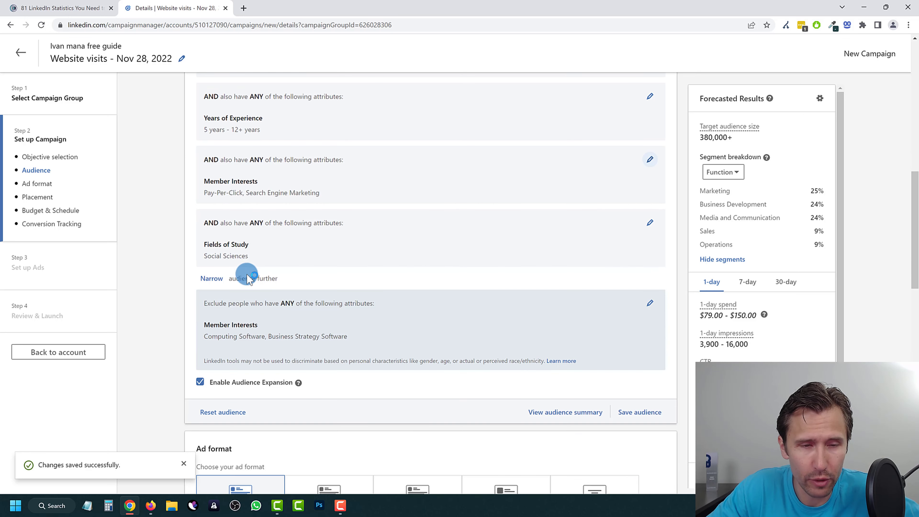
left_click_drag(209, 320, 372, 320)
left_click(270, 319)
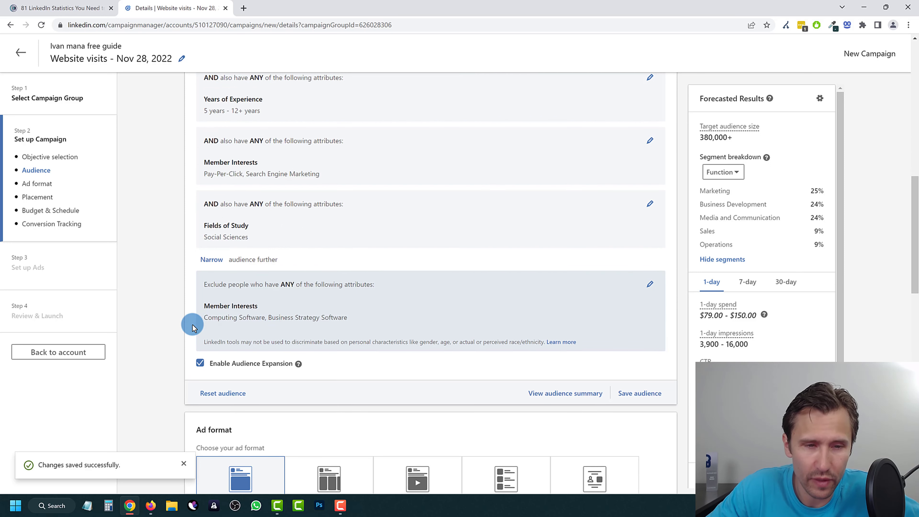
scroll(192, 328, "up", 8)
scroll(193, 327, "down", 5)
scroll(214, 270, "up", 3)
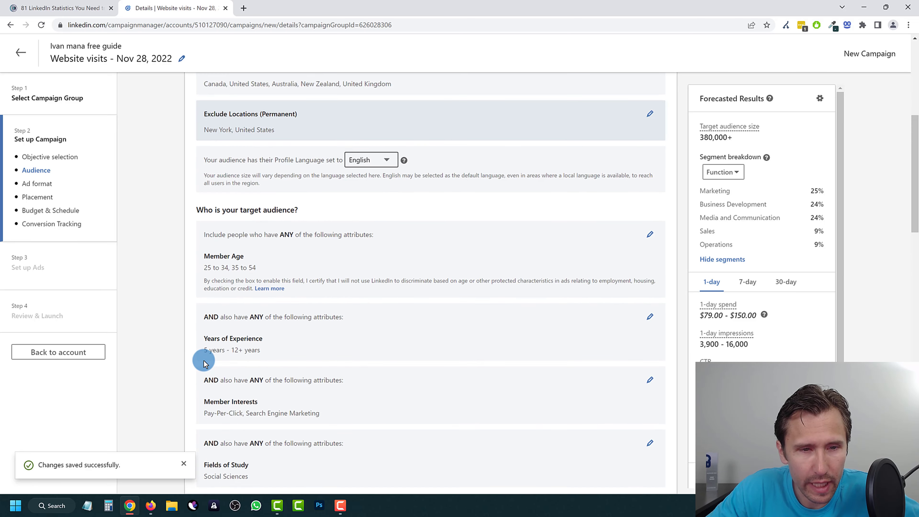
scroll(206, 358, "up", 1)
scroll(211, 351, "down", 8)
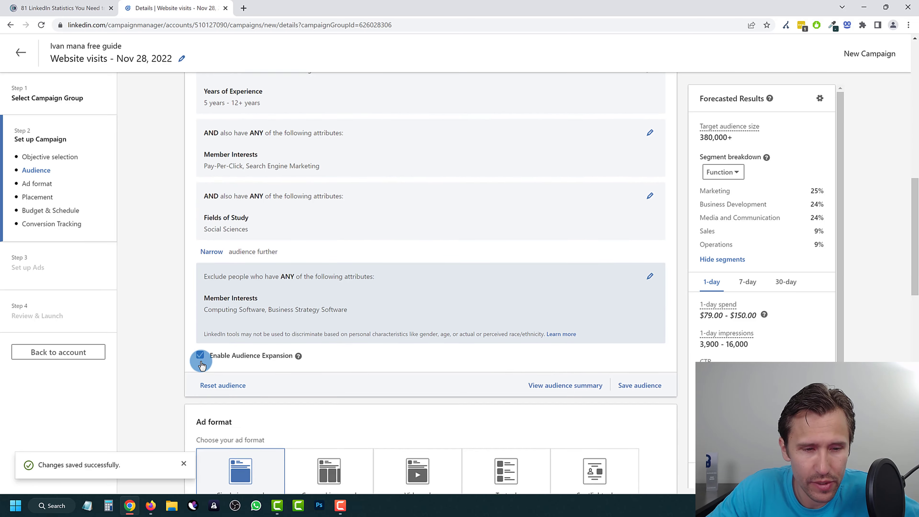
Try the Spotlight ad, Message ad and Event ad formats for the campaign.
scroll(195, 417, "down", 4)
scroll(217, 326, "down", 3)
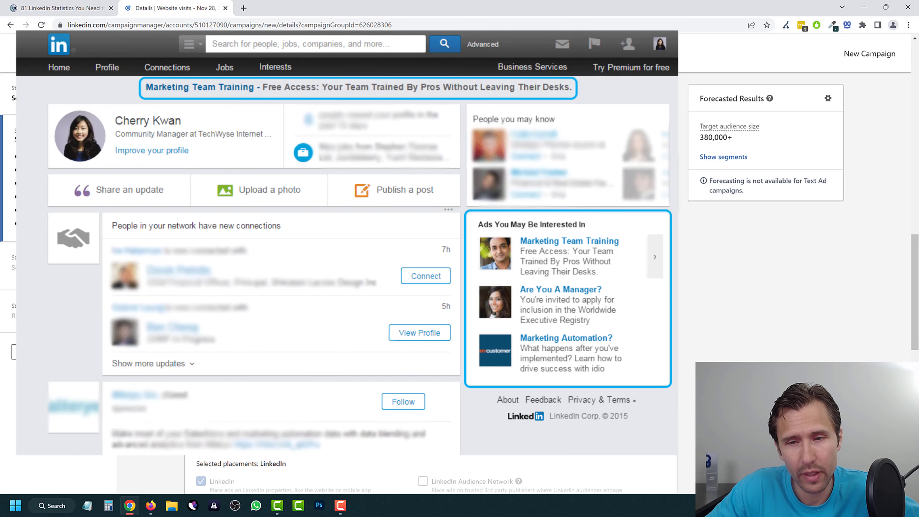
left_click(591, 270)
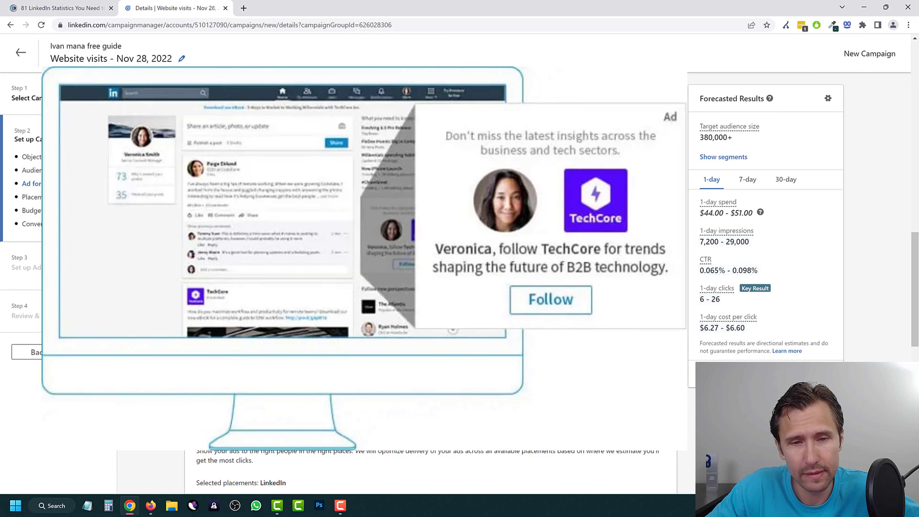
left_click(254, 319)
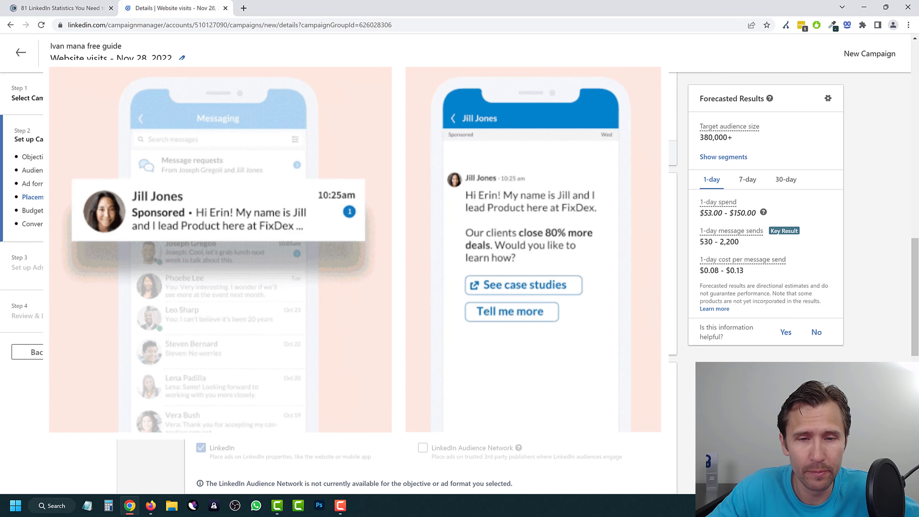
left_click(412, 323)
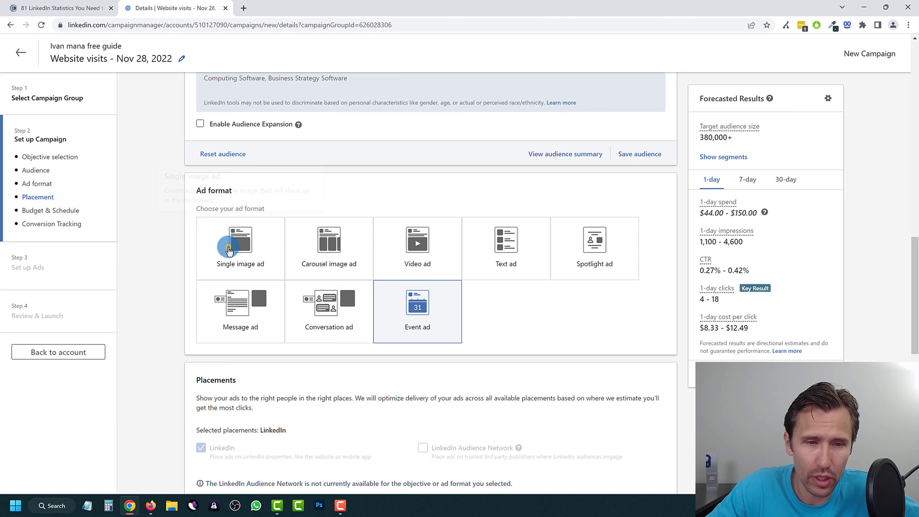
Try the Text ad format and set the campaign's ad format to Single image ad.
left_click(237, 243)
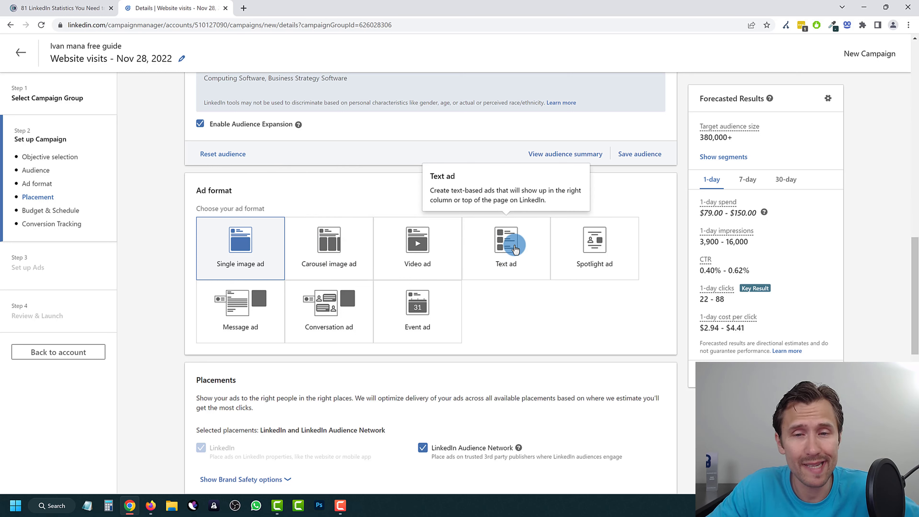
left_click(508, 250)
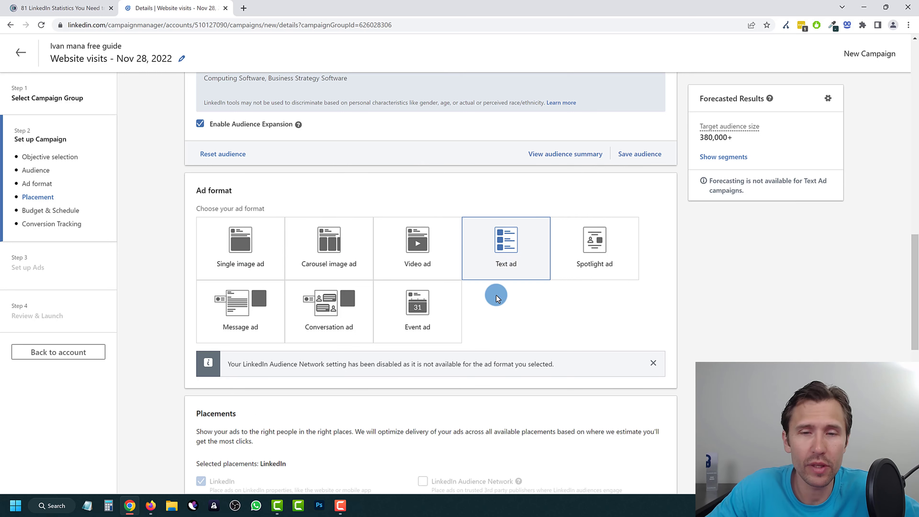
left_click(259, 234)
Read the LinkedIn Audience Network description under Placements and disable that placement.
scroll(181, 281, "down", 5)
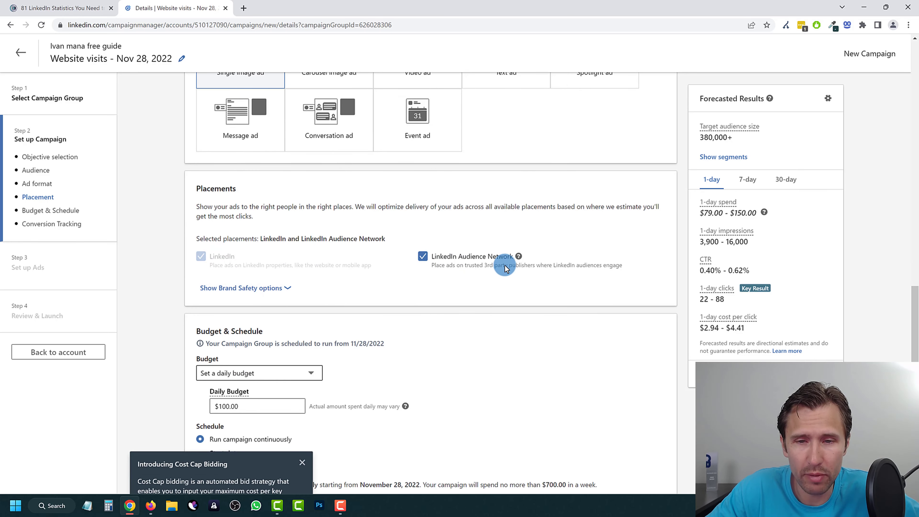
left_click_drag(452, 266, 616, 269)
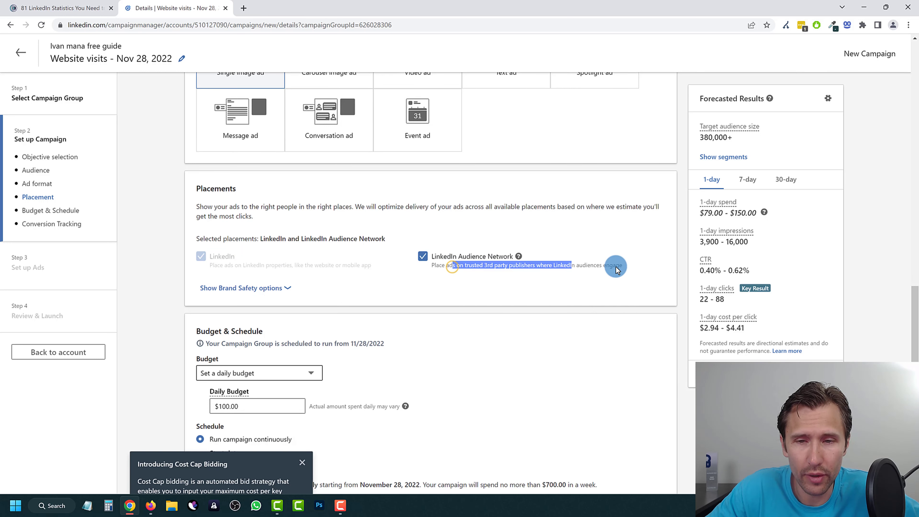
left_click(423, 256)
Look over the budget, schedule and bidding settings and change the budget type to both a daily and lifetime budget.
scroll(181, 300, "down", 2)
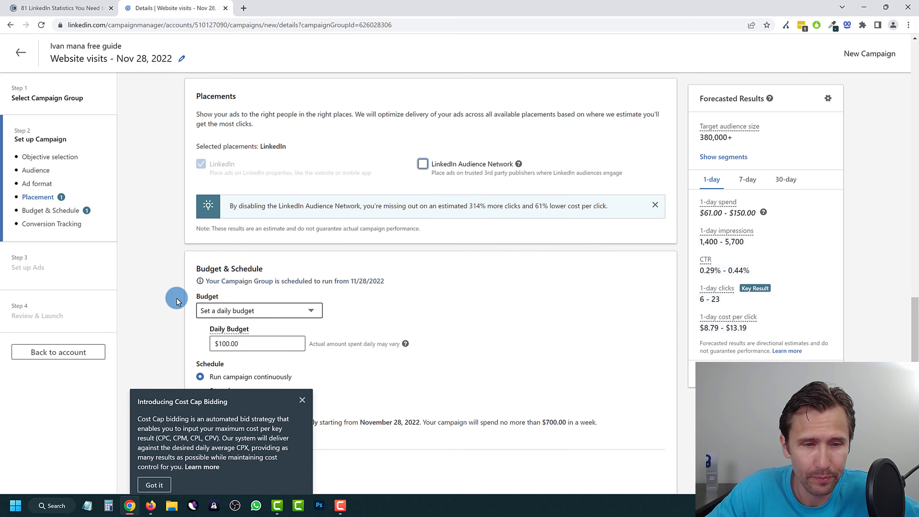
scroll(297, 395, "down", 5)
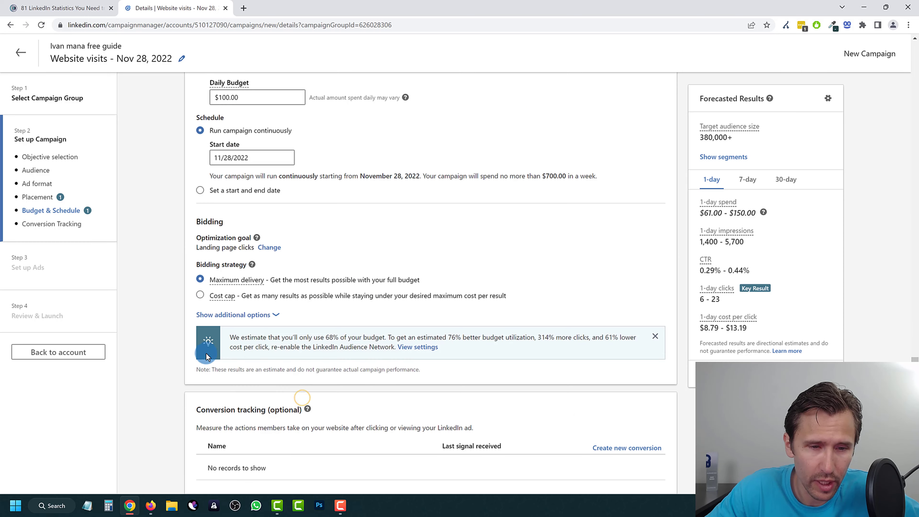
scroll(199, 345, "down", 2)
scroll(199, 253, "up", 5)
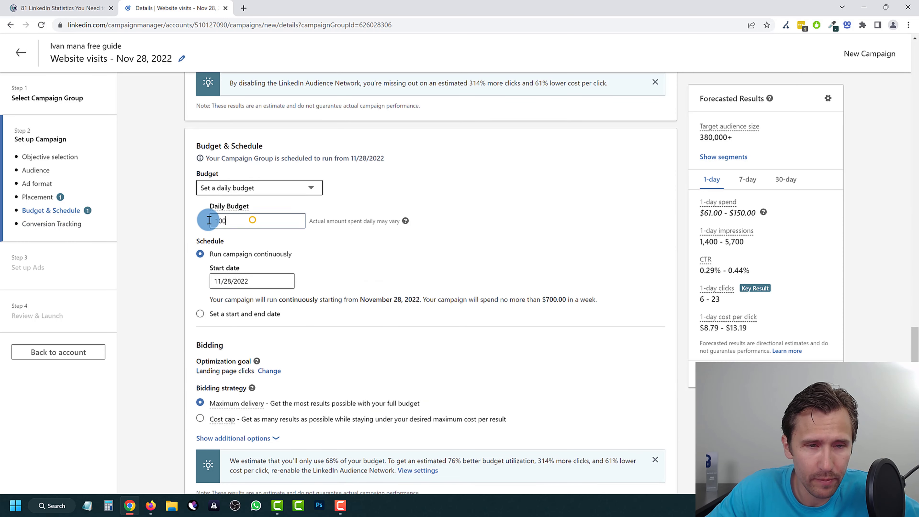
left_click_drag(210, 221, 275, 220)
left_click(255, 188)
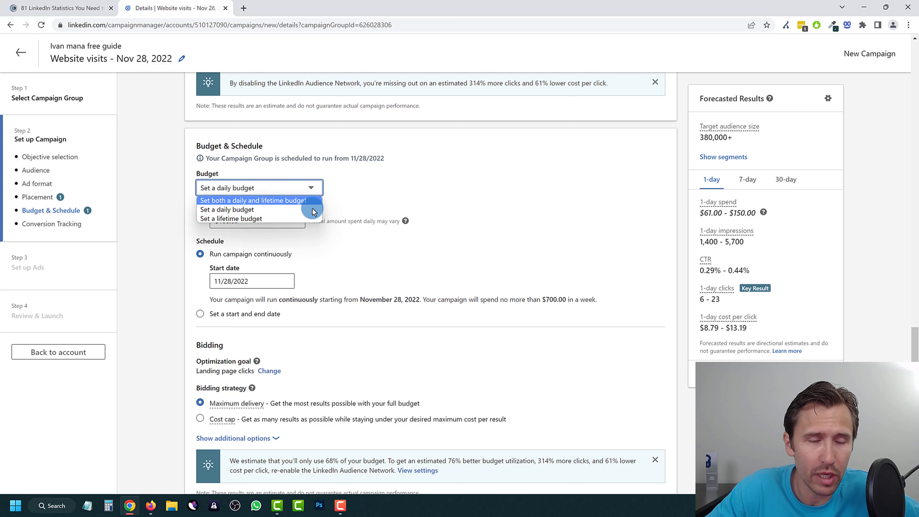
left_click(265, 202)
Set the daily budget to $50.00 and the lifetime budget to $150.00.
left_click(220, 219)
left_click_drag(220, 220, 198, 223)
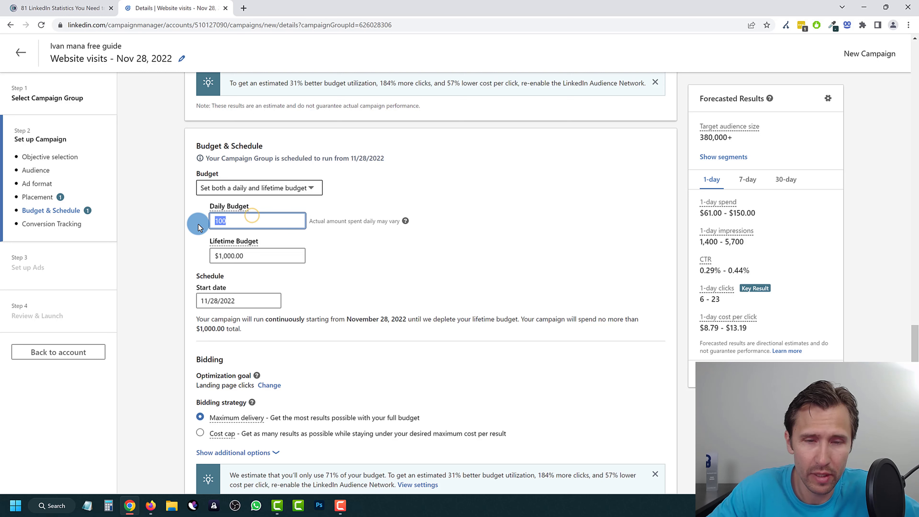
left_click(198, 223)
left_click(258, 258)
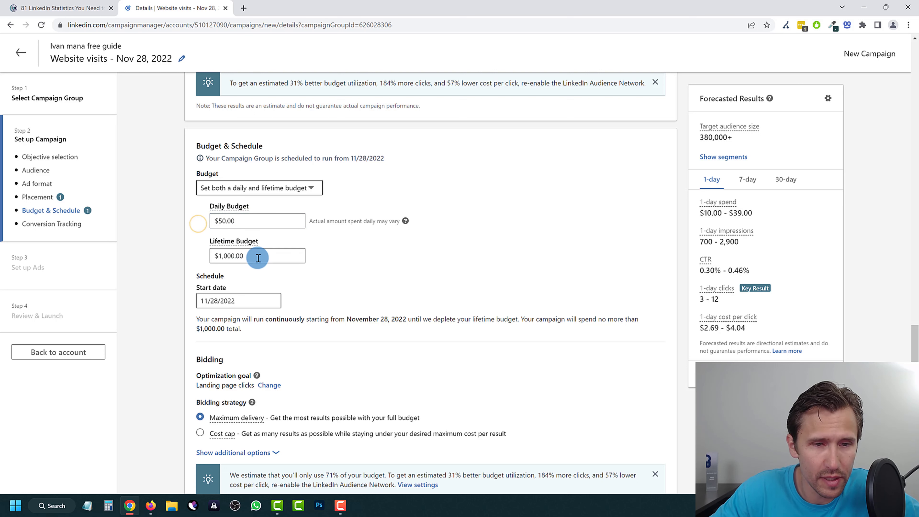
double_click(251, 254)
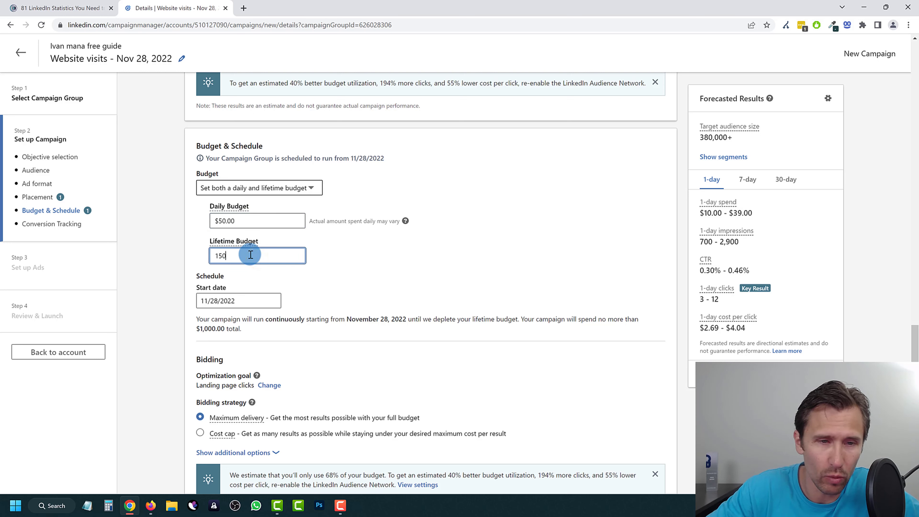
left_click(326, 258)
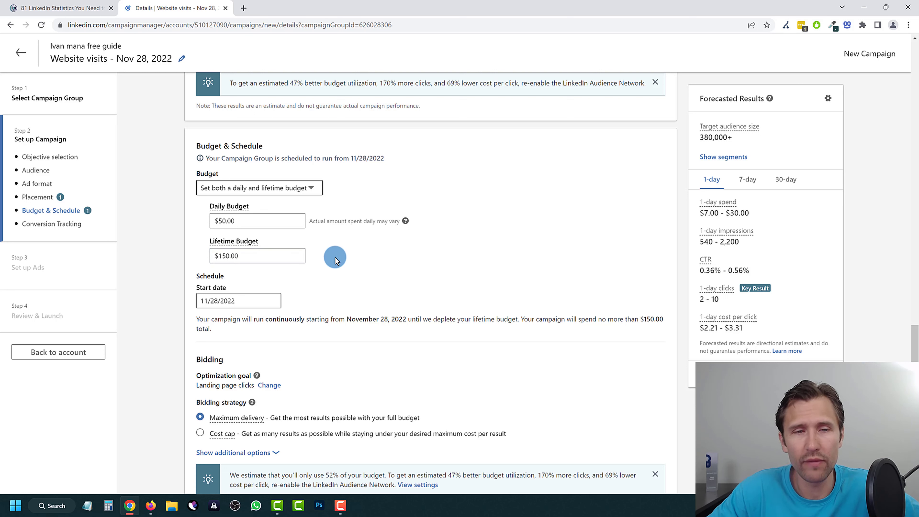
Review the daily budget, lifetime budget and campaign start date.
left_click(289, 226)
left_click(253, 264)
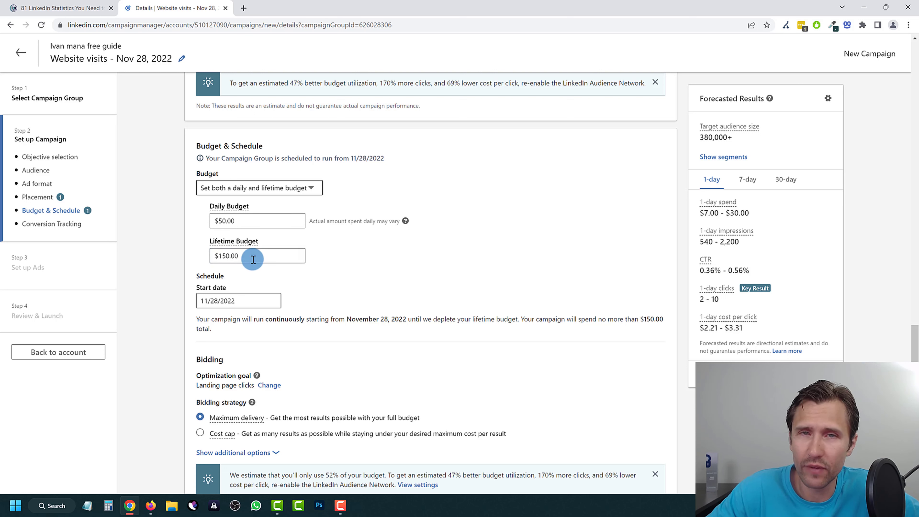
left_click_drag(251, 256, 210, 255)
left_click(348, 257)
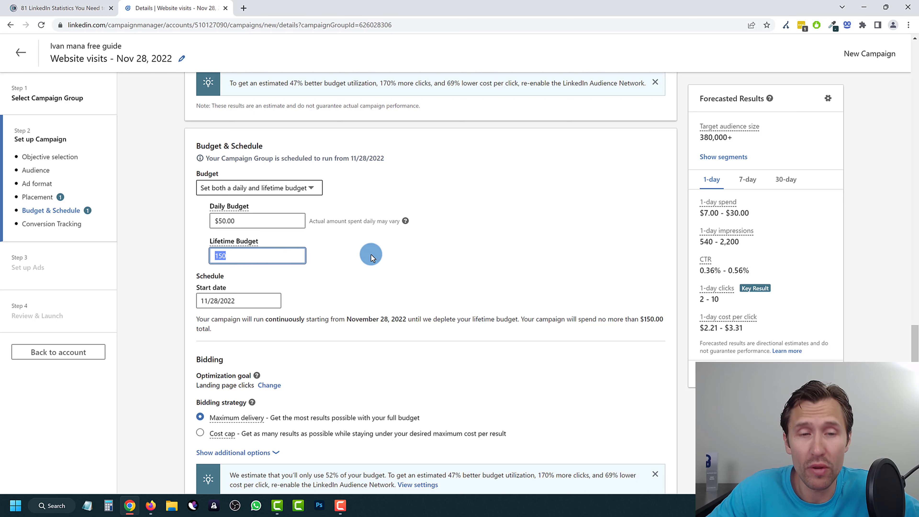
left_click_drag(245, 302, 212, 303)
left_click(349, 318)
Open the optimization goal choices under Bidding and select Landing page clicks (recommended).
left_click(266, 338)
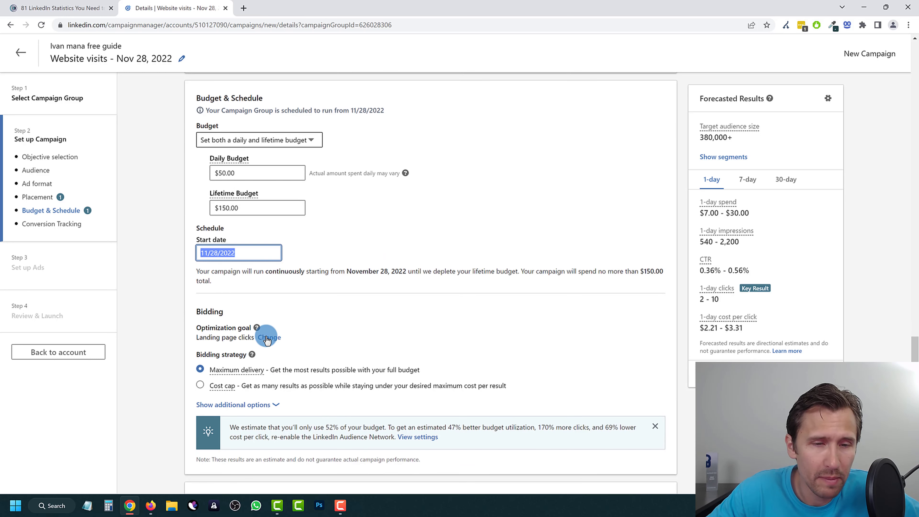
left_click(262, 340)
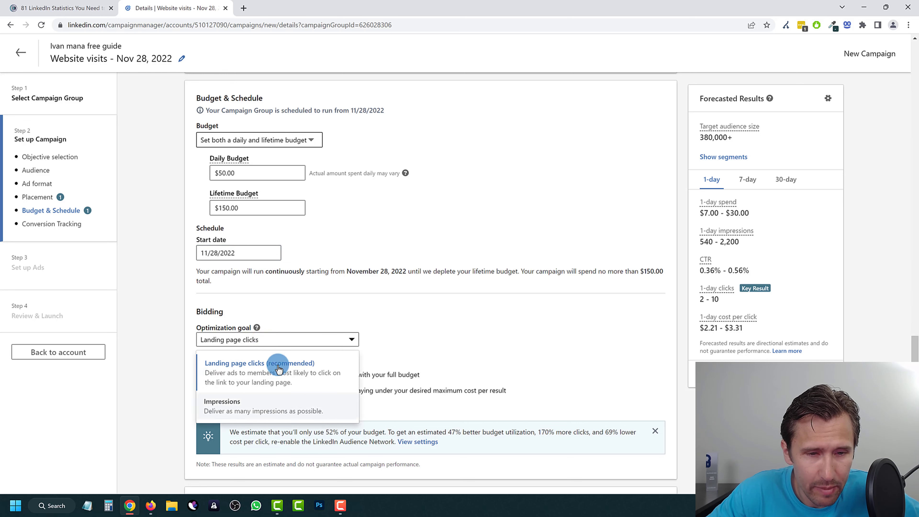
left_click(265, 370)
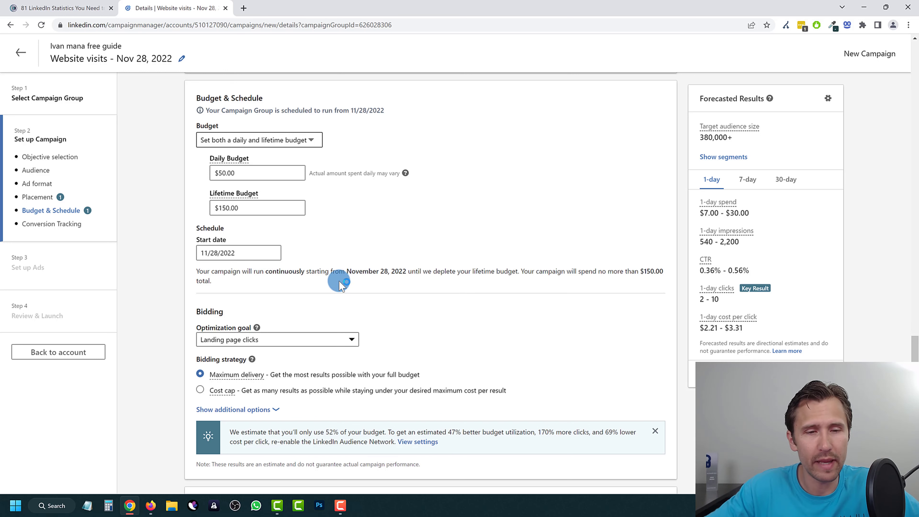
Review the Maximum delivery description, and switch the bidding strategy to Cost cap with $3.00 per landing page click.
scroll(339, 281, "down", 1)
left_click_drag(277, 326, 425, 327)
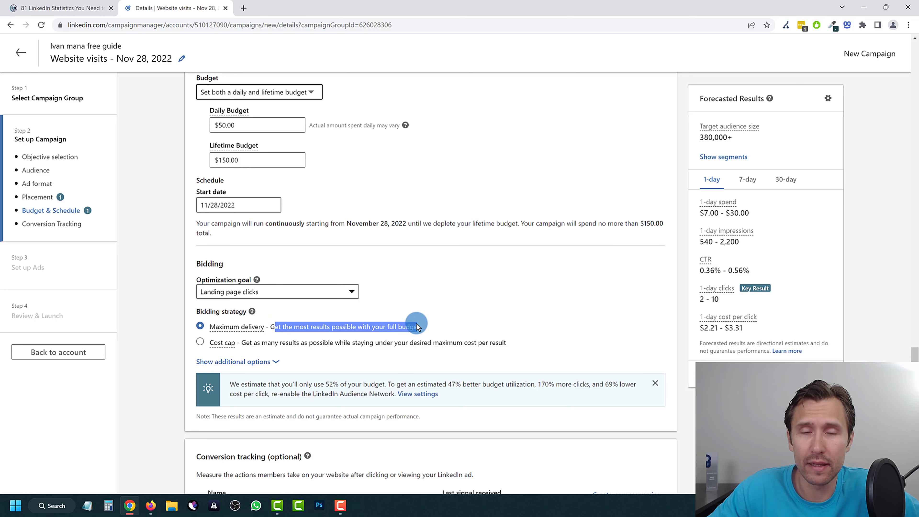
left_click(202, 343)
scroll(256, 361, "down", 1)
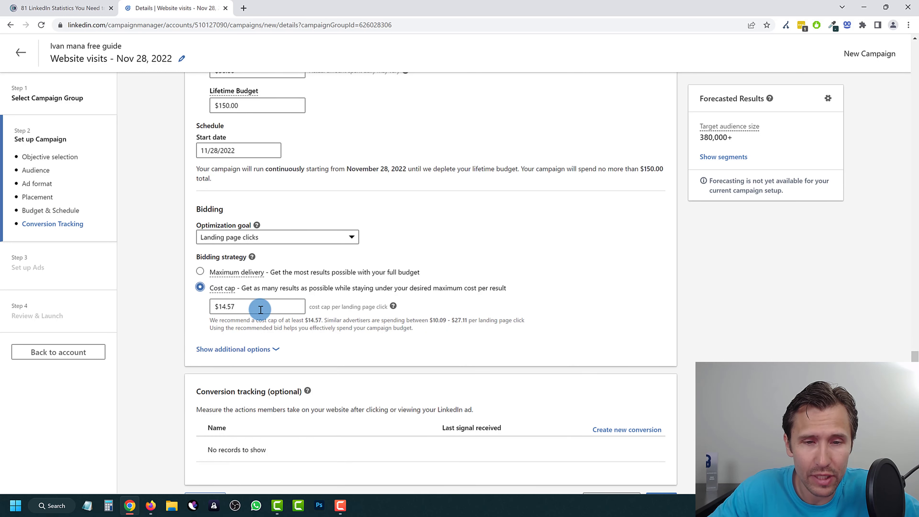
left_click(227, 306)
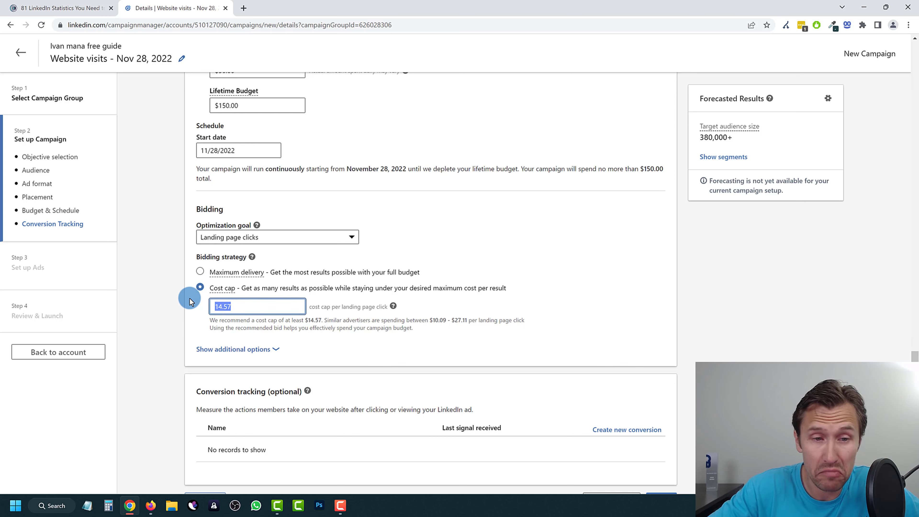
left_click(189, 299)
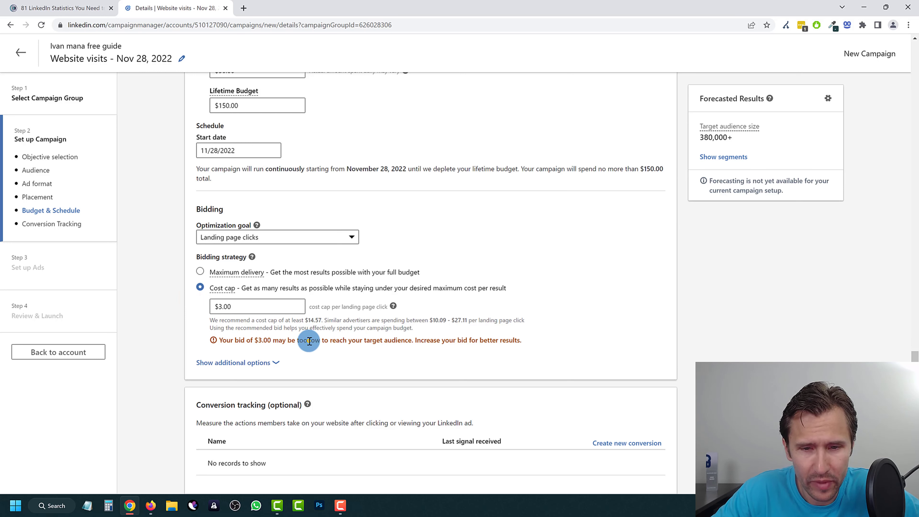
Check the recommended cost cap for the target audience and open the cost cap value for editing.
left_click_drag(309, 341, 388, 340)
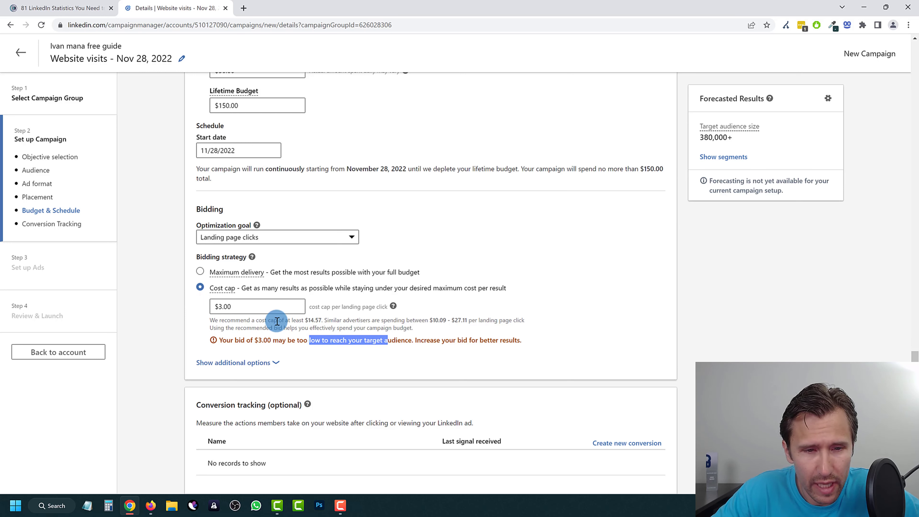
left_click(309, 320)
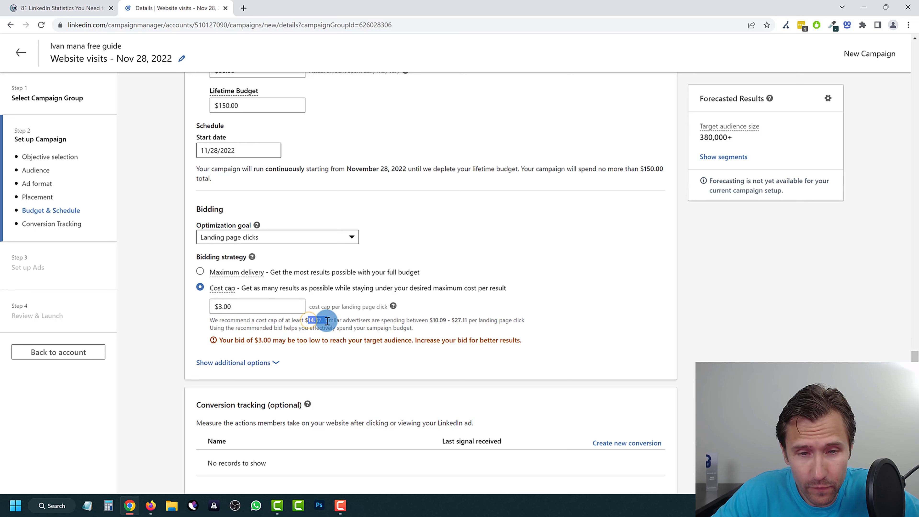
left_click_drag(247, 303, 199, 302)
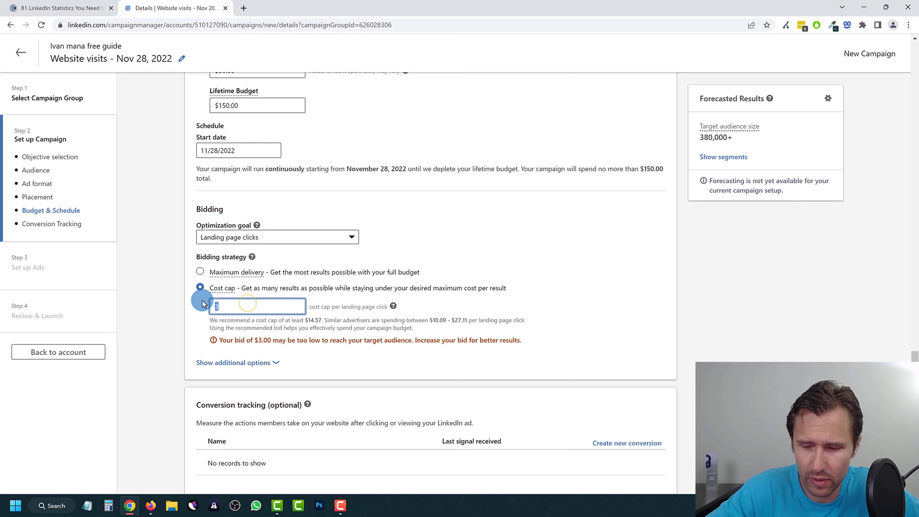
Set the cost cap to $5.00 per landing page click and check the recommended bid range.
left_click(166, 319)
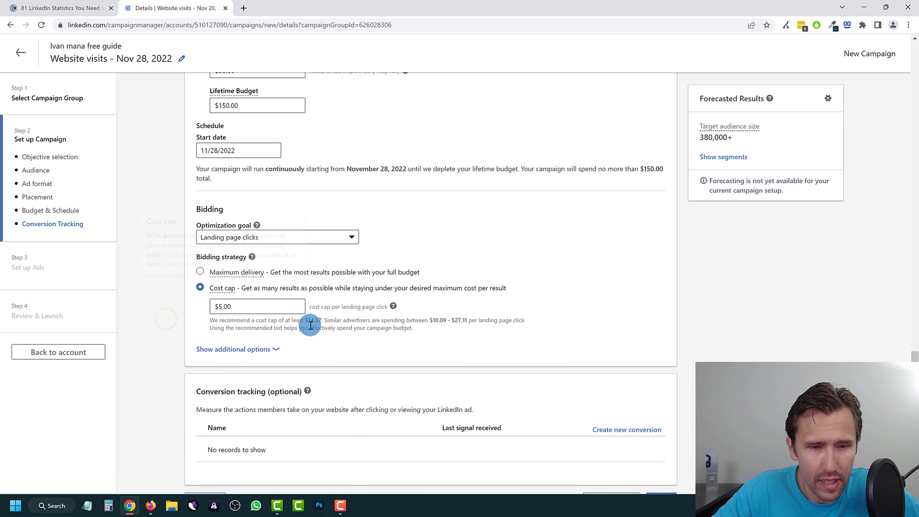
left_click_drag(297, 321, 467, 320)
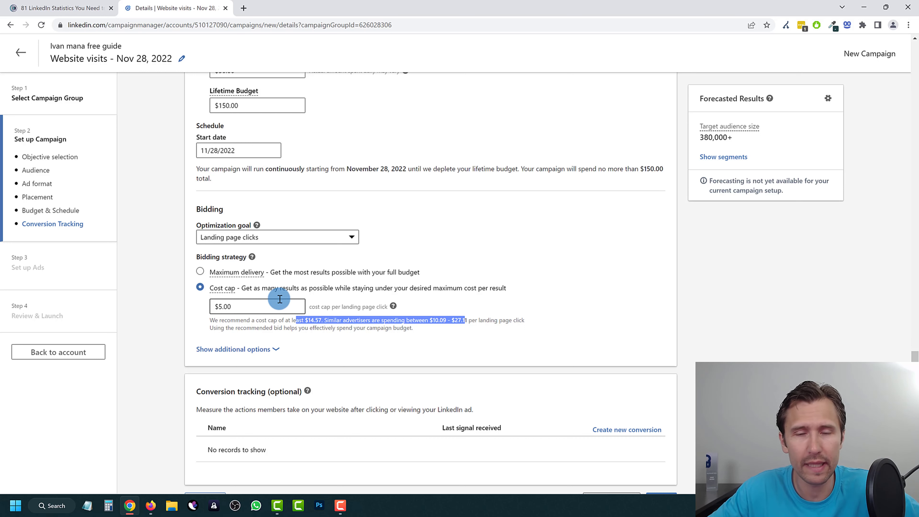
scroll(358, 341, "down", 2)
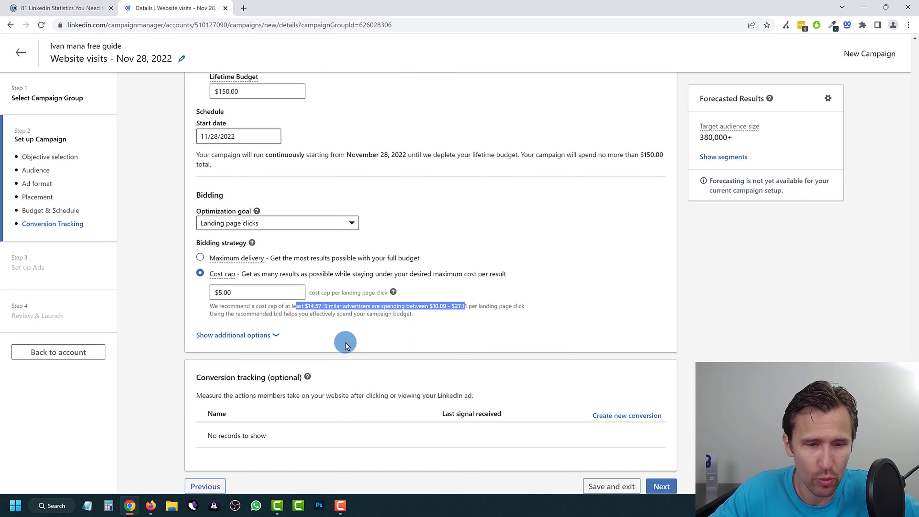
Proceed to the ad setup without adding a conversion, and confirm saving the campaign's objective and ad format.
left_click(274, 345)
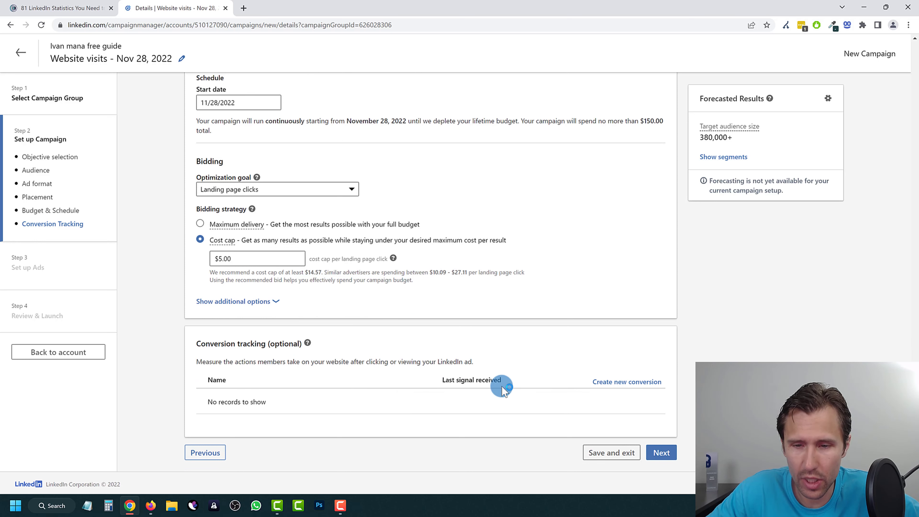
left_click(661, 456)
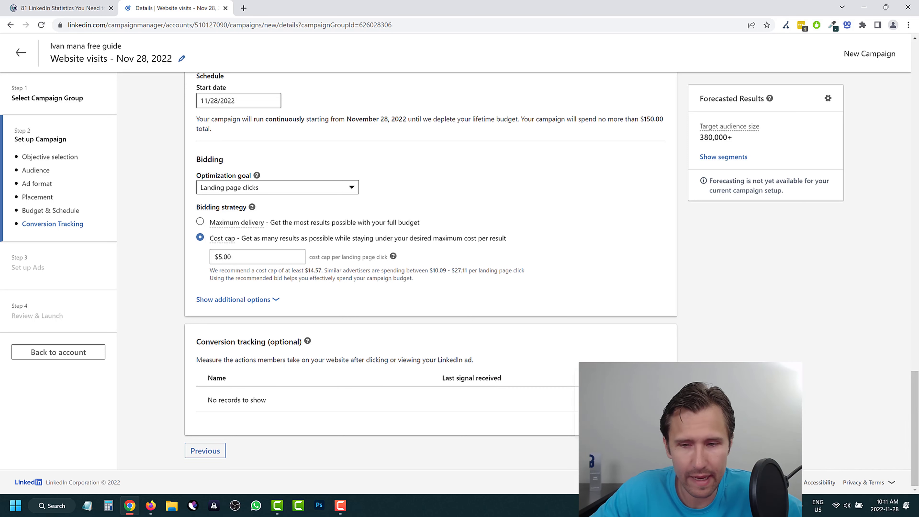
left_click(708, 428)
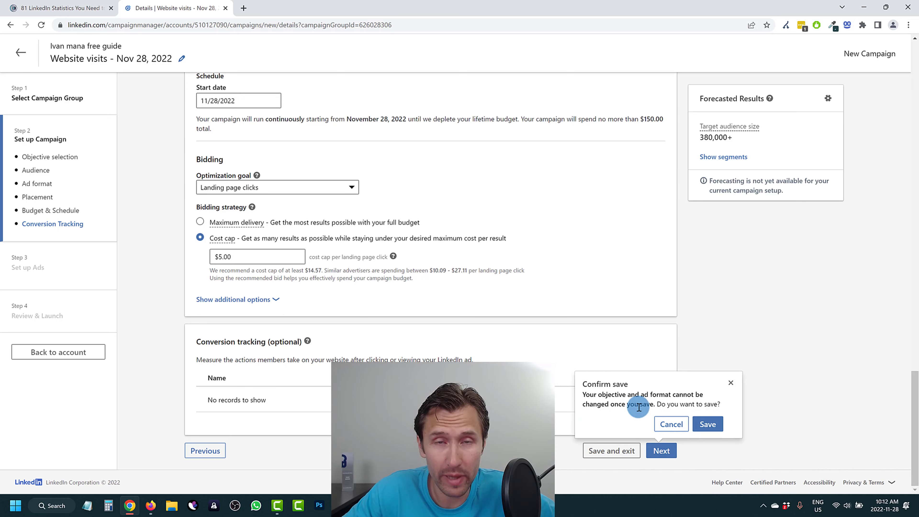
left_click(708, 424)
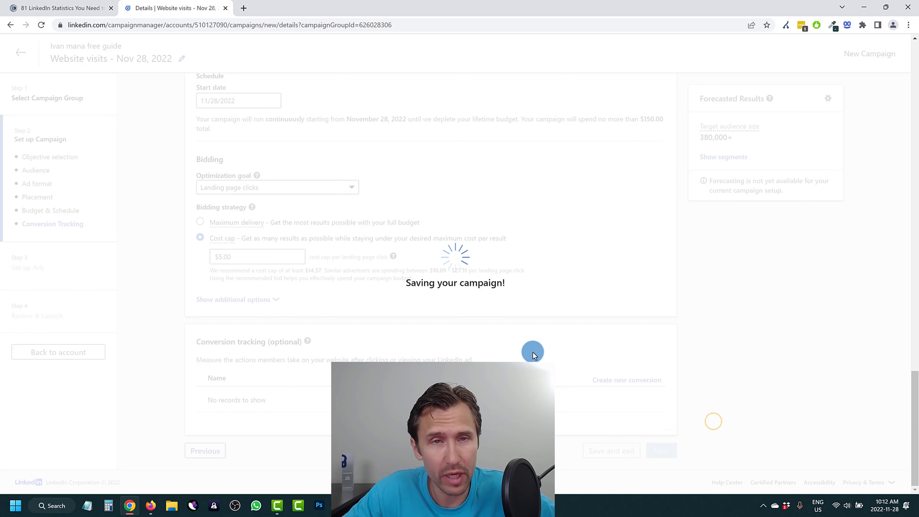
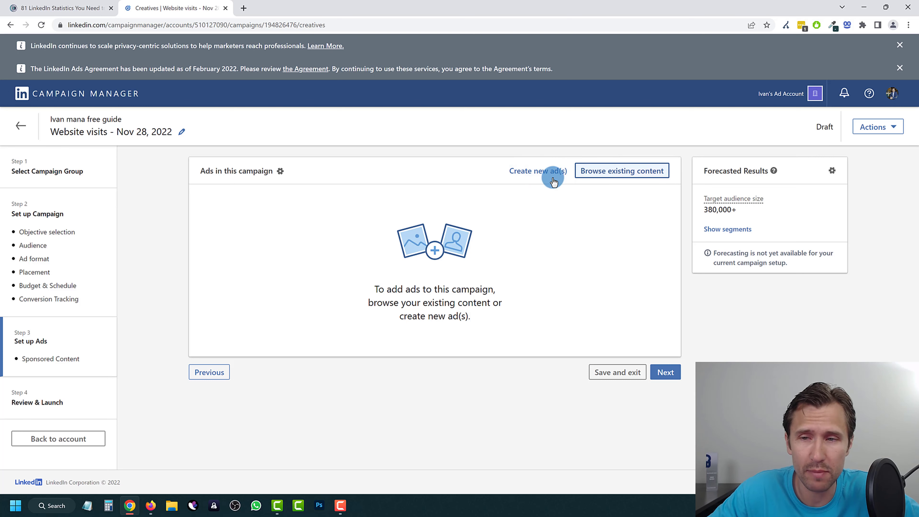
Create a new image ad for the campaign and name it with the advertiser's name followed by "- free guide".
left_click(522, 171)
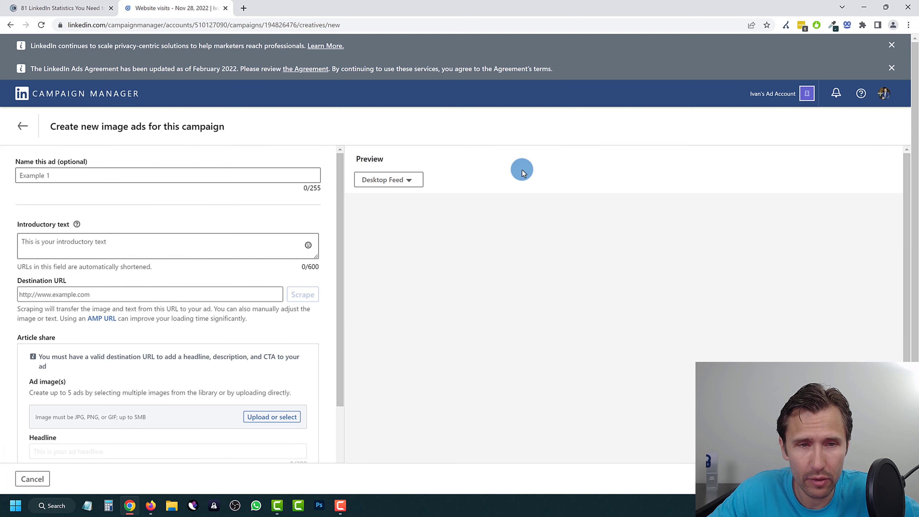
scroll(80, 377, "down", 3)
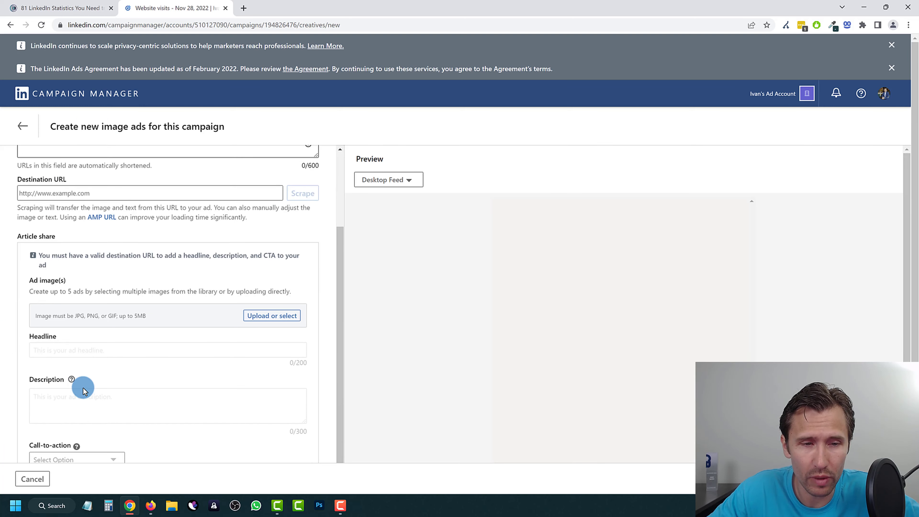
scroll(138, 399, "up", 3)
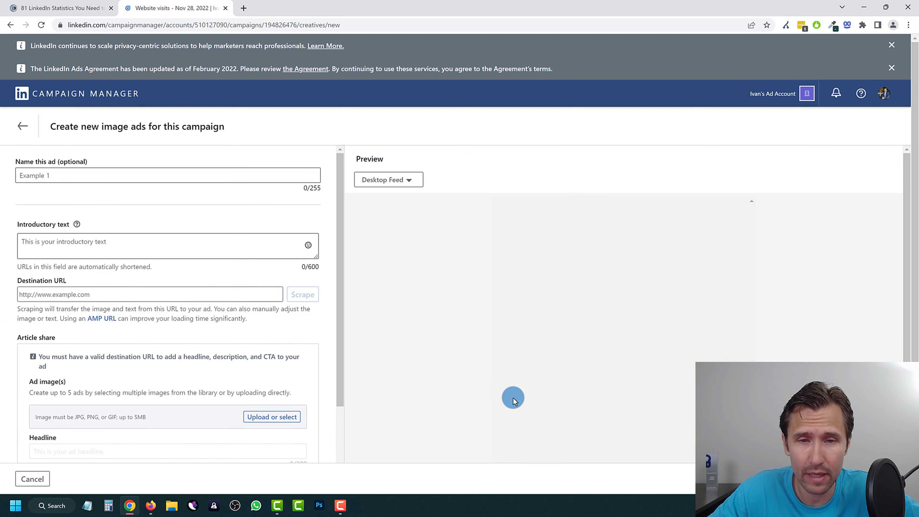
left_click(86, 172)
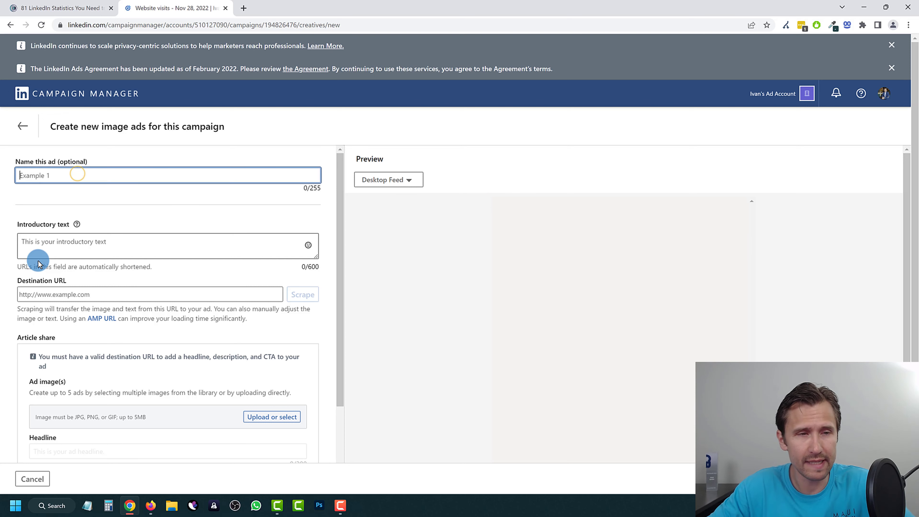
type("Ivan mana")
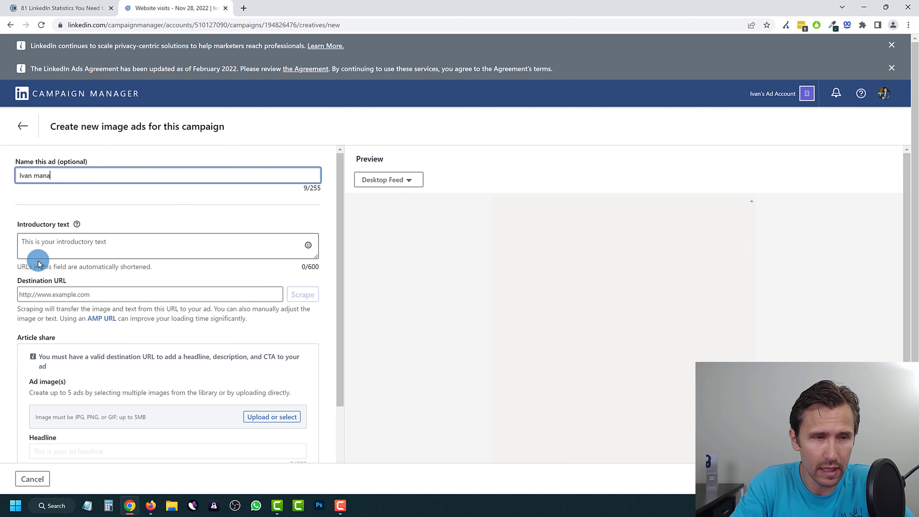
type(" - free guide")
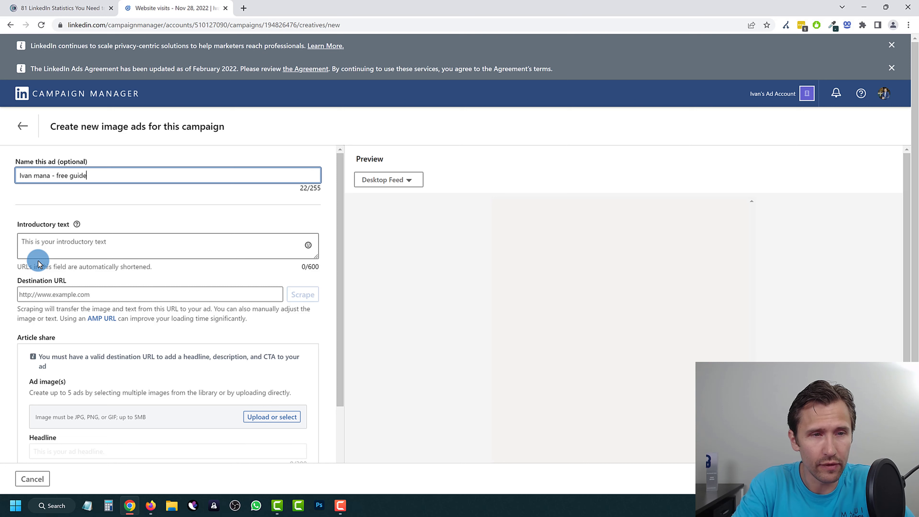
left_click(174, 250)
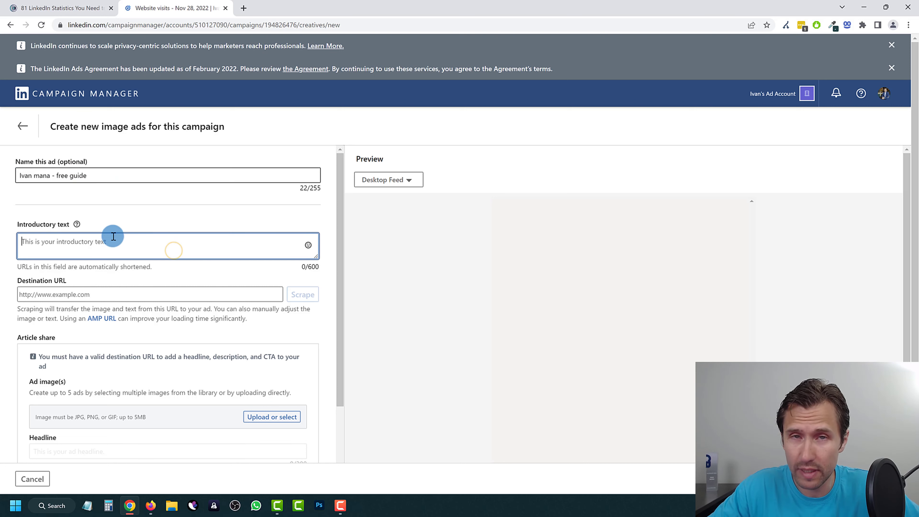
left_click_drag(101, 173, 10, 174)
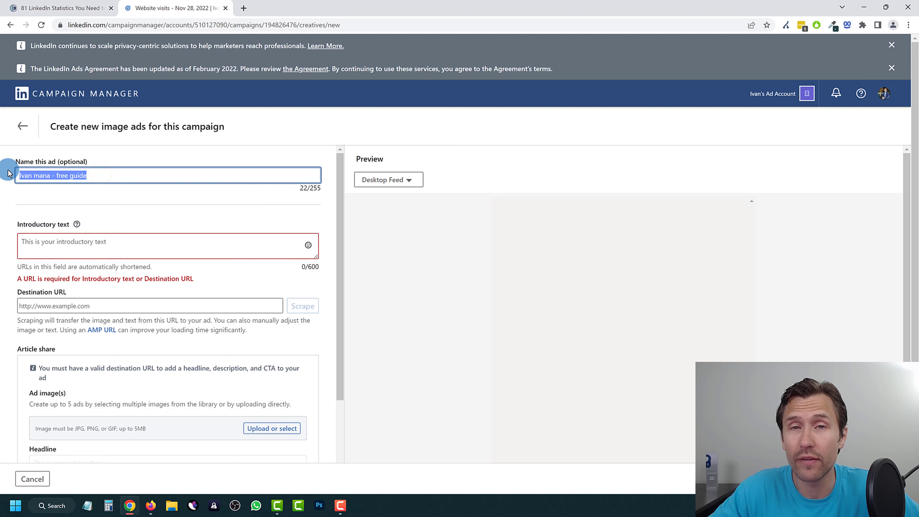
left_click(71, 252)
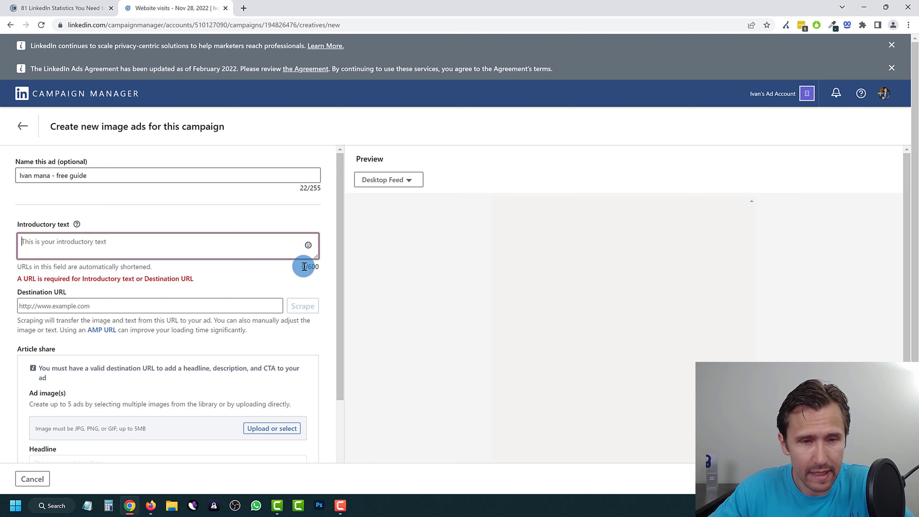
left_click_drag(304, 267, 320, 270)
left_click(315, 267)
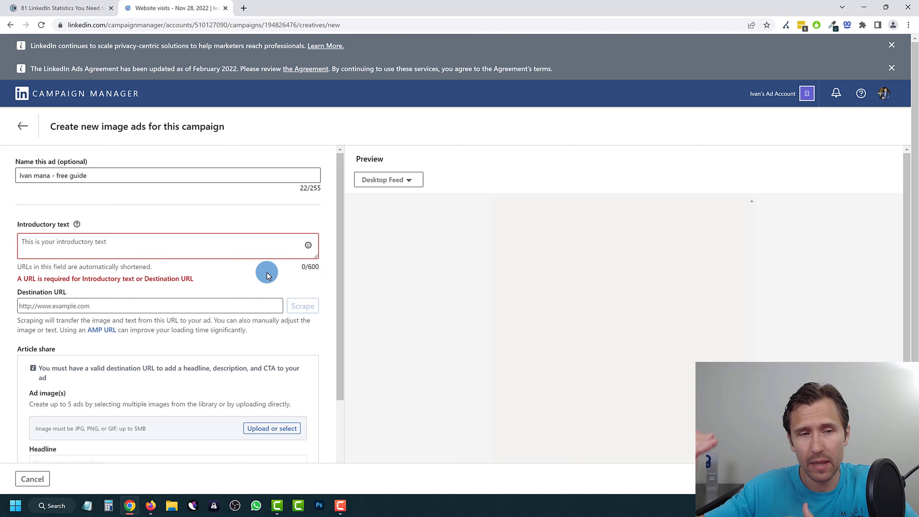
left_click(171, 304)
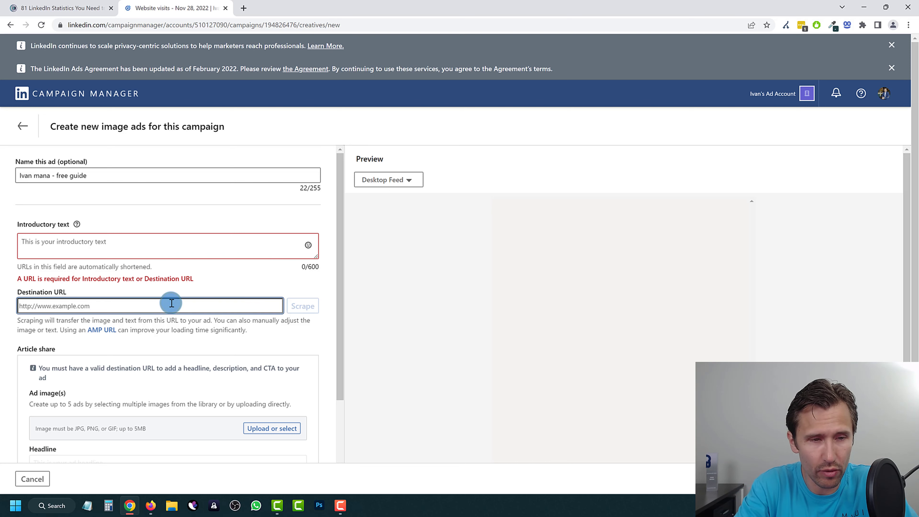
type("https://www.ivanmana.com")
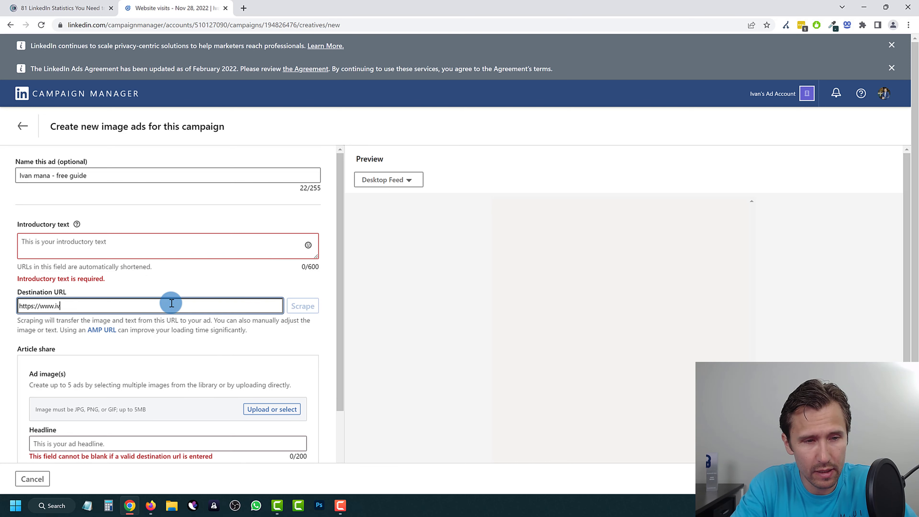
Write a two-paragraph introductory text opening with "Are you looking to get into affiliate marketing?" and promoting the guide on getting started.
left_click(136, 244)
type("Are ")
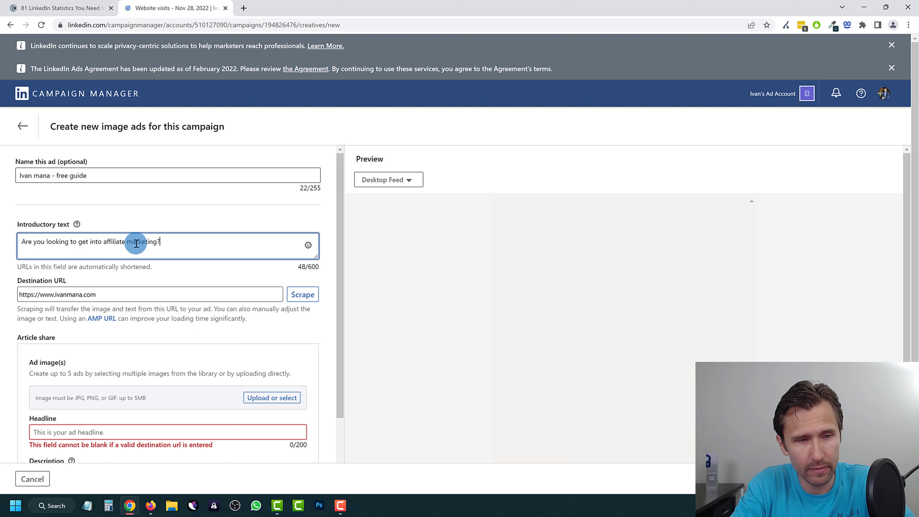
type("you looking to get into affiliate marketing?")
key("Return")
key("Return")
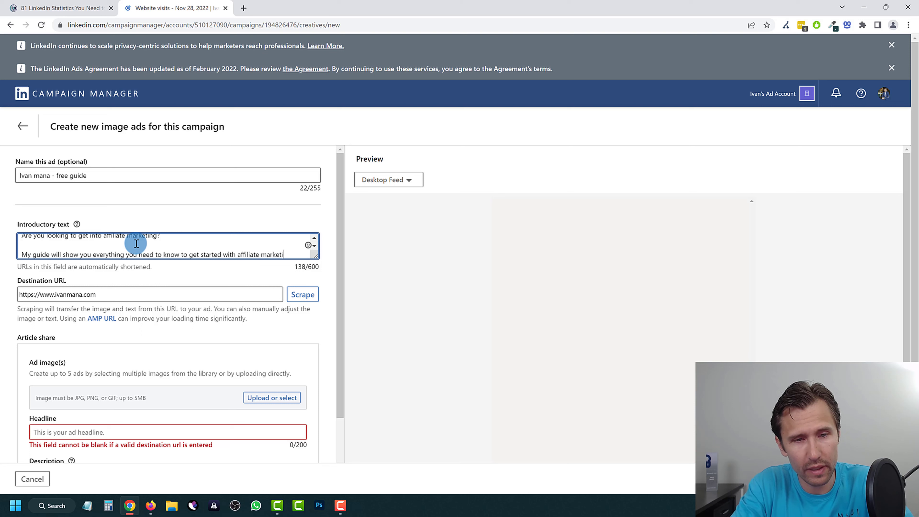
type("c kit")
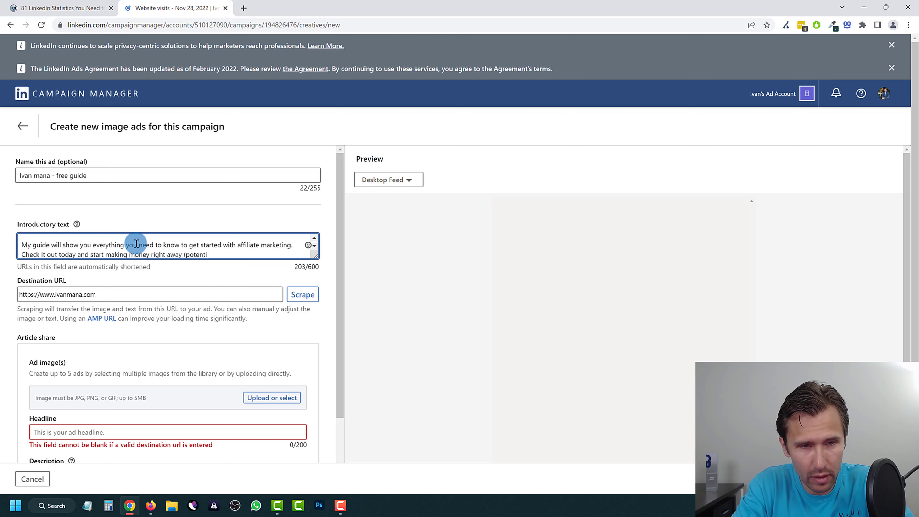
type(".")
Read the help note on introductory text length, and enlarge the introductory text box to show the whole text.
scroll(109, 217, "down", 1)
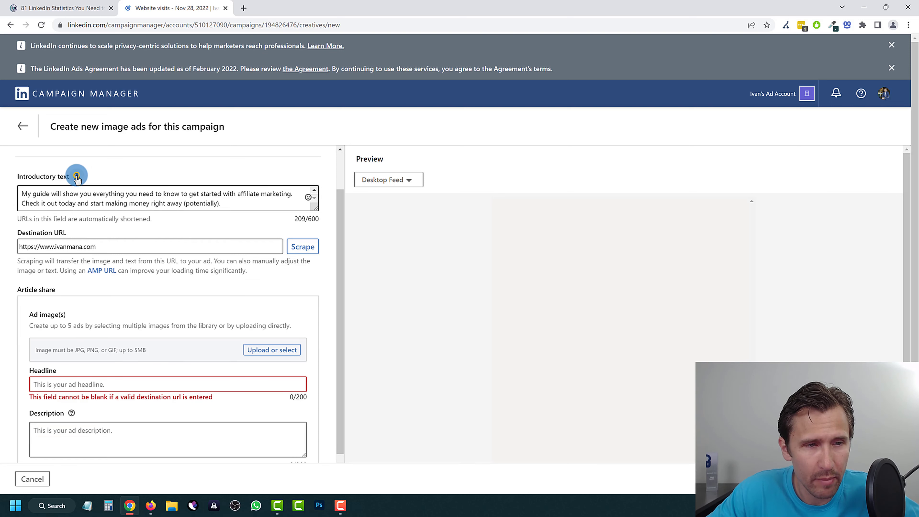
left_click(77, 177)
left_click_drag(109, 170, 196, 184)
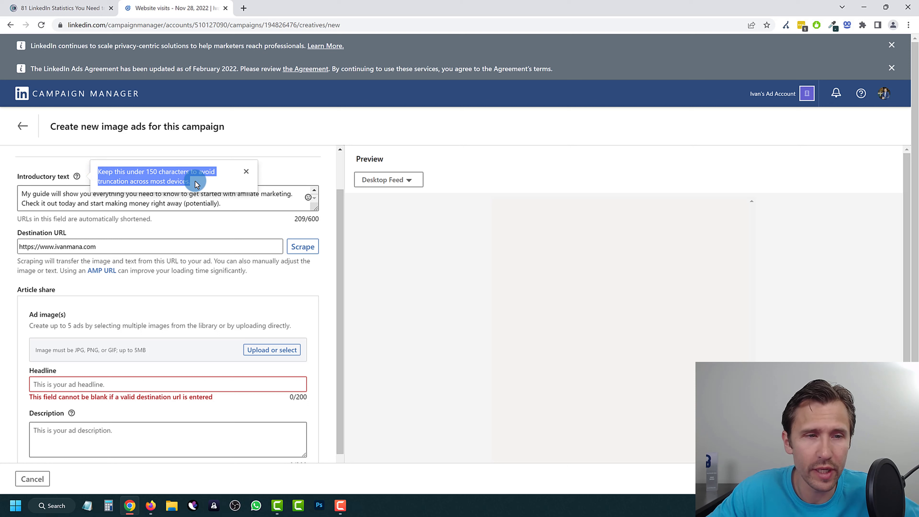
left_click(154, 222)
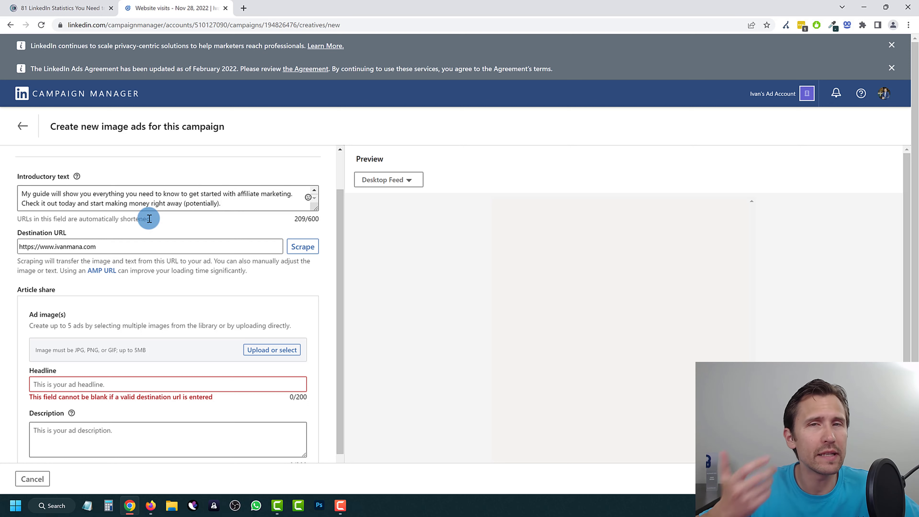
left_click(228, 206)
left_click_drag(229, 206, 72, 199)
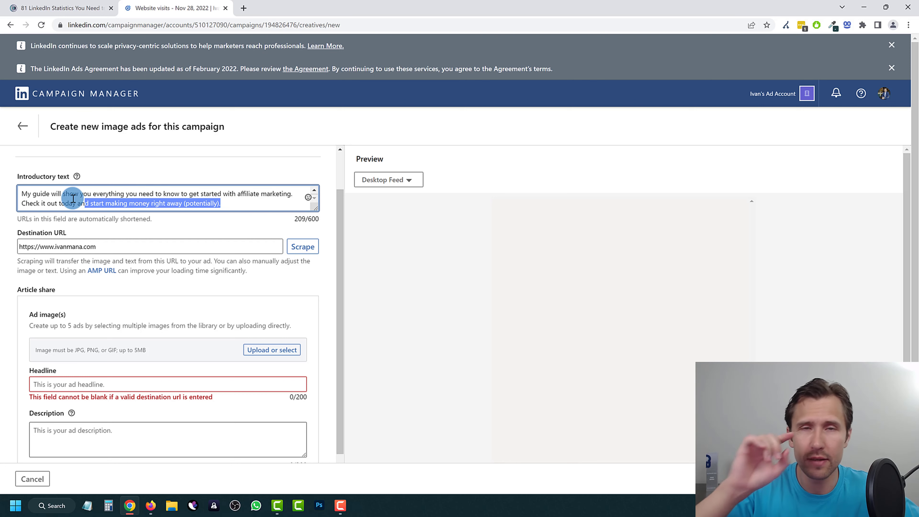
left_click(278, 205)
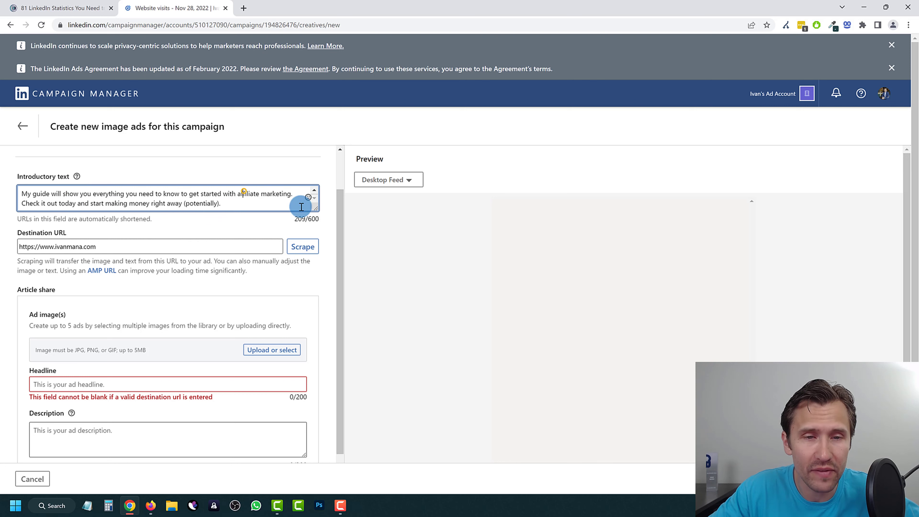
left_click_drag(313, 213, 311, 261)
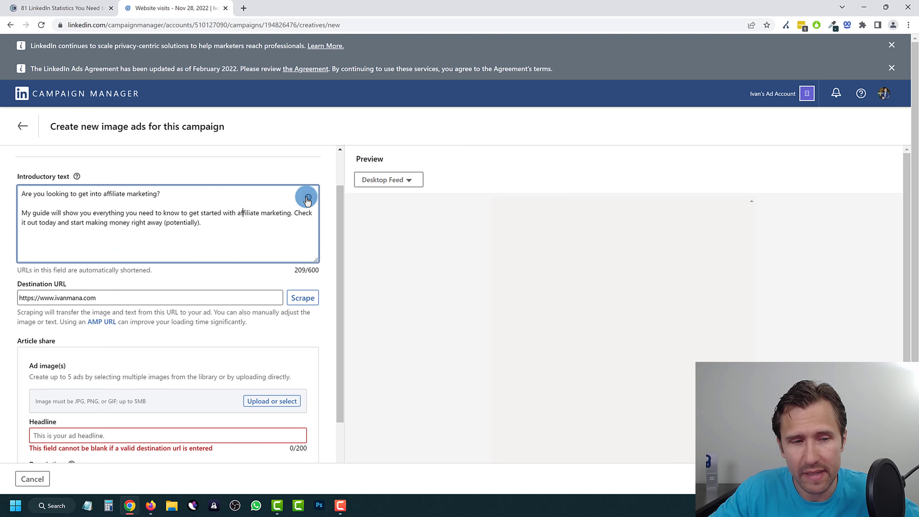
Write the ad headline "Get Your Free Affiliate Marketing Guide Here".
scroll(100, 349, "down", 2)
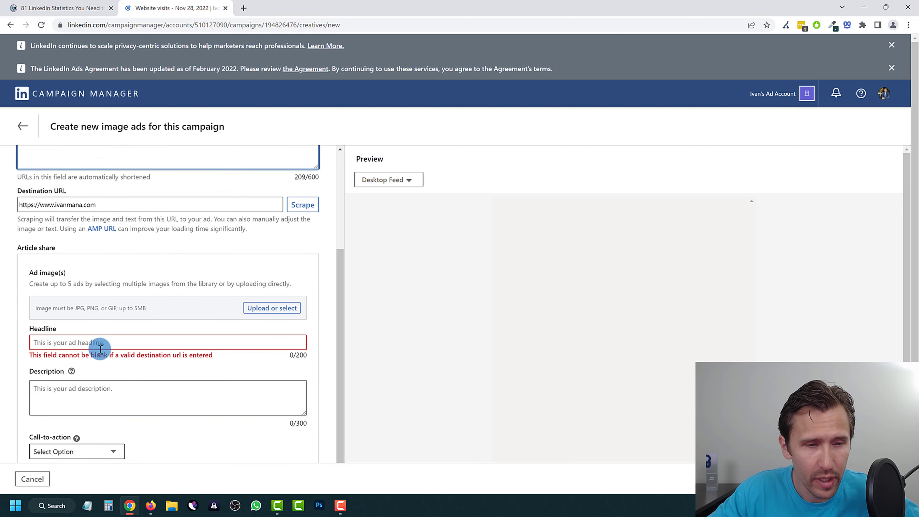
left_click(90, 339)
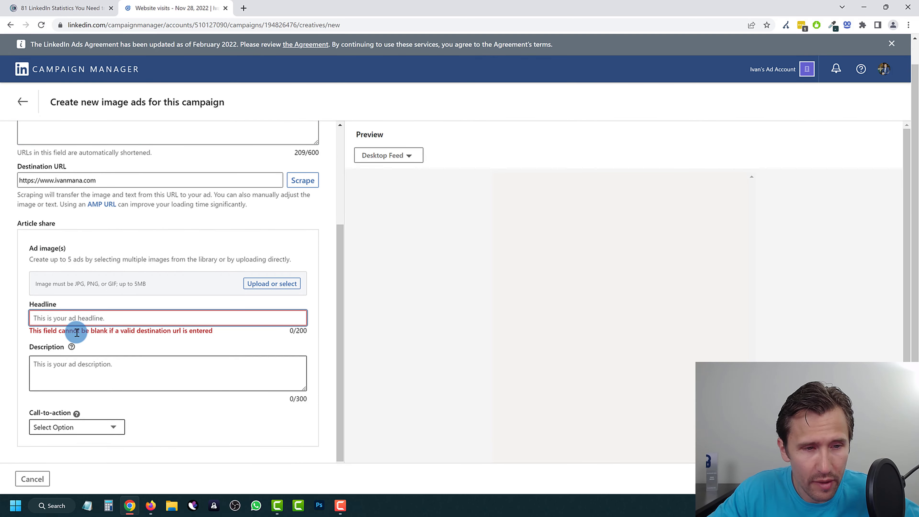
scroll(74, 333, "up", 2)
scroll(73, 337, "down", 2)
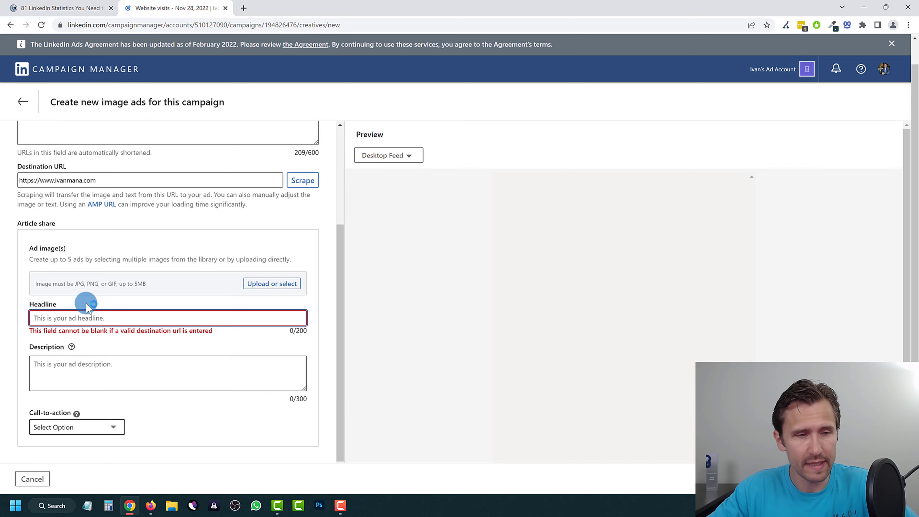
scroll(91, 300, "up", 3)
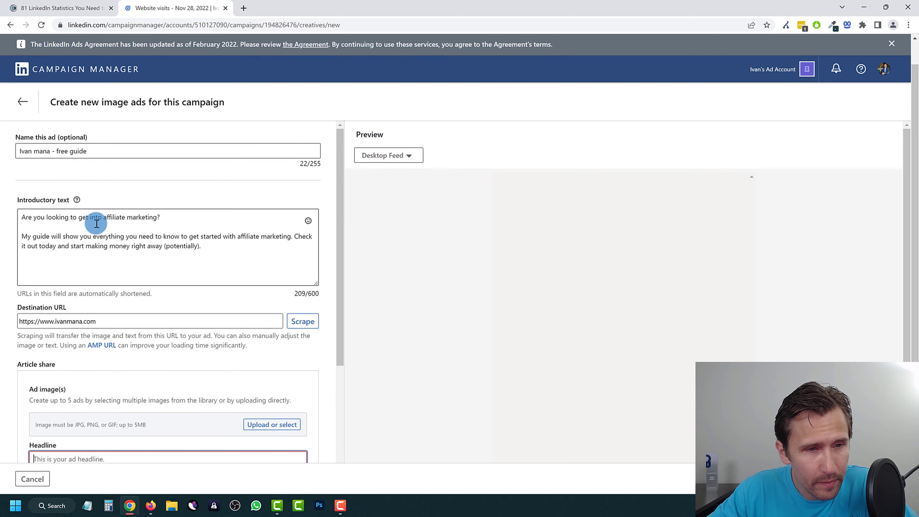
scroll(85, 325, "down", 3)
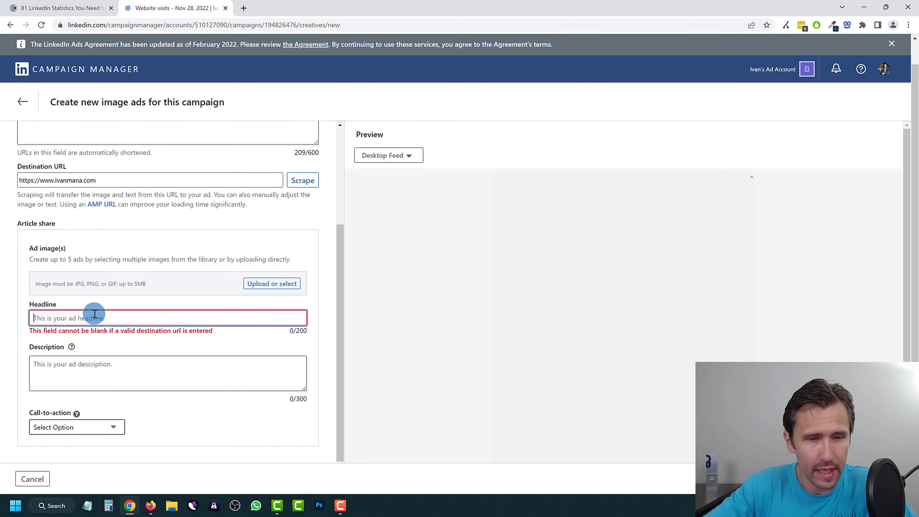
type("Get")
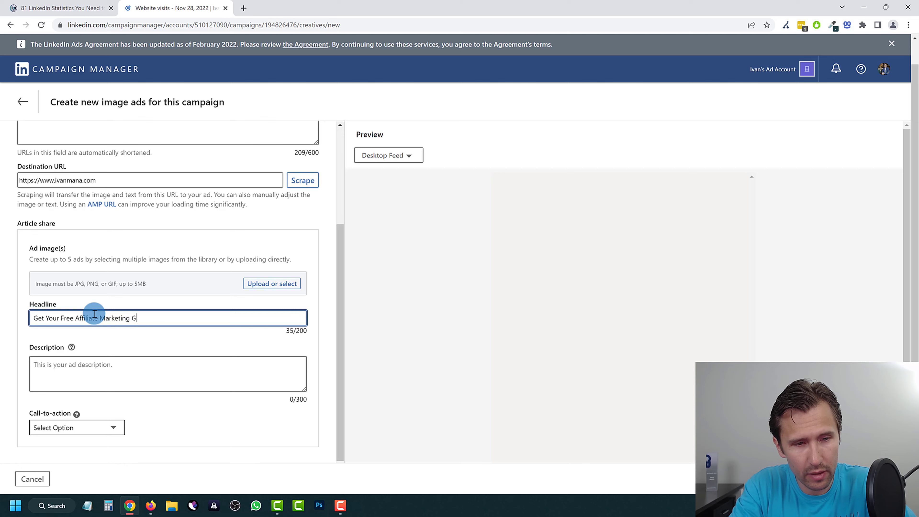
left_click(92, 344)
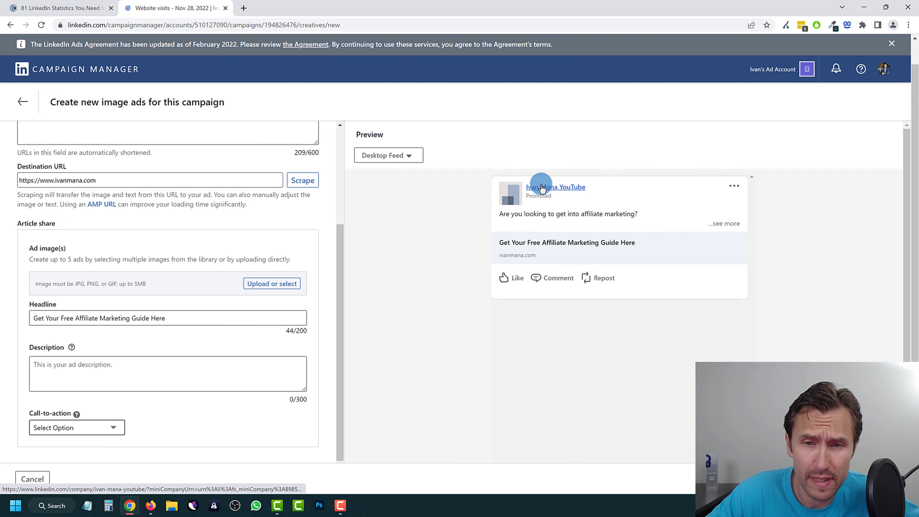
Expand the full introductory text in the desktop feed preview and compare it with the ad form.
left_click(724, 222)
scroll(178, 232, "up", 4)
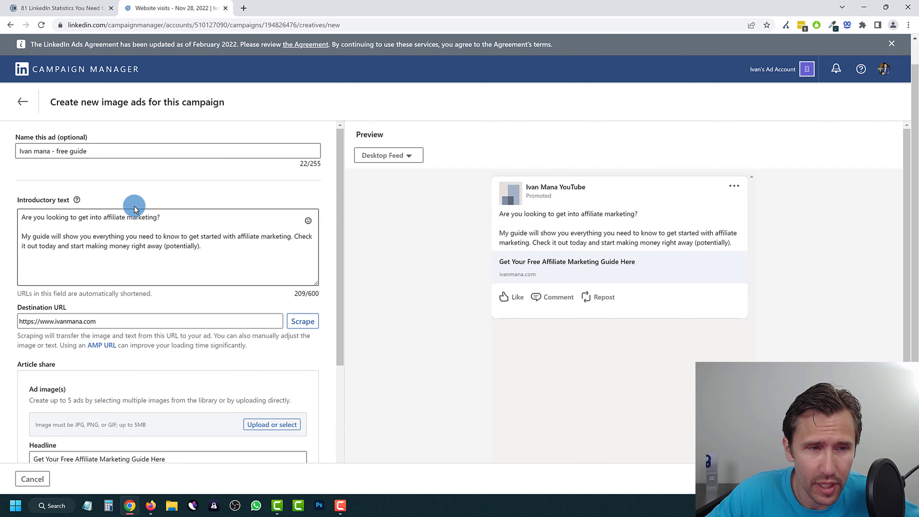
scroll(171, 315, "down", 3)
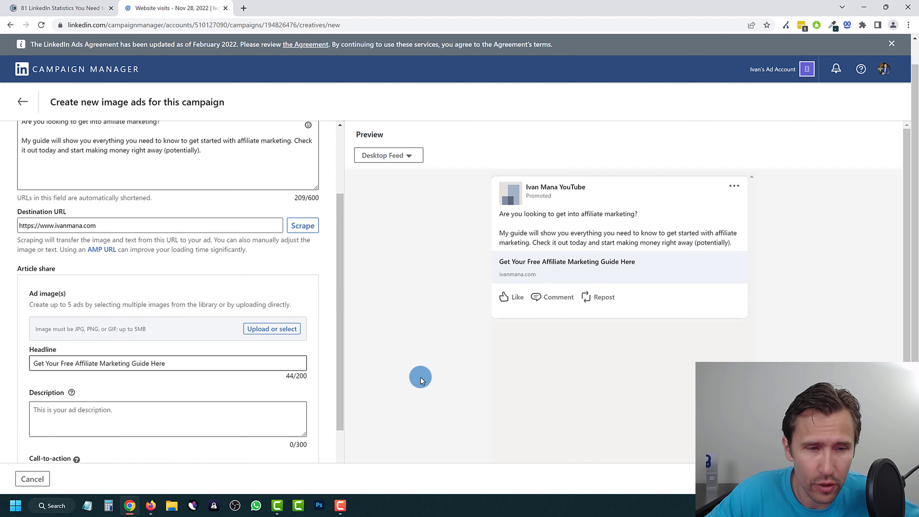
scroll(145, 326, "down", 1)
scroll(145, 253, "up", 3)
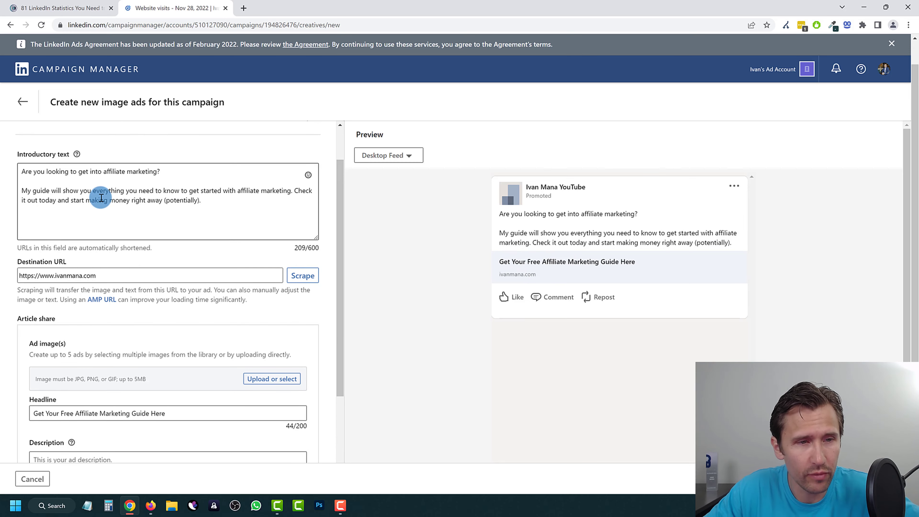
Copy the entire introductory text into the ad's description.
left_click(213, 201)
key("ctrl+a")
key("ctrl+c")
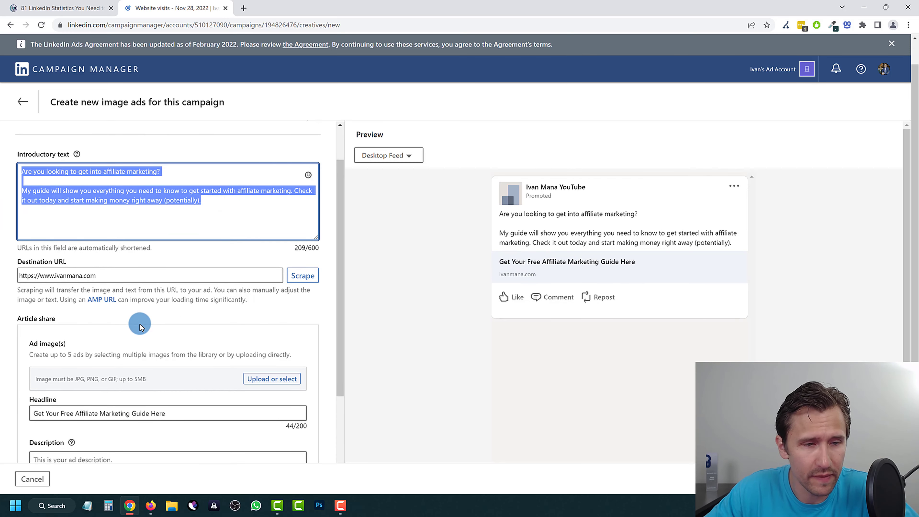
scroll(78, 369, "down", 3)
left_click(78, 370)
key("ctrl+v")
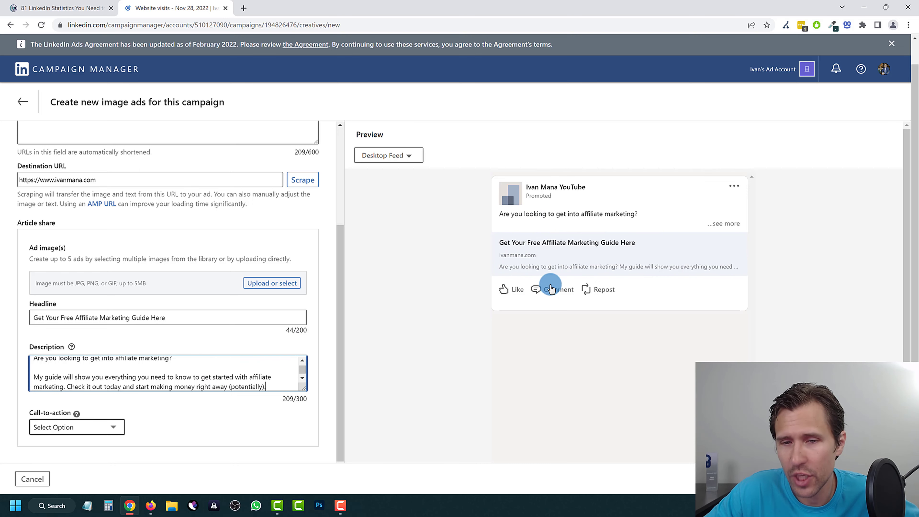
Check the description's character count and examine the opening question in the expanded ad preview.
left_click_drag(282, 399, 309, 402)
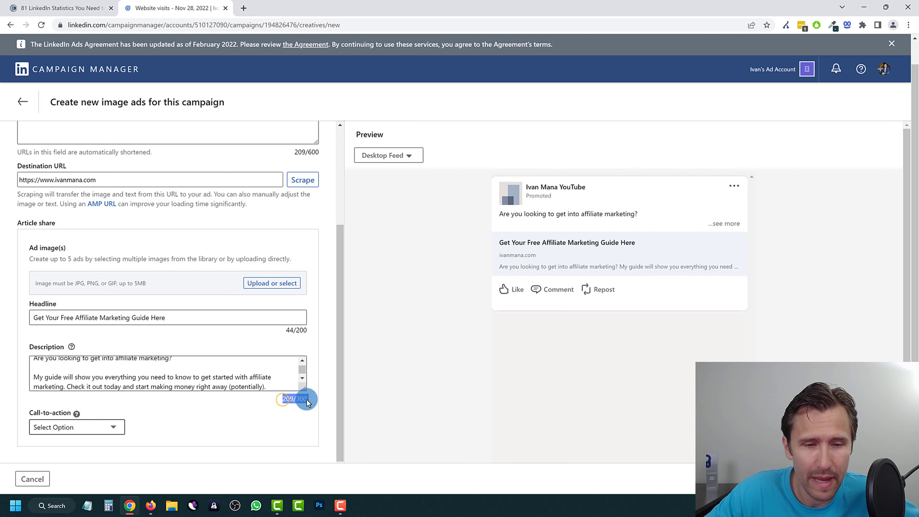
left_click(299, 401)
scroll(226, 205, "up", 2)
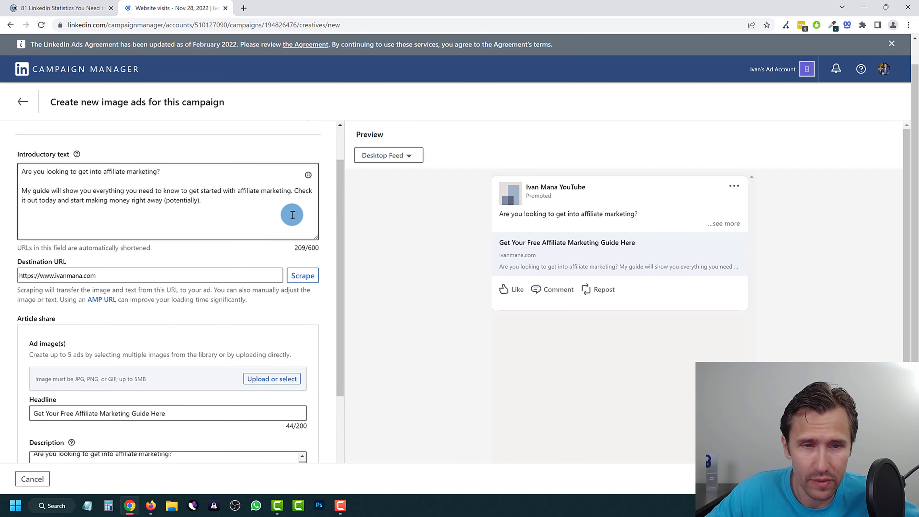
left_click(714, 229)
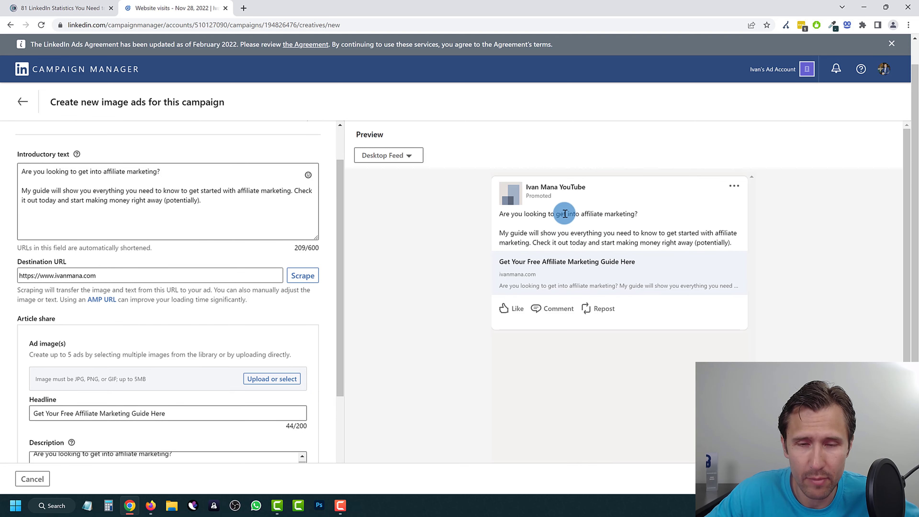
left_click_drag(500, 214, 633, 218)
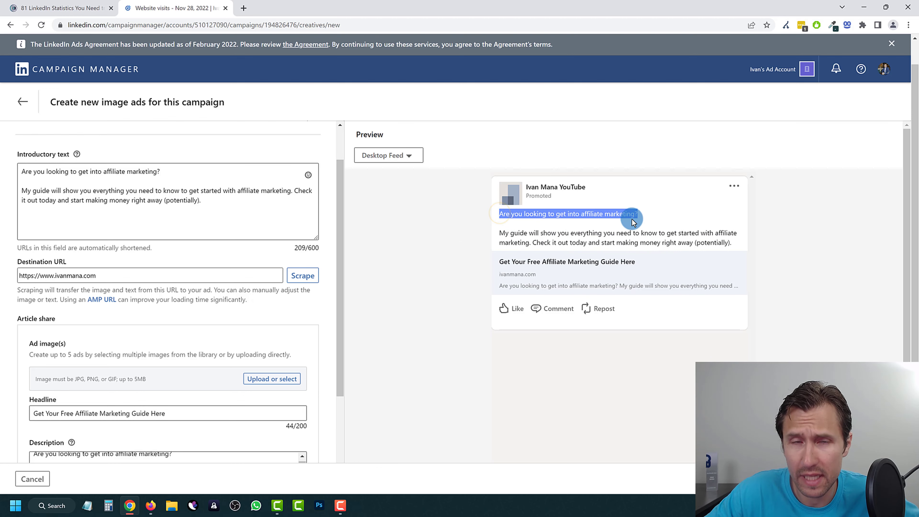
left_click(390, 267)
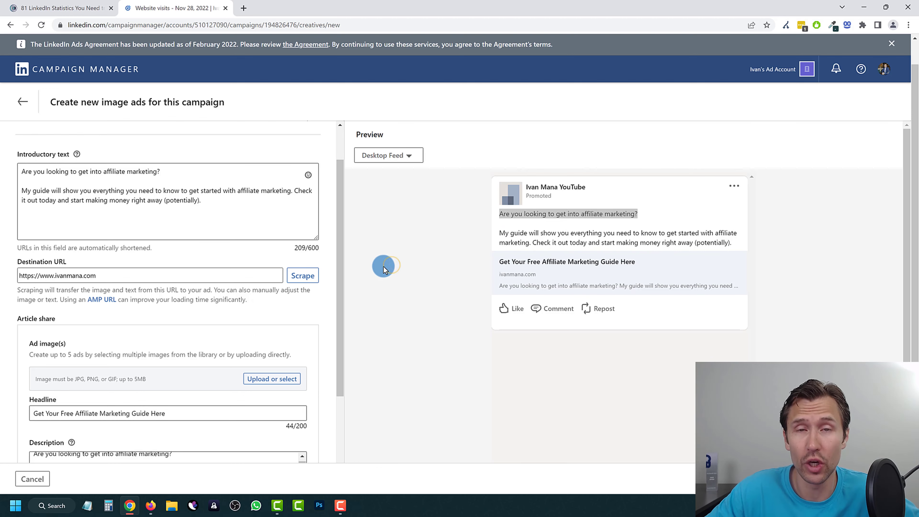
Set the ad's call-to-action to Learn more.
scroll(214, 335, "down", 3)
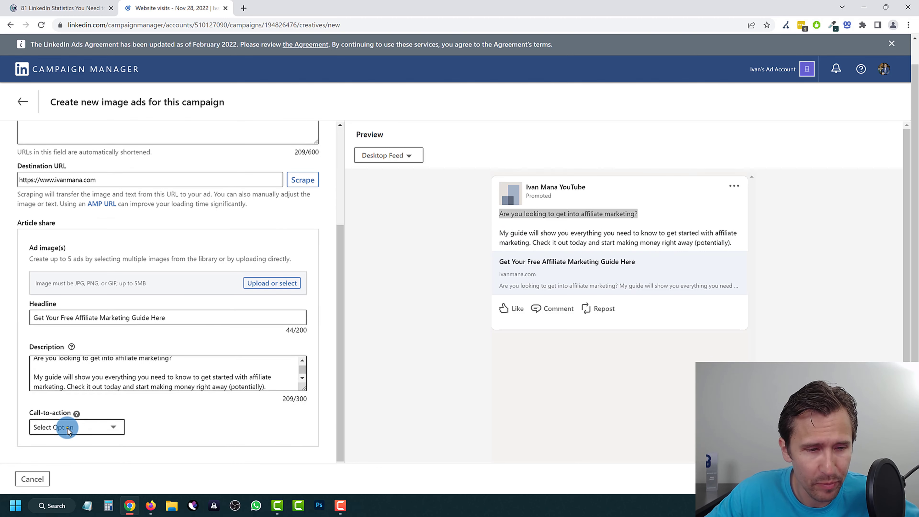
left_click(67, 429)
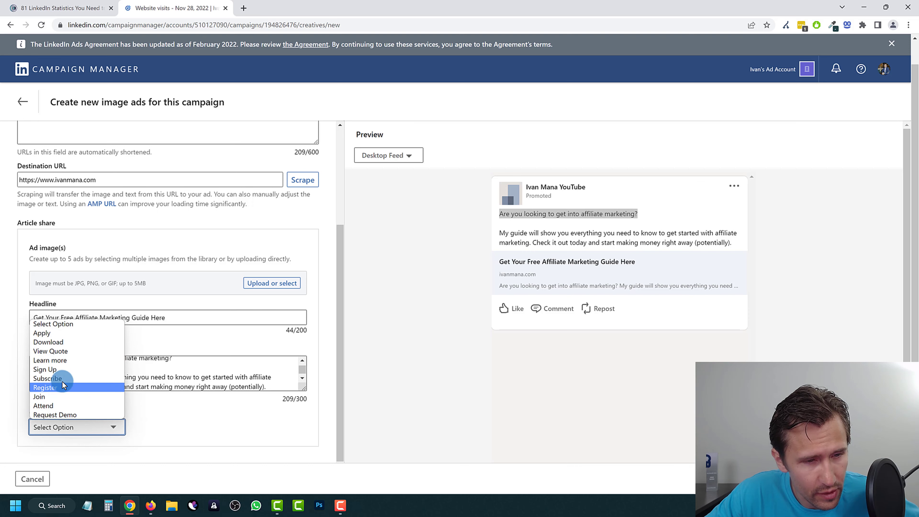
left_click(52, 360)
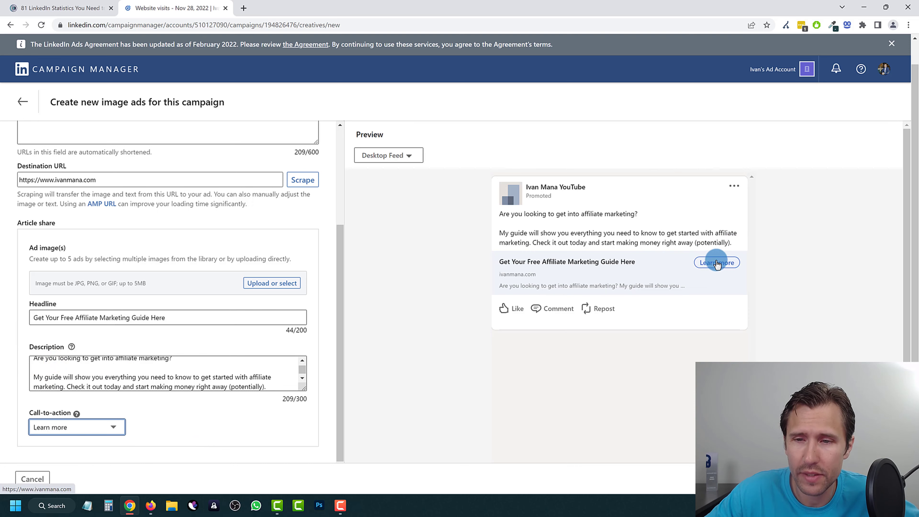
Upload my book.png to the image library and select it as the ad image.
scroll(175, 357, "up", 1)
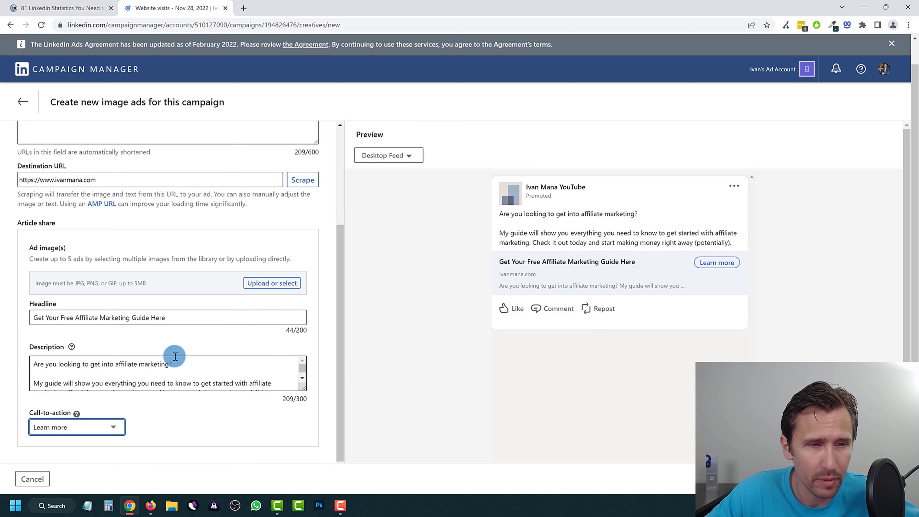
left_click(250, 245)
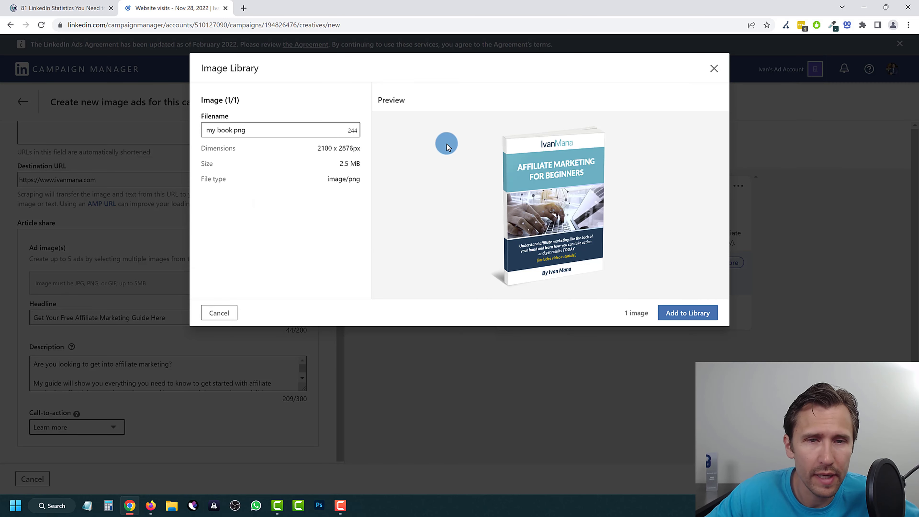
left_click(692, 314)
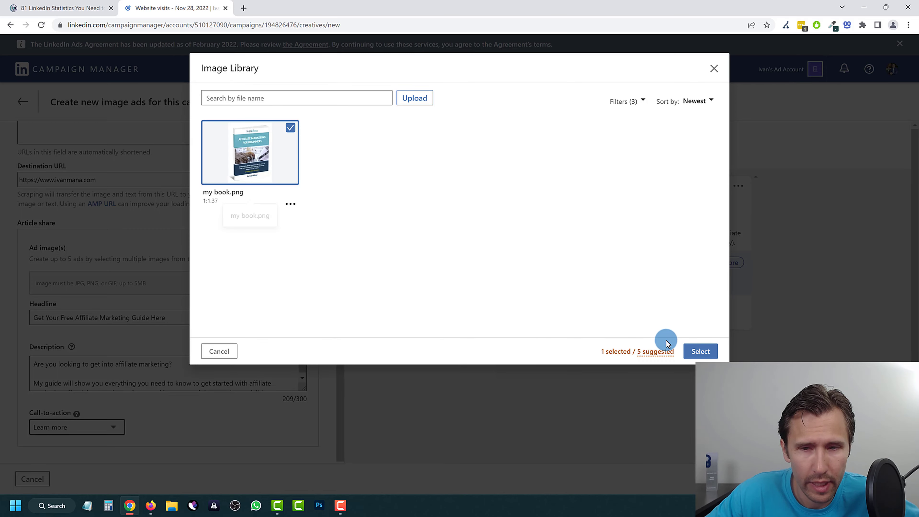
left_click(700, 351)
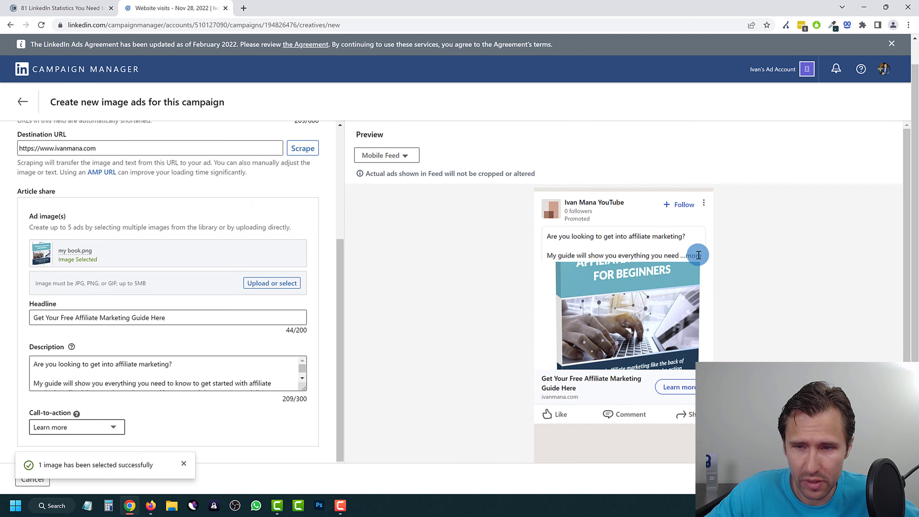
Expand the introductory text in the mobile feed preview and examine the ad's text, image and call-to-action.
left_click(690, 256)
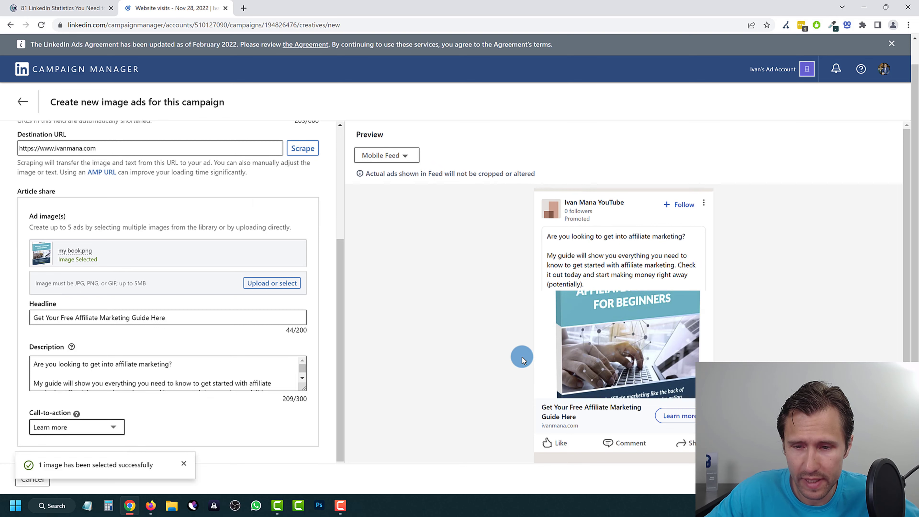
scroll(522, 356, "down", 3)
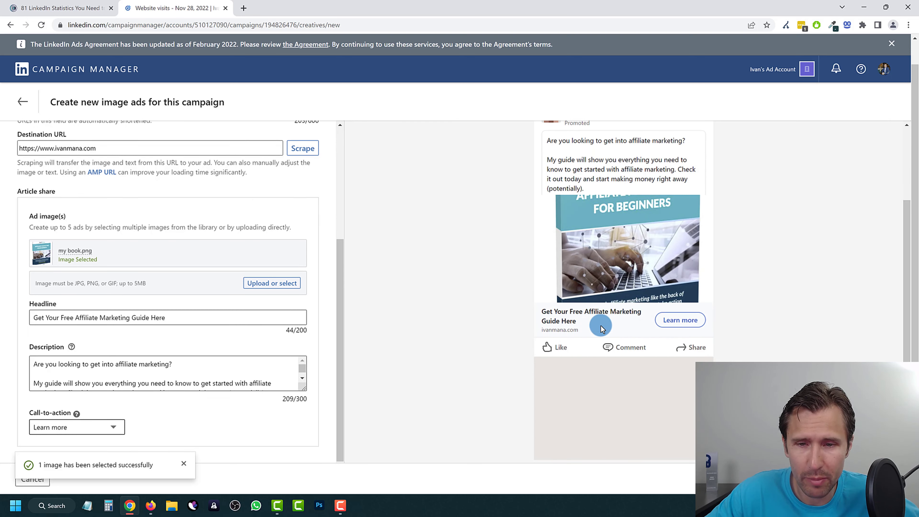
scroll(422, 329, "up", 3)
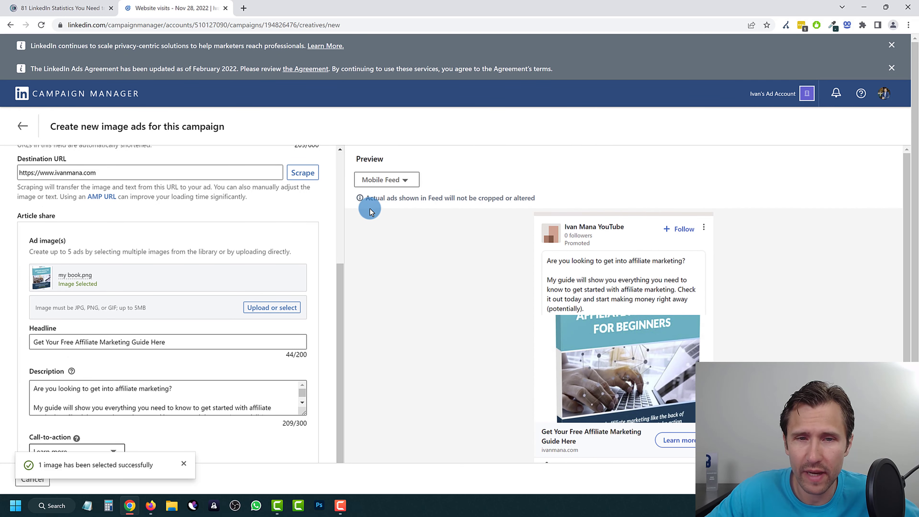
scroll(487, 346, "down", 3)
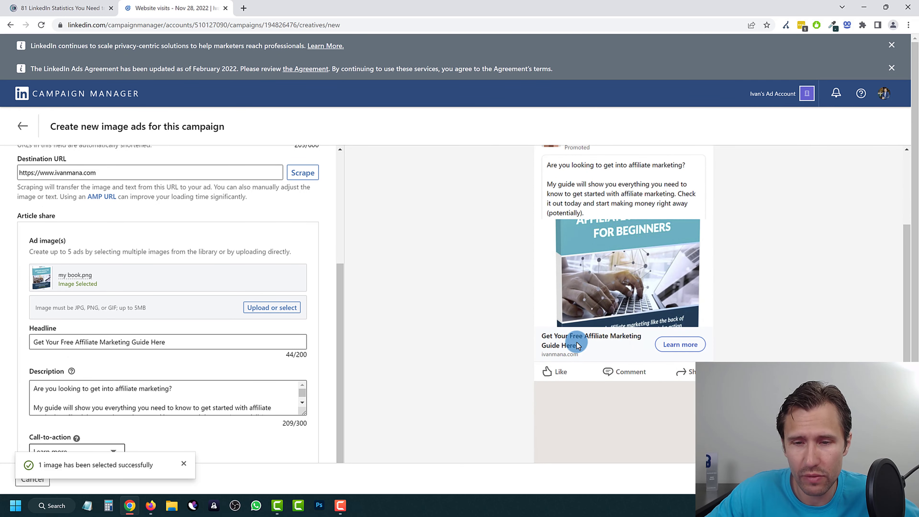
scroll(506, 376, "up", 3)
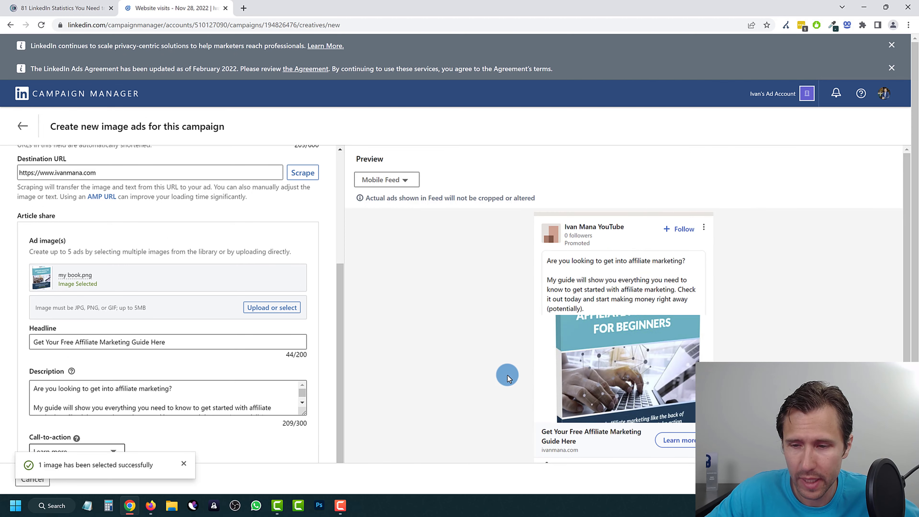
scroll(508, 375, "down", 4)
scroll(191, 393, "up", 5)
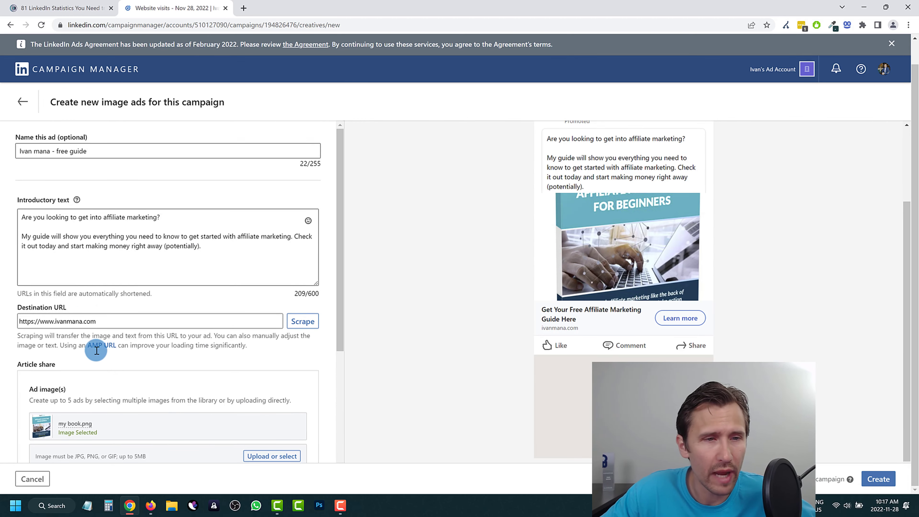
Create the ad with Add to campaign enabled and proceed to the campaign's review and launch stage.
scroll(195, 282, "down", 5)
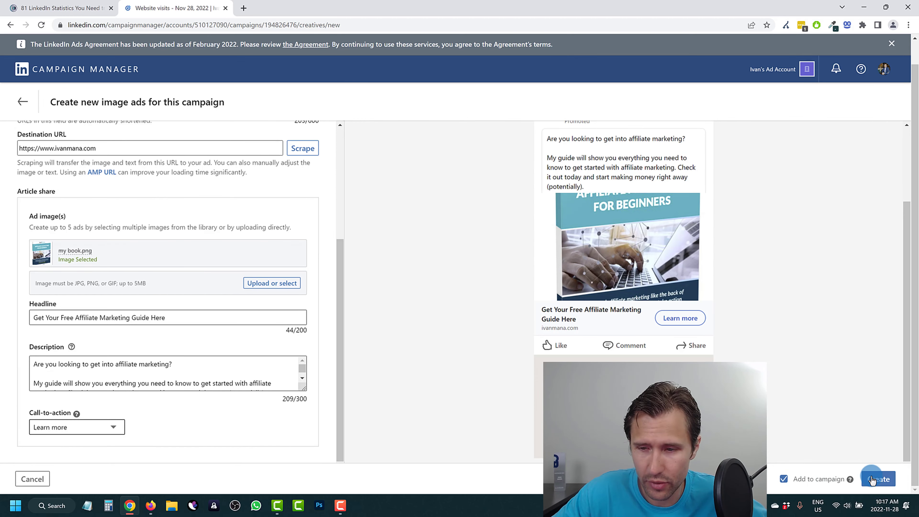
left_click(879, 479)
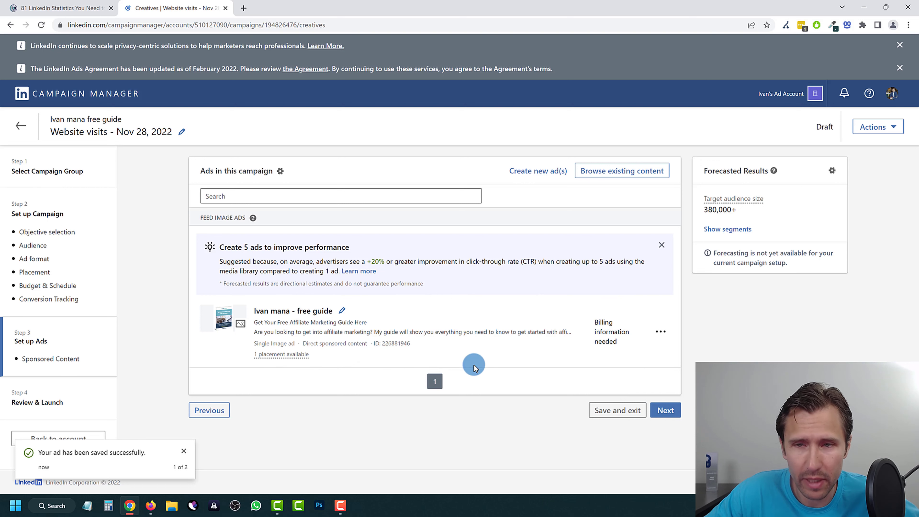
left_click(666, 410)
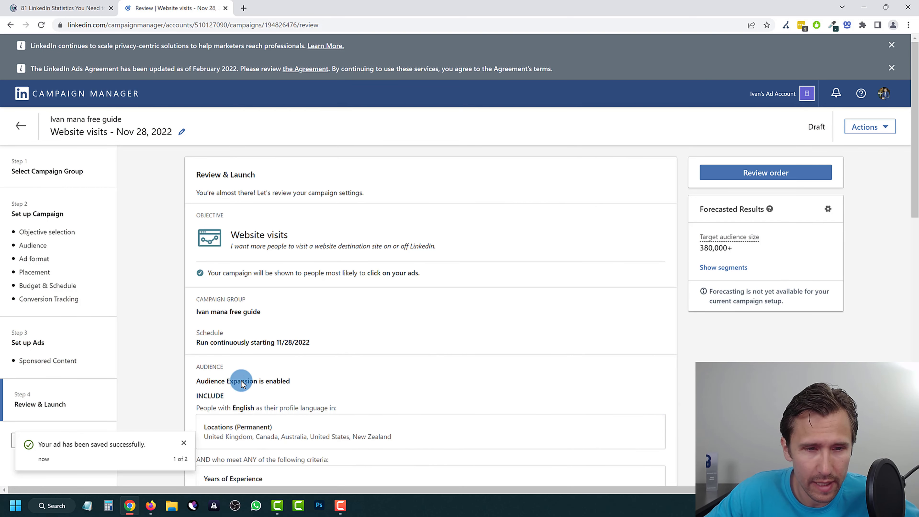
Check the campaign's audience, placement, budget and ad summary, and launch the campaign.
left_click(186, 443)
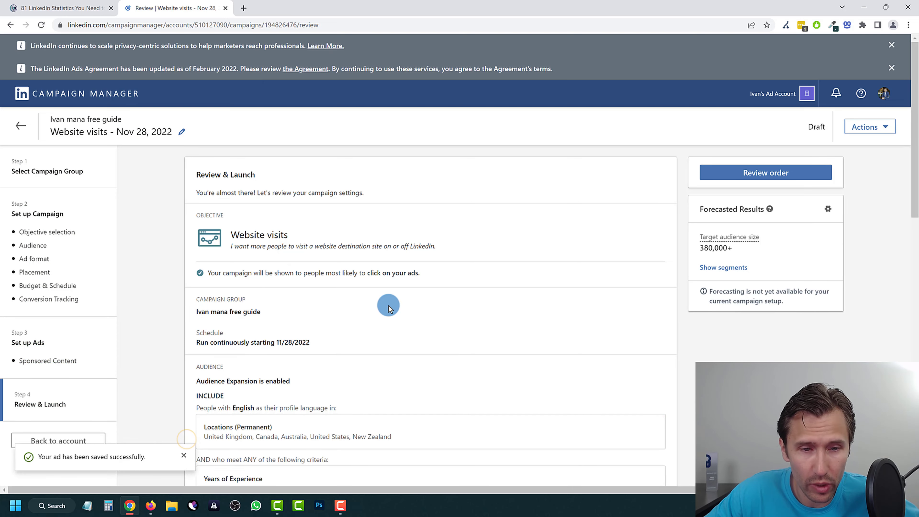
scroll(349, 310, "down", 5)
scroll(275, 319, "down", 5)
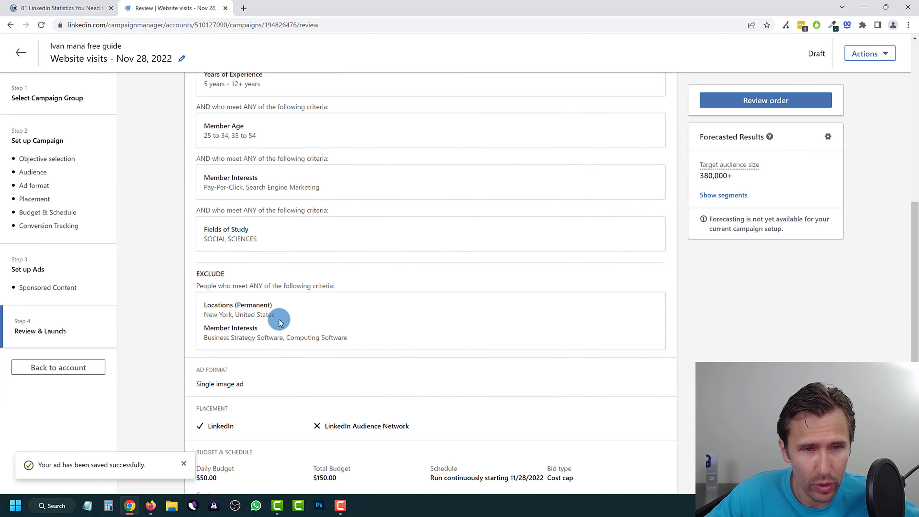
scroll(420, 325, "up", 6)
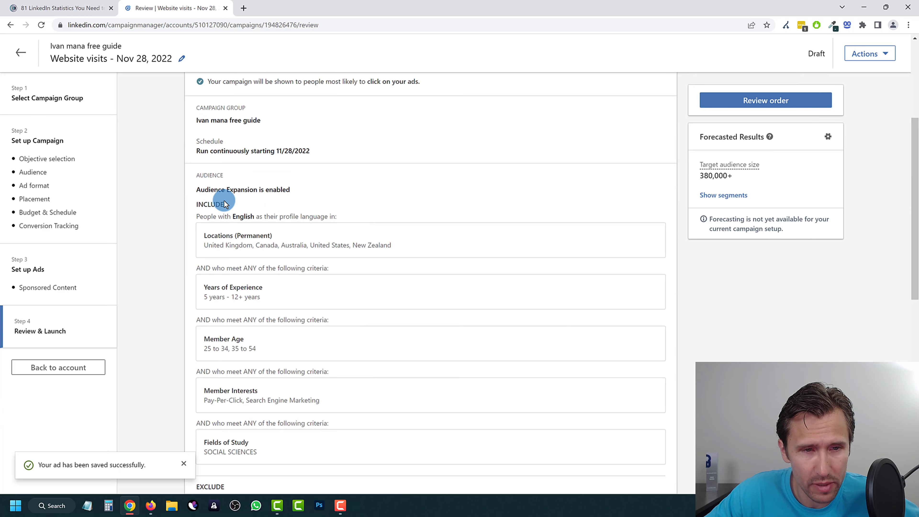
scroll(255, 432, "down", 7)
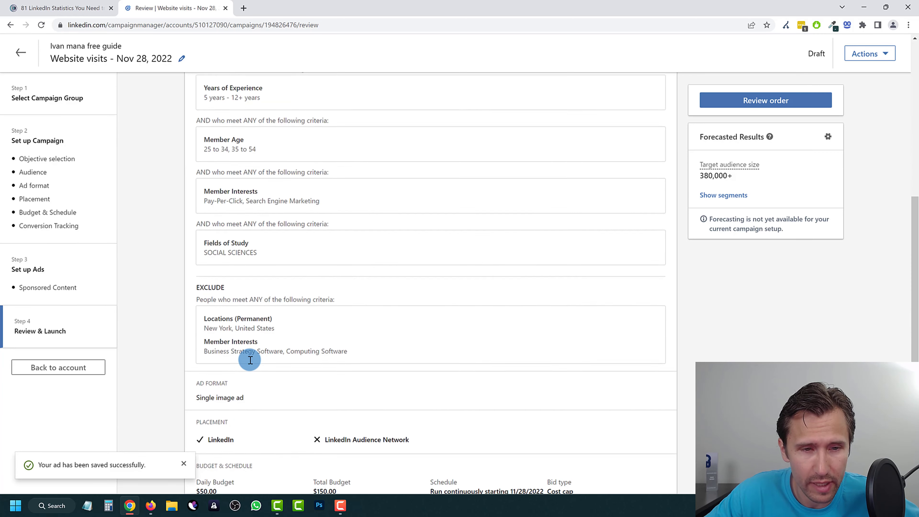
scroll(353, 328, "down", 5)
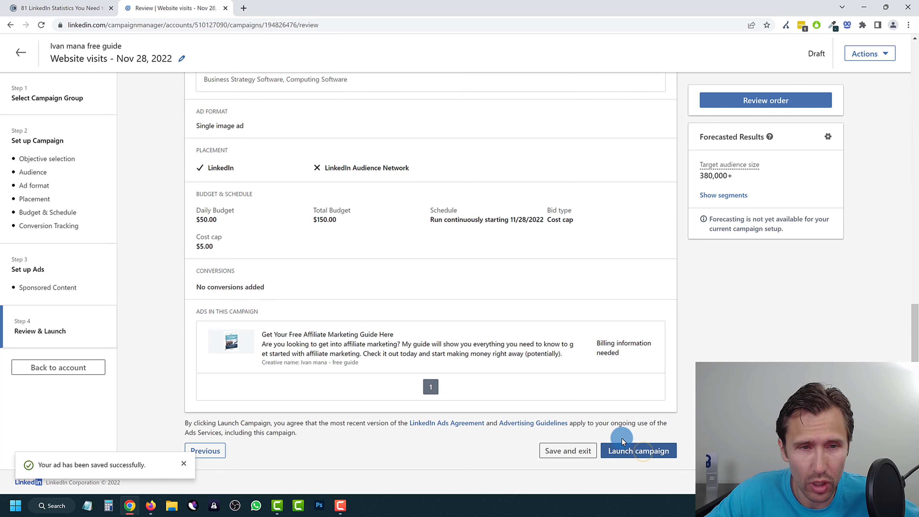
left_click(630, 446)
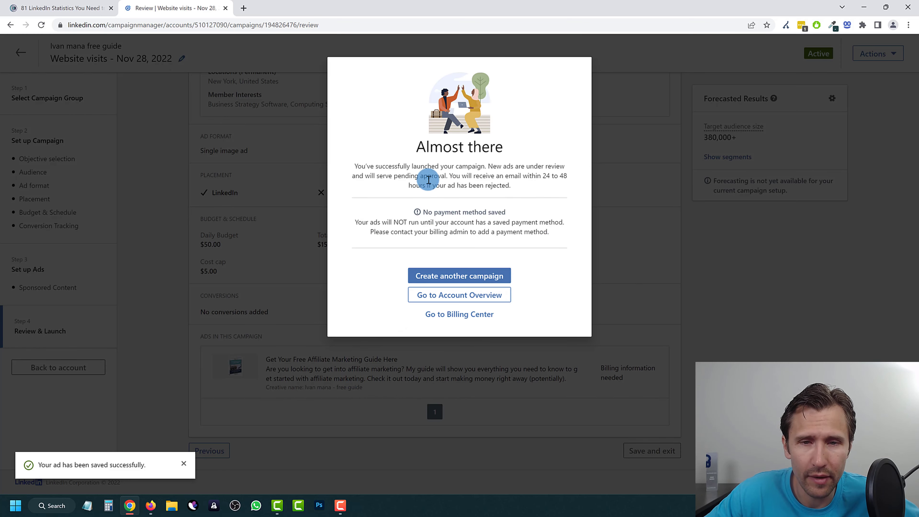
Read the launch notice about ad review and go to the account overview.
left_click_drag(371, 166, 567, 185)
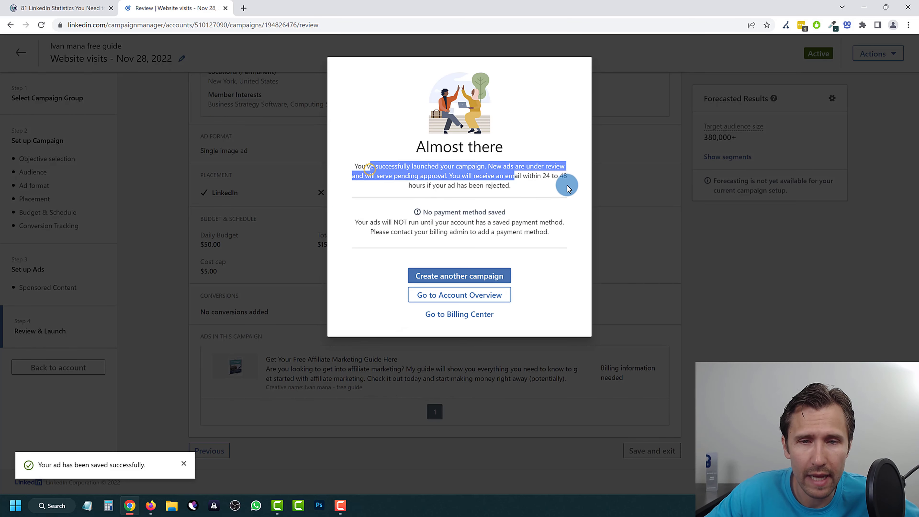
left_click(473, 178)
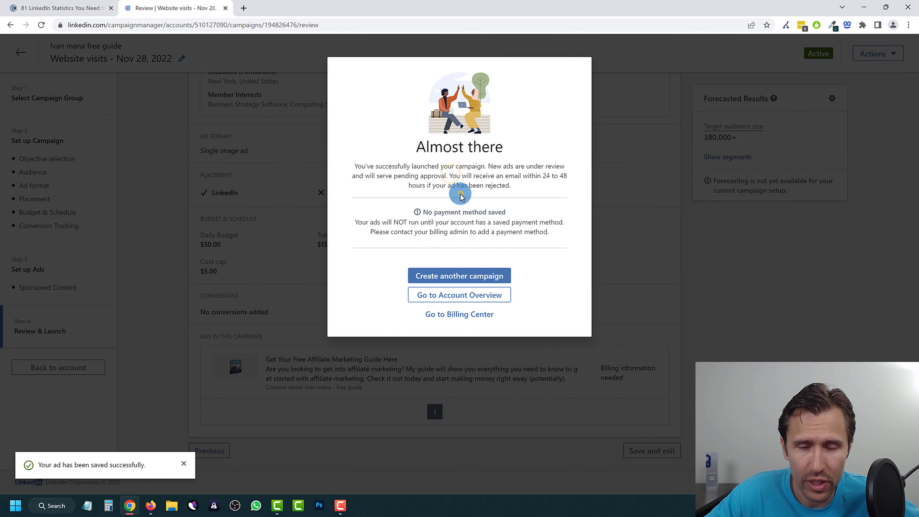
left_click(435, 295)
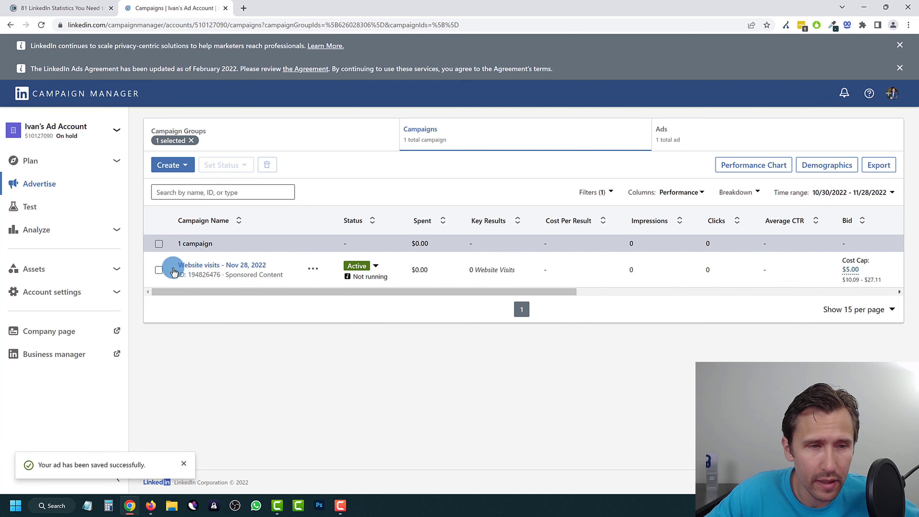
Open the Website visits campaign's ad for content editing, look through its fields and cancel the edit.
left_click(207, 265)
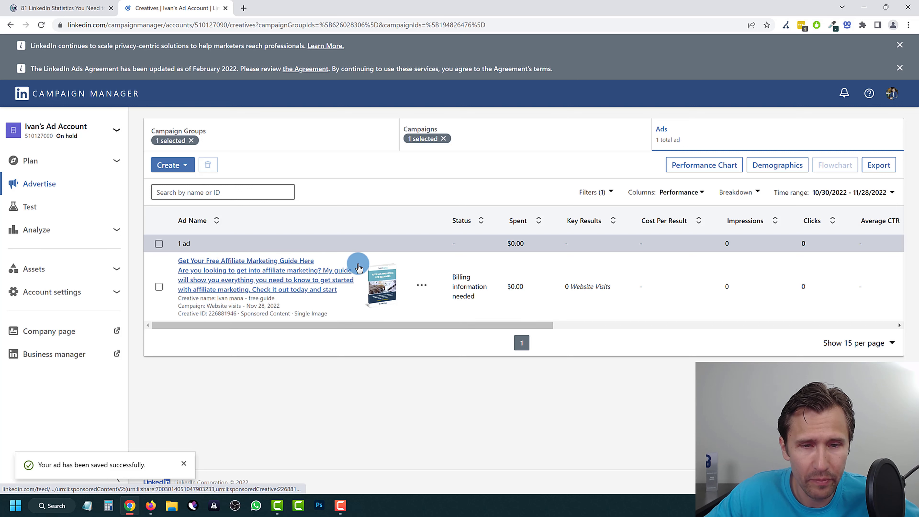
left_click(423, 288)
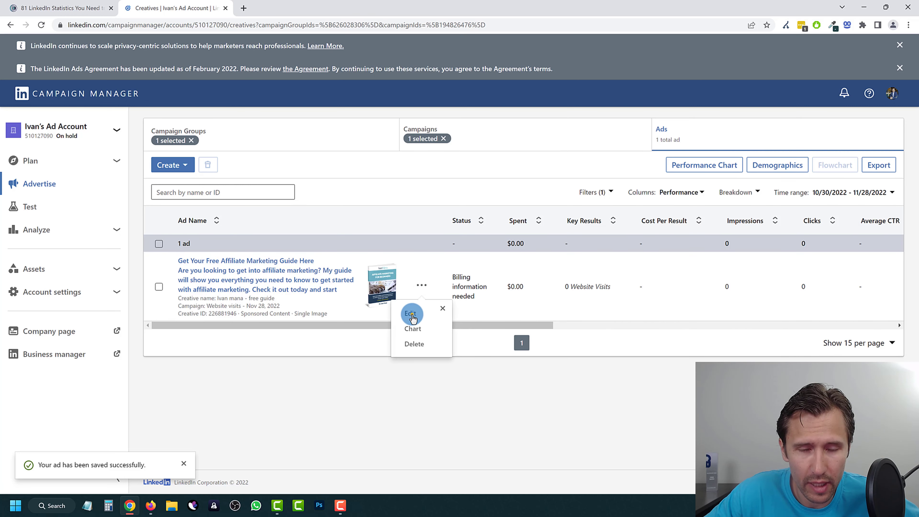
left_click(413, 317)
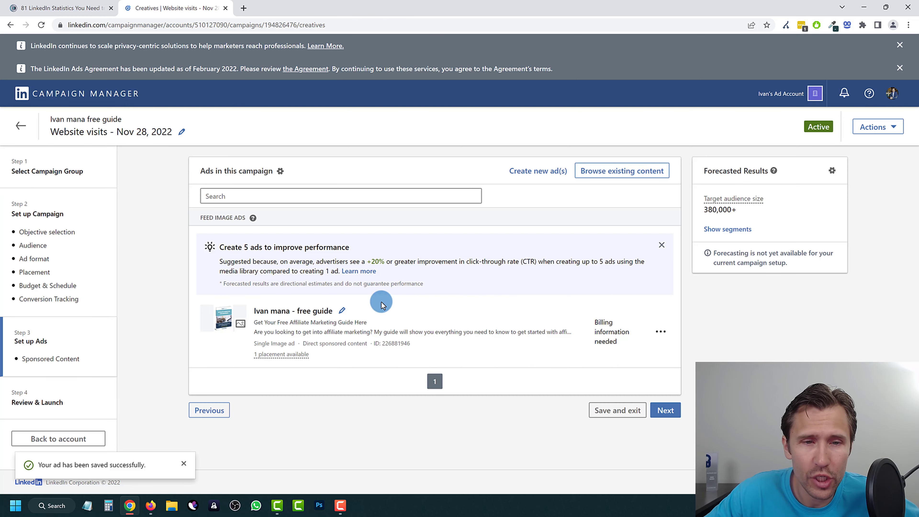
left_click(341, 313)
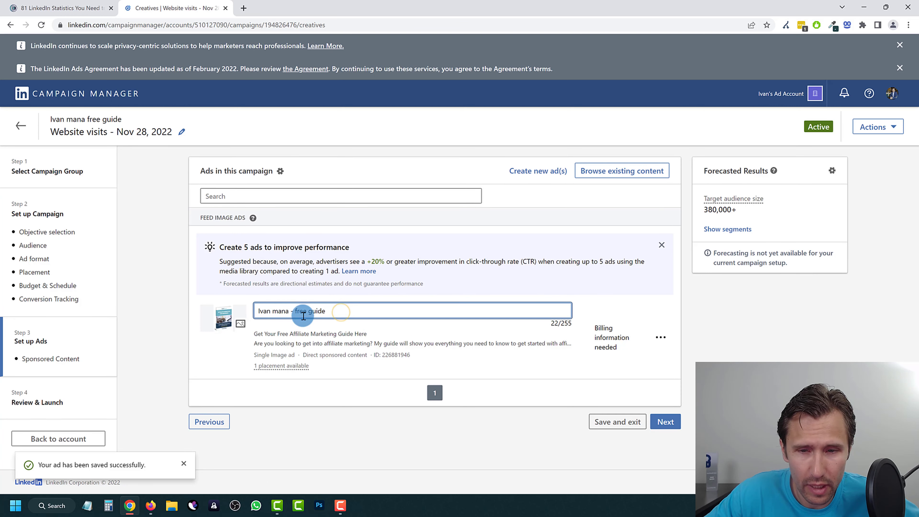
left_click(661, 337)
left_click(624, 351)
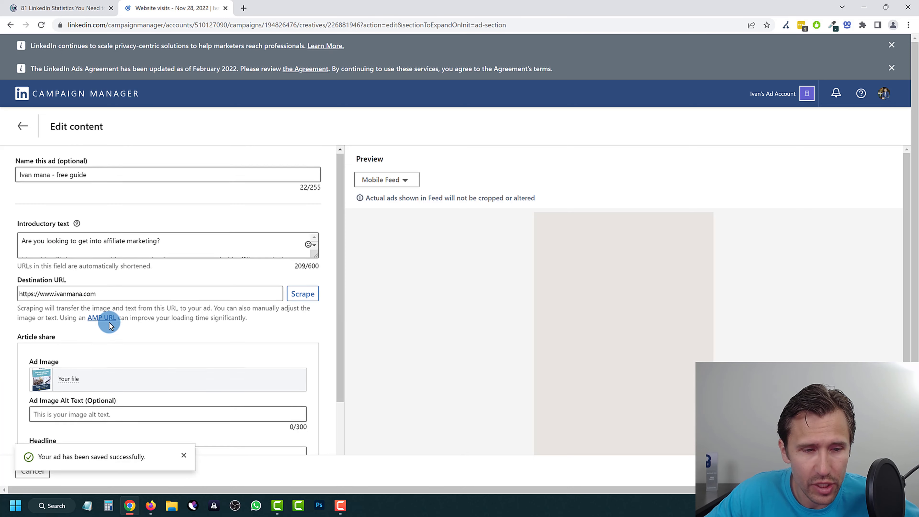
scroll(120, 326, "down", 3)
left_click(186, 465)
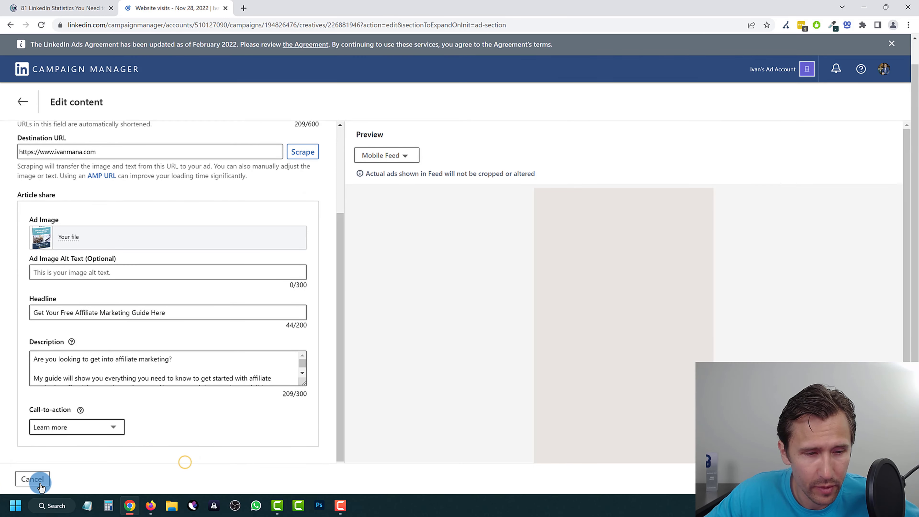
left_click(33, 479)
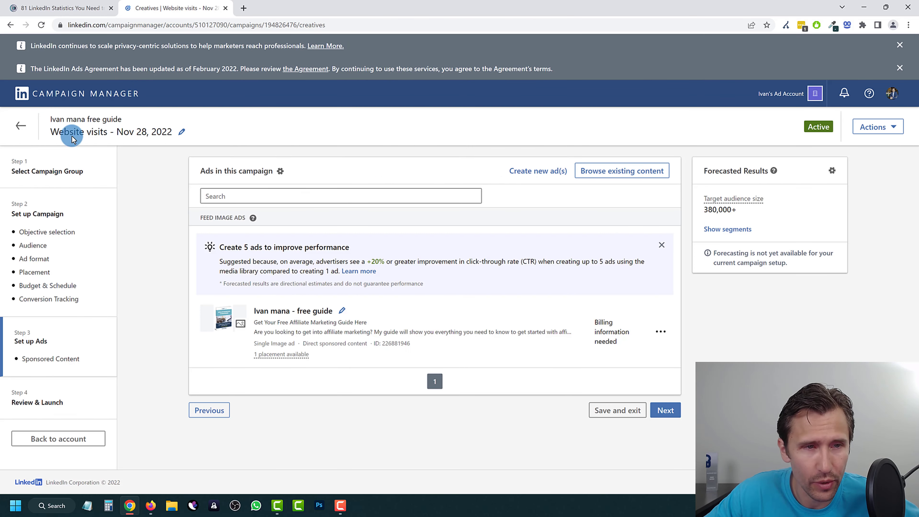
Return to the campaigns list and open the Website visits campaign's settings for editing.
left_click(21, 126)
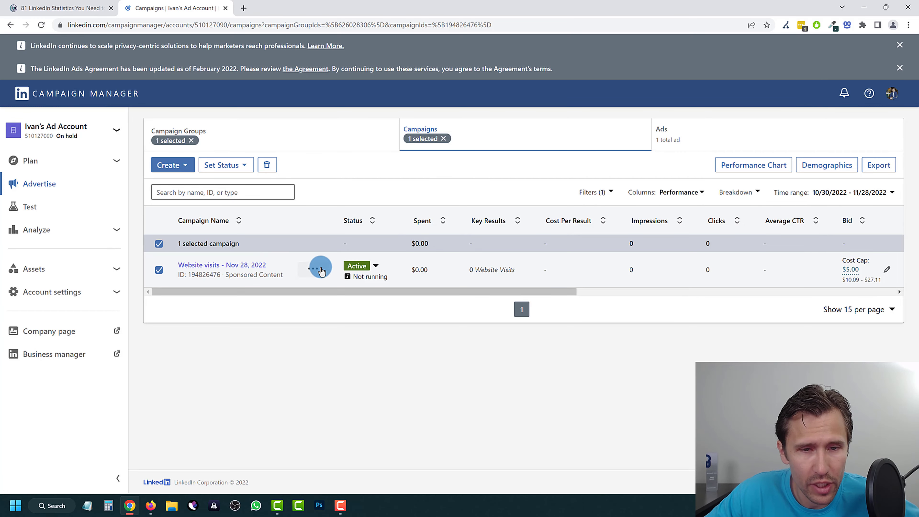
left_click(310, 270)
left_click(305, 292)
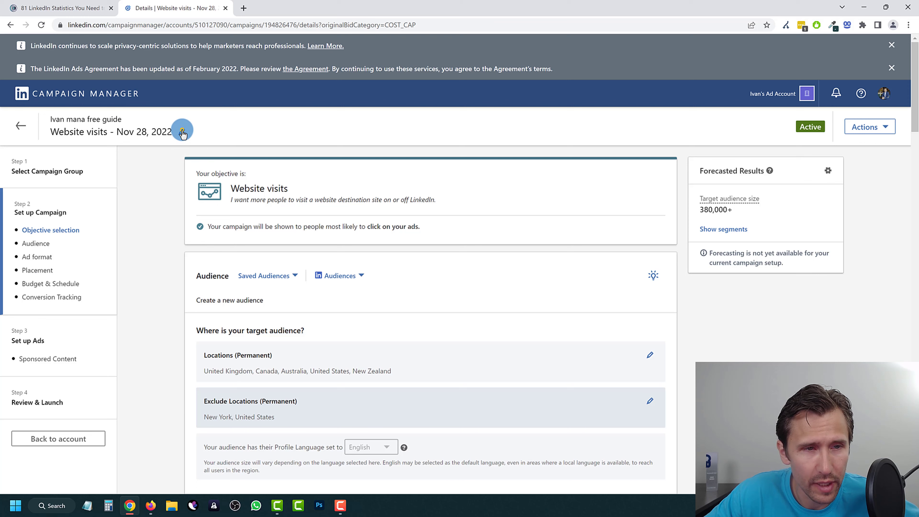
Replace the campaign name with its targeting summary: "T1 Countries | 5-12 y.e. 25-54/ PPC + SEM / Social Sciences".
left_click(182, 131)
scroll(205, 264, "down", 3)
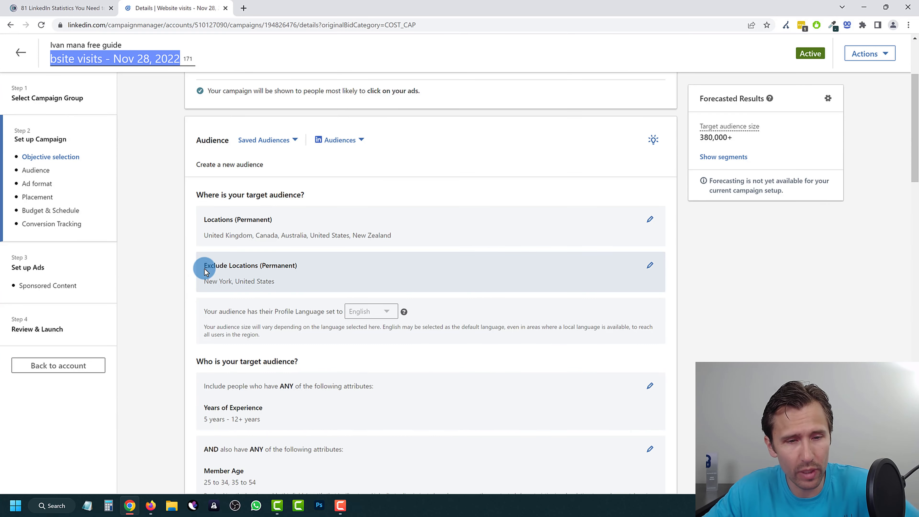
scroll(201, 276, "down", 4)
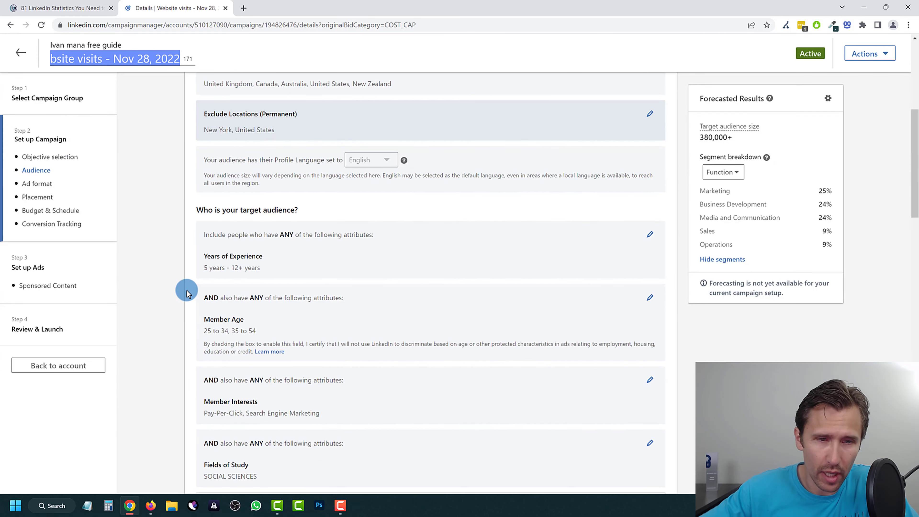
type("T1 Countries | 5-12 y.e.")
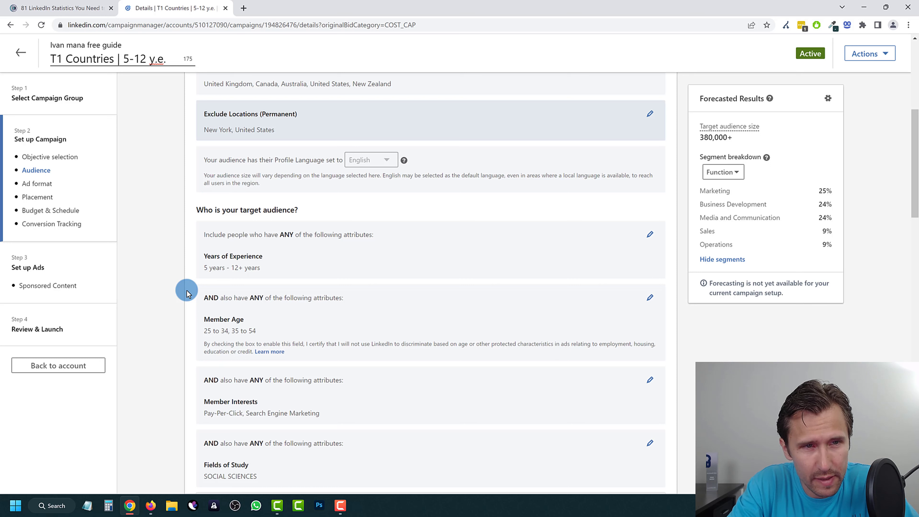
type("25-")
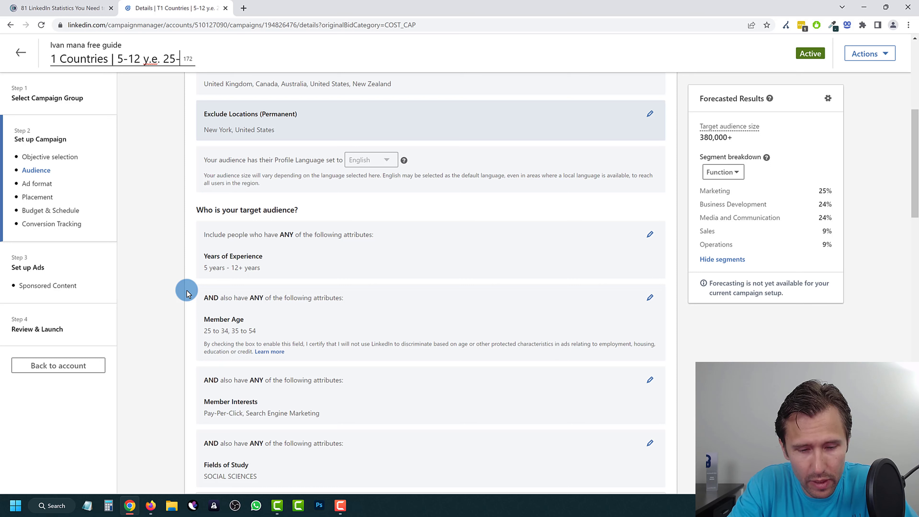
type("54/ ")
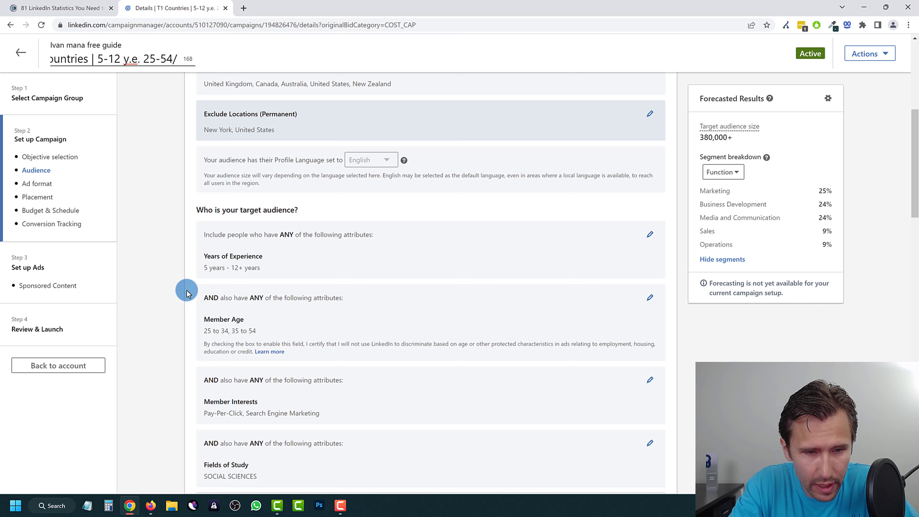
type("PPC/")
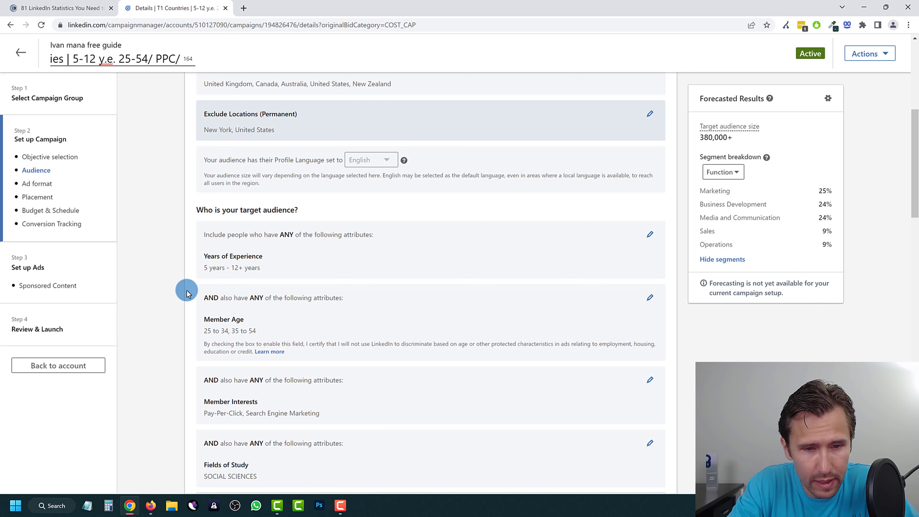
key("BackSpace")
type("+ SEM")
scroll(256, 305, "down", 3)
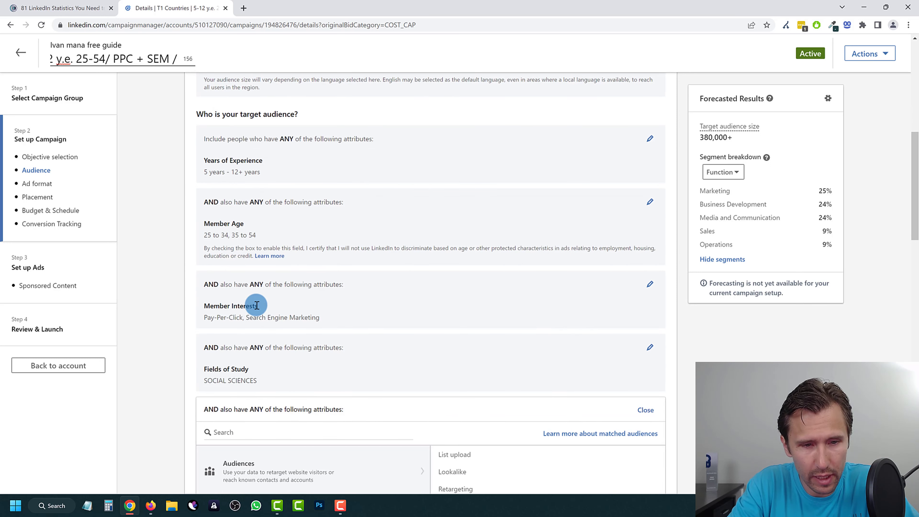
type("/ Social Sciences")
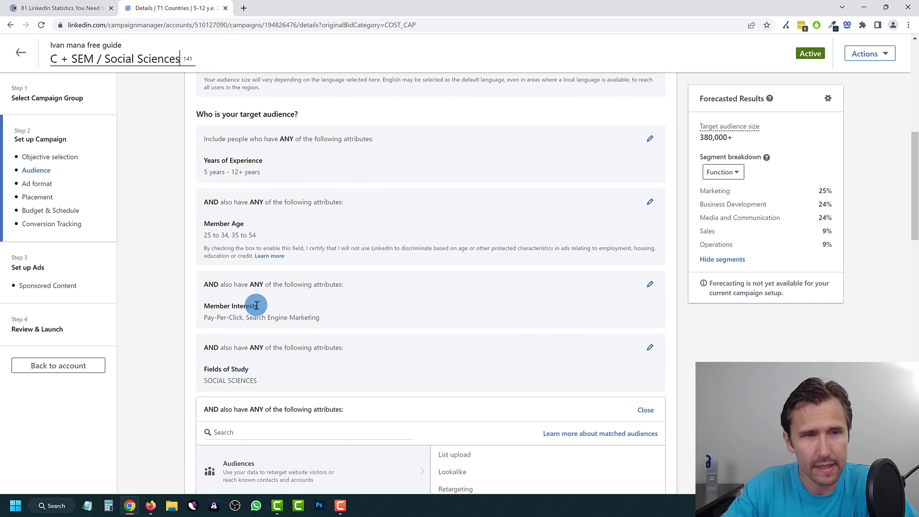
Even out the separators in the campaign name so it reads "T1 Countries | 5-12 y.e. / 25-54 / PPC + SEM / Social Sciences".
left_click_drag(96, 59, 127, 57)
left_click(165, 59)
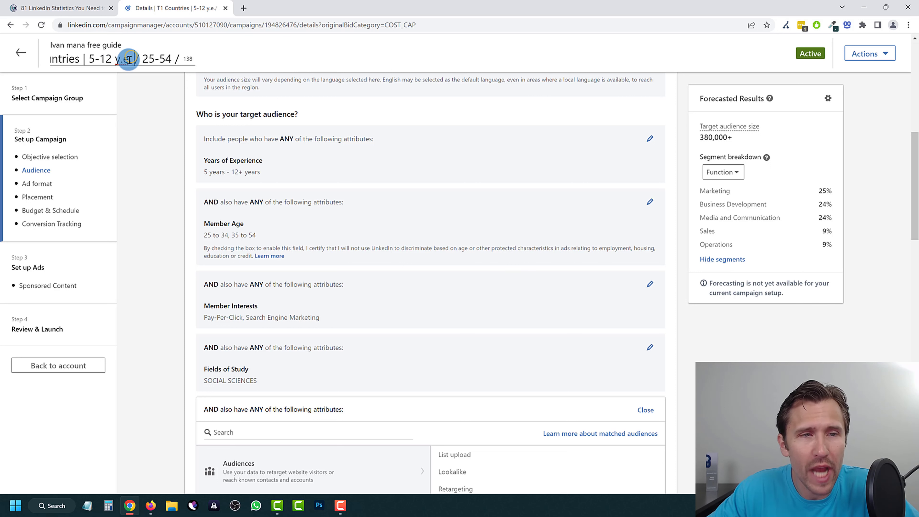
left_click_drag(75, 63, 137, 59)
left_click(143, 152)
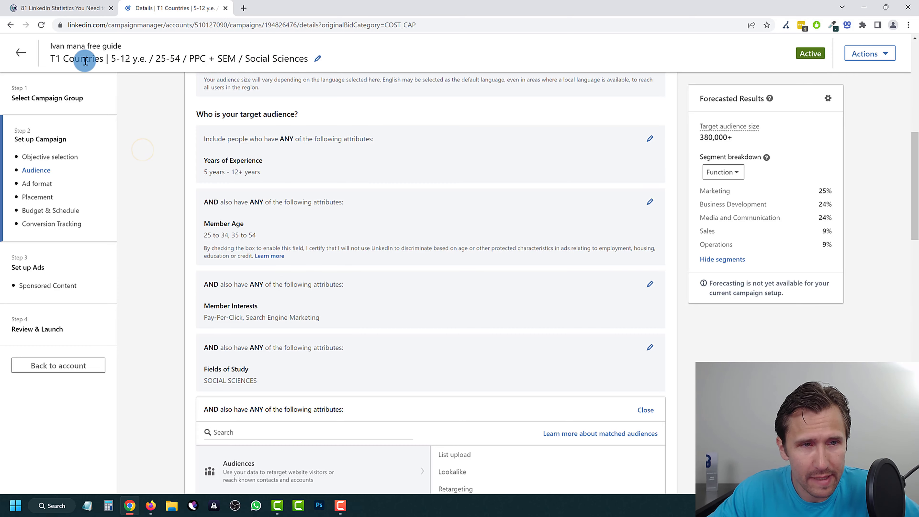
Proceed to the campaign's ad setup and append "image" to the free guide ad's name.
scroll(567, 379, "down", 2)
scroll(566, 379, "down", 20)
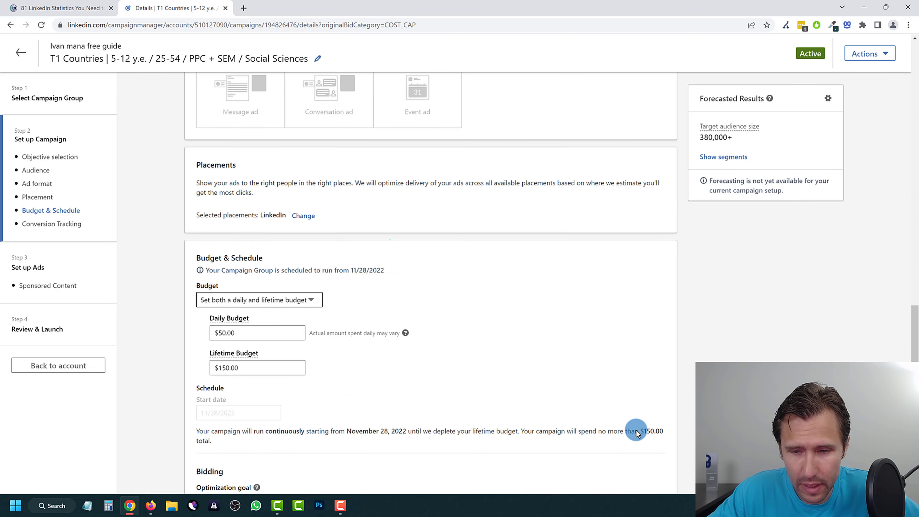
left_click(660, 450)
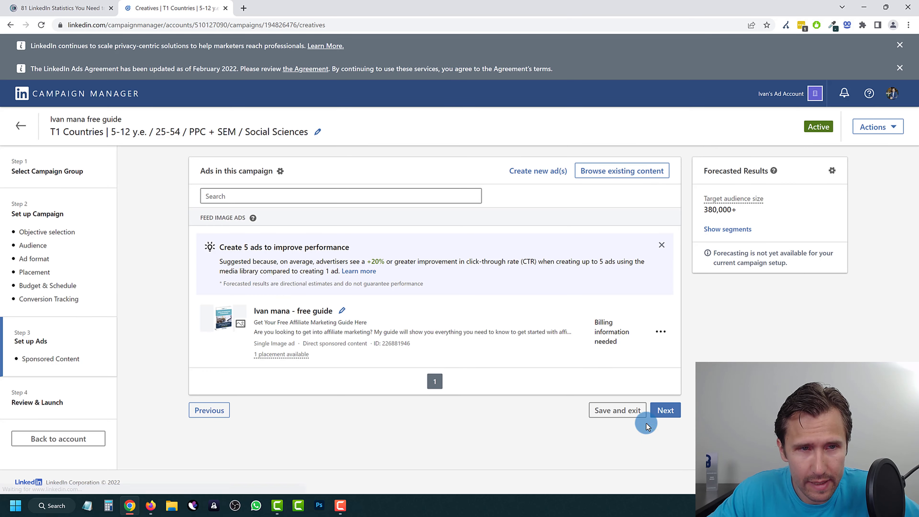
left_click(343, 311)
type("image")
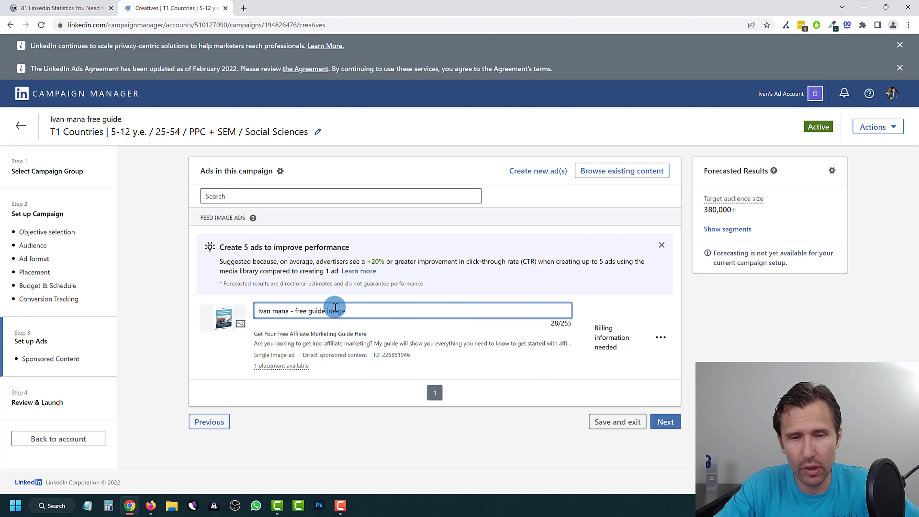
key("Return")
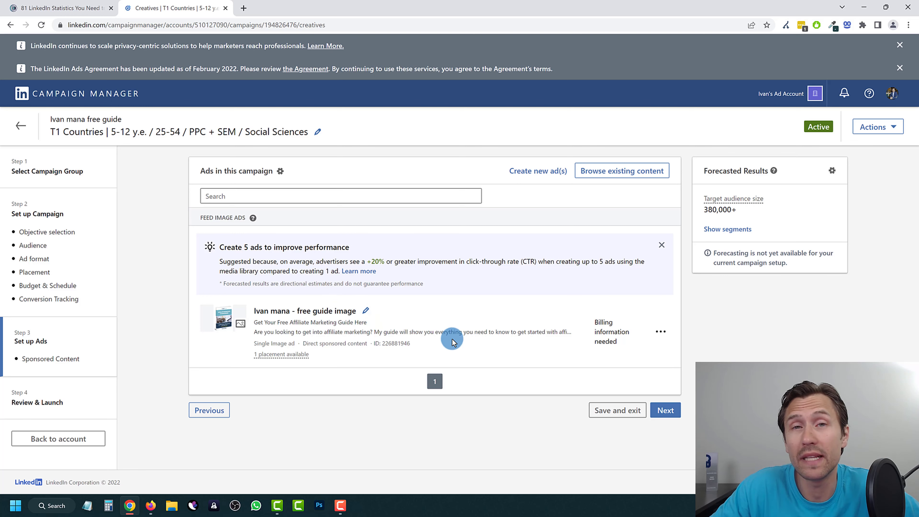
Proceed to the campaign's review stage, then save the campaign and exit to the campaigns list.
left_click(665, 410)
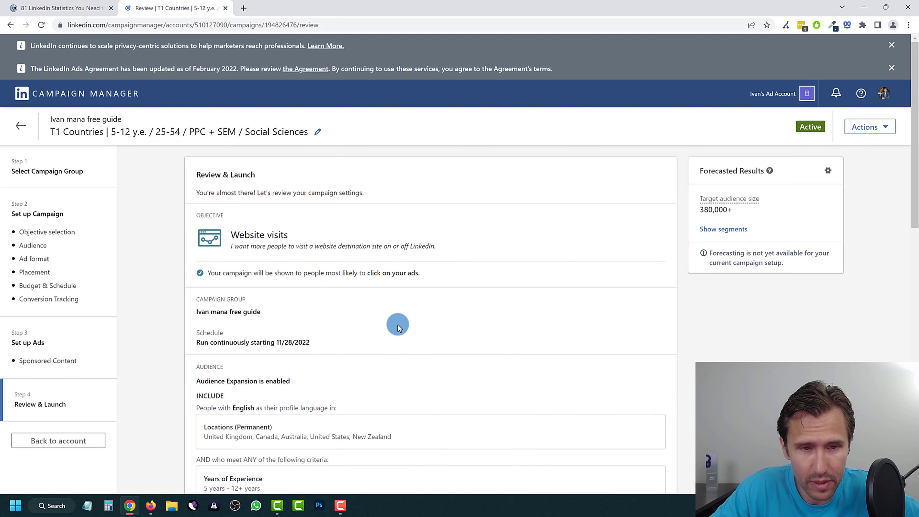
scroll(396, 324, "down", 10)
scroll(590, 425, "down", 1)
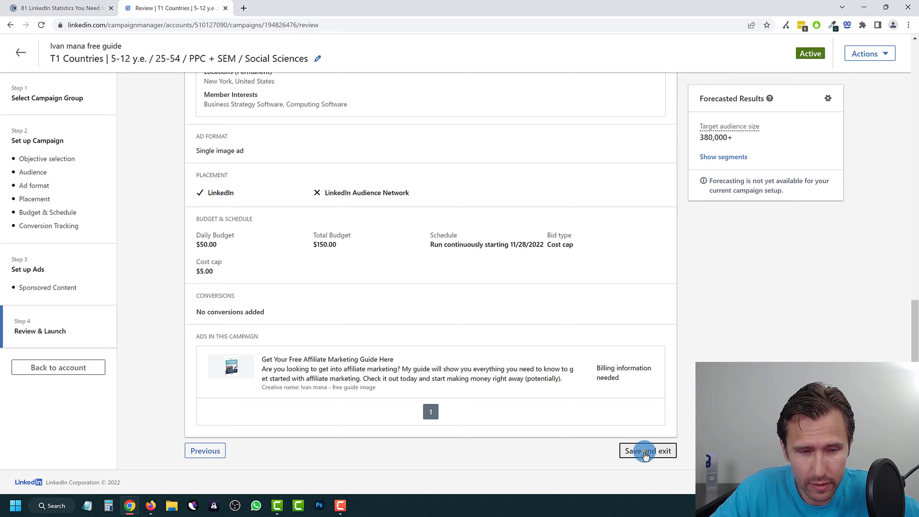
left_click(645, 452)
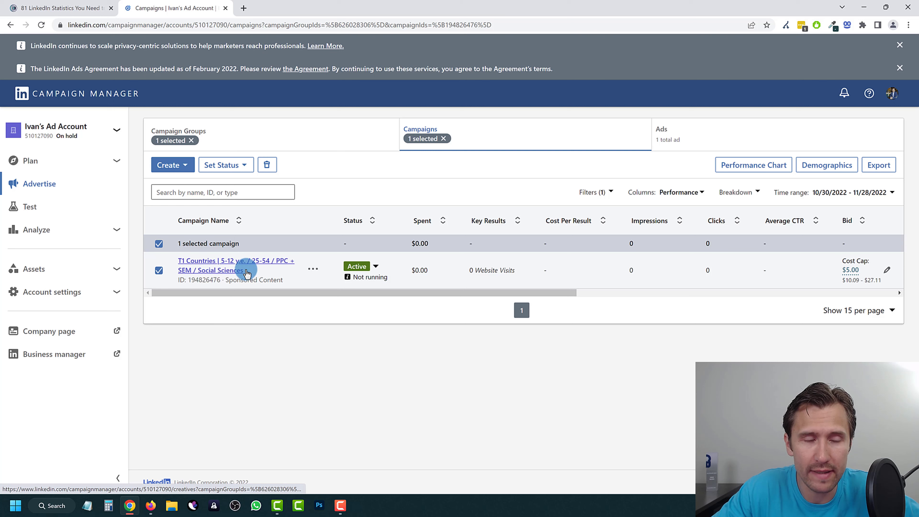
Check the campaign's ad and its campaign group, then open the ad account's billing center.
left_click(666, 134)
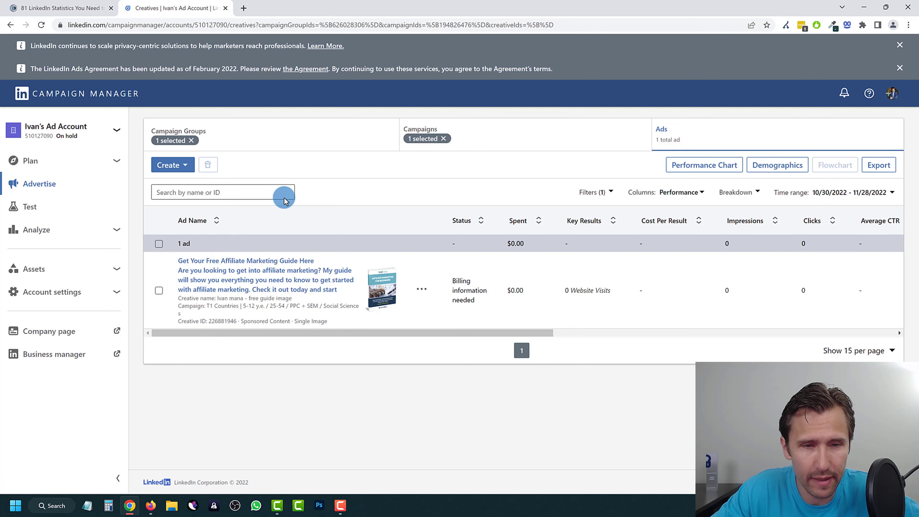
left_click(285, 131)
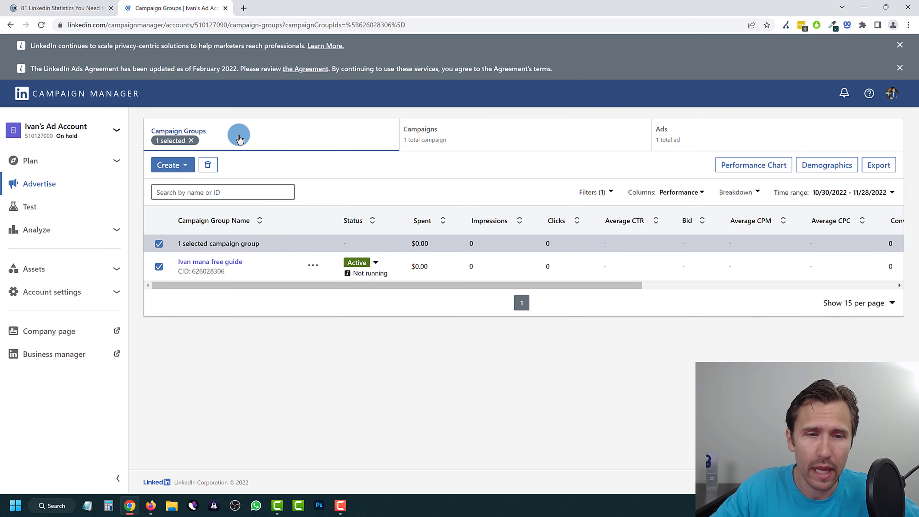
left_click(106, 294)
left_click(58, 336)
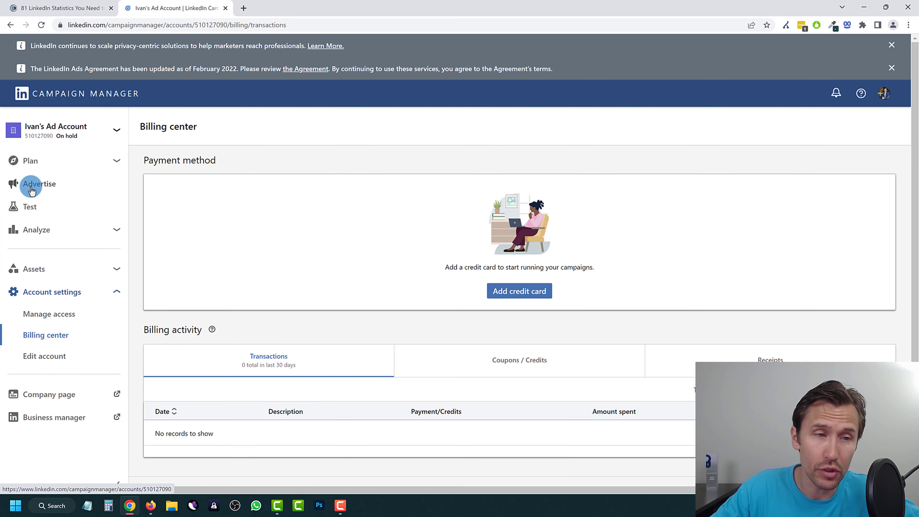
Return to the campaign groups and examine the performance columns through to conversions and leads.
left_click(40, 184)
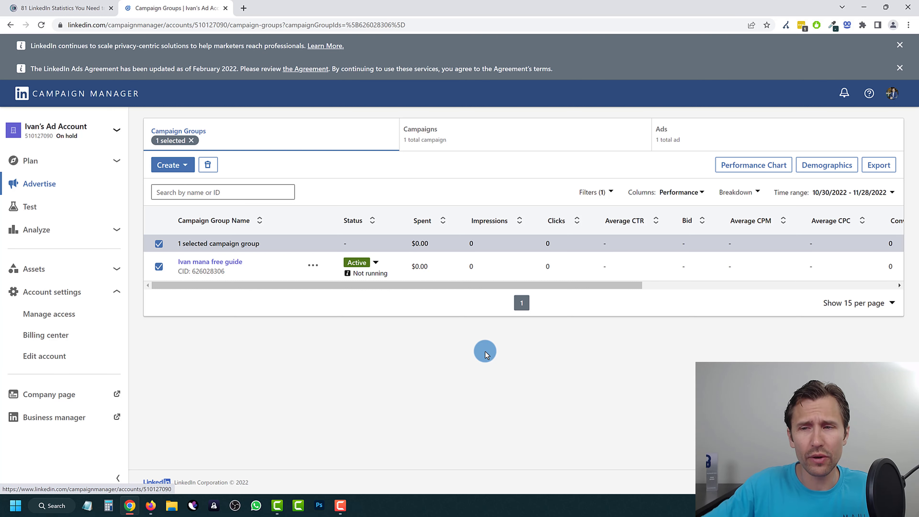
left_click_drag(556, 285, 696, 300)
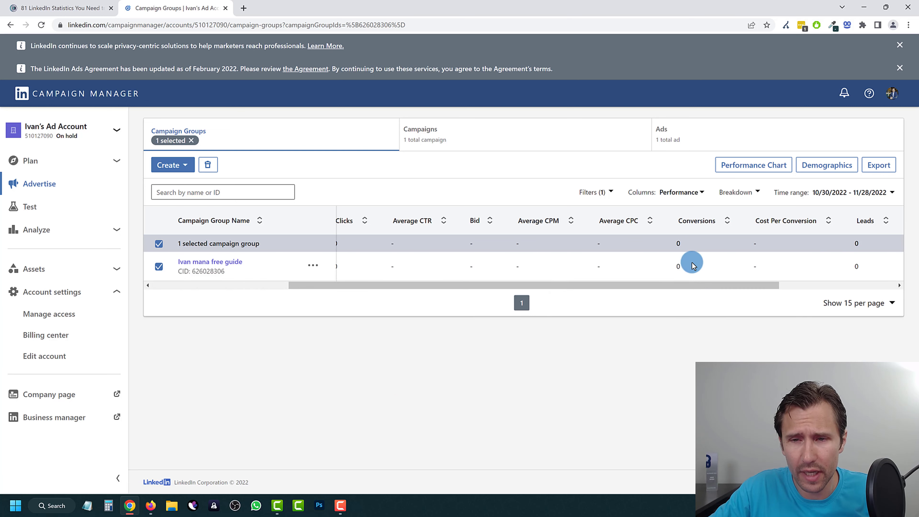
left_click_drag(625, 285, 354, 323)
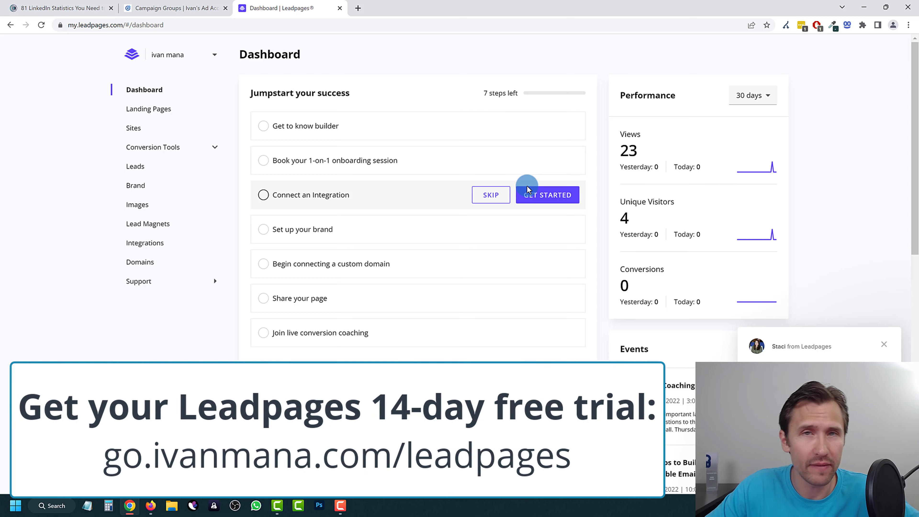
In Leadpages, dismiss the chat message and preview the published Landing Page and Thank you Page.
left_click(884, 344)
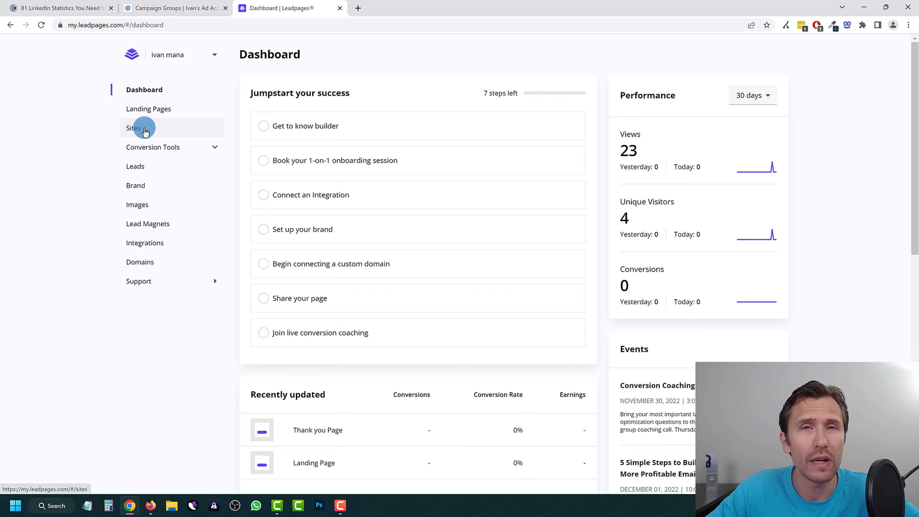
left_click(165, 105)
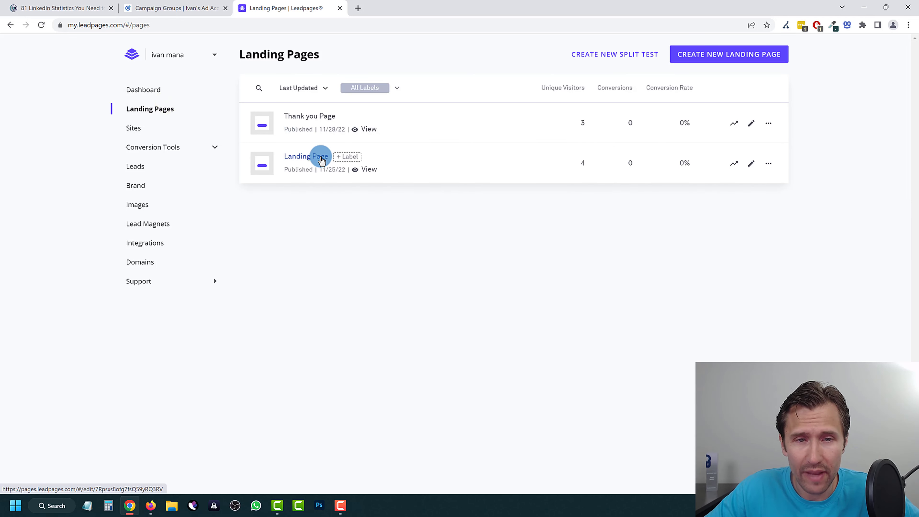
left_click(368, 169)
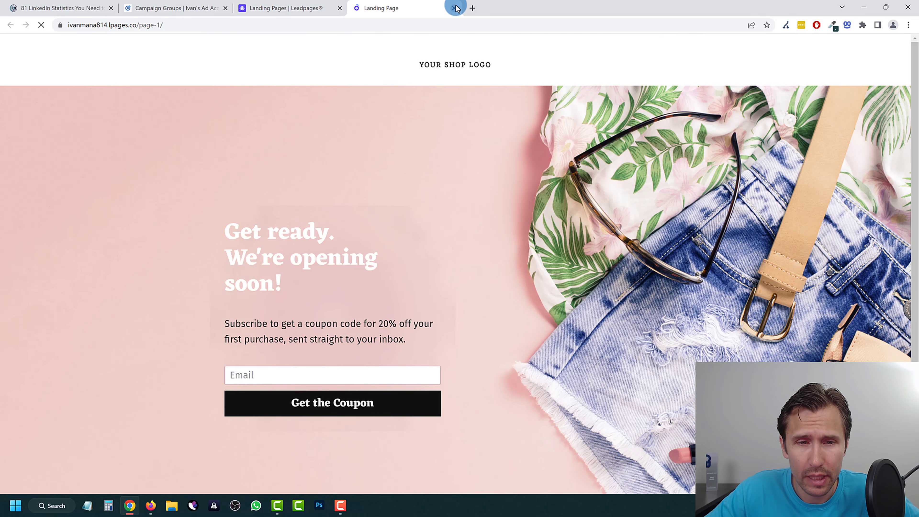
left_click(456, 8)
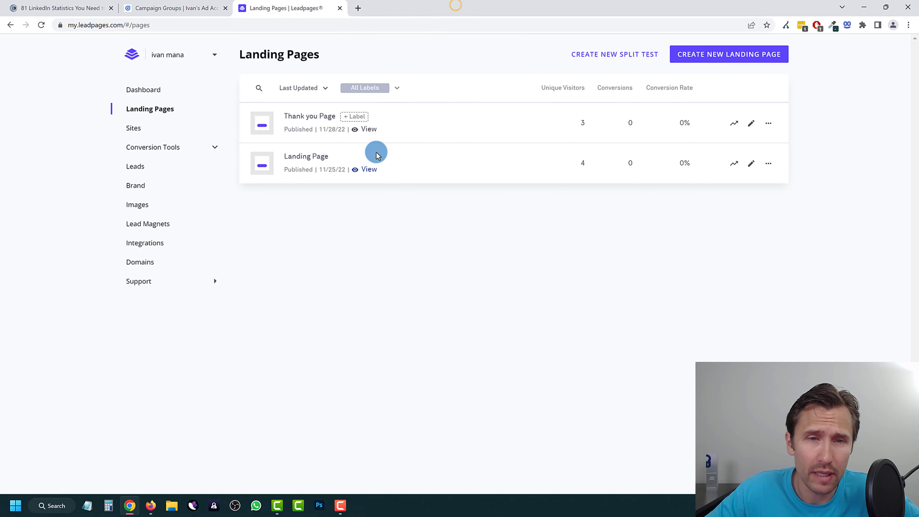
left_click(372, 128)
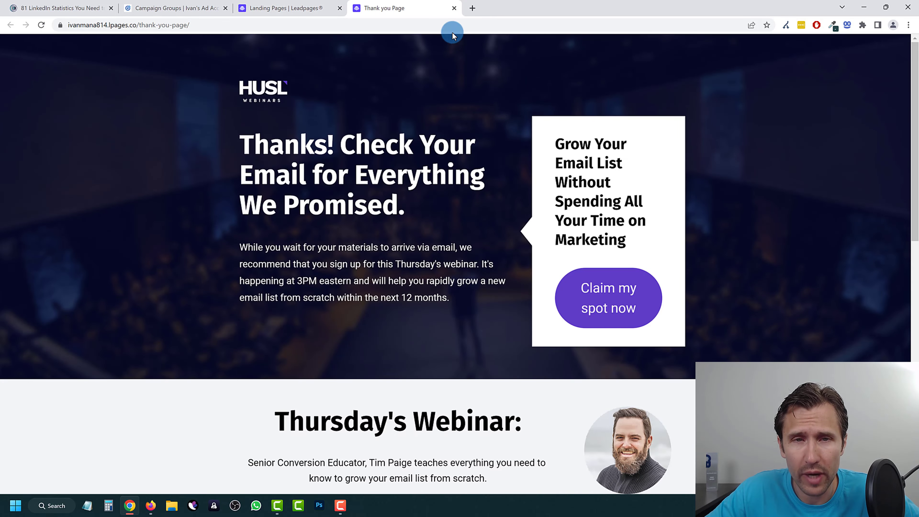
left_click(454, 8)
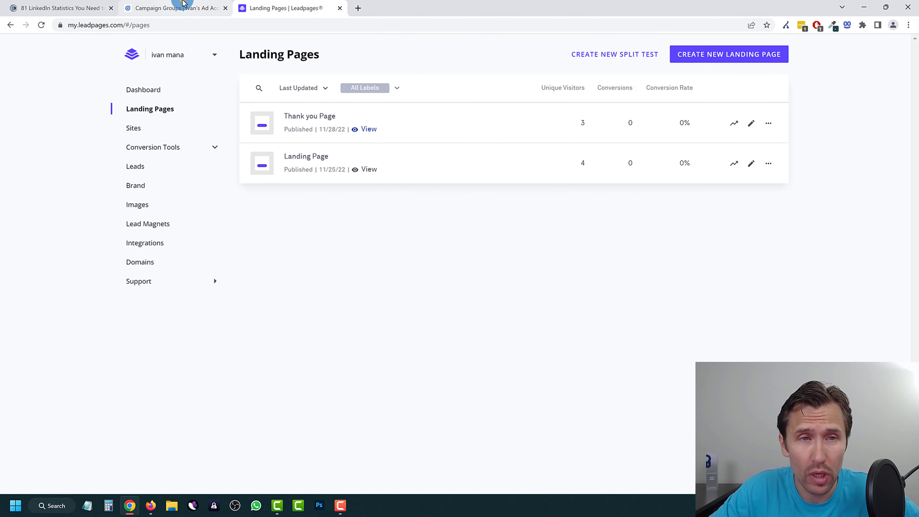
Switch to LinkedIn Campaign Manager, create an Insight Tag and copy its code for installing the tag yourself.
left_click(174, 8)
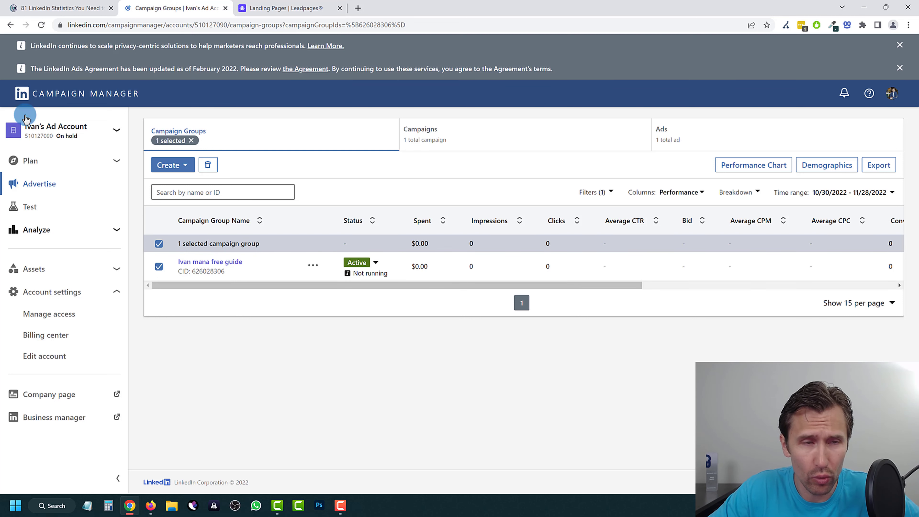
left_click(116, 231)
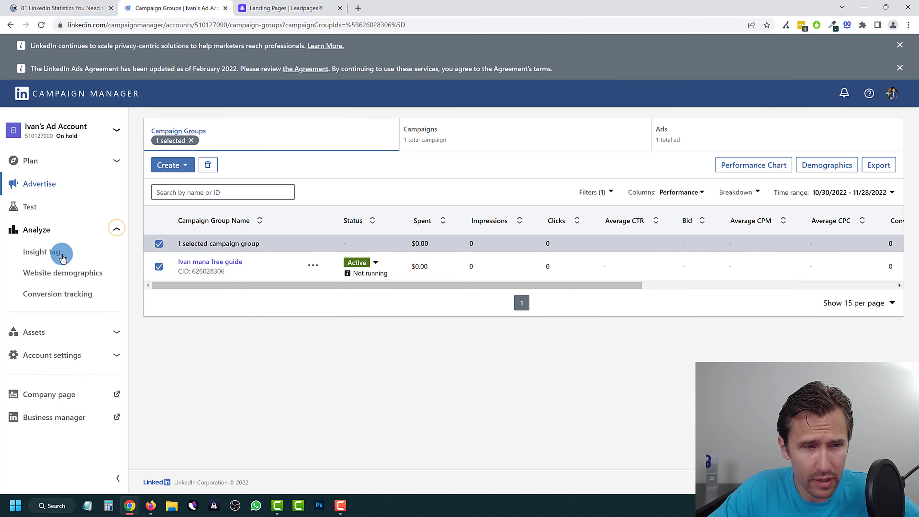
left_click(44, 253)
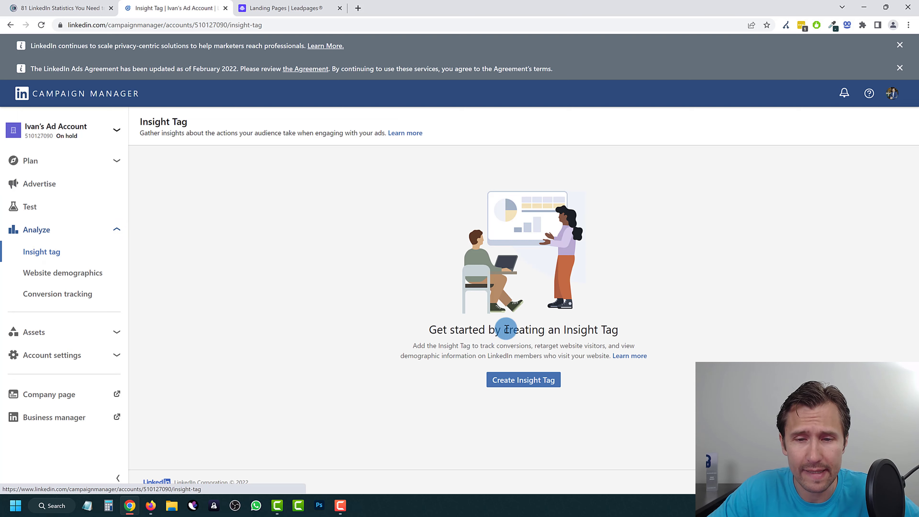
left_click(506, 383)
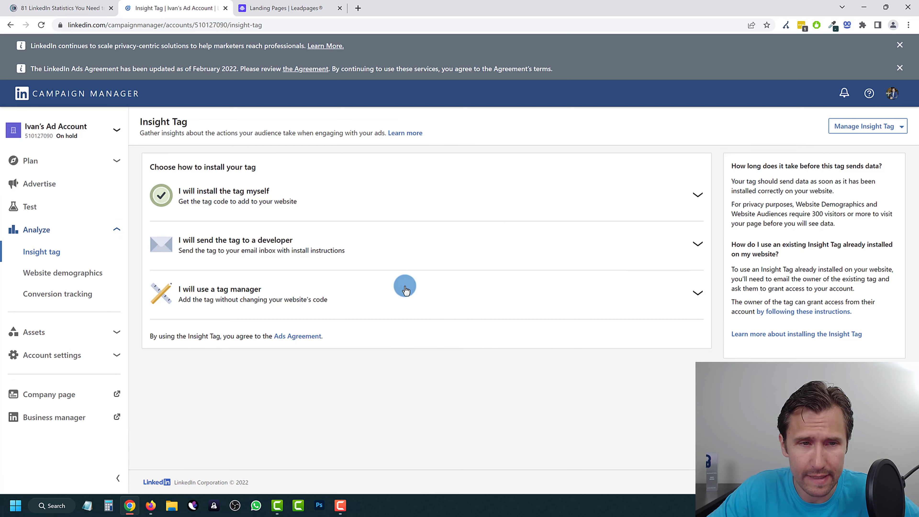
left_click(232, 198)
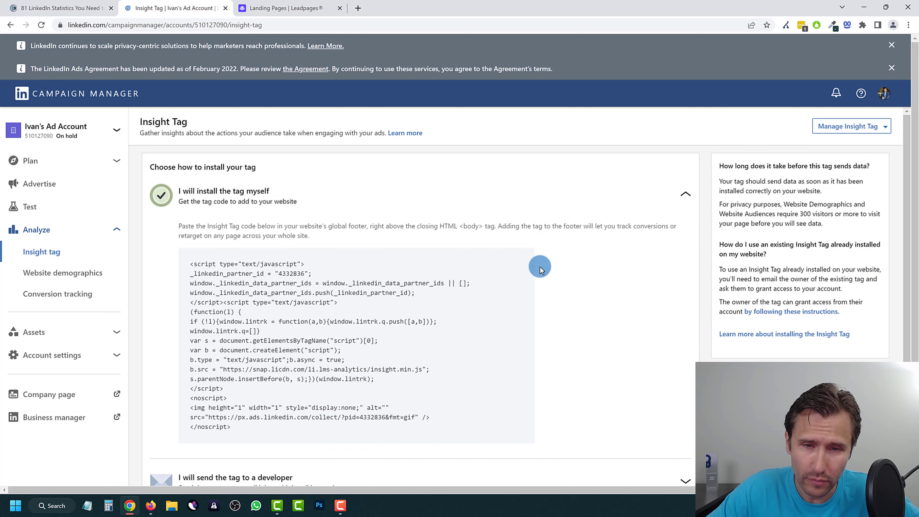
left_click(346, 345)
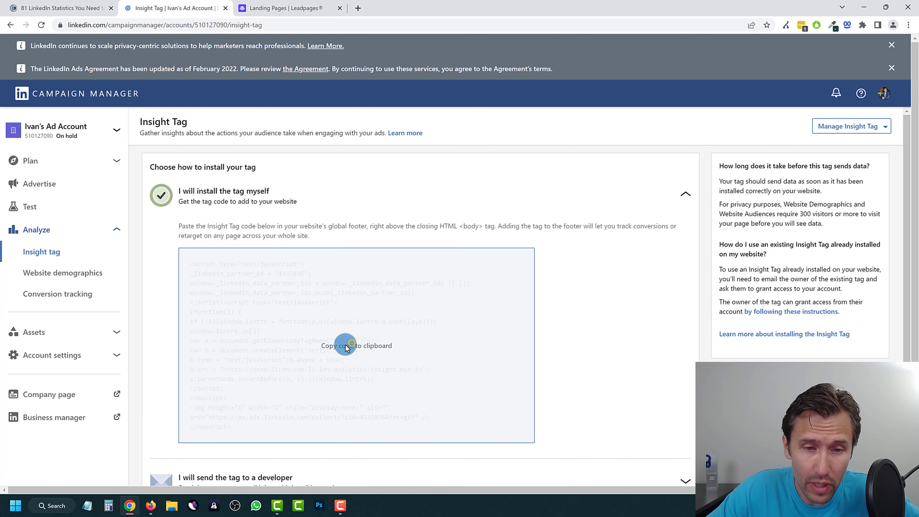
In Leadpages, open the Landing Page's analytics settings and paste the Insight Tag code immediately before the closing body tag.
left_click(291, 8)
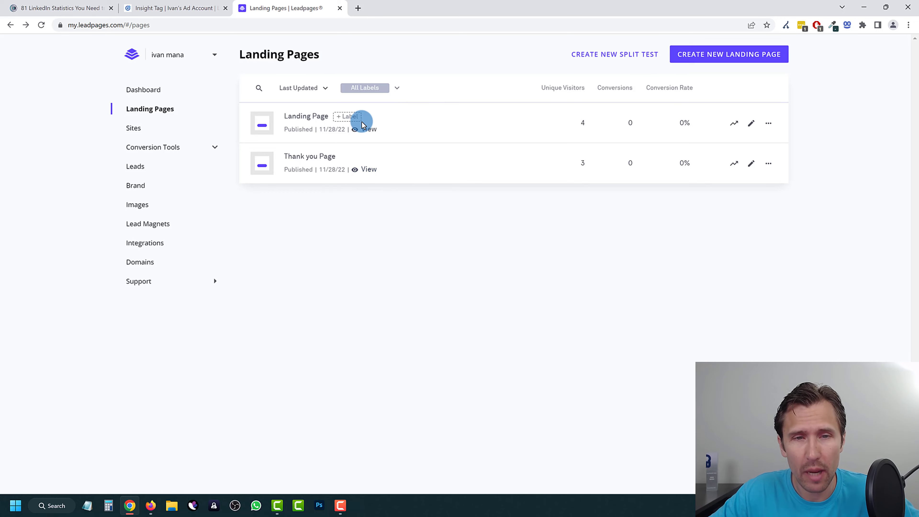
left_click(751, 123)
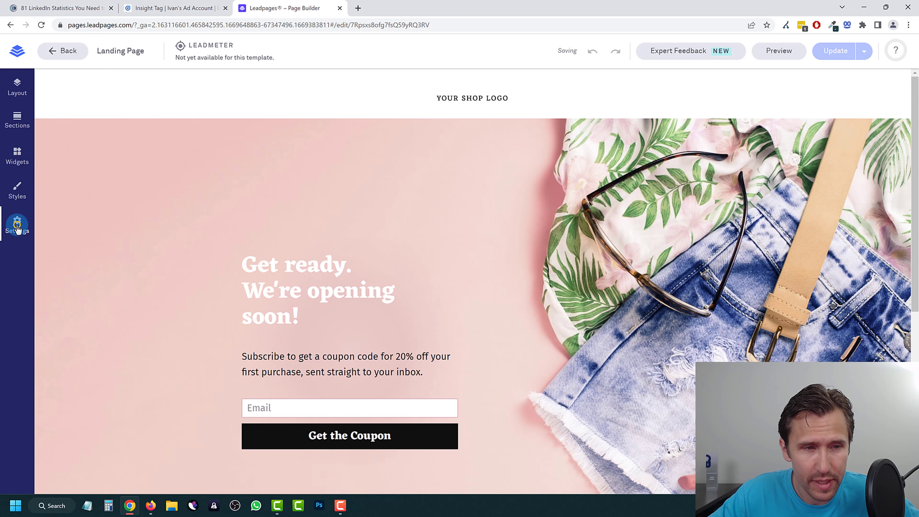
left_click(17, 226)
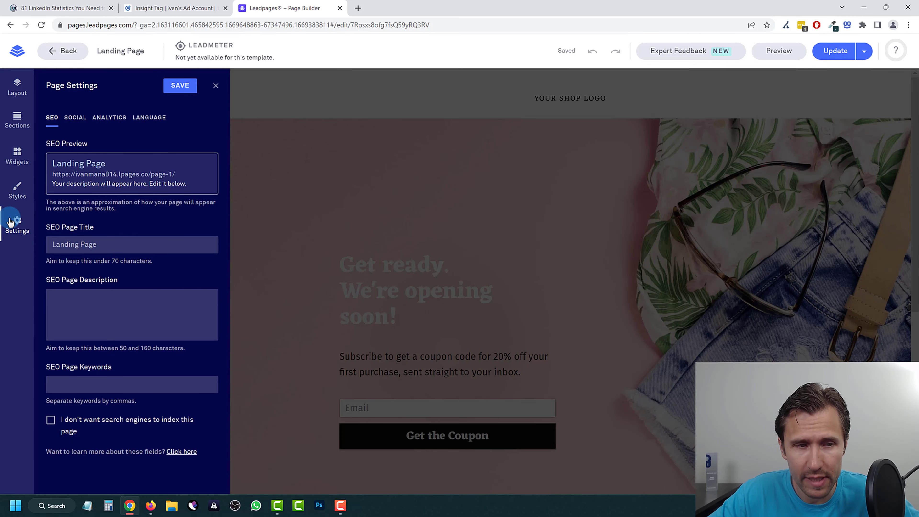
left_click(105, 116)
left_click(103, 407)
right_click(74, 405)
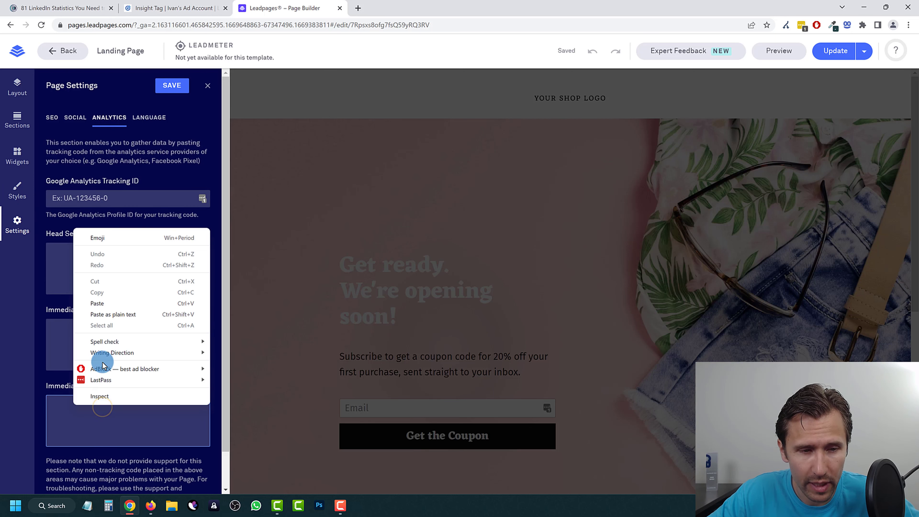
left_click(104, 301)
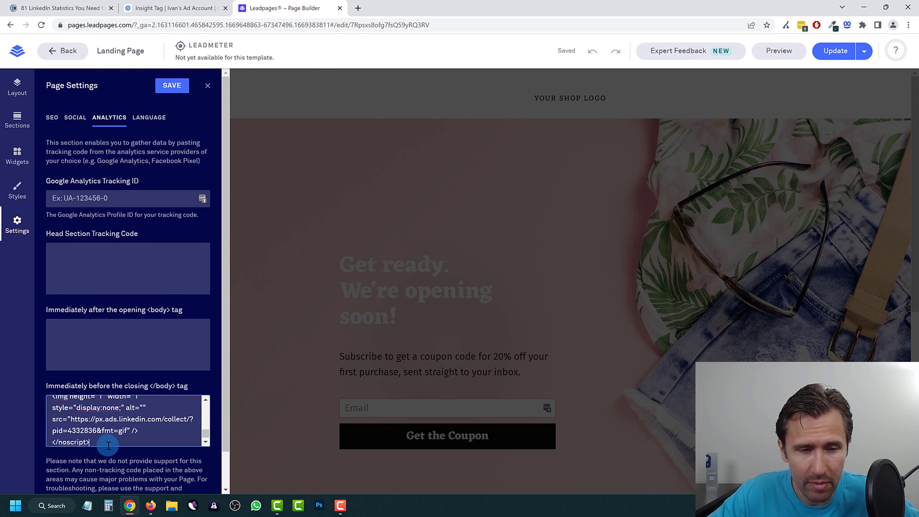
Check the start of the pasted code and the Insight Tag placement instruction in LinkedIn Campaign Manager.
left_click_drag(109, 445, 45, 376)
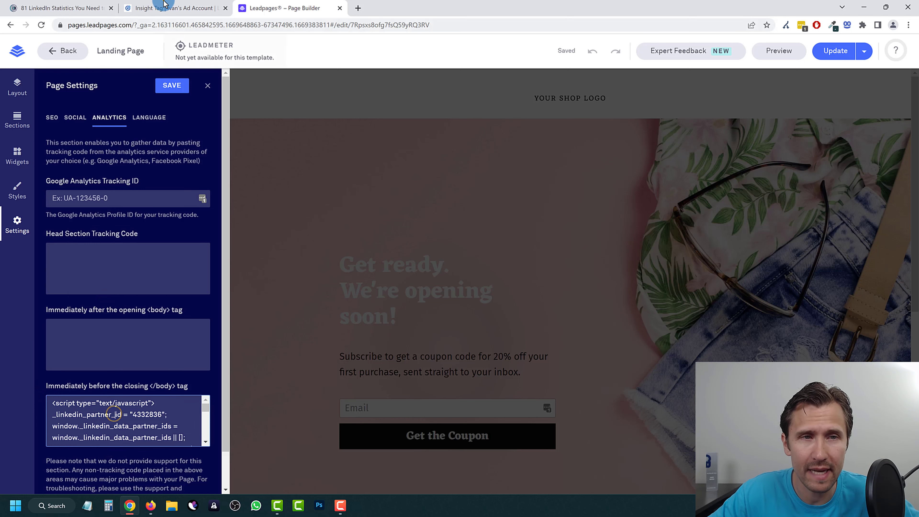
left_click(163, 7)
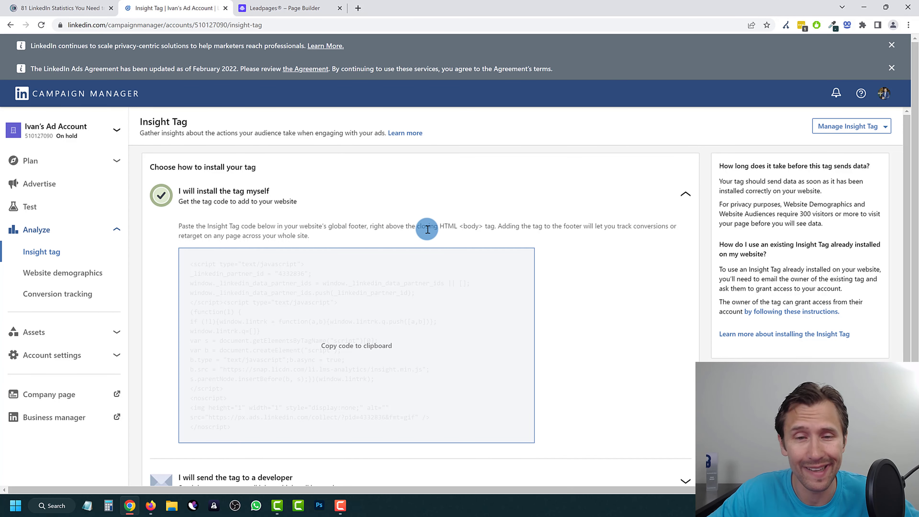
left_click_drag(366, 227, 483, 226)
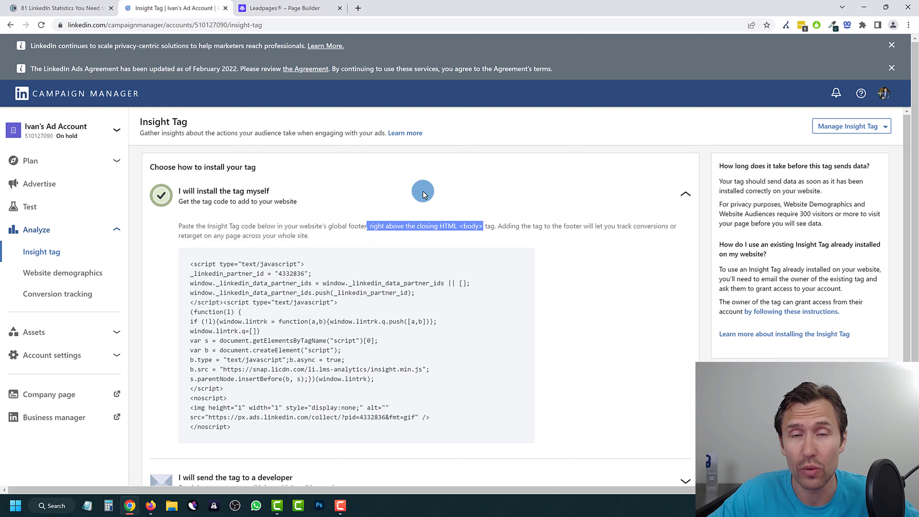
Back in Leadpages, save the Landing Page's analytics settings and publish the page update.
left_click(282, 7)
left_click(172, 85)
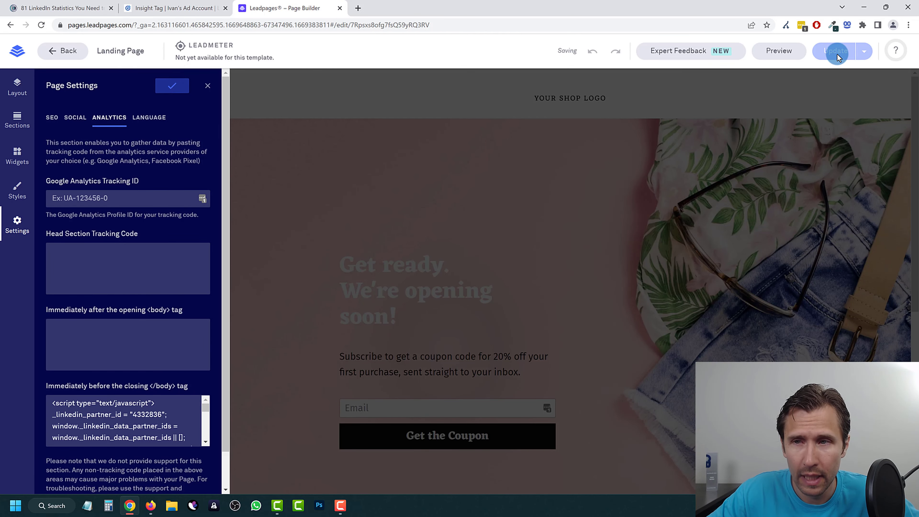
left_click(824, 54)
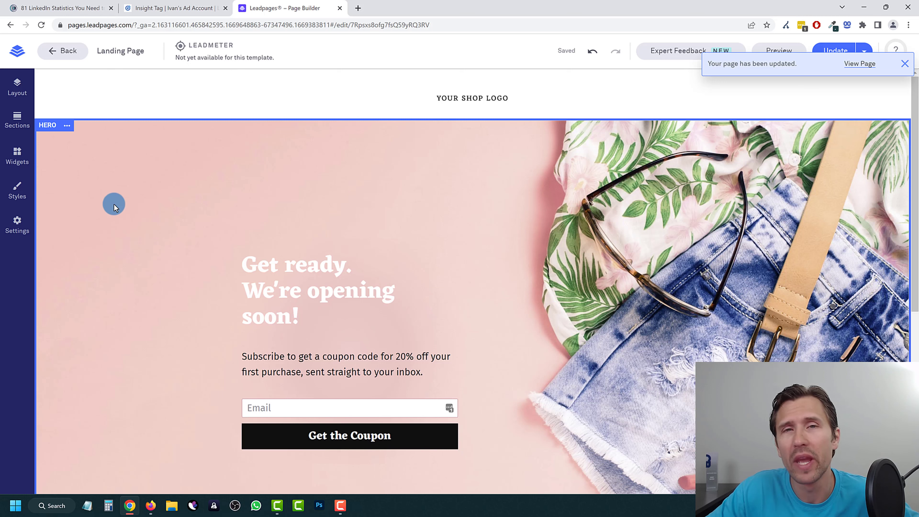
Open the Thank you Page for editing and paste the Insight Tag code immediately before its closing body tag.
left_click(67, 58)
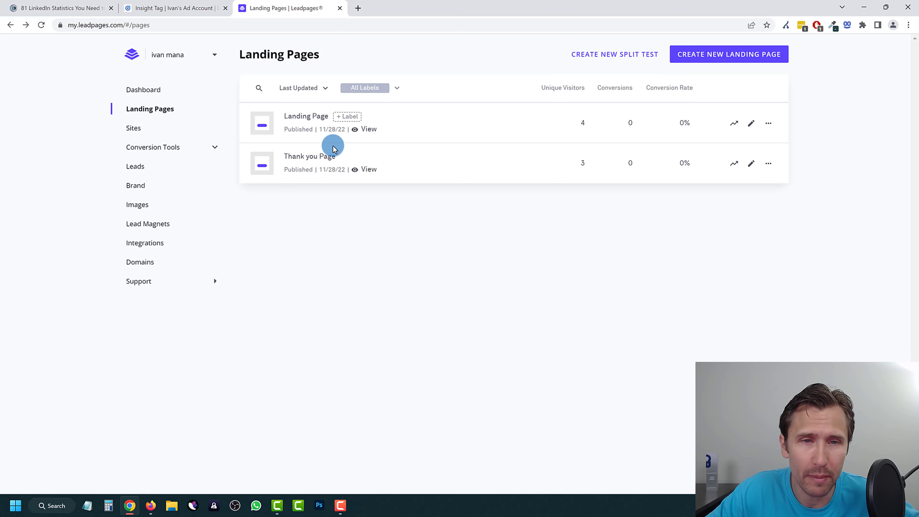
left_click(749, 164)
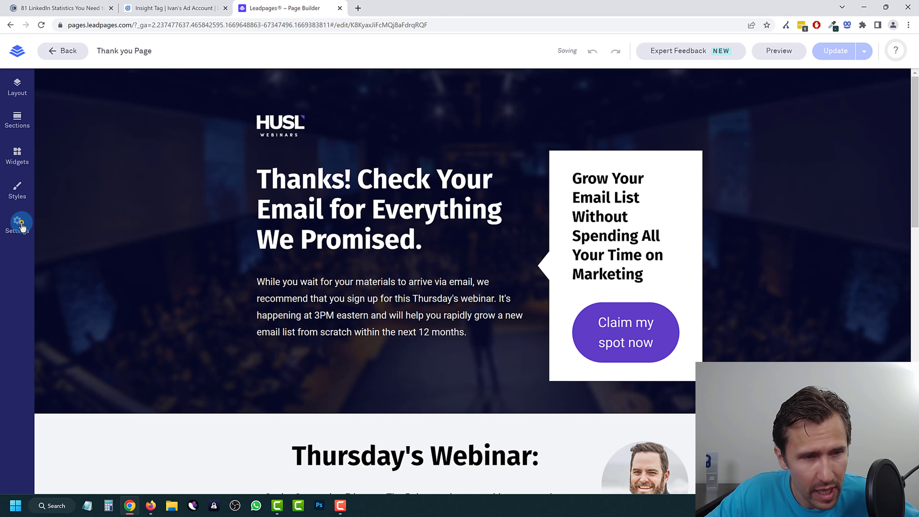
left_click(18, 222)
left_click(109, 117)
left_click(80, 410)
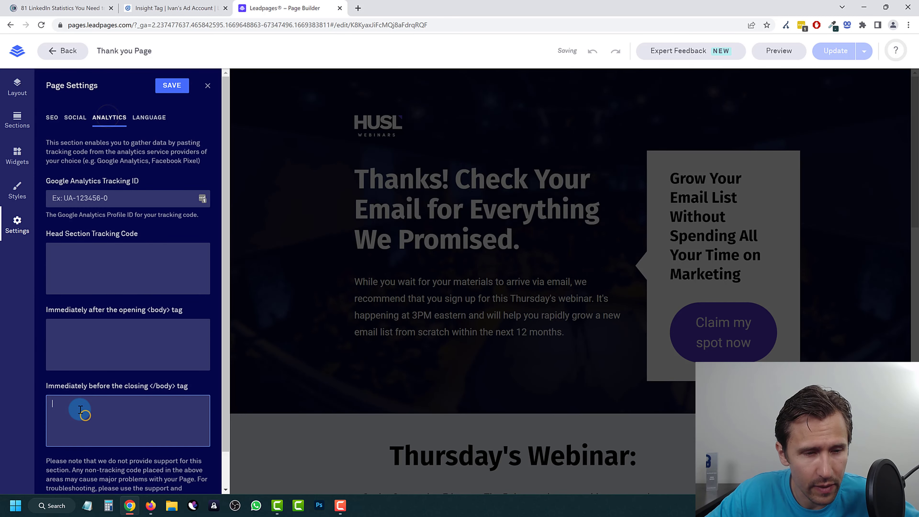
right_click(80, 410)
left_click(109, 307)
Save the Thank you Page's settings and publish its update, then return to the Insight Tag page in LinkedIn Campaign Manager.
left_click(166, 87)
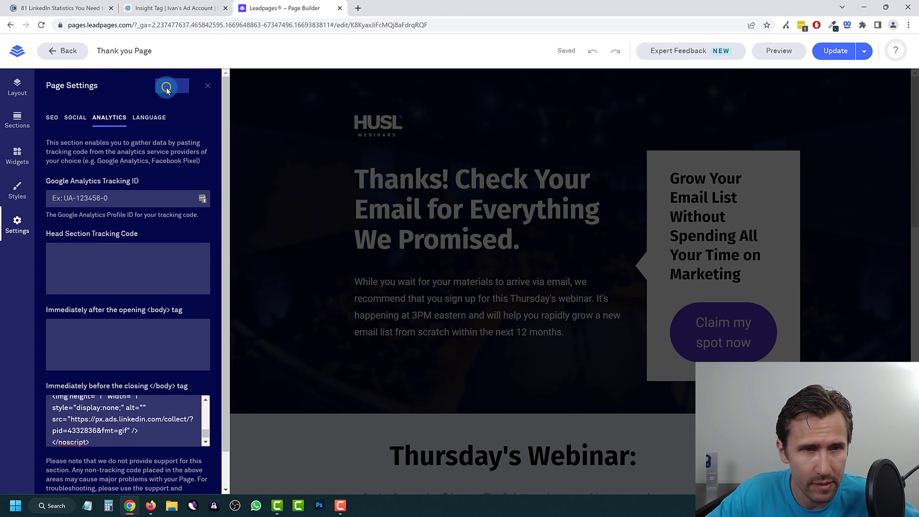
left_click(829, 52)
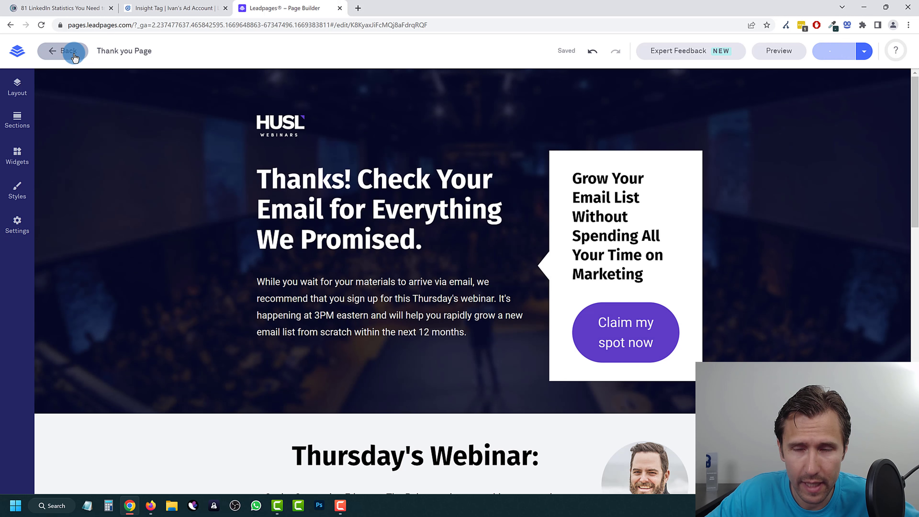
left_click(68, 51)
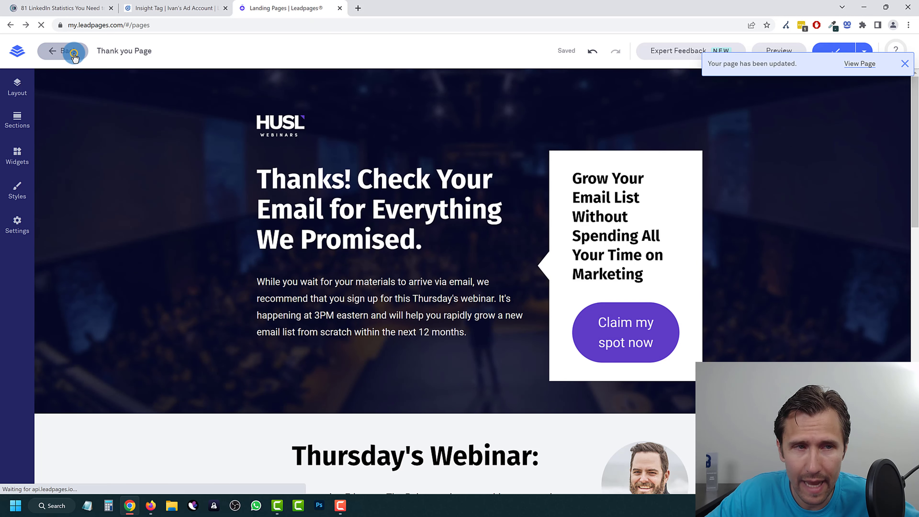
left_click(187, 5)
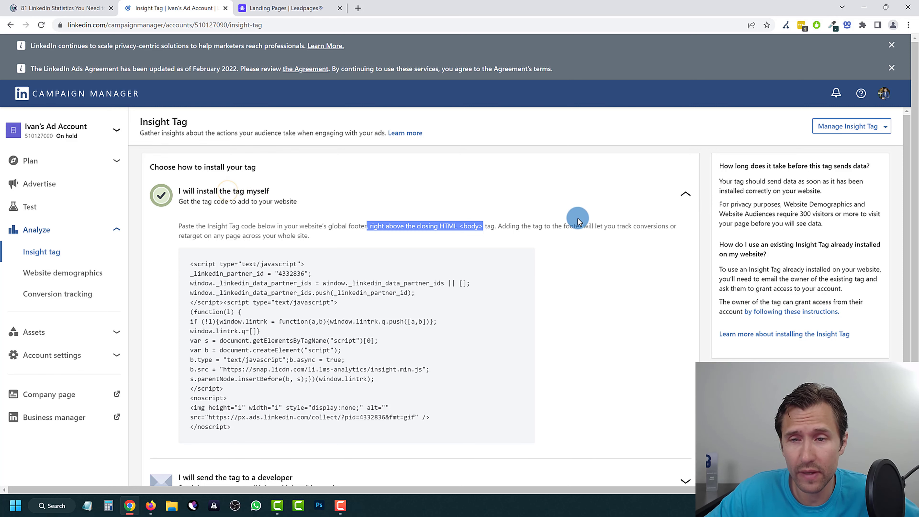
Examine the Insight Tag installation options for sending the tag to a developer and for using a tag manager.
scroll(452, 279, "down", 2)
scroll(459, 260, "up", 2)
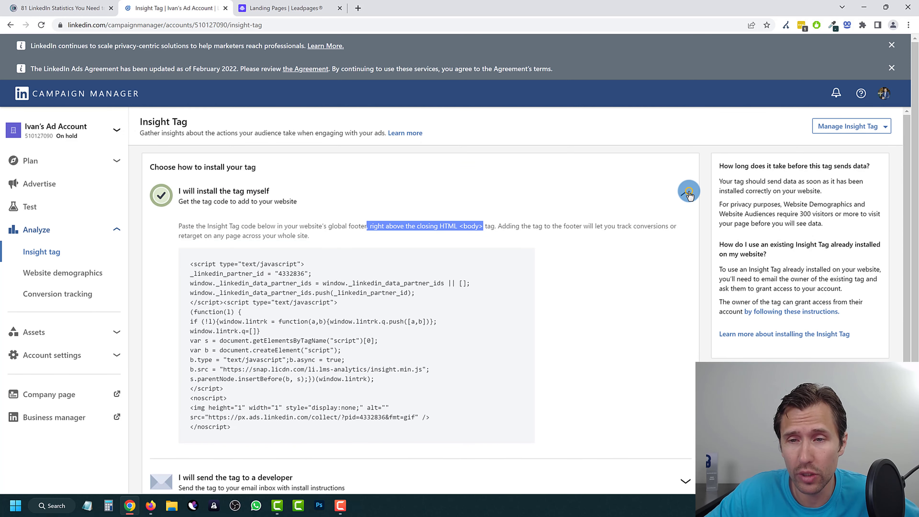
scroll(285, 390, "down", 2)
left_click(289, 390)
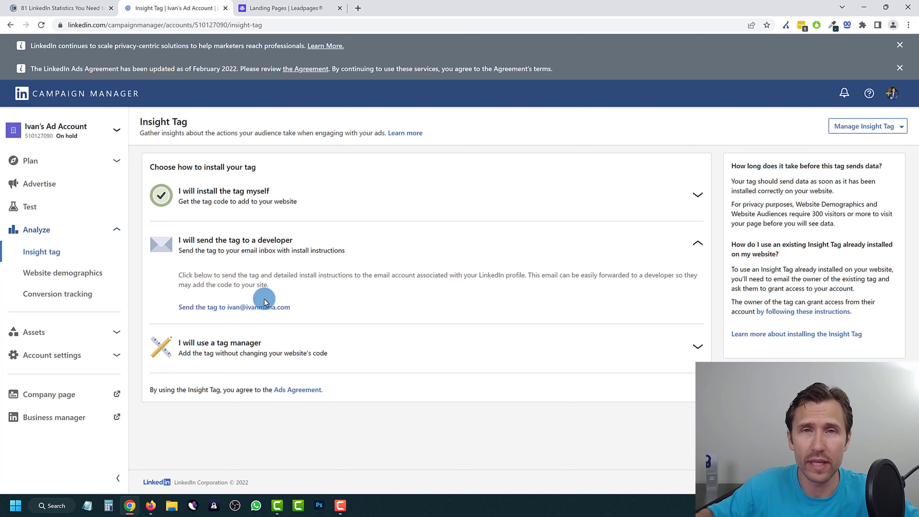
left_click(252, 347)
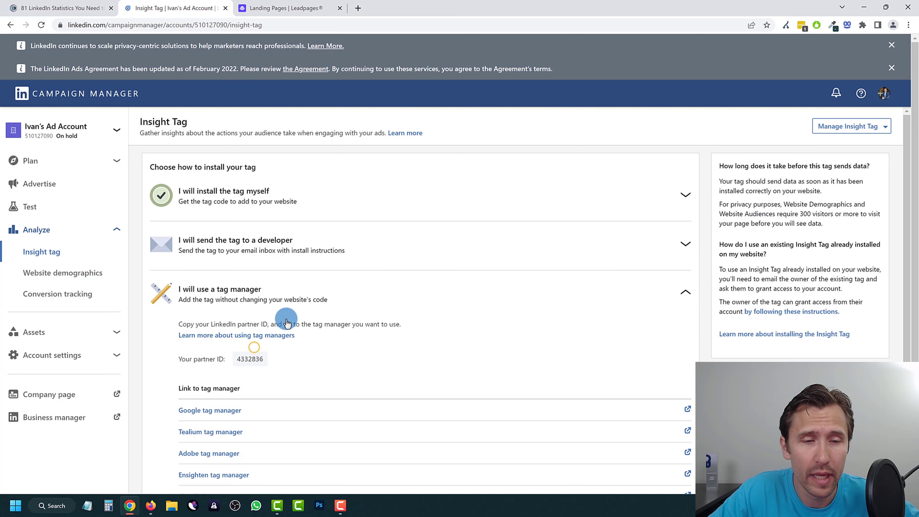
scroll(287, 318, "down", 1)
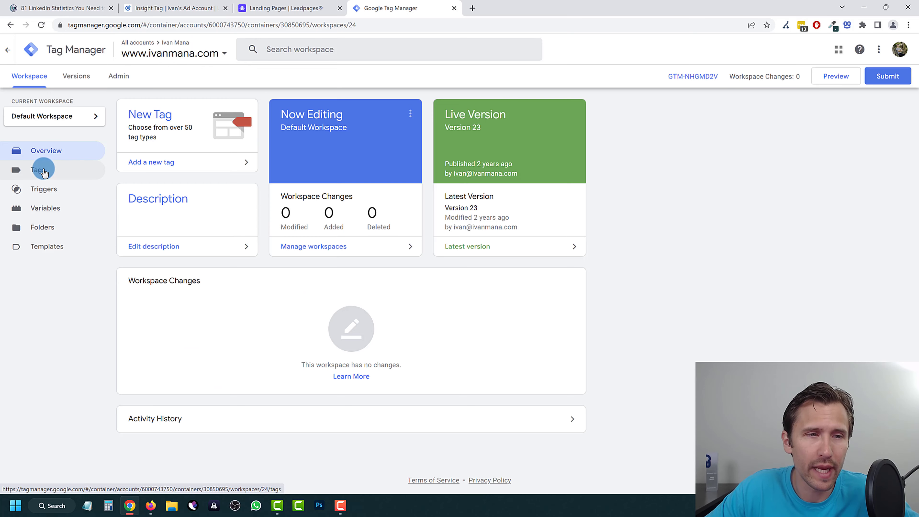
In Google Tag Manager, start a new tag and name it "LinkedIn Insights Tag".
left_click(60, 173)
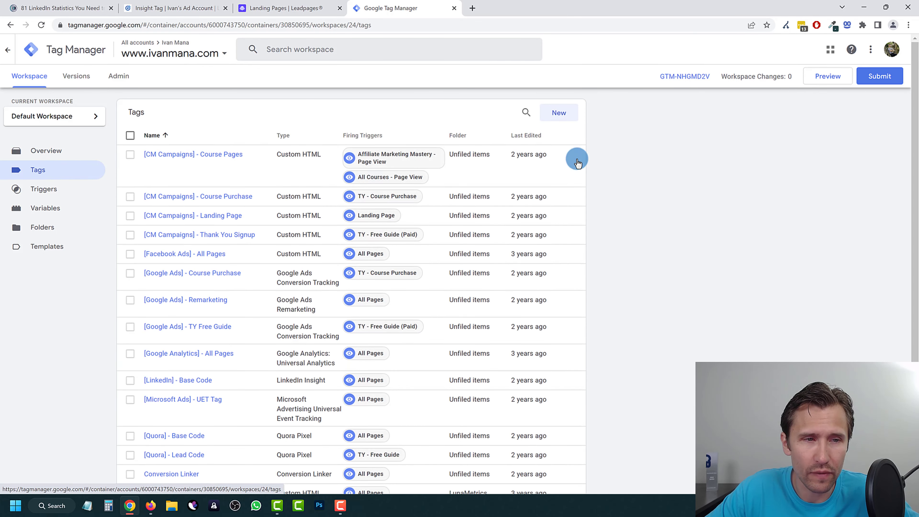
left_click(559, 113)
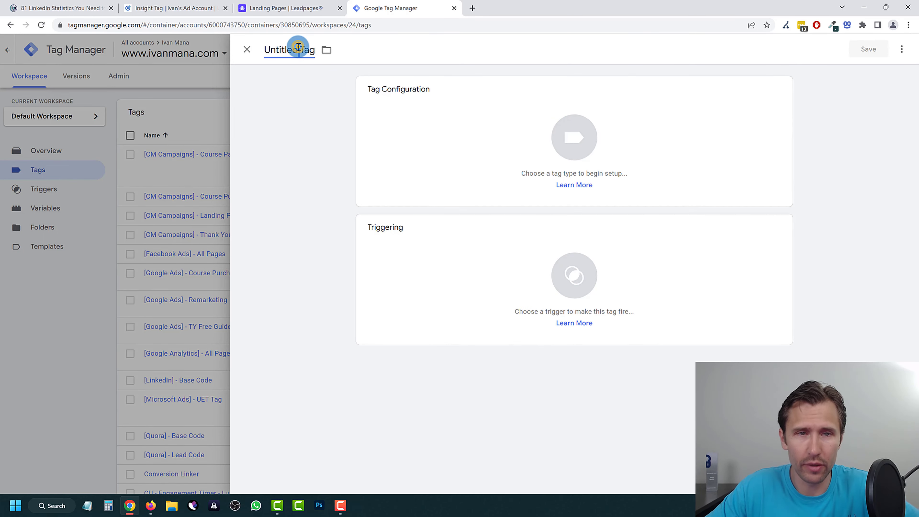
left_click(299, 47)
type("Linked")
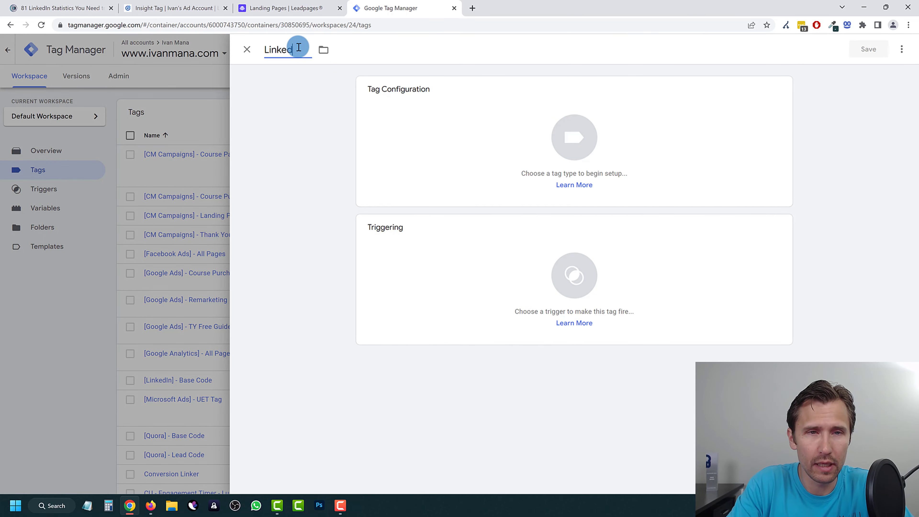
type("In Insights Tag")
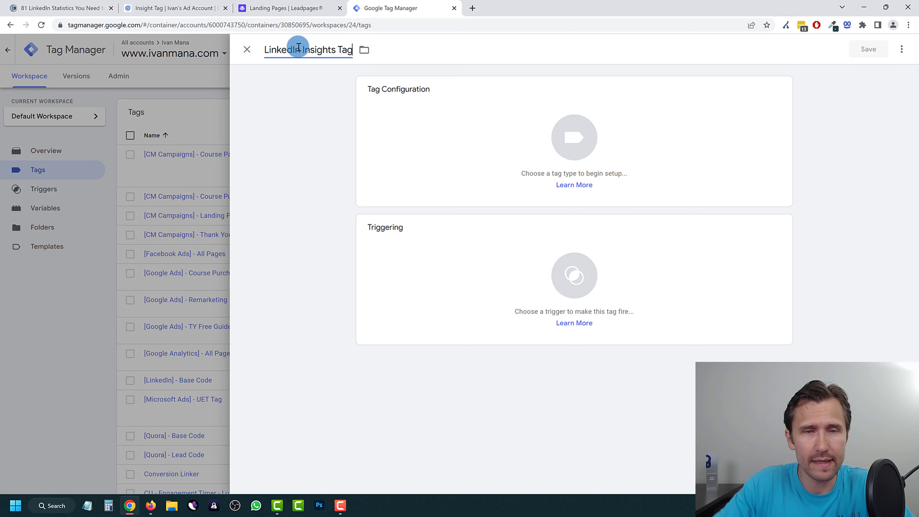
Set the new tag's type to LinkedIn Insight.
left_click(467, 134)
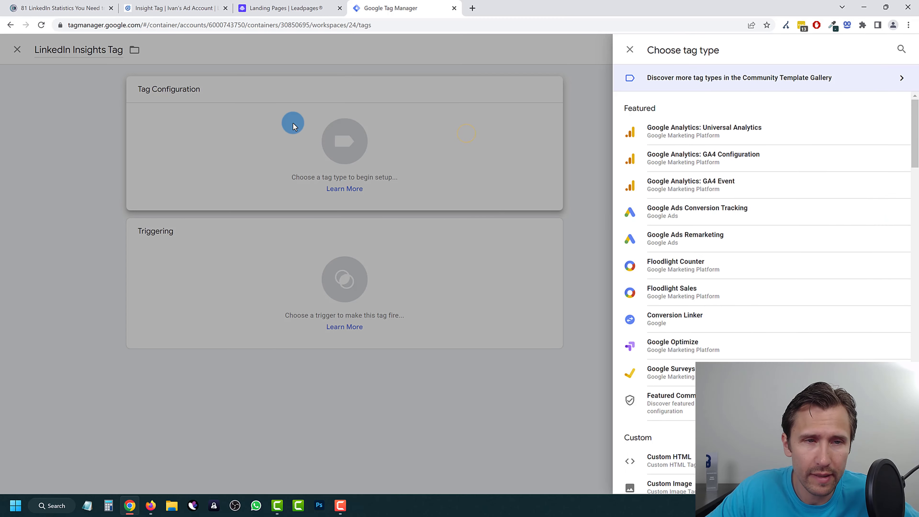
scroll(758, 240, "down", 15)
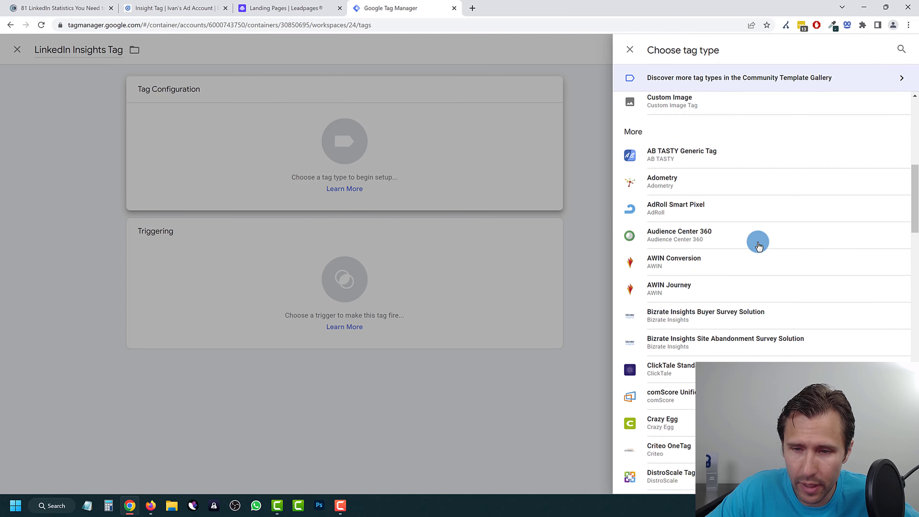
scroll(758, 246, "down", 10)
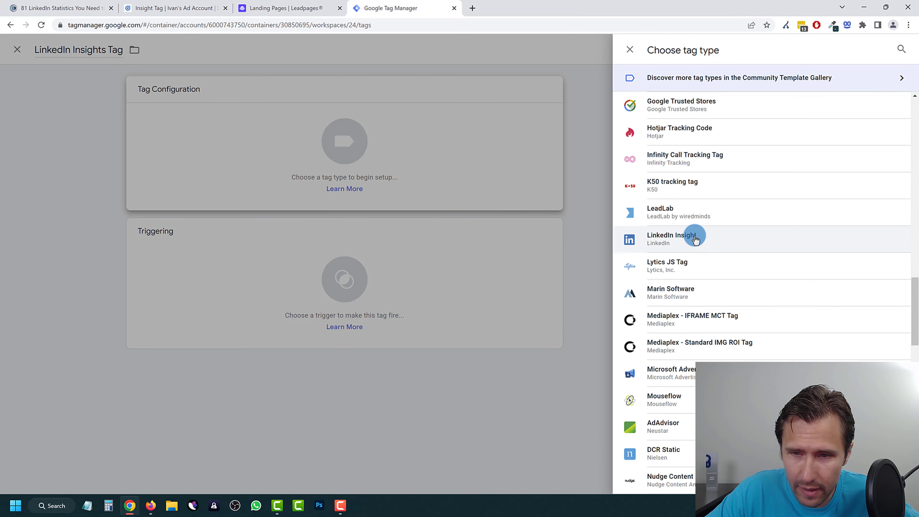
left_click(677, 242)
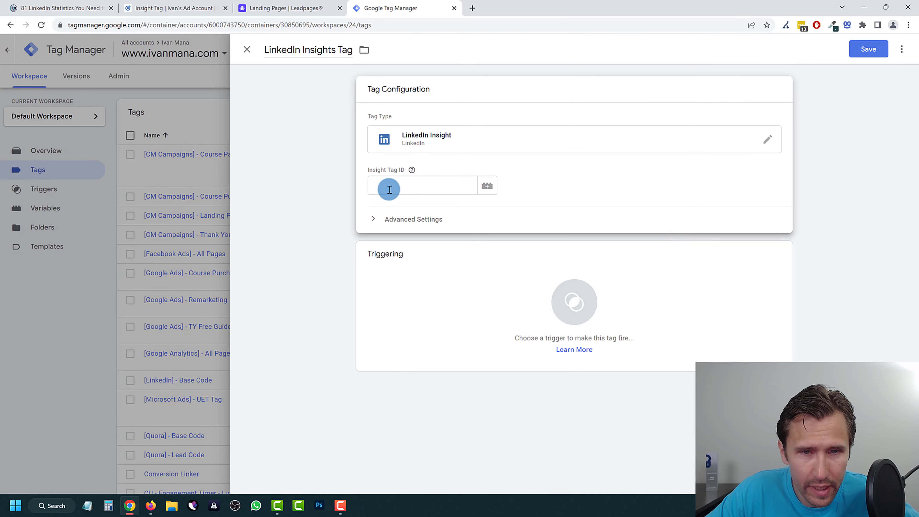
Copy the partner ID from LinkedIn Campaign Manager and paste it as the Insight Tag ID in Google Tag Manager, then open the trigger choices.
left_click(175, 8)
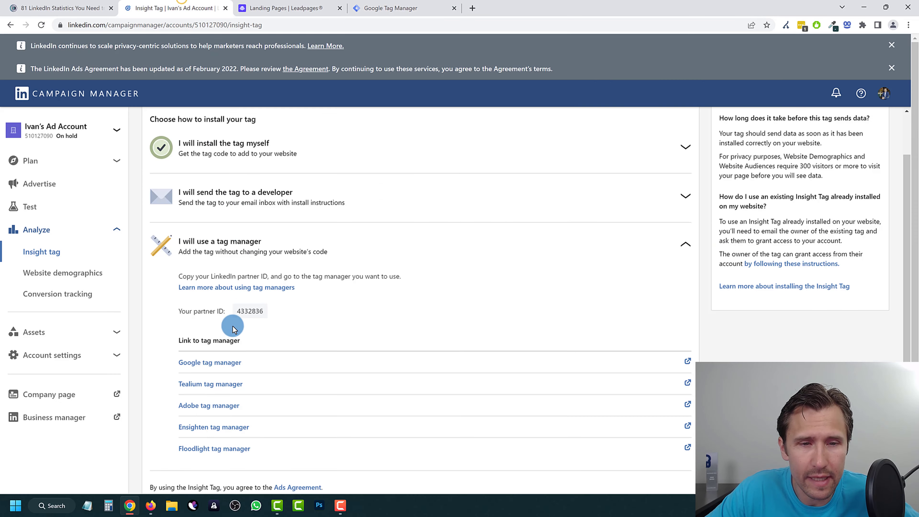
left_click(244, 314)
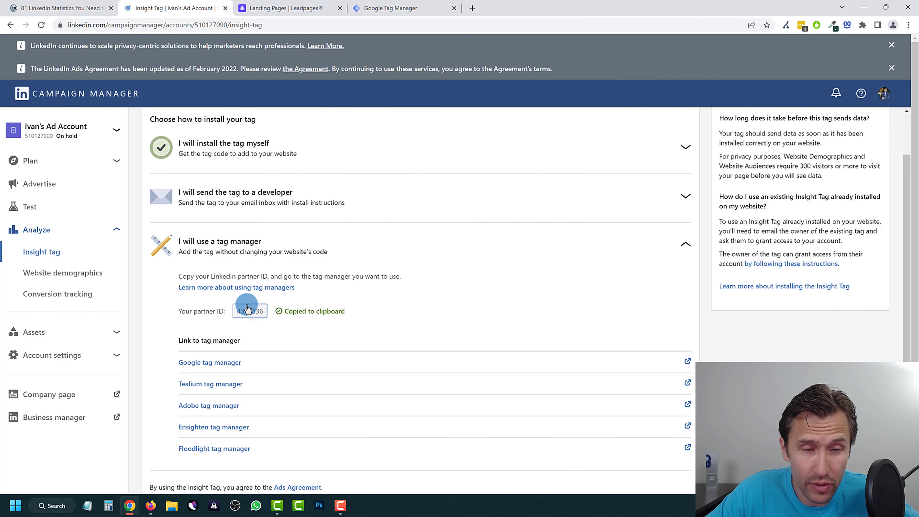
left_click(391, 7)
right_click(402, 181)
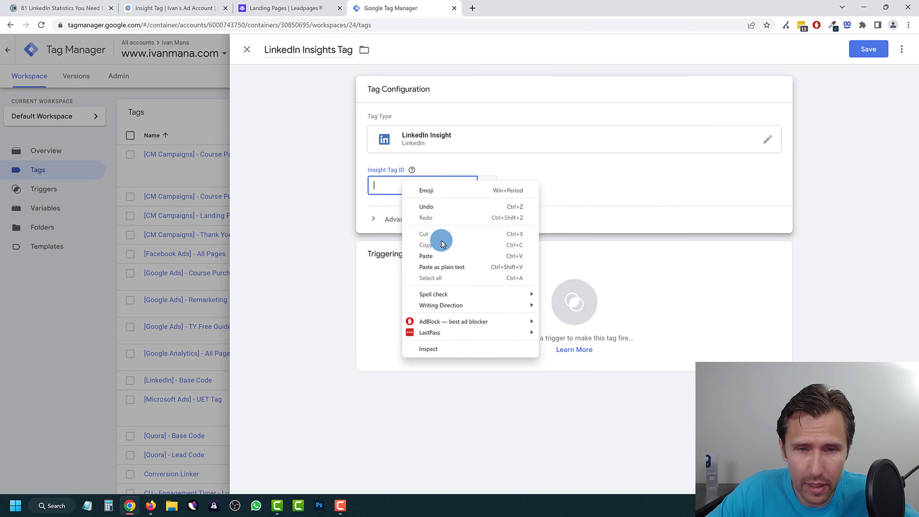
left_click(426, 256)
left_click(463, 304)
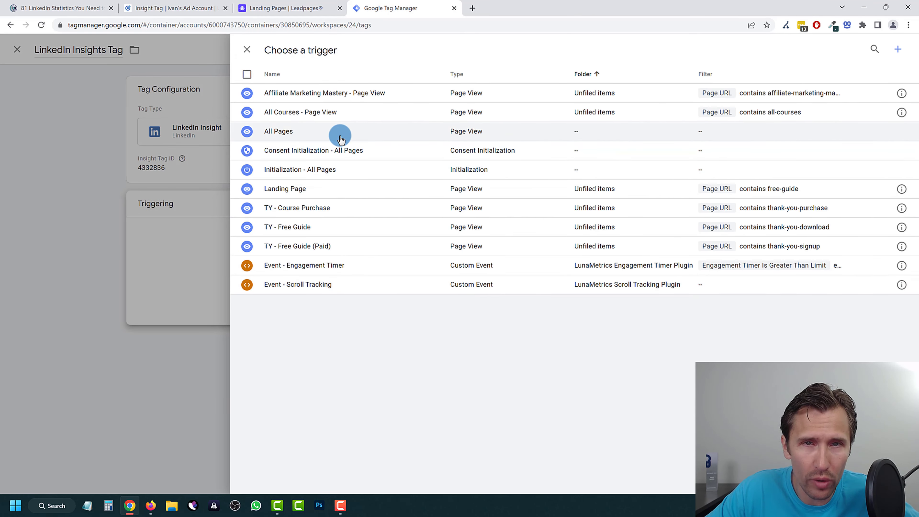
left_click(899, 49)
left_click(446, 114)
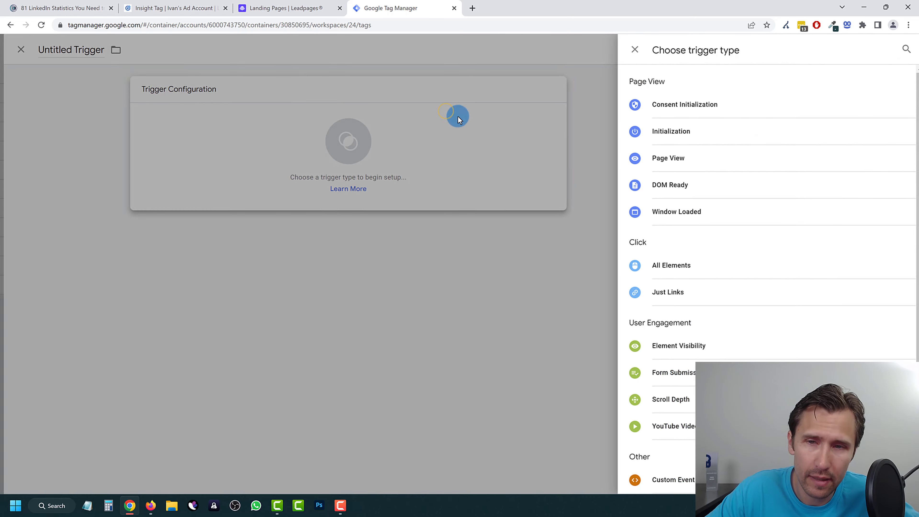
left_click(662, 158)
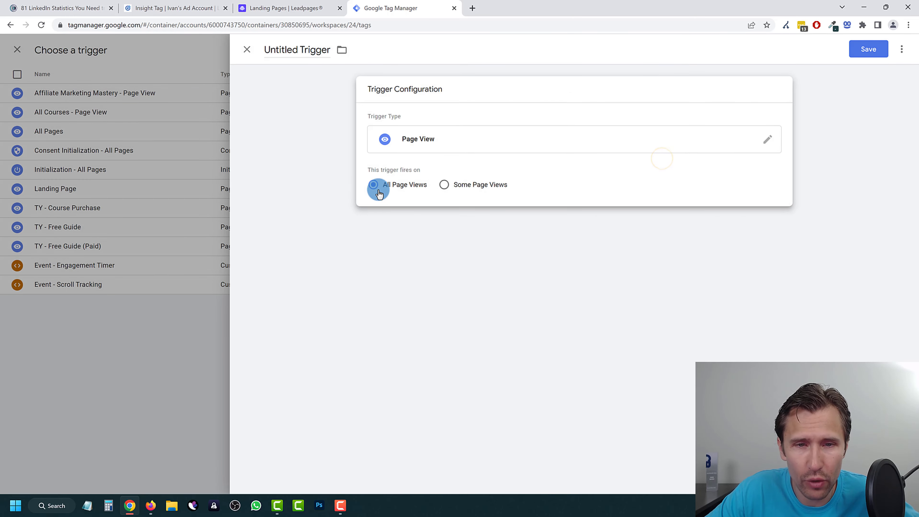
left_click(238, 51)
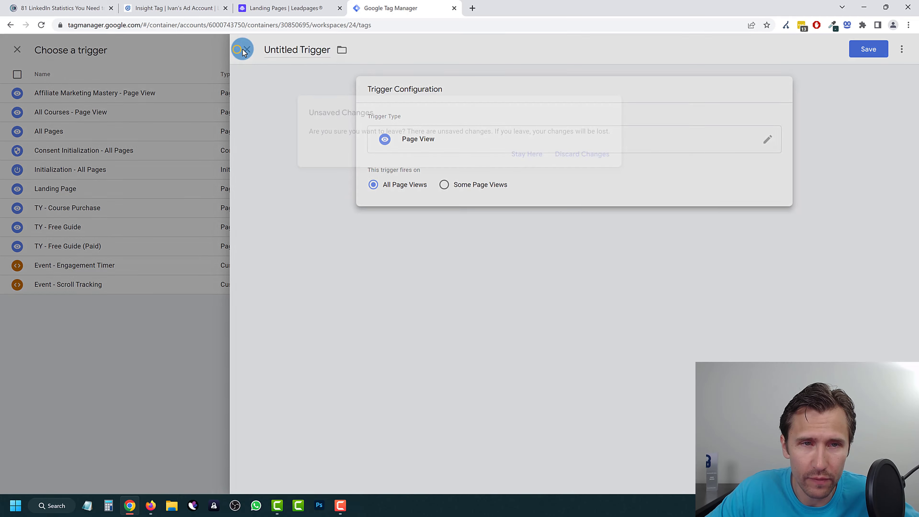
left_click(576, 156)
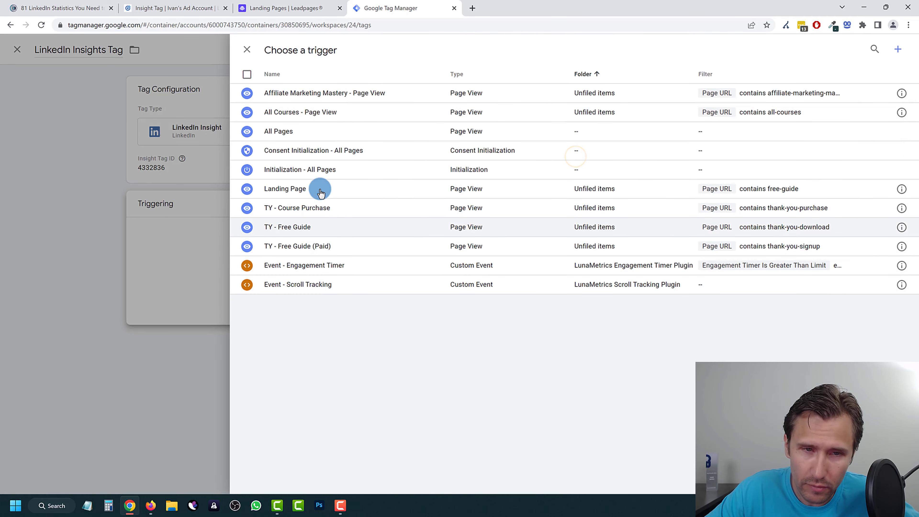
Assign the All Pages trigger to the LinkedIn Insights Tag, save the tag and check its entry in the tag list.
left_click(299, 135)
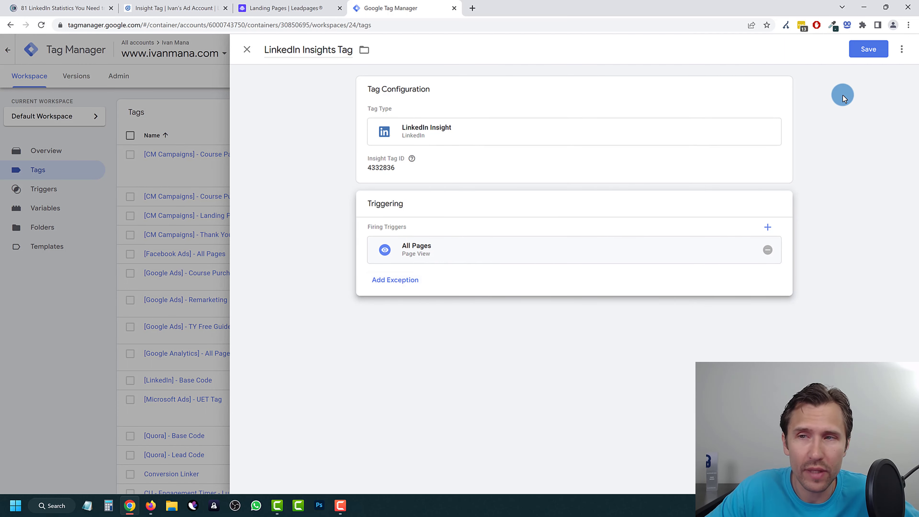
left_click(866, 55)
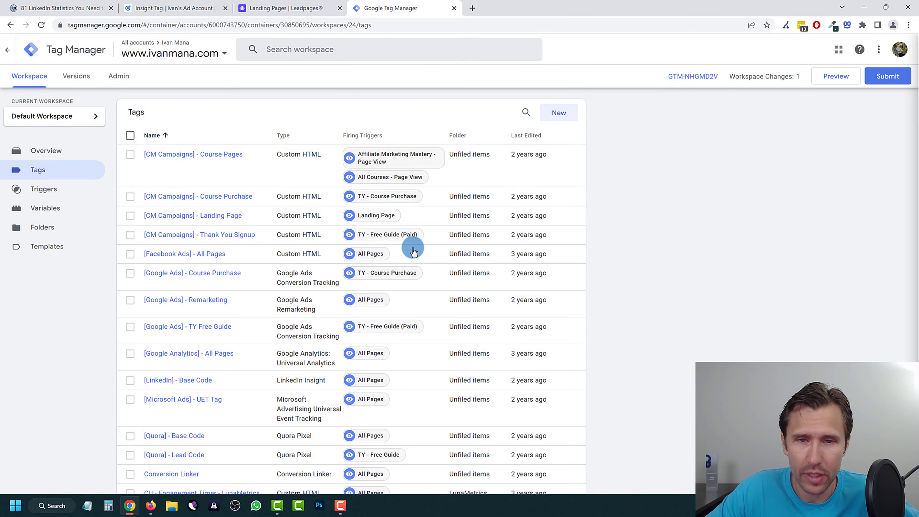
scroll(373, 273, "down", 5)
left_click_drag(224, 427, 124, 424)
left_click_drag(219, 403, 216, 395)
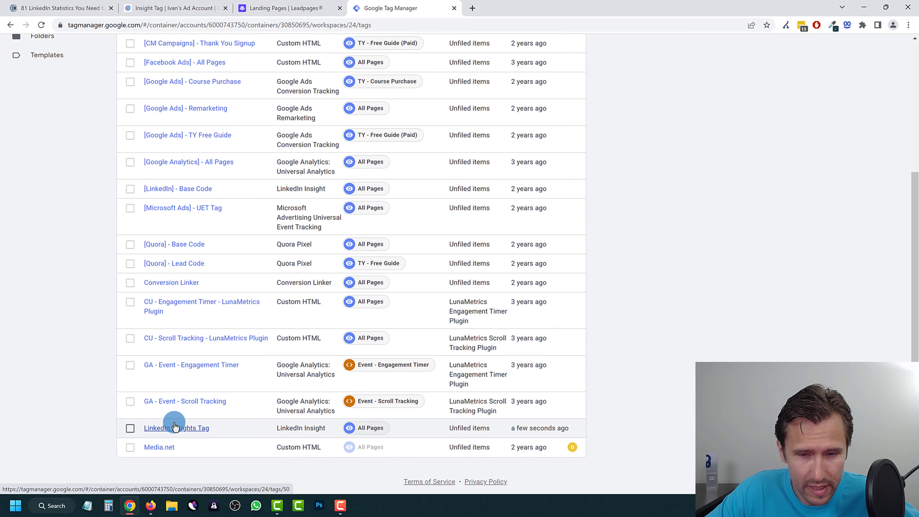
scroll(630, 293, "up", 5)
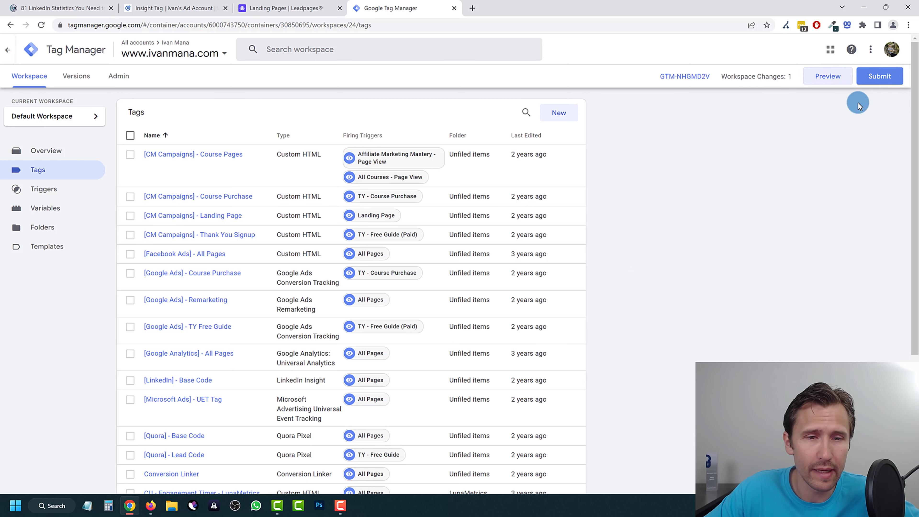
Delete the LinkedIn Insights Tag from the Tag Manager workspace.
scroll(470, 348, "down", 4)
scroll(327, 385, "down", 2)
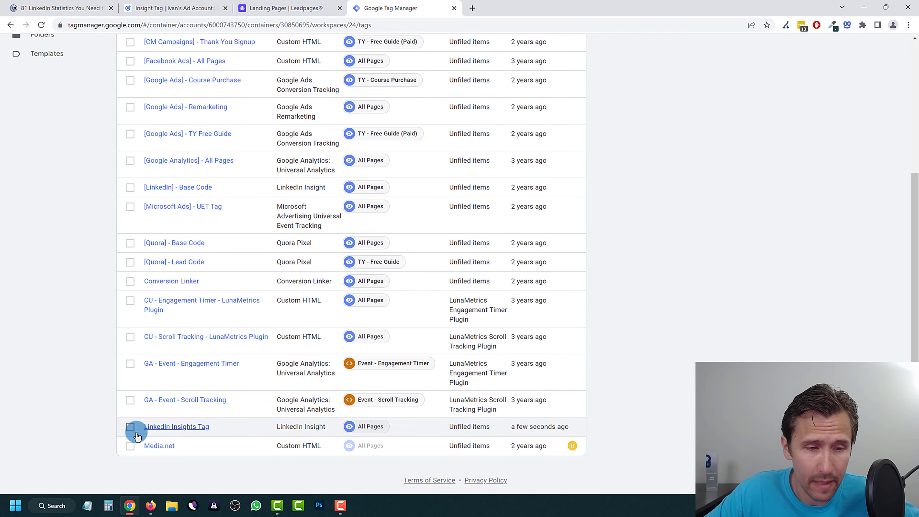
left_click(195, 427)
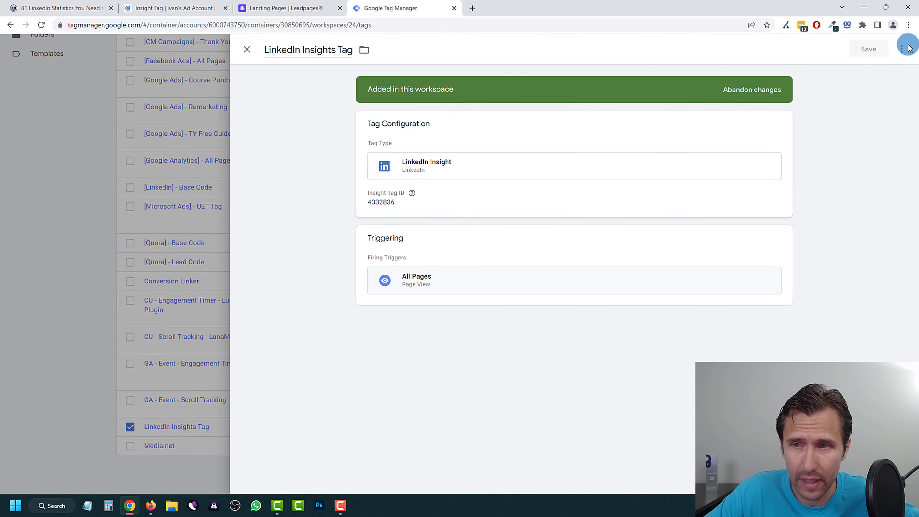
left_click(902, 49)
left_click(879, 98)
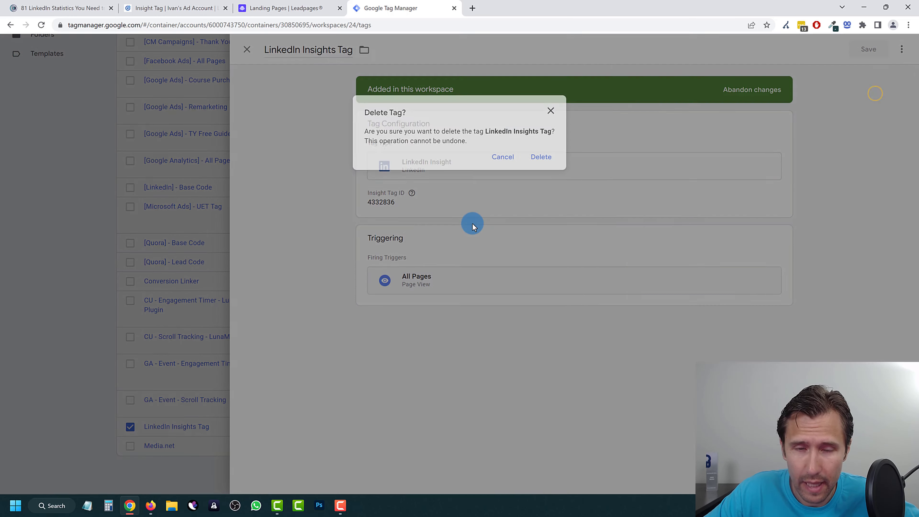
left_click(536, 157)
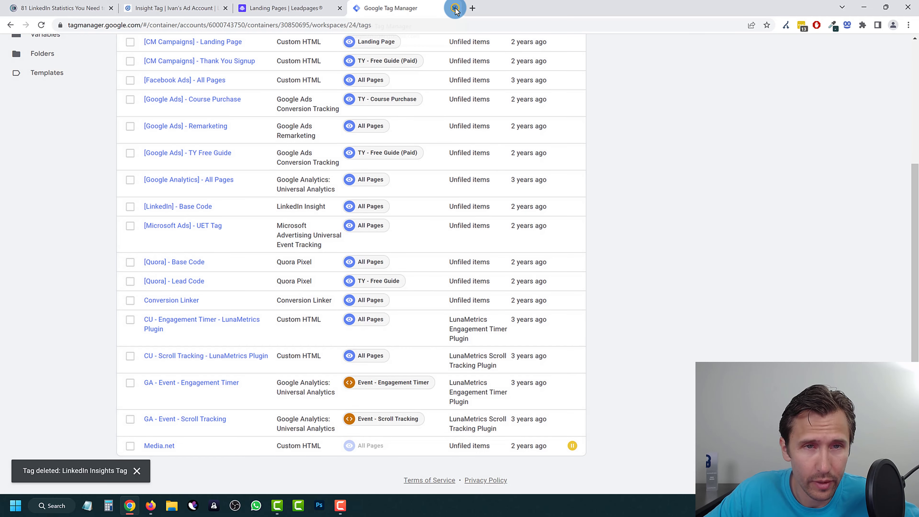
Close Google Tag Manager, review the tag manager options in LinkedIn Campaign Manager and view the Website demographics page.
left_click(455, 8)
left_click(203, 8)
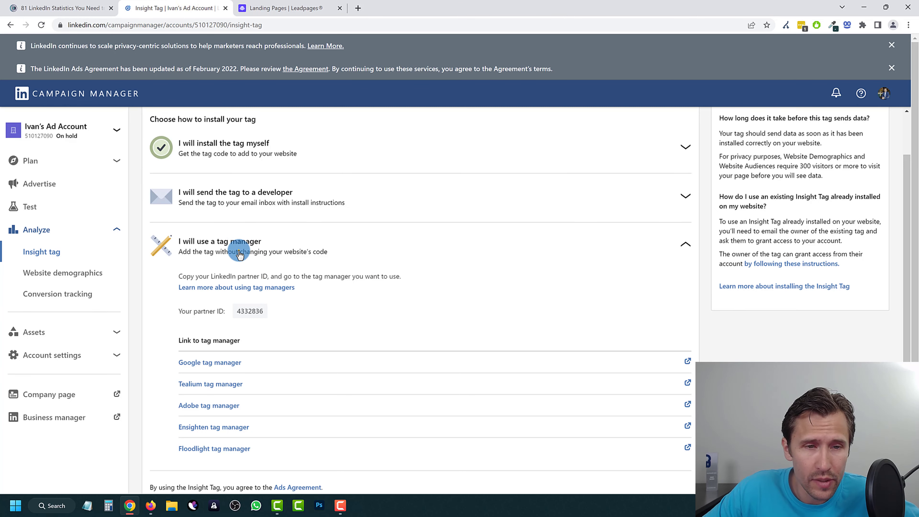
scroll(294, 381, "down", 1)
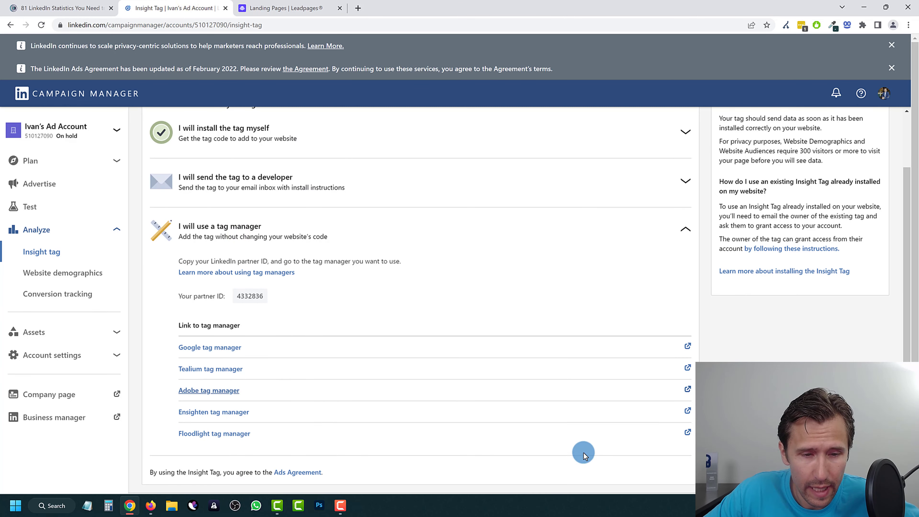
scroll(390, 353, "up", 2)
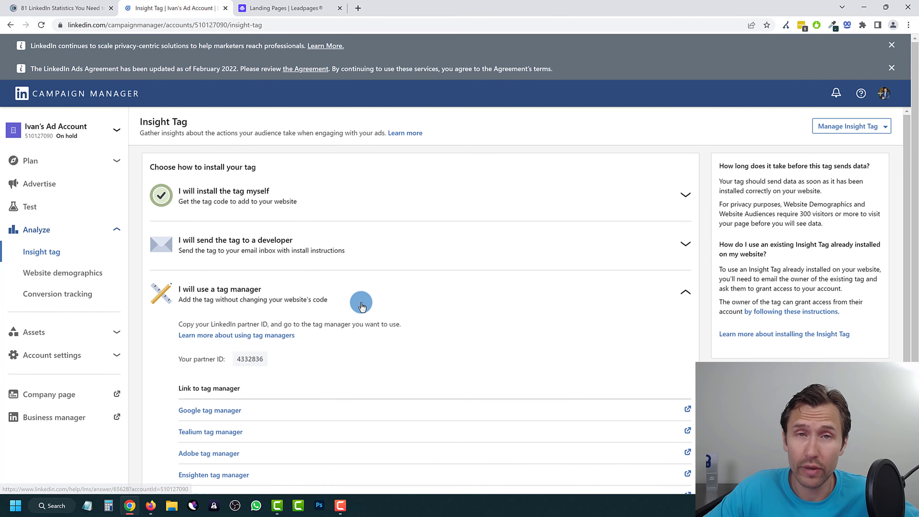
left_click(70, 276)
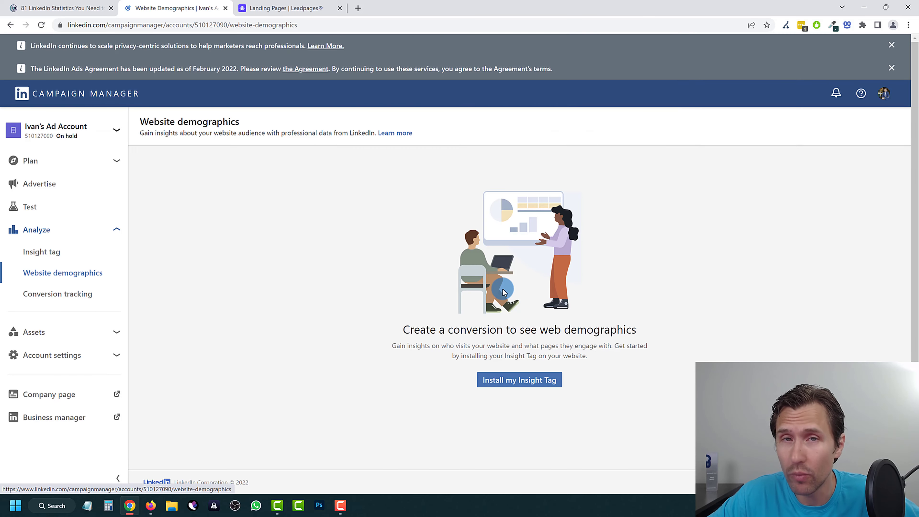
Start a new online conversion in conversion tracking and name it "[Leads] - Thank You Signup Page".
left_click(46, 295)
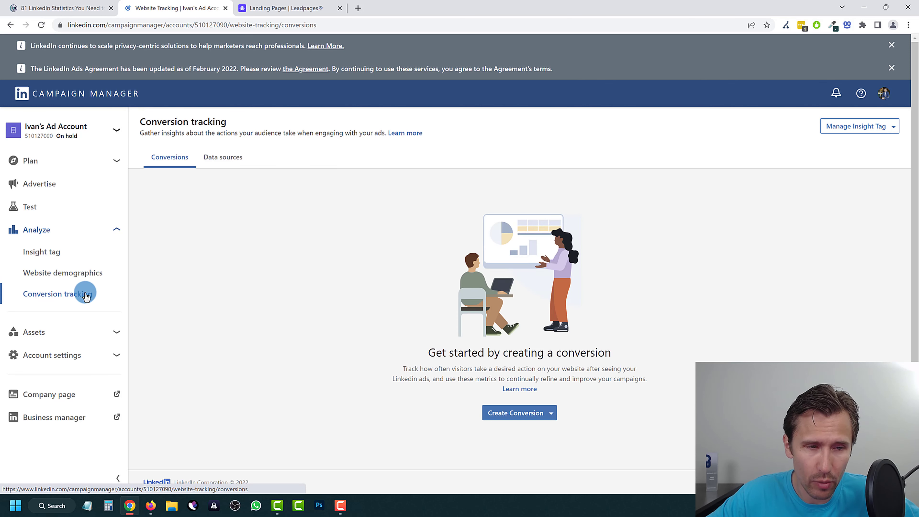
left_click(533, 421)
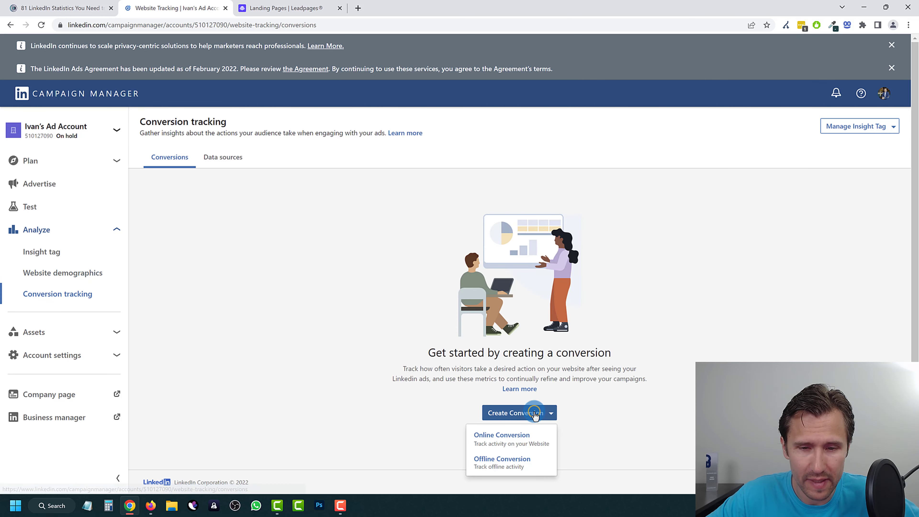
left_click(506, 444)
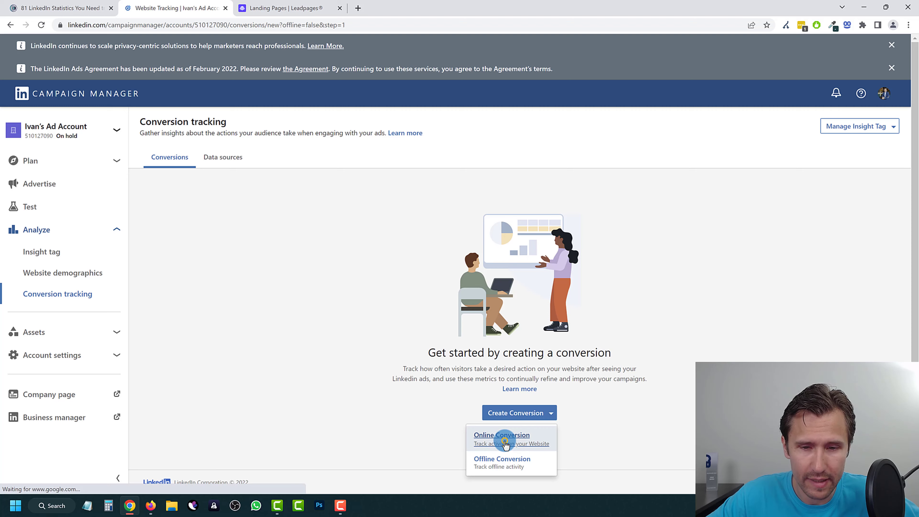
left_click(290, 248)
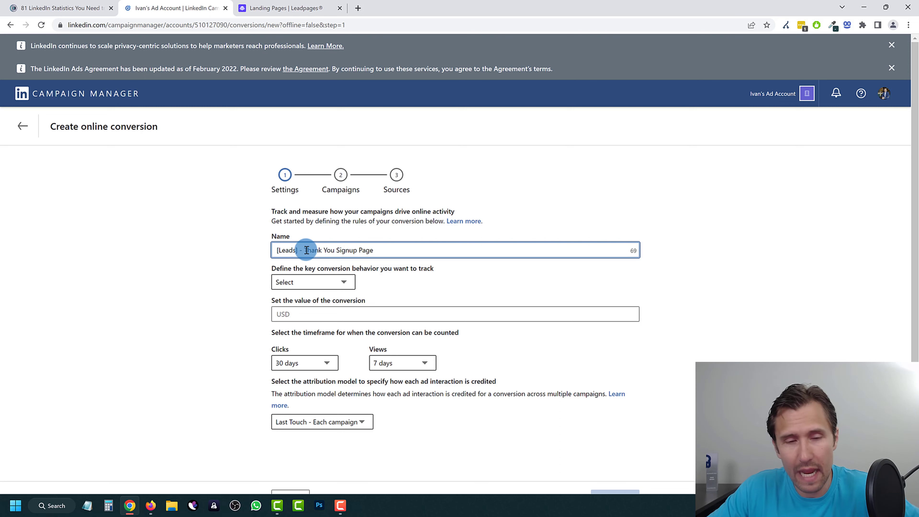
Set the key conversion behavior to Lead and the conversion value to $5.00.
left_click(283, 282)
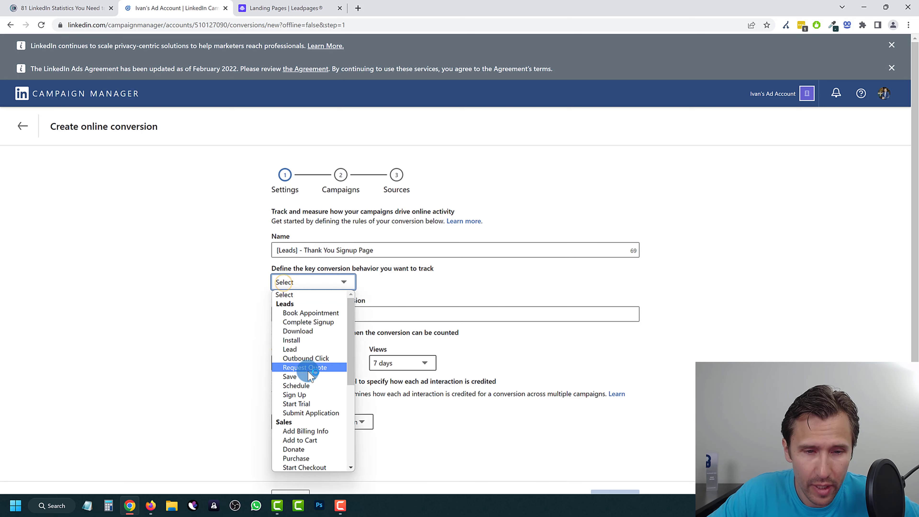
left_click(312, 350)
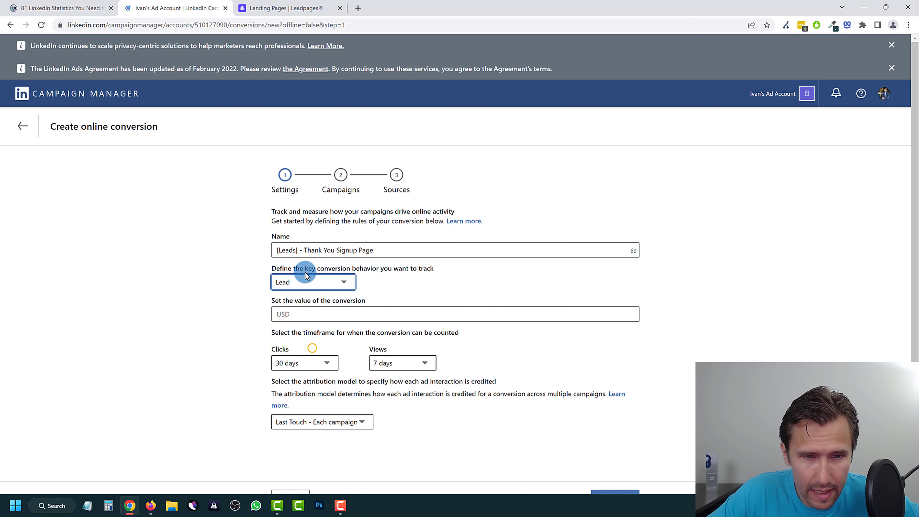
left_click(298, 314)
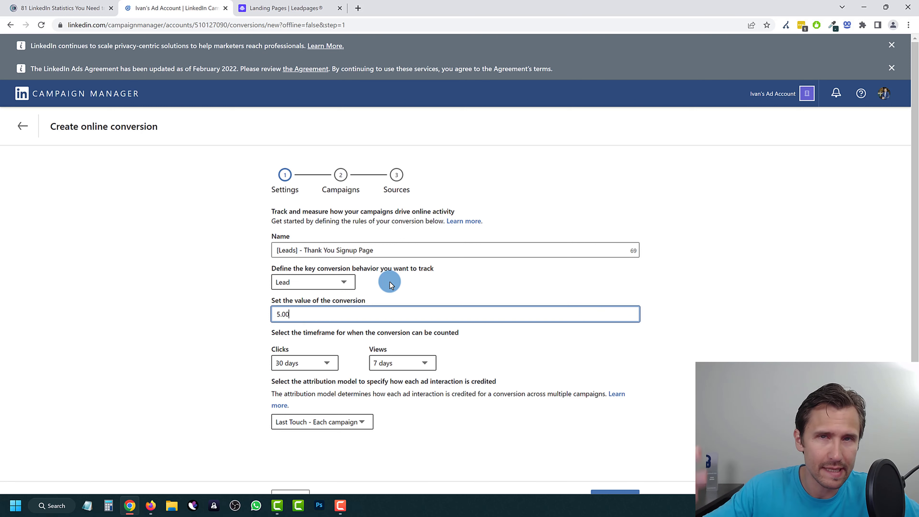
left_click(191, 276)
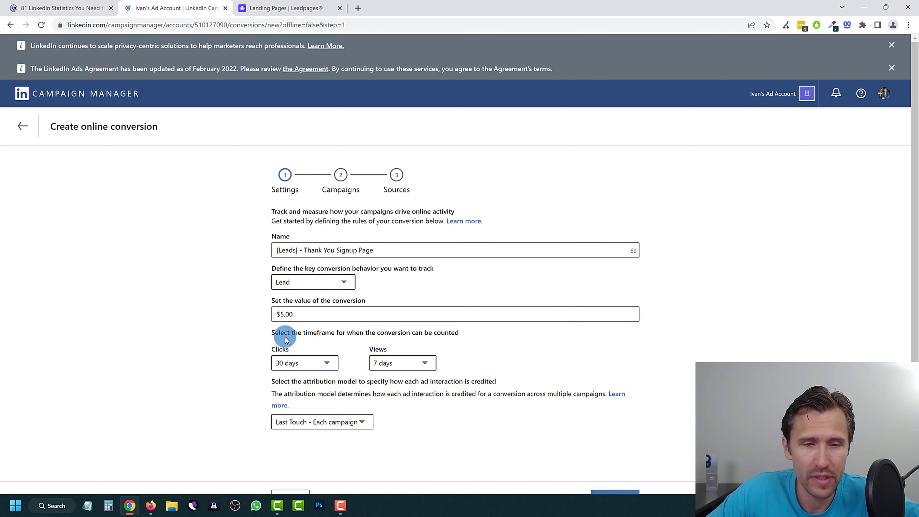
Review the timeframe choices for counting click conversions and select 30 days.
left_click_drag(277, 334, 440, 336)
left_click(346, 338)
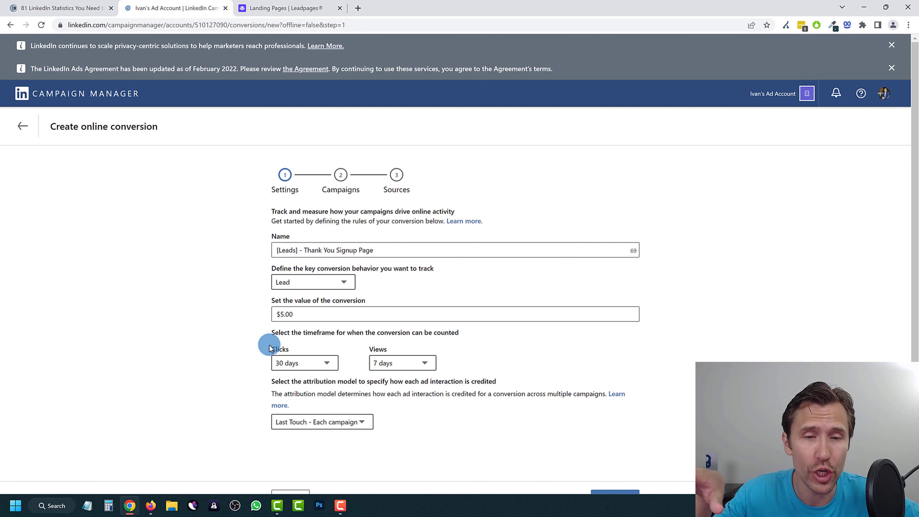
left_click(305, 365)
left_click(229, 355)
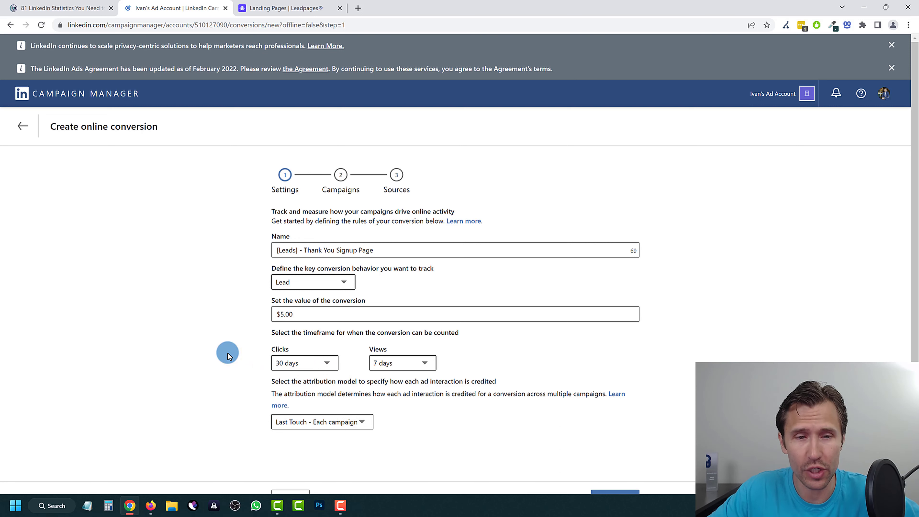
left_click(297, 363)
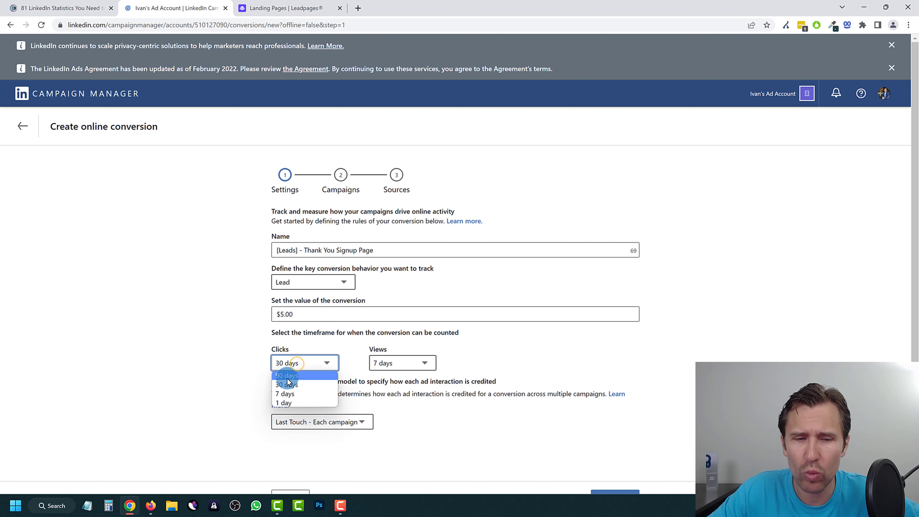
left_click(211, 374)
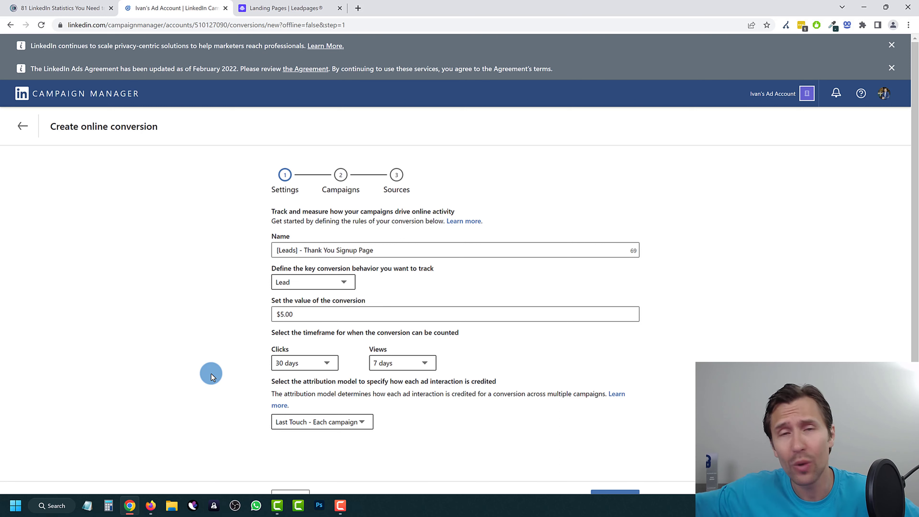
left_click(290, 363)
left_click(318, 384)
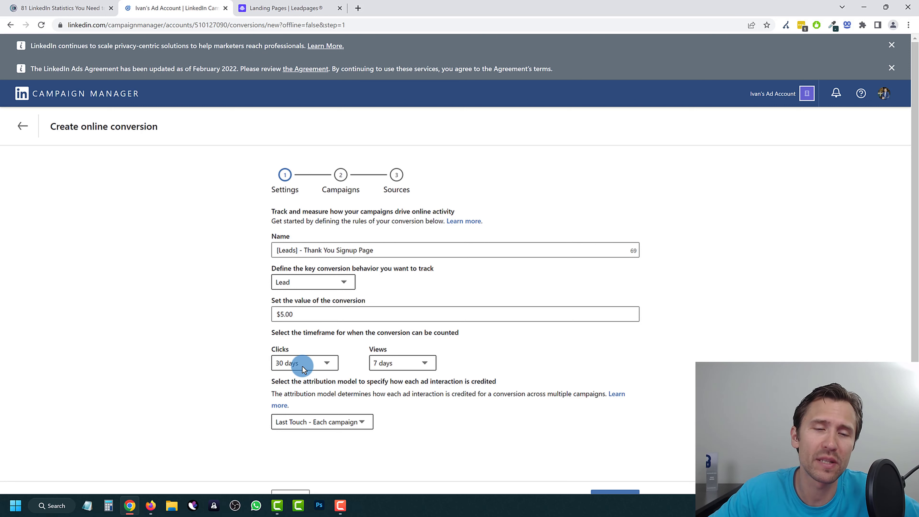
Compare the click and view timeframes and look through the day choices for view conversions.
left_click_drag(394, 351, 395, 350)
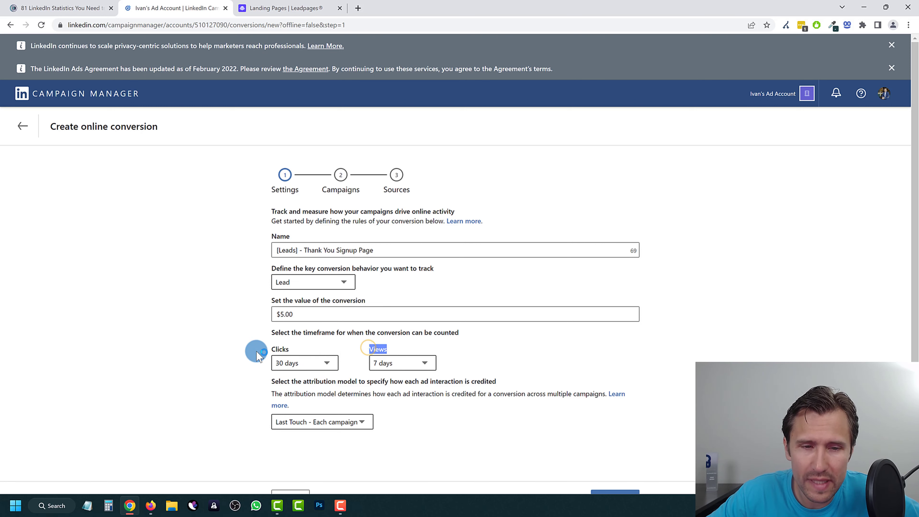
left_click_drag(296, 349, 255, 351)
left_click(253, 350)
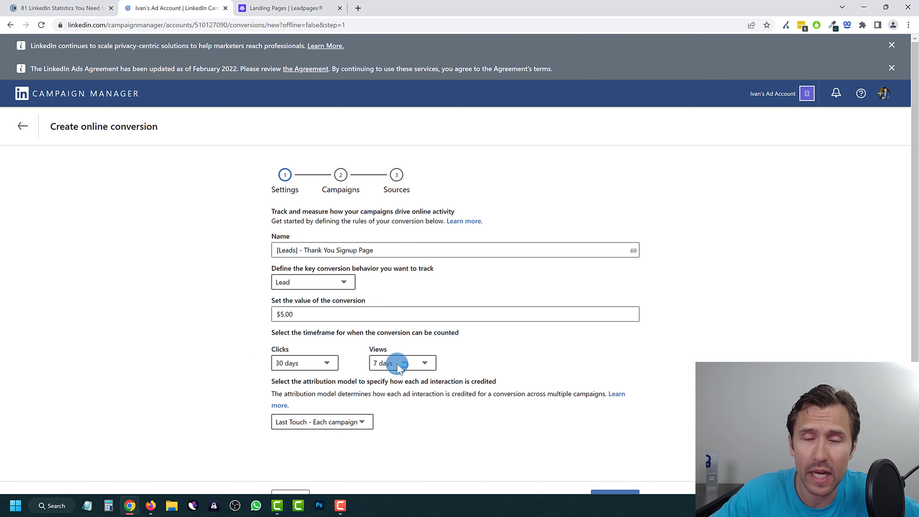
left_click(387, 363)
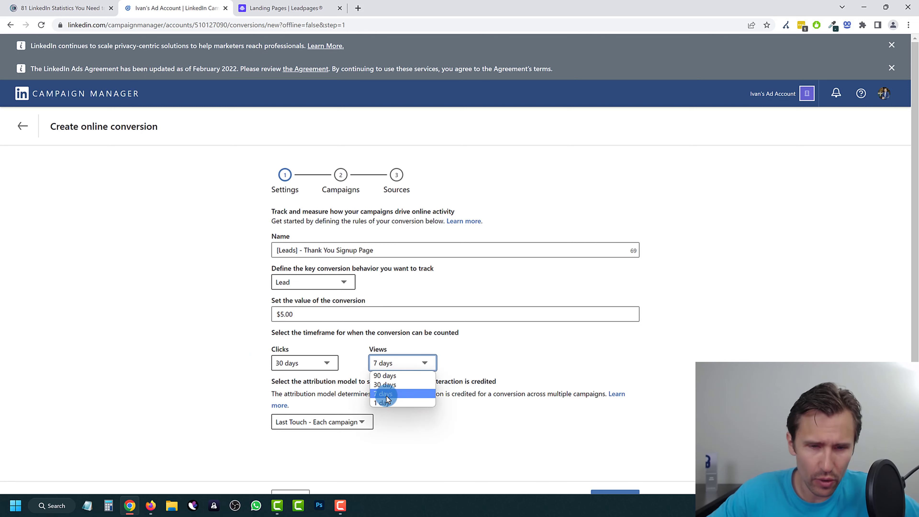
left_click(372, 335)
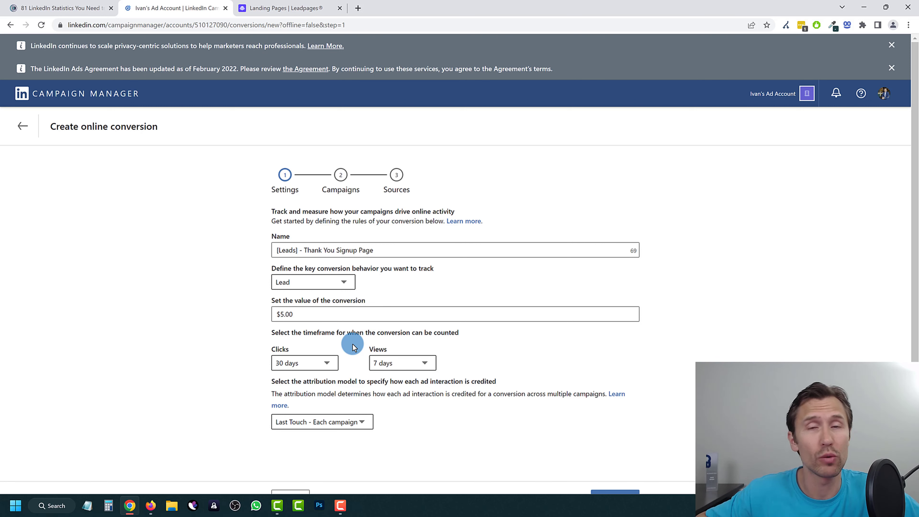
Select Last Touch - Each campaign as the conversion's attribution model.
scroll(323, 403, "down", 1)
left_click(322, 407)
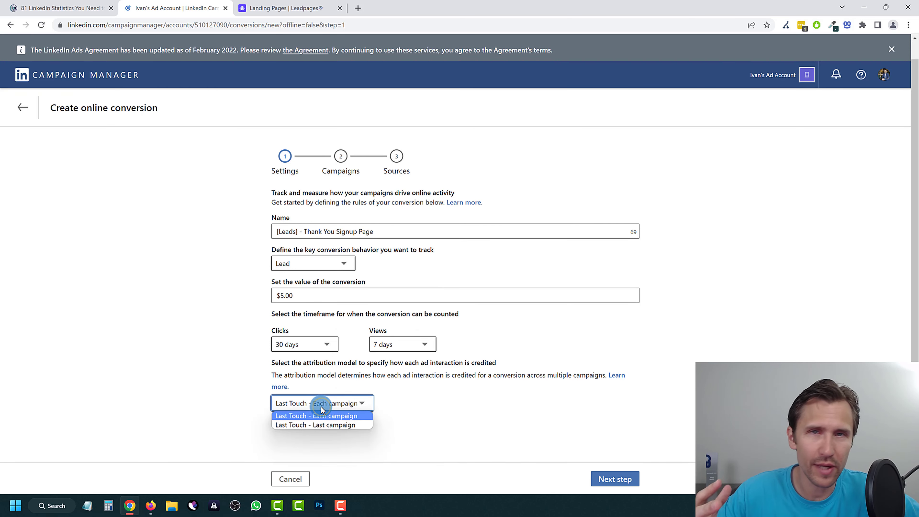
left_click(332, 416)
left_click(230, 382)
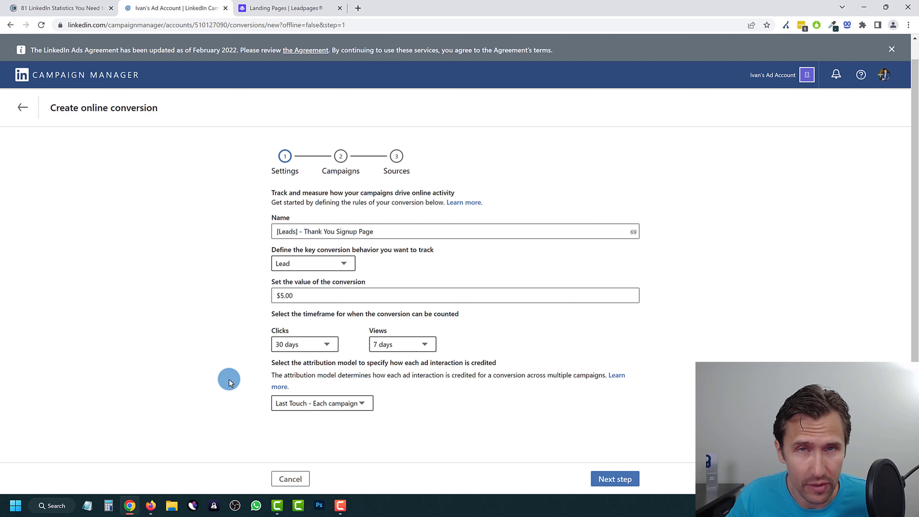
Switch the attribution model to Last Touch - Last campaign, and return it to Last Touch - Each campaign.
left_click(312, 404)
left_click(318, 424)
left_click(224, 417)
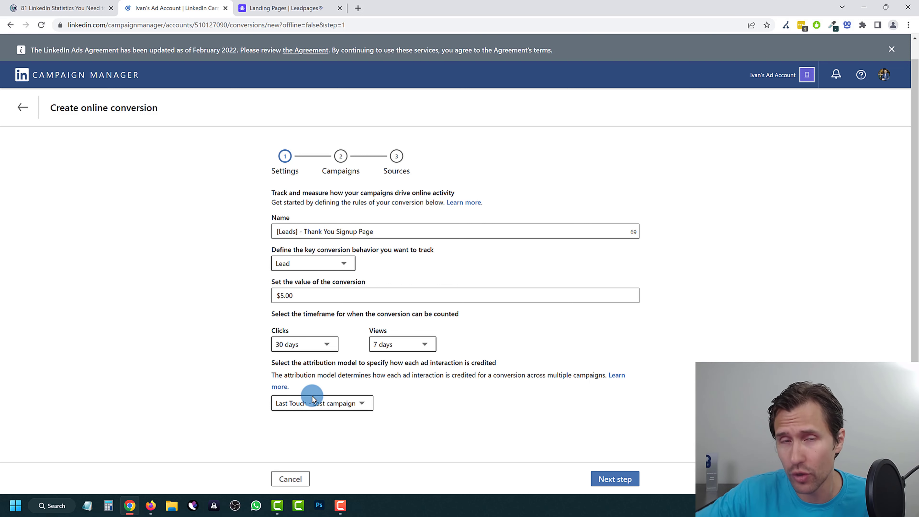
left_click(356, 403)
left_click(332, 416)
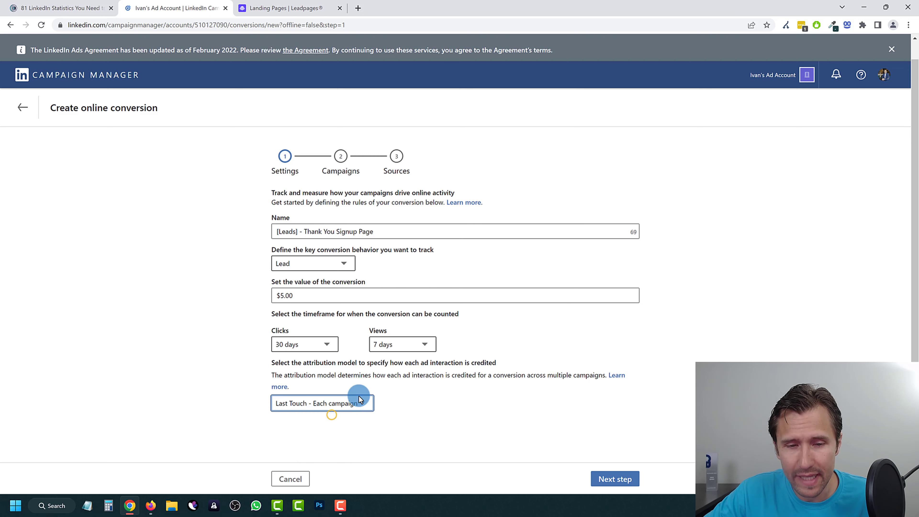
left_click(370, 376)
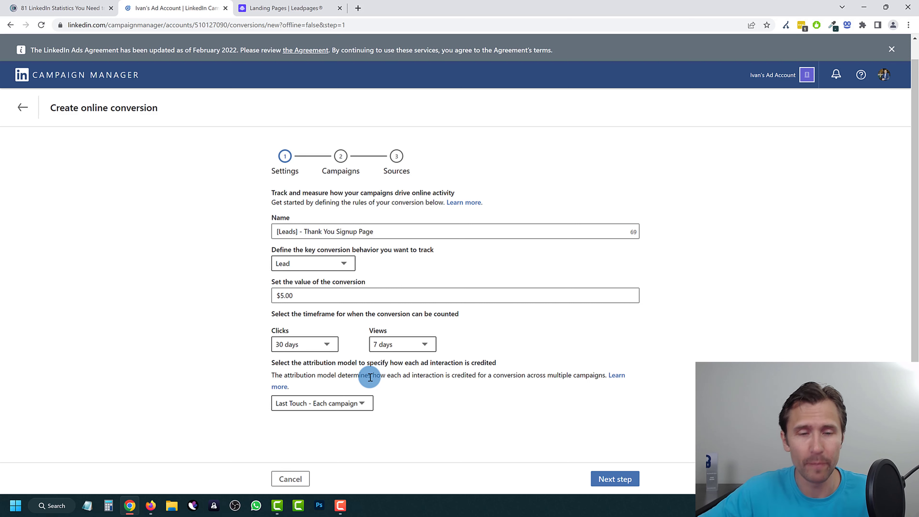
Proceed to campaign selection, include all campaigns for tracking with the conversion, and continue to the sources stage.
left_click(607, 480)
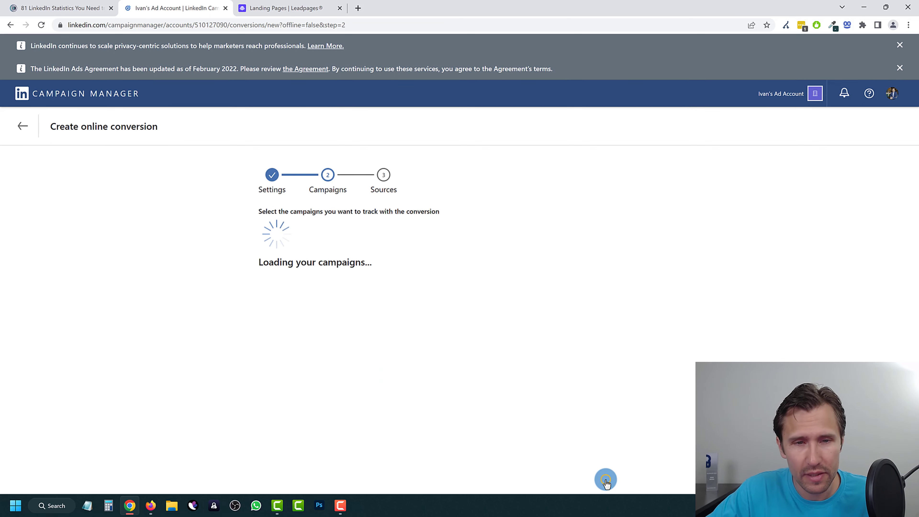
left_click(274, 283)
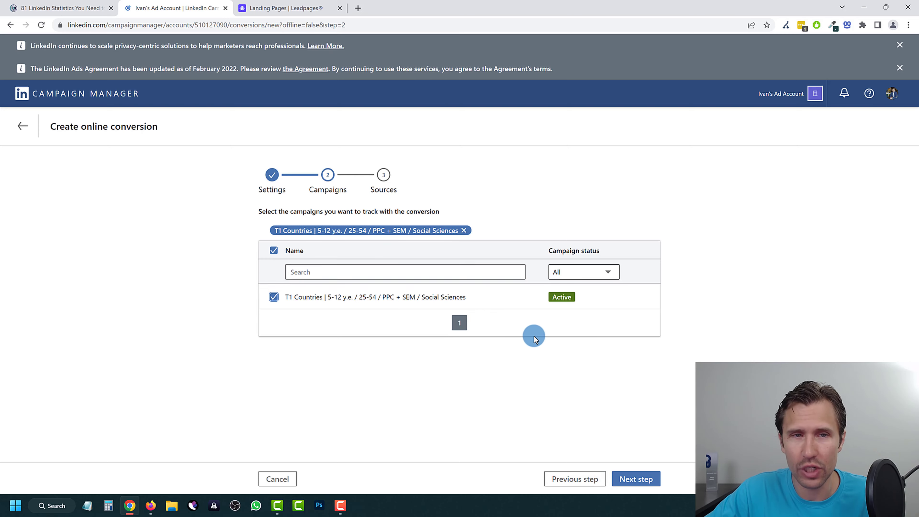
left_click(627, 479)
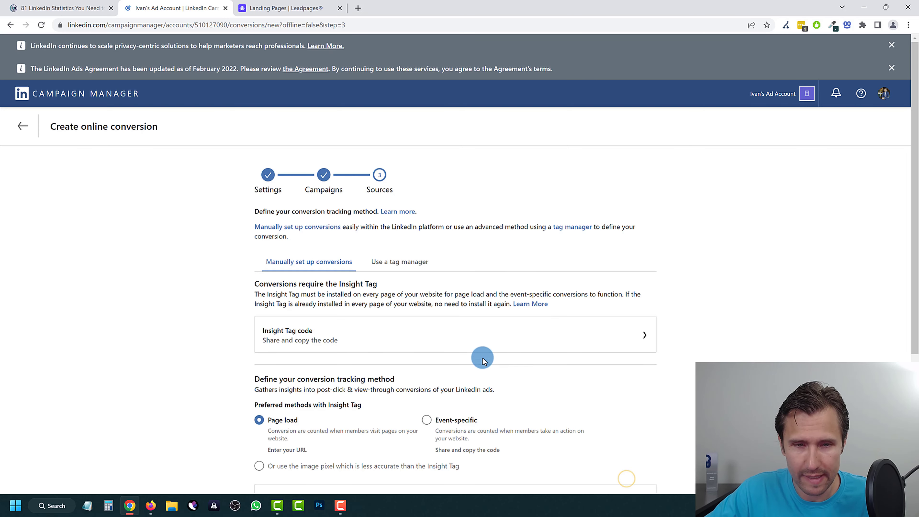
Examine the manual setup options for the conversion tracking method and the page load conversion rules.
scroll(390, 287, "down", 1)
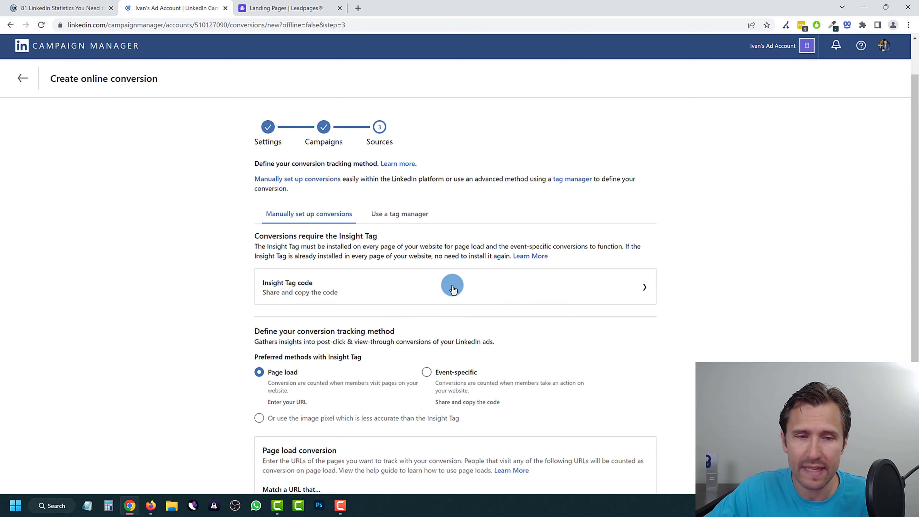
scroll(346, 293, "down", 1)
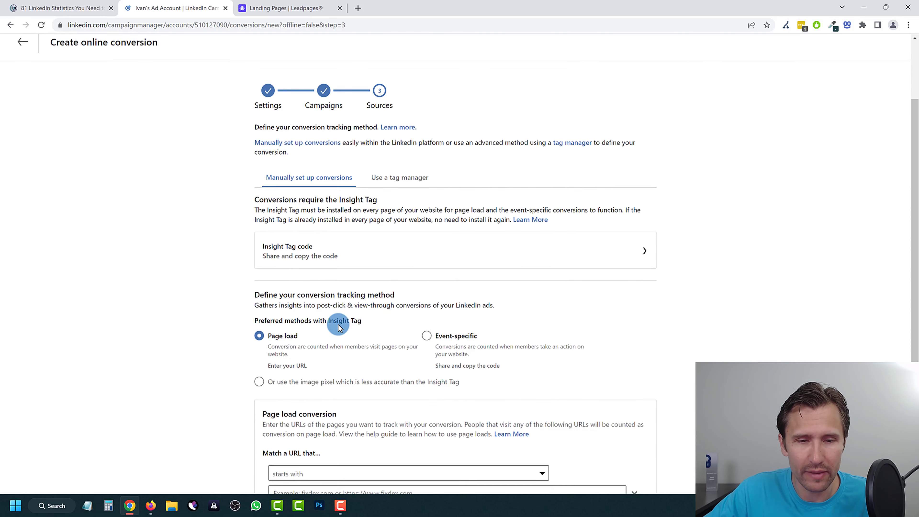
left_click_drag(304, 289, 390, 294)
left_click(384, 269)
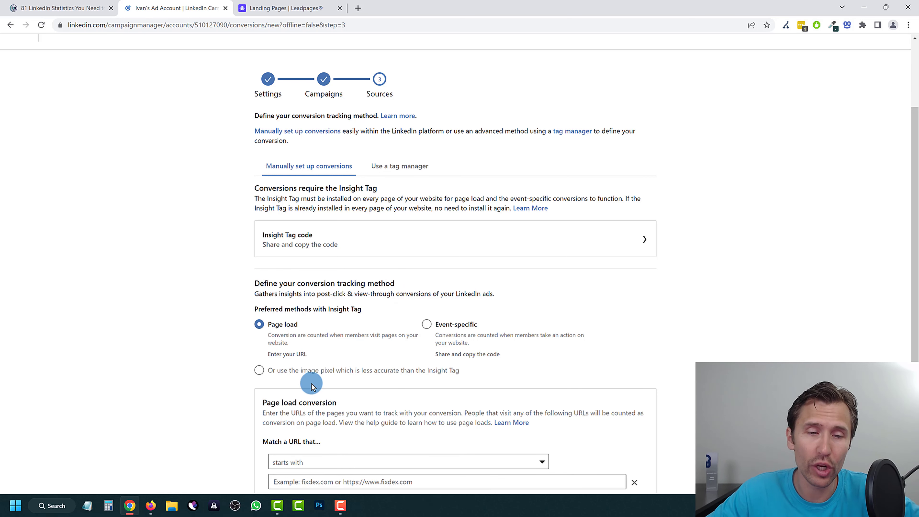
scroll(312, 382, "down", 2)
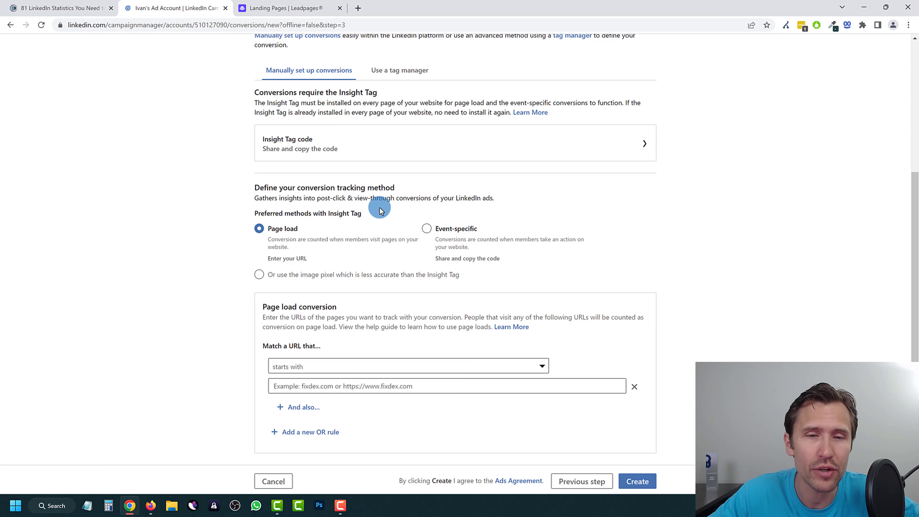
Try the Event-specific and image pixel tracking methods and view the code each one provides.
left_click(456, 230)
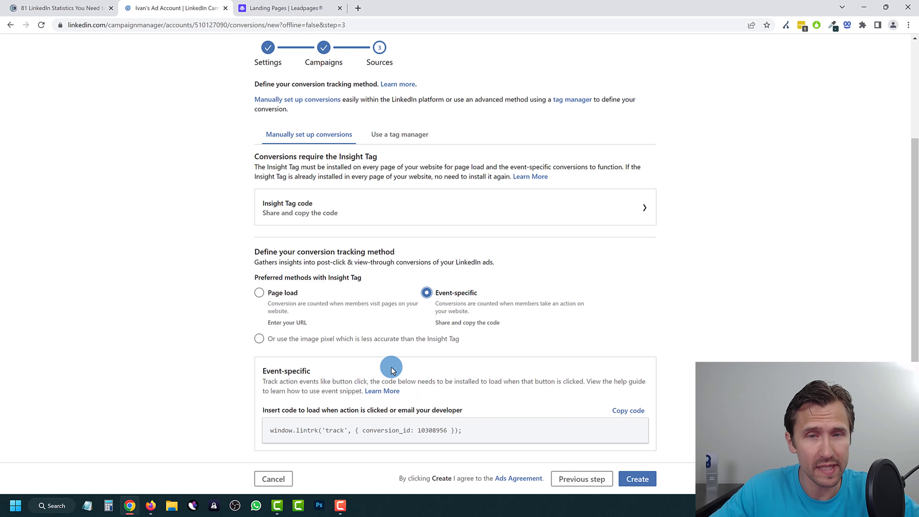
left_click(259, 339)
left_click_drag(291, 338, 429, 338)
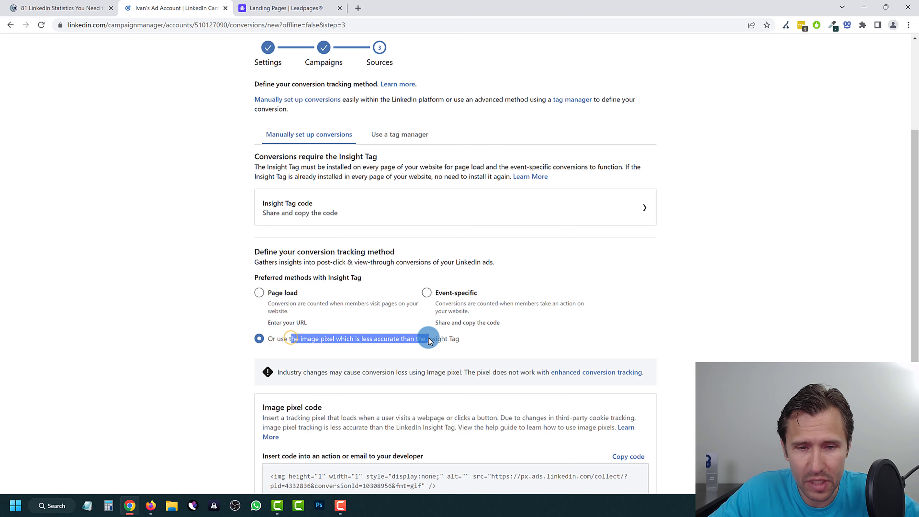
scroll(436, 357, "down", 1)
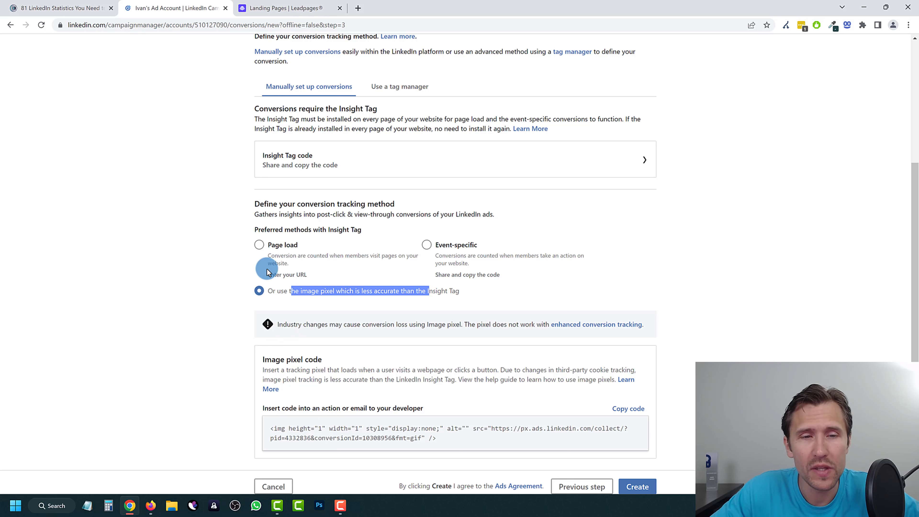
Set the conversion tracking method to Page load and make its URL rule match addresses using "contains".
left_click(259, 250)
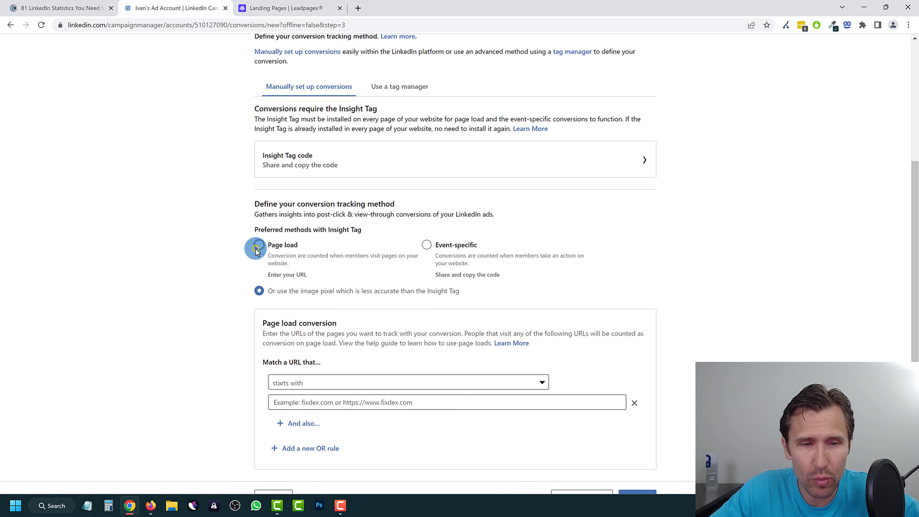
left_click_drag(272, 249, 319, 278)
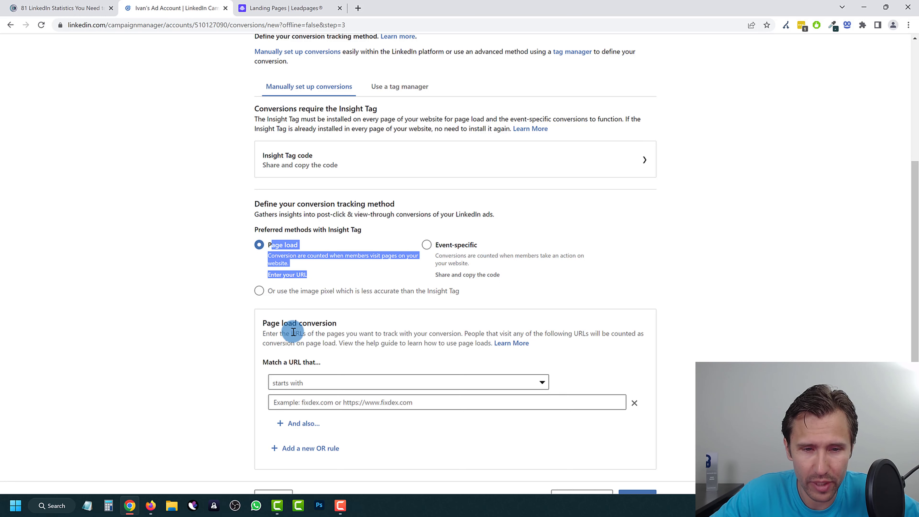
scroll(307, 370, "down", 1)
left_click(305, 383)
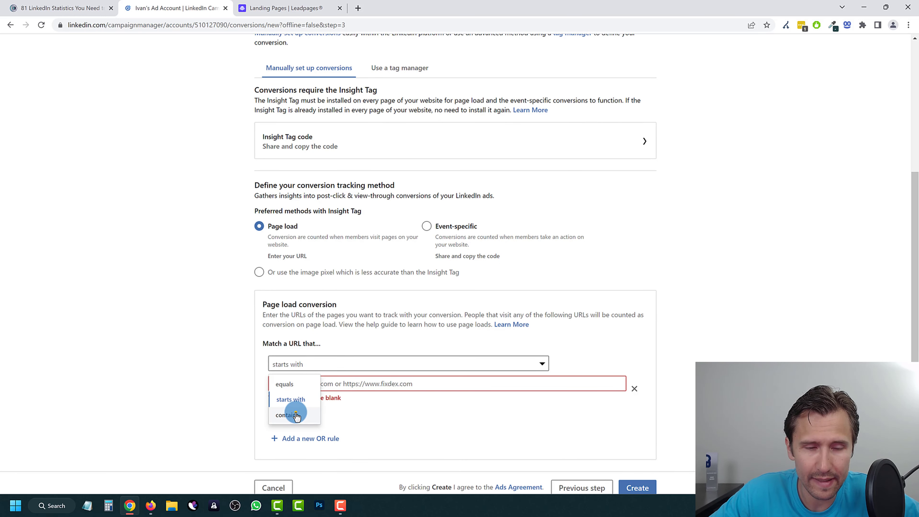
left_click(288, 415)
left_click(305, 383)
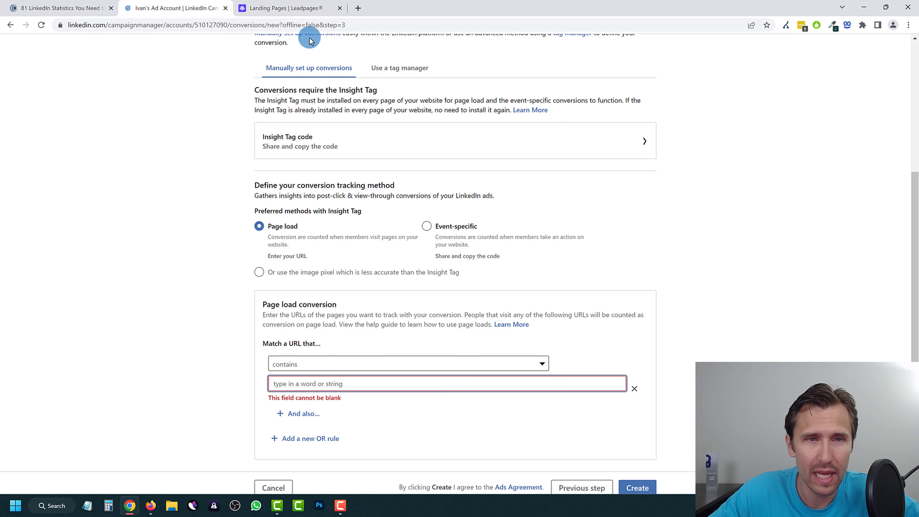
View the published Thank you Page from the Leadpages landing pages list and copy its URL without the https prefix or trailing slash.
left_click(285, 5)
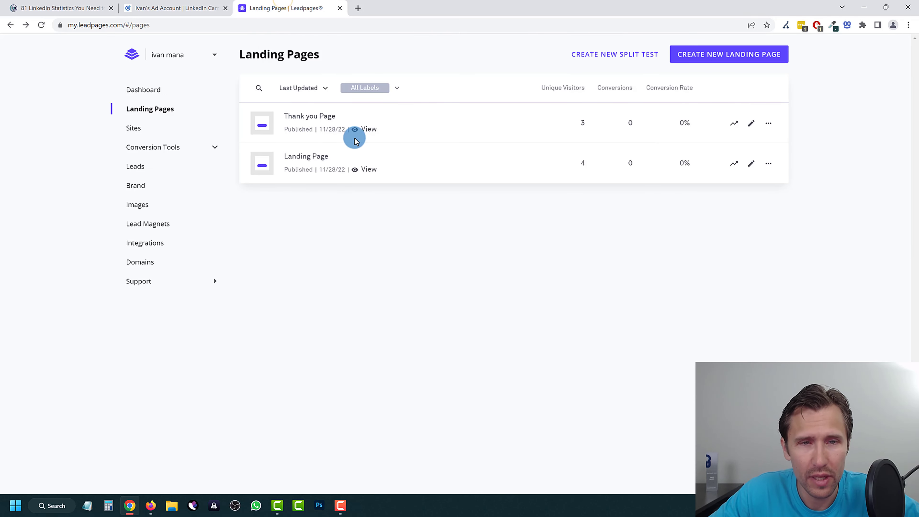
left_click(370, 130)
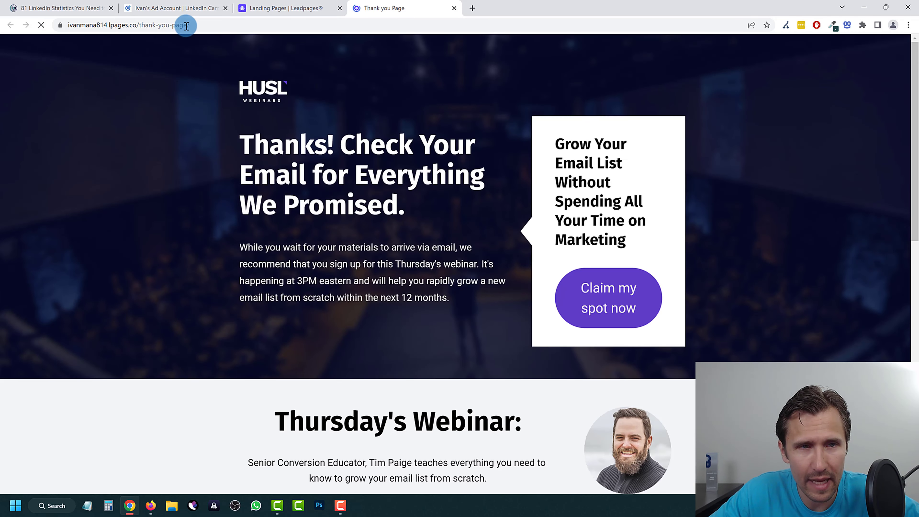
left_click_drag(185, 25, 209, 26)
key("ctrl+c")
right_click(99, 24)
left_click(90, 27)
right_click(183, 24)
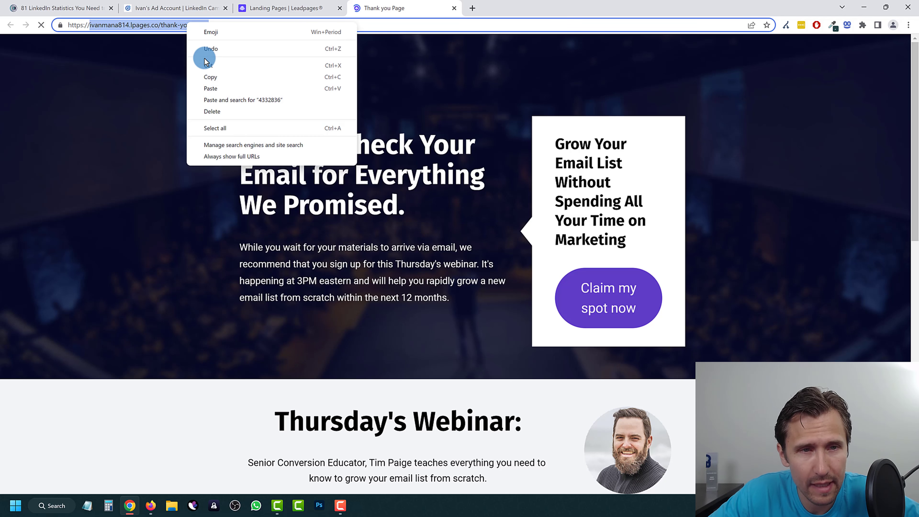
left_click(210, 72)
Return to the conversion setup and paste the copied thank-you page address as the text the URL must contain.
left_click(183, 3)
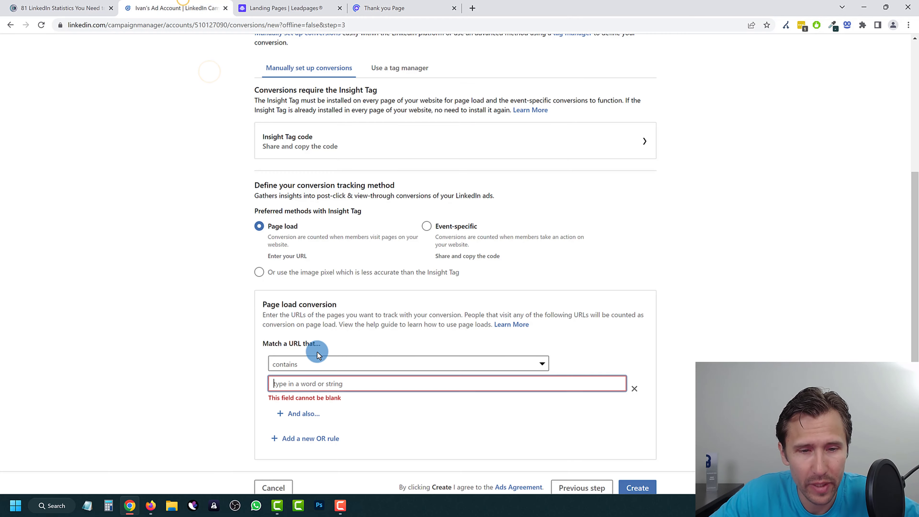
right_click(309, 383)
left_click(351, 282)
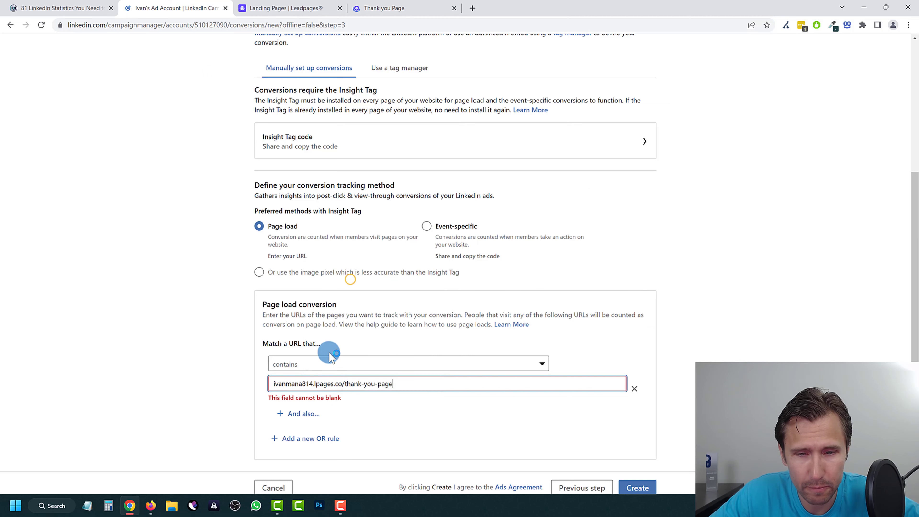
left_click(194, 369)
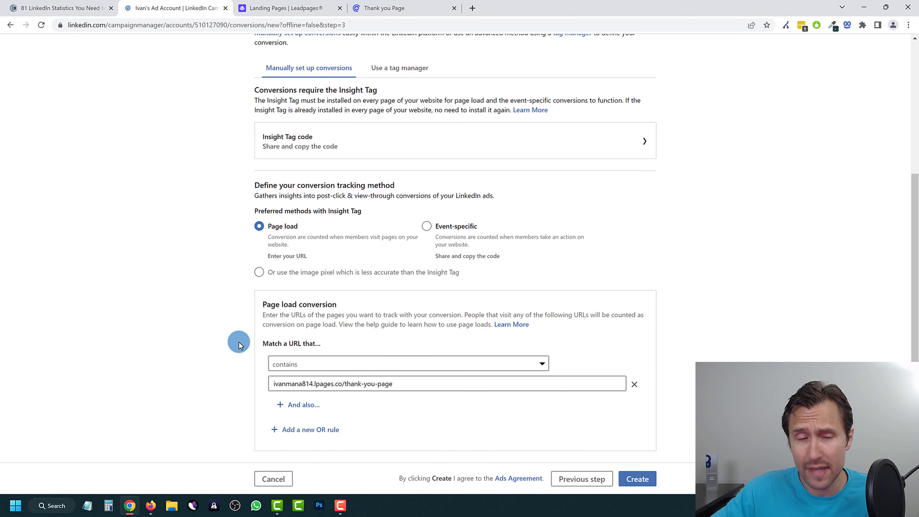
left_click(397, 384)
left_click_drag(253, 385, 394, 383)
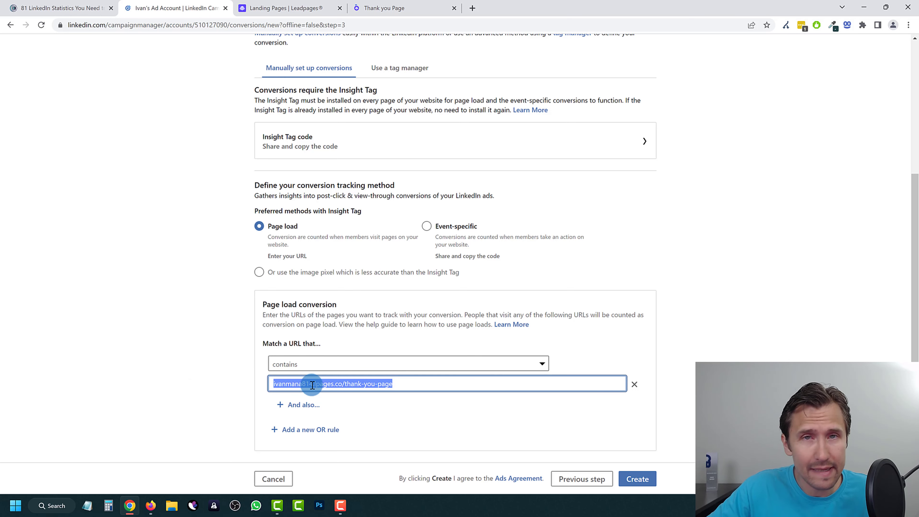
left_click(222, 361)
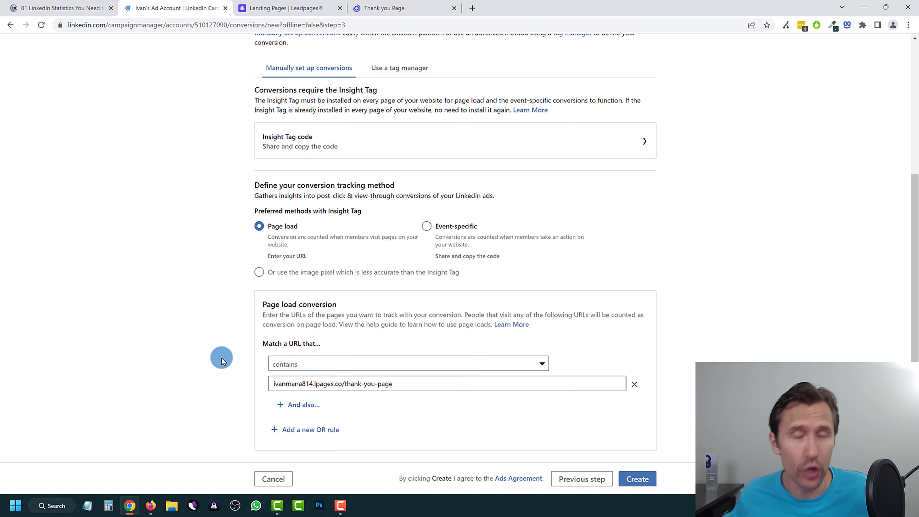
Examine the full address of the published thank-you page and return to the conversion setup.
left_click(384, 4)
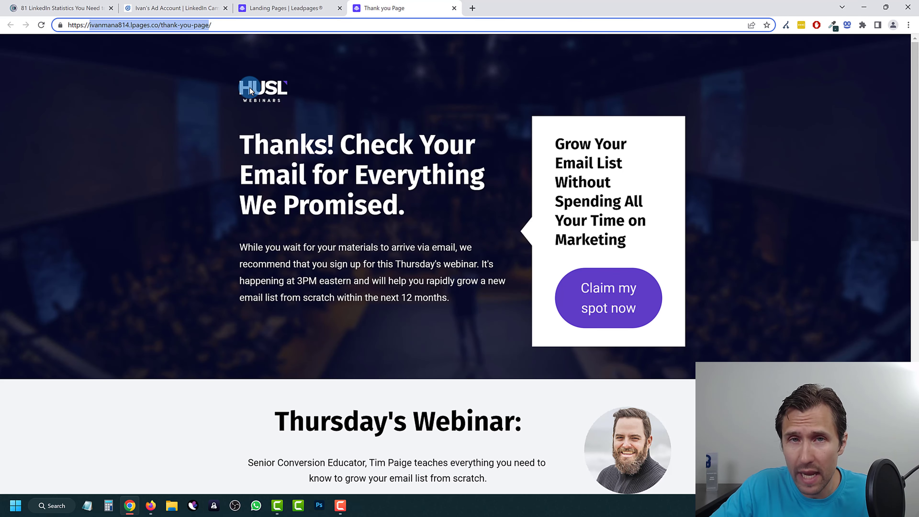
left_click(220, 25)
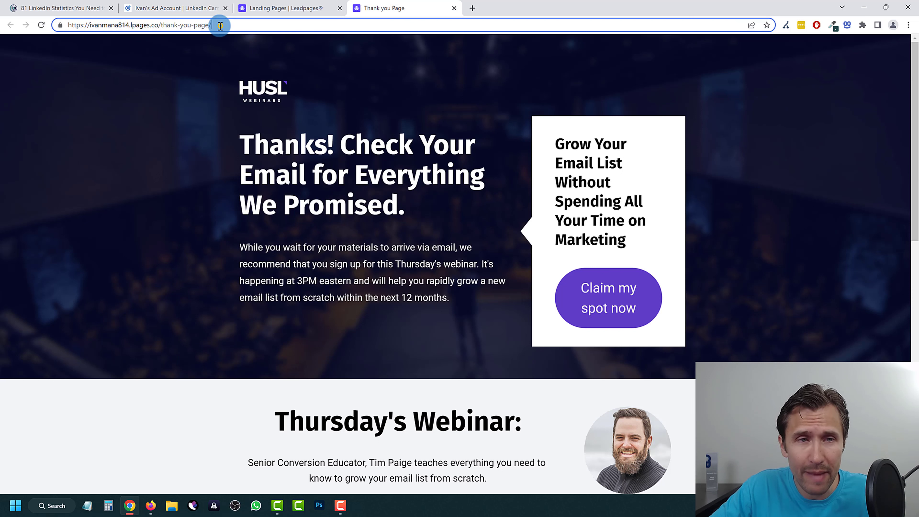
left_click_drag(219, 25, 59, 24)
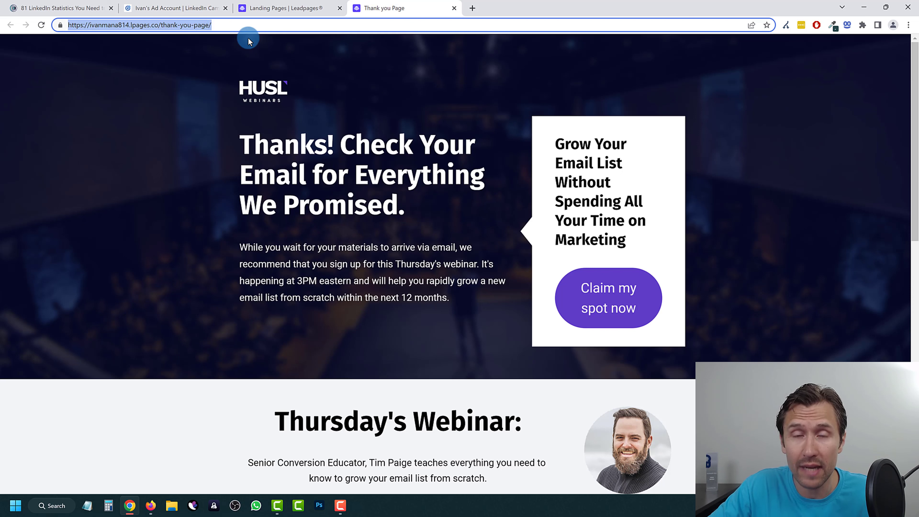
left_click(181, 7)
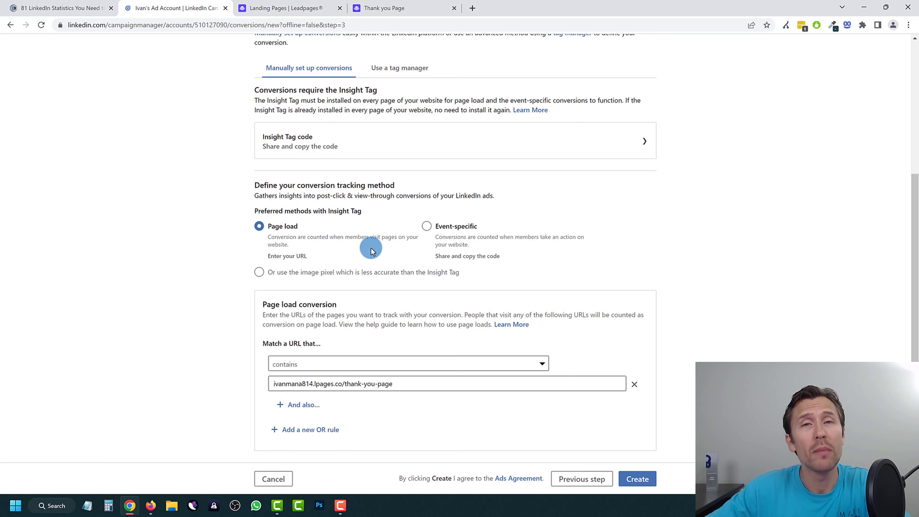
Try adding an "And also contains" condition to the thank-you page URL rule, and remove it.
left_click(303, 405)
scroll(289, 391, "down", 1)
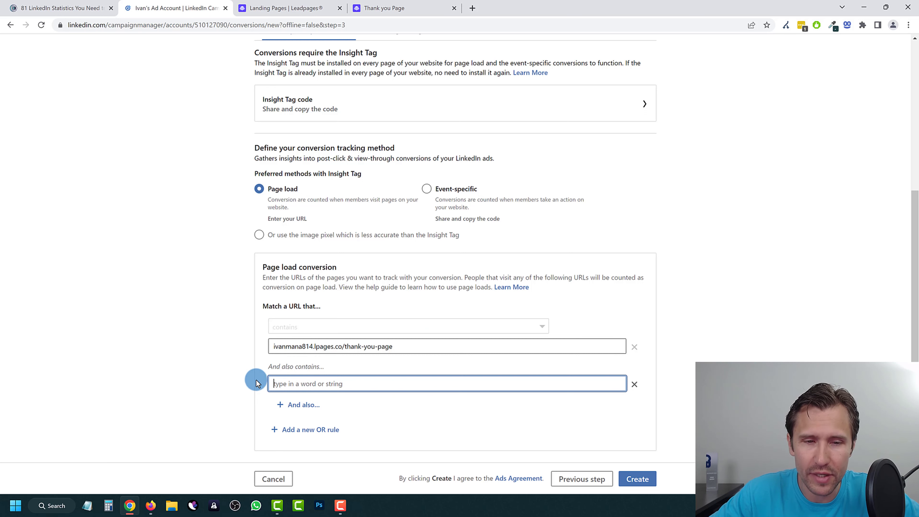
left_click_drag(268, 365, 357, 373)
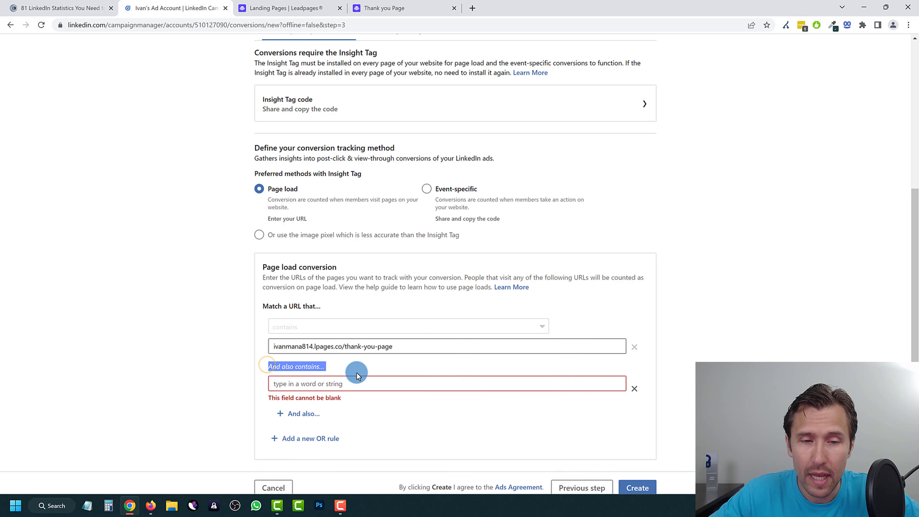
left_click(635, 389)
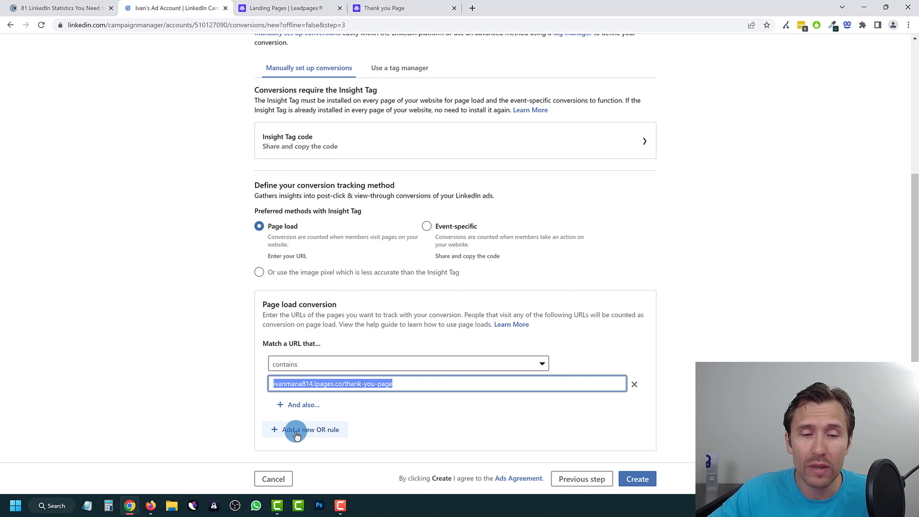
Try adding two OR rules to the page load conversion, the first one using "contains", and remove both.
left_click(305, 431)
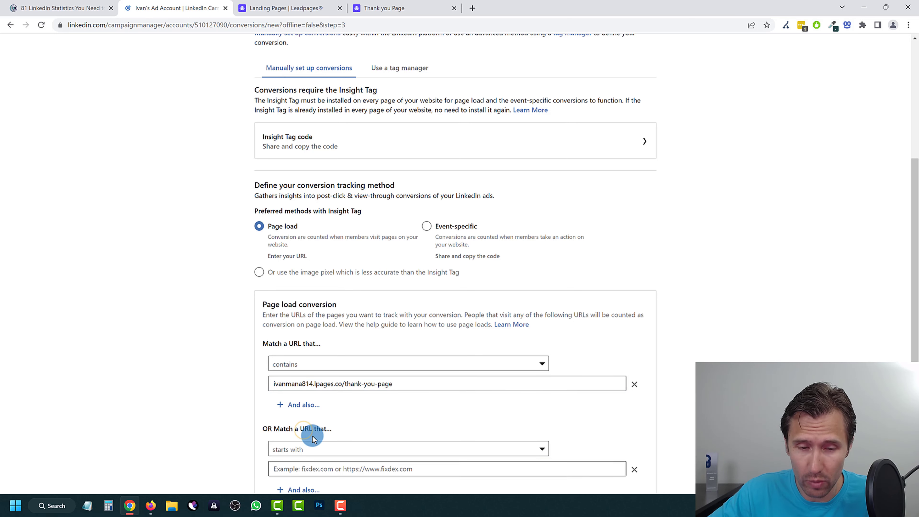
scroll(307, 417, "down", 2)
left_click(299, 366)
left_click(287, 411)
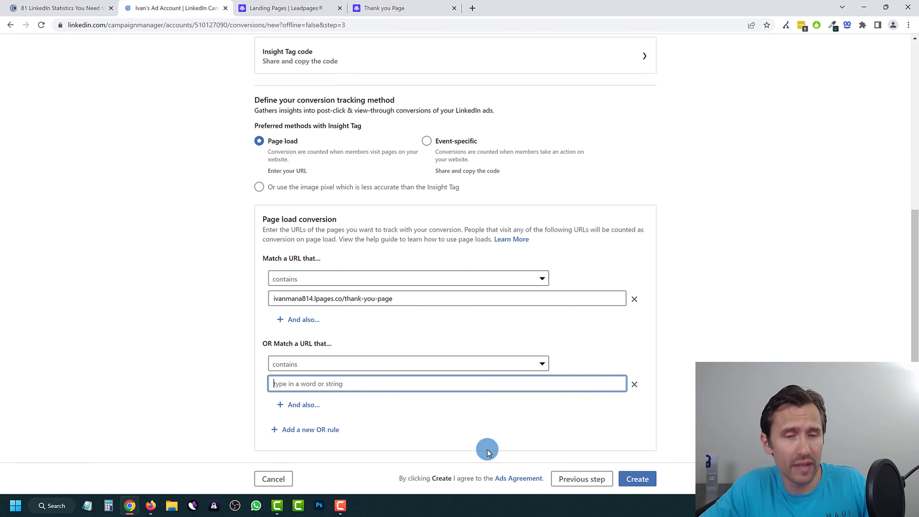
left_click(315, 429)
scroll(353, 416, "down", 3)
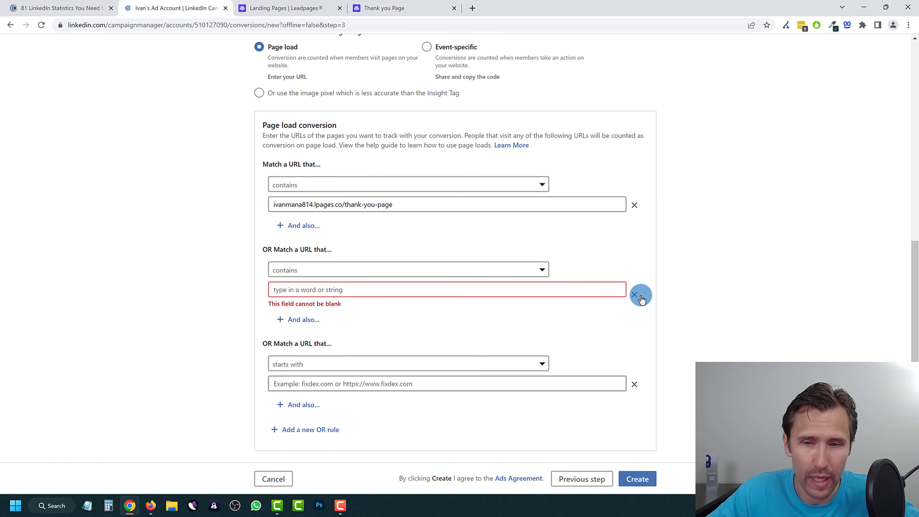
left_click(634, 296)
left_click(634, 383)
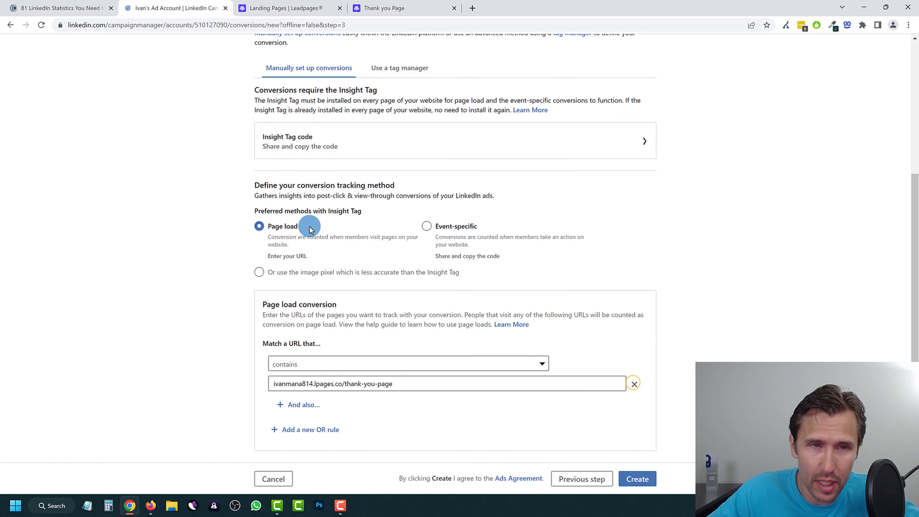
Glance at the Leadpages landing pages list, return to the conversion setup, and create the page load conversion.
left_click(292, 7)
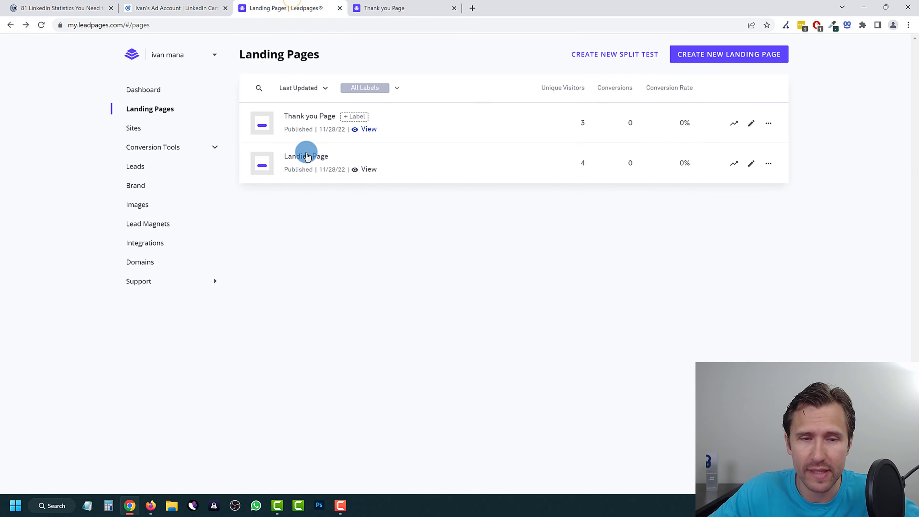
left_click(183, 8)
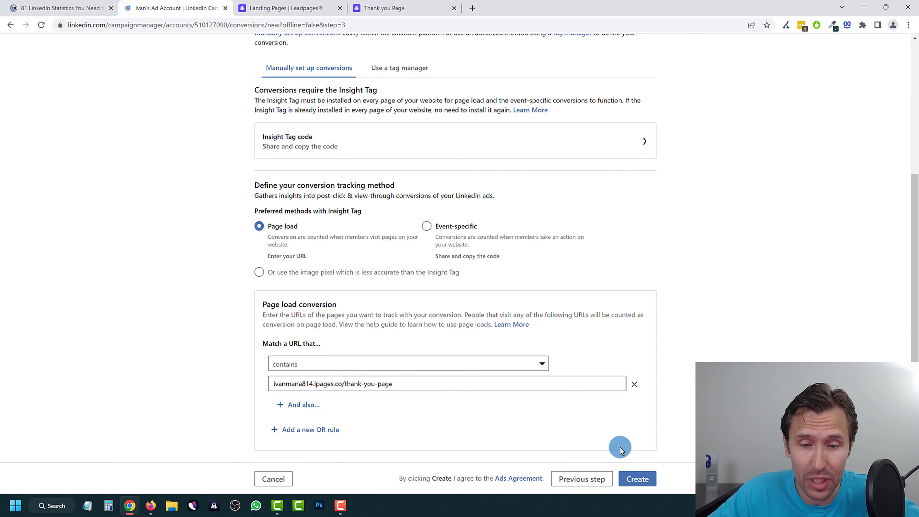
left_click(644, 481)
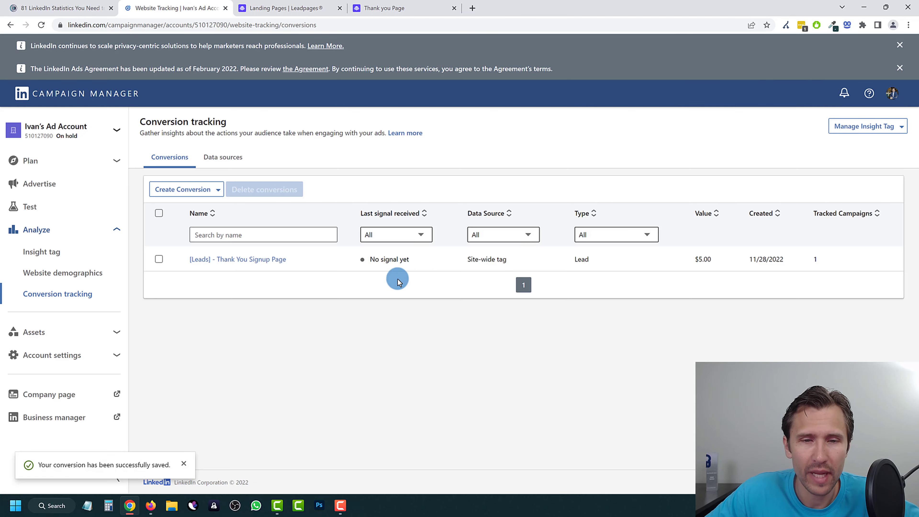
Check the last signal status of the thank-you signup conversion, load the published Thank you Page again, and return to Conversion tracking.
left_click_drag(418, 255, 359, 263)
left_click(336, 358)
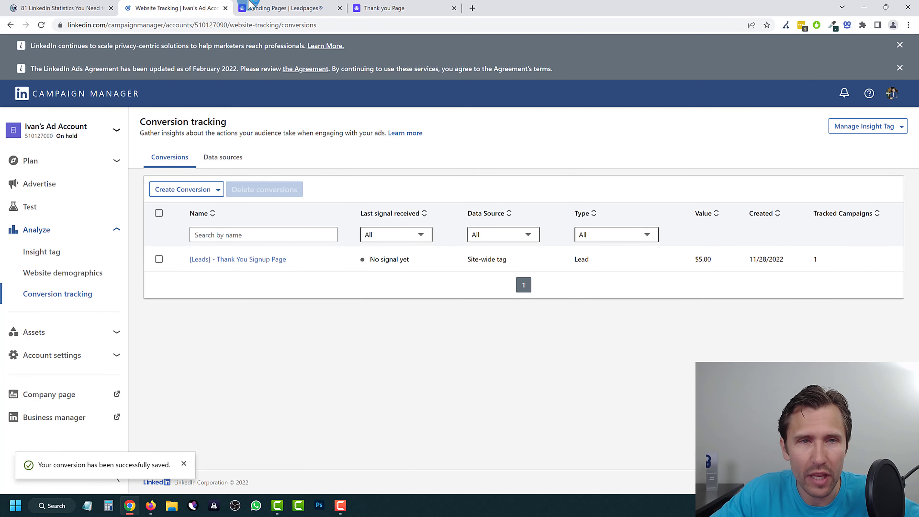
left_click(276, 5)
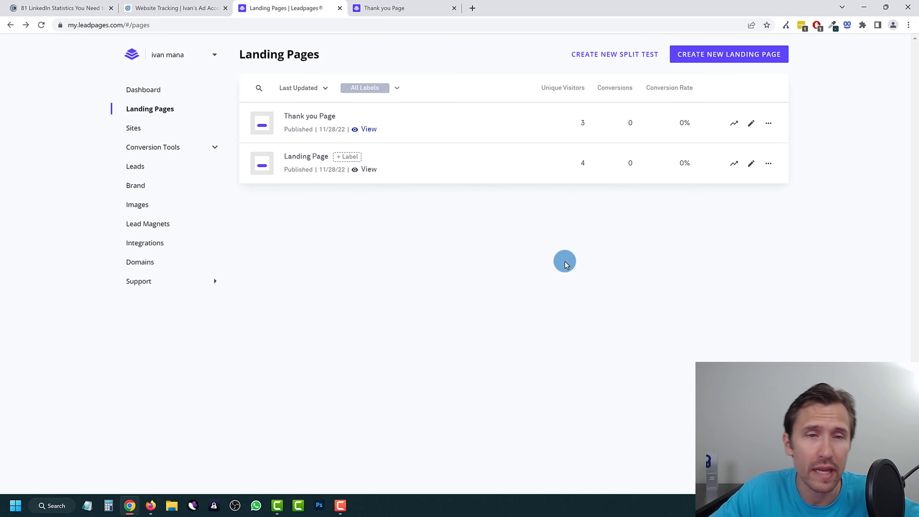
left_click(369, 129)
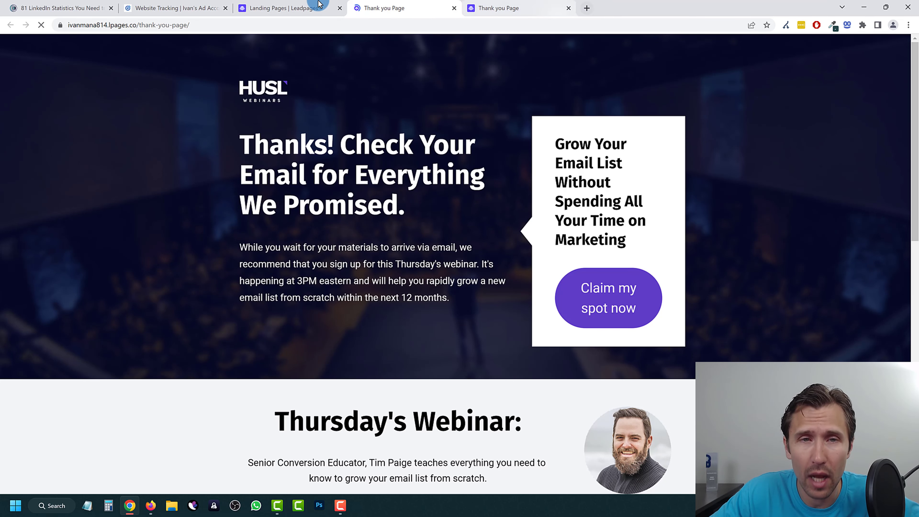
left_click(188, 7)
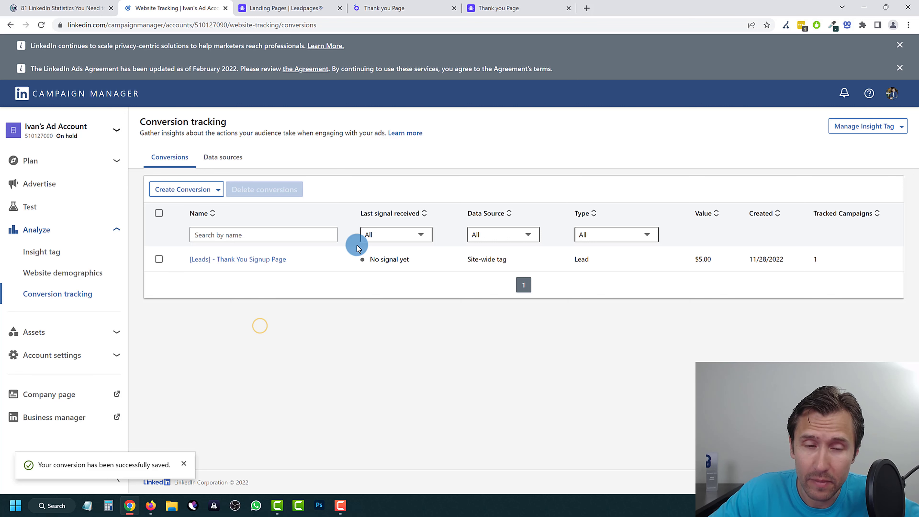
Open the campaign groups overview and examine its Conversions and Leads columns.
left_click(52, 183)
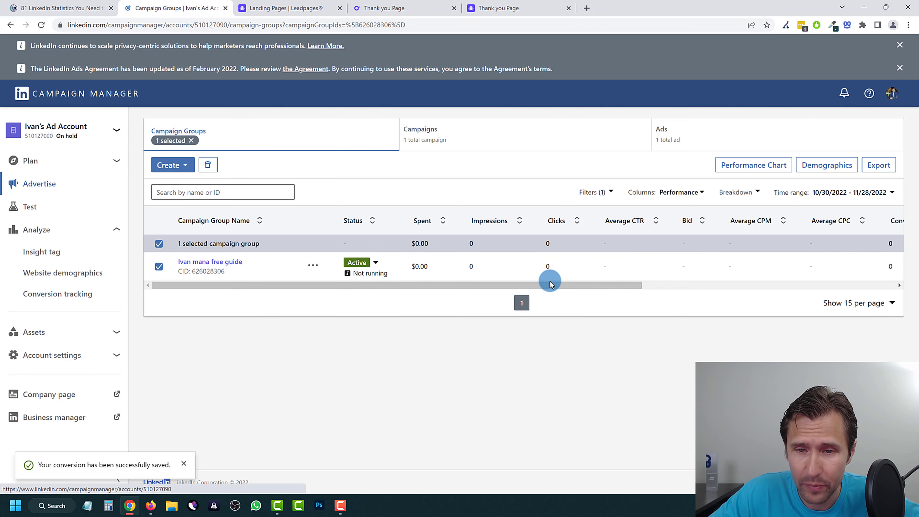
left_click_drag(575, 285, 760, 290)
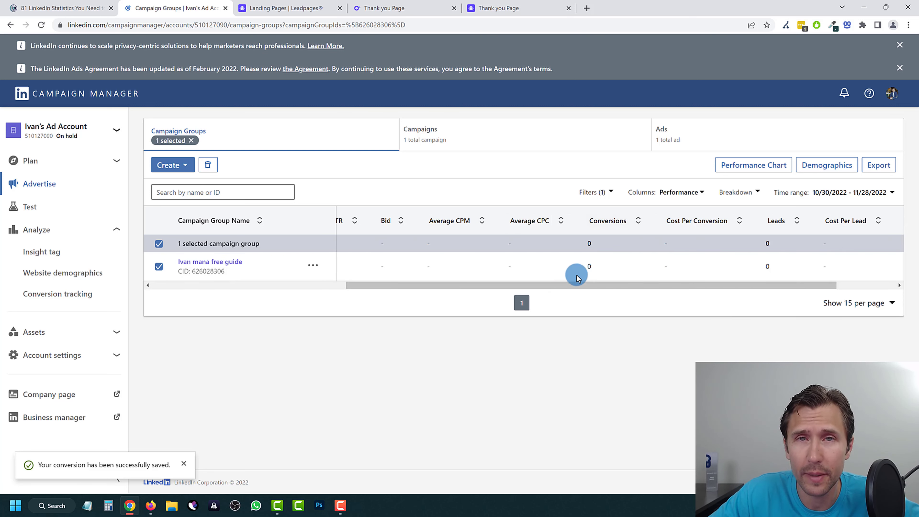
Start a new campaign in the selected free guide campaign group and view the Website conversions objective.
left_click(181, 168)
left_click(190, 187)
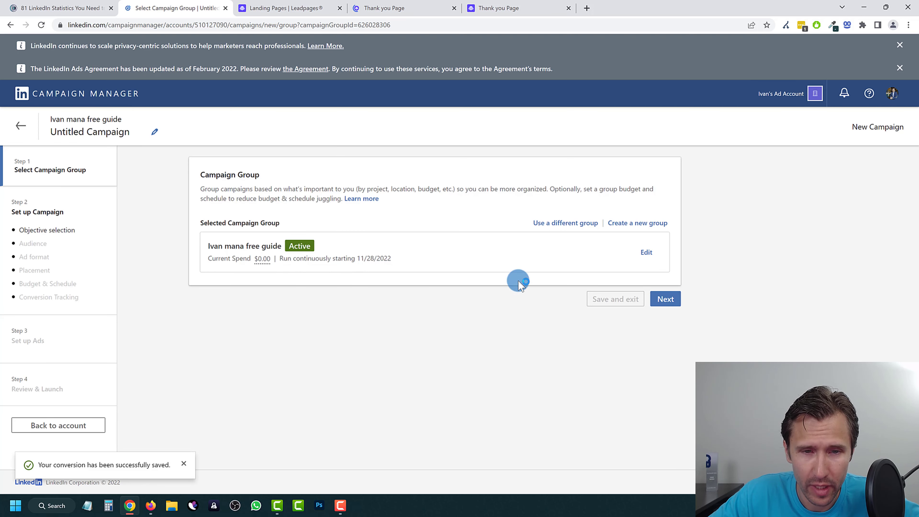
left_click(666, 299)
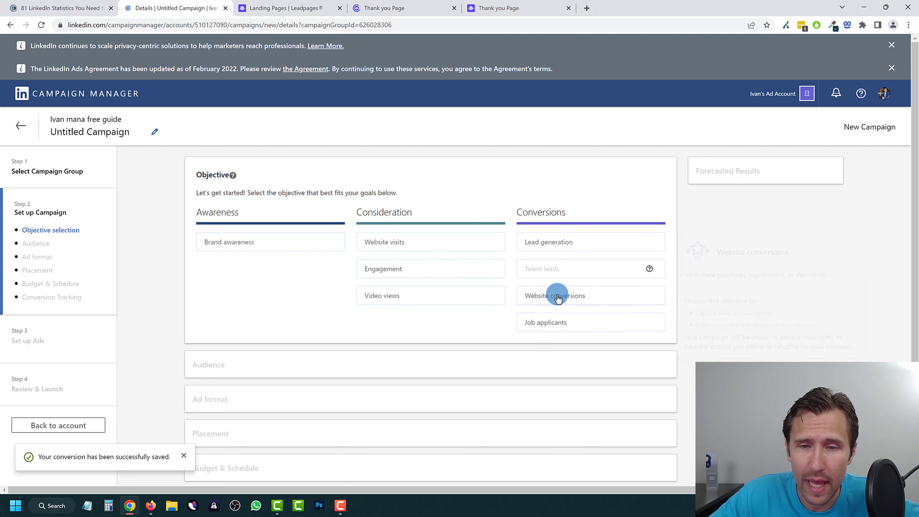
mouse_move(554, 294)
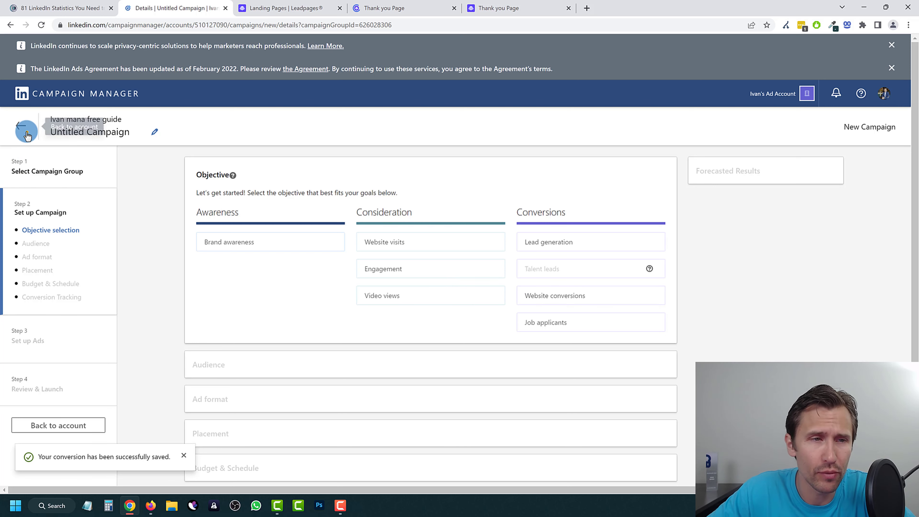
Leave the untitled campaign's setup for the account's campaigns list and dismiss the saved-conversion notification.
left_click(22, 127)
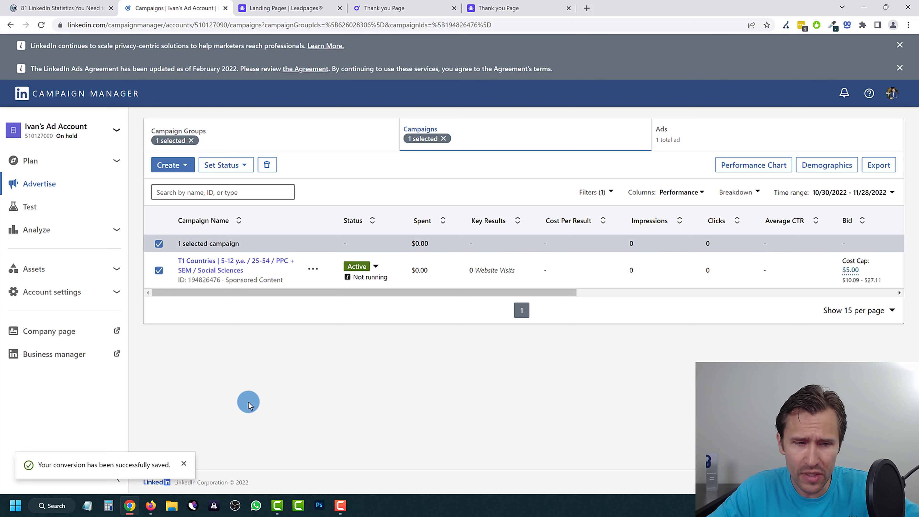
left_click(184, 464)
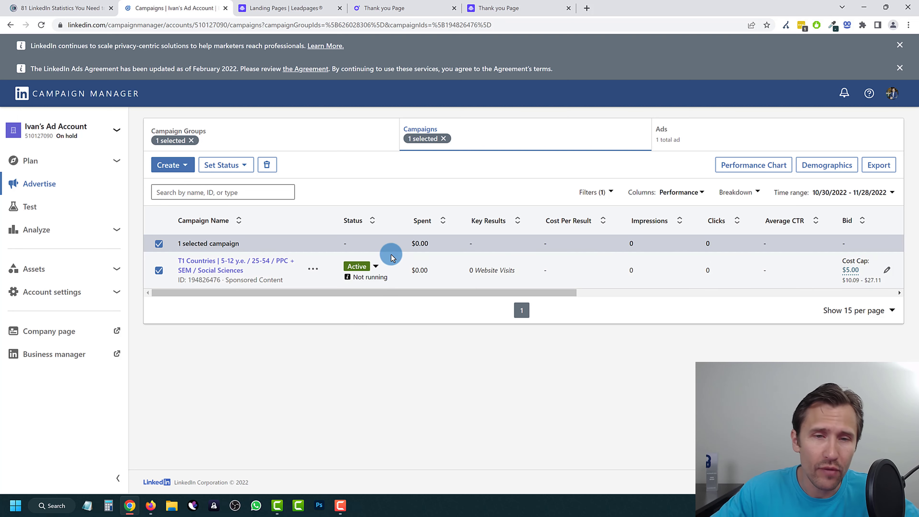
Open youtube.com/ivanmana in a new browser tab and browse the channel's recently uploaded videos.
left_click(586, 7)
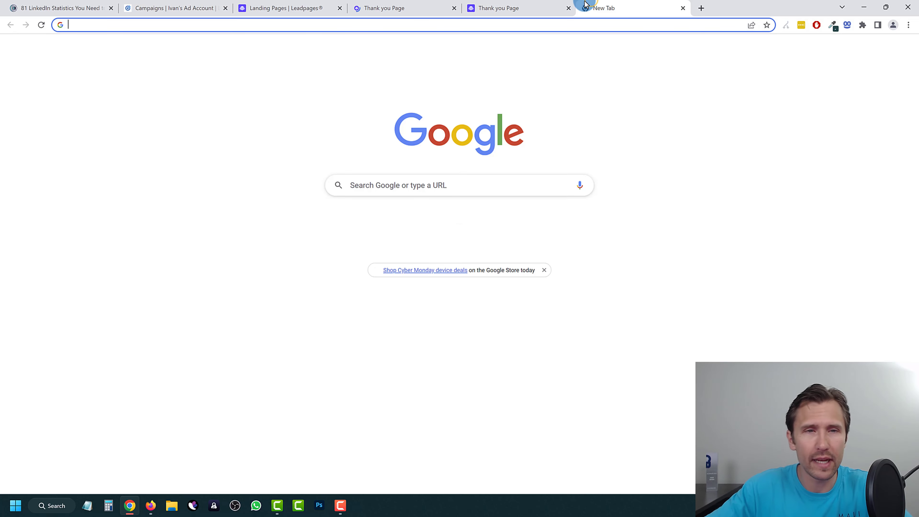
type("youtube.")
key("Return")
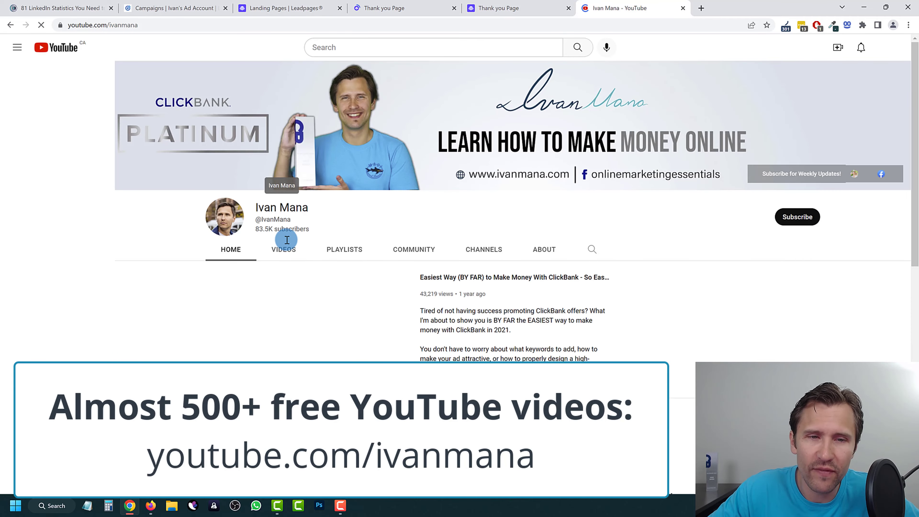
left_click(288, 245)
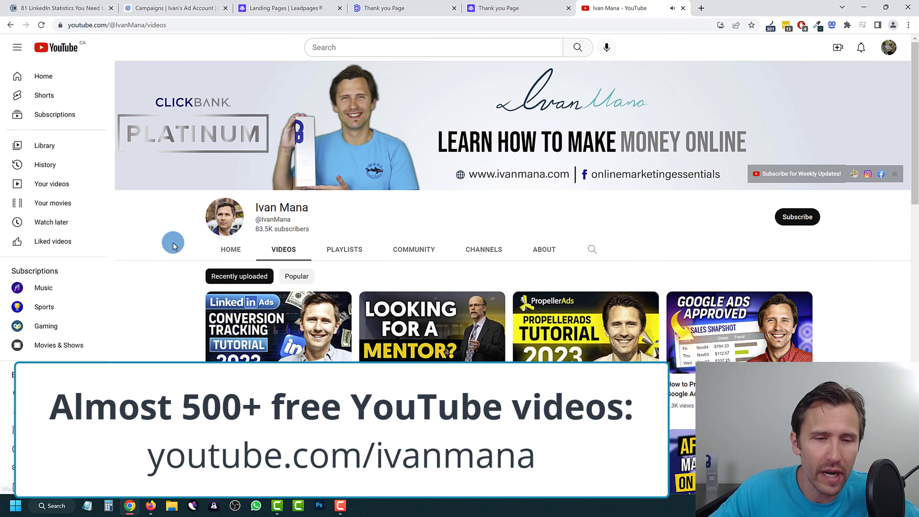
scroll(705, 229, "down", 3)
scroll(392, 329, "down", 5)
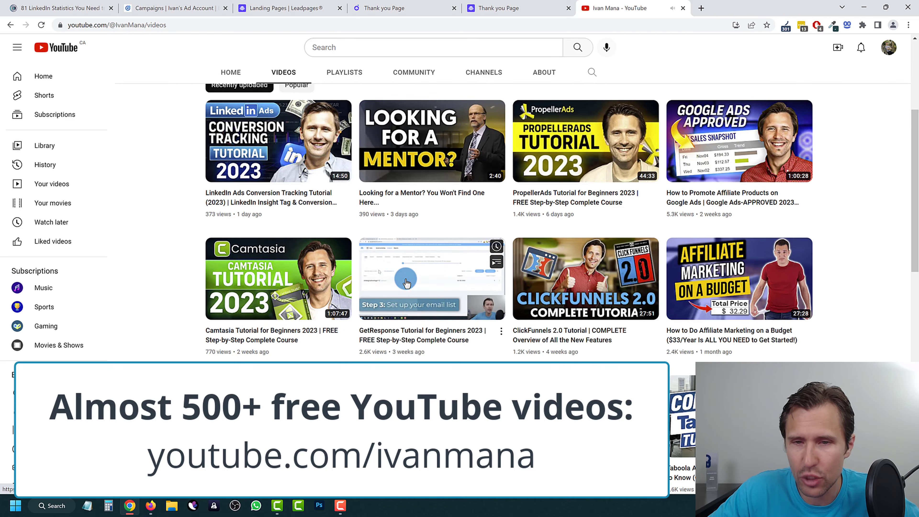
scroll(362, 274, "down", 6)
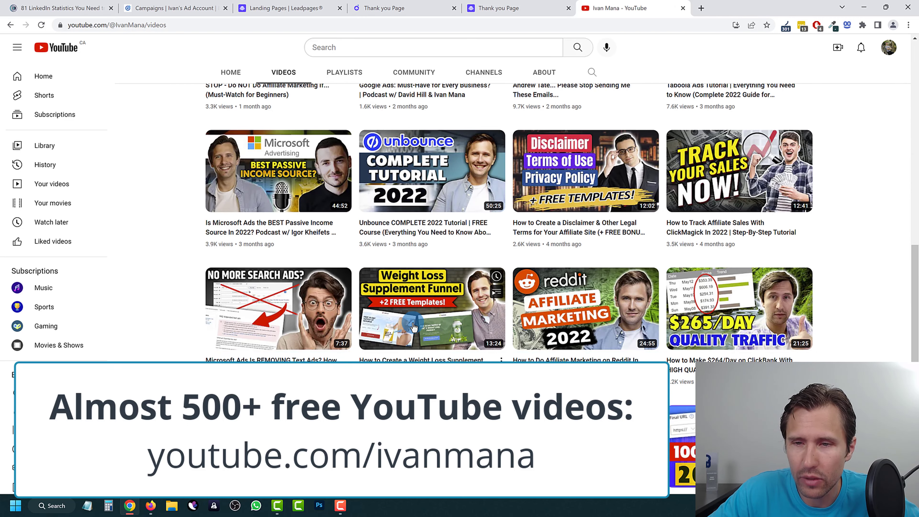
scroll(414, 326, "up", 4)
scroll(413, 326, "up", 10)
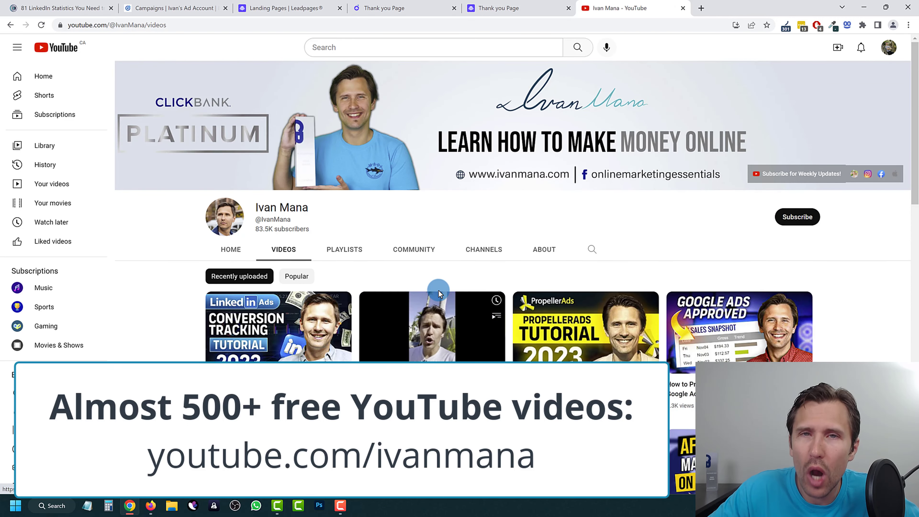
Load ivanmana.com in another new tab and look over the home page's course list, free guide form and testimonials.
left_click(701, 8)
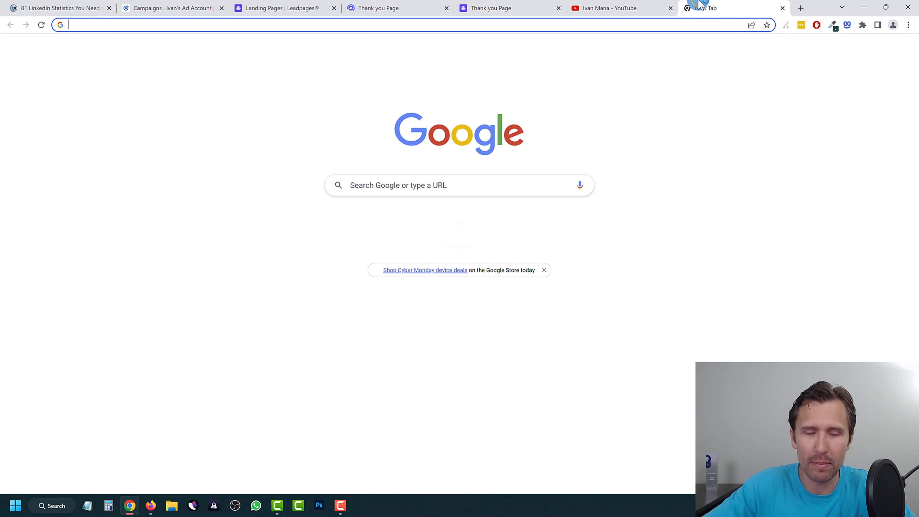
type("ivanmana.com")
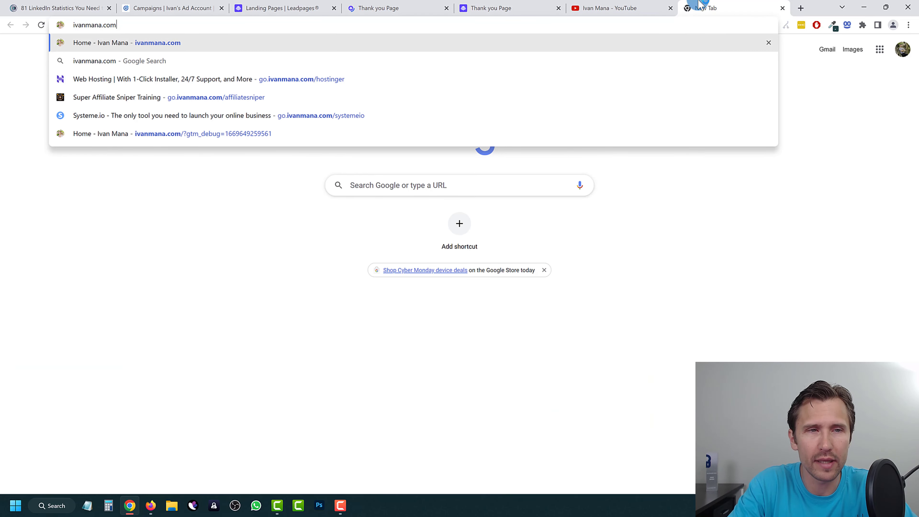
key("Return")
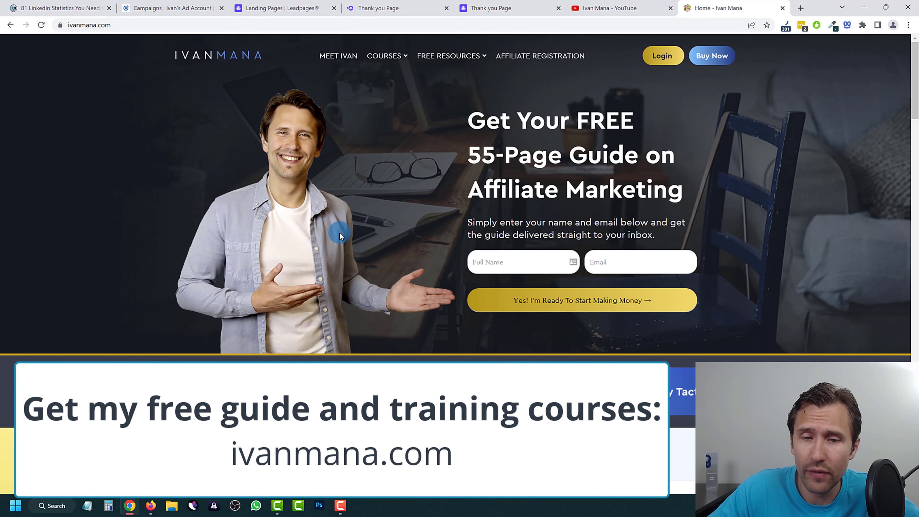
mouse_move(386, 57)
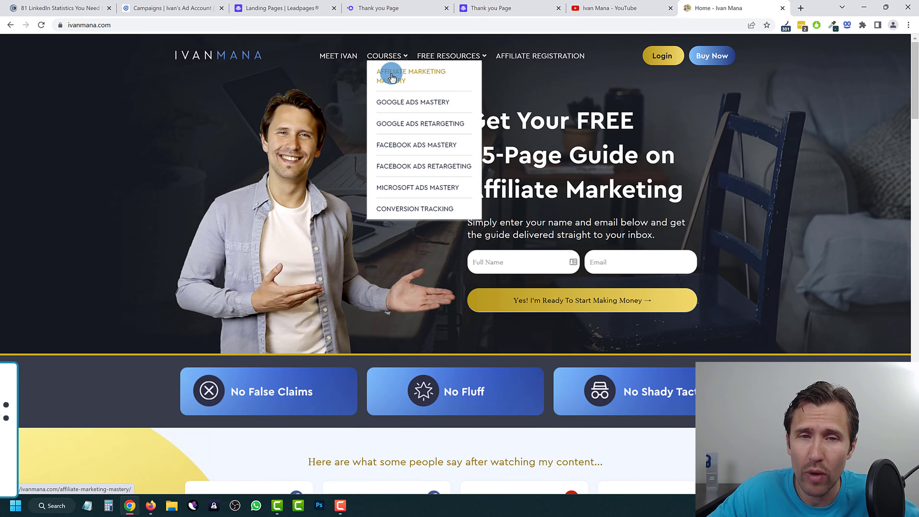
scroll(443, 137, "down", 15)
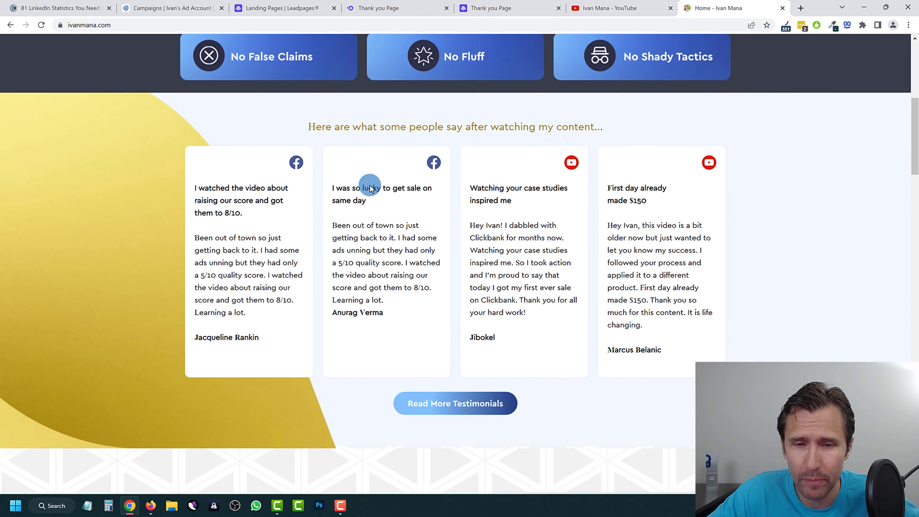
scroll(455, 191, "up", 4)
scroll(446, 244, "up", 10)
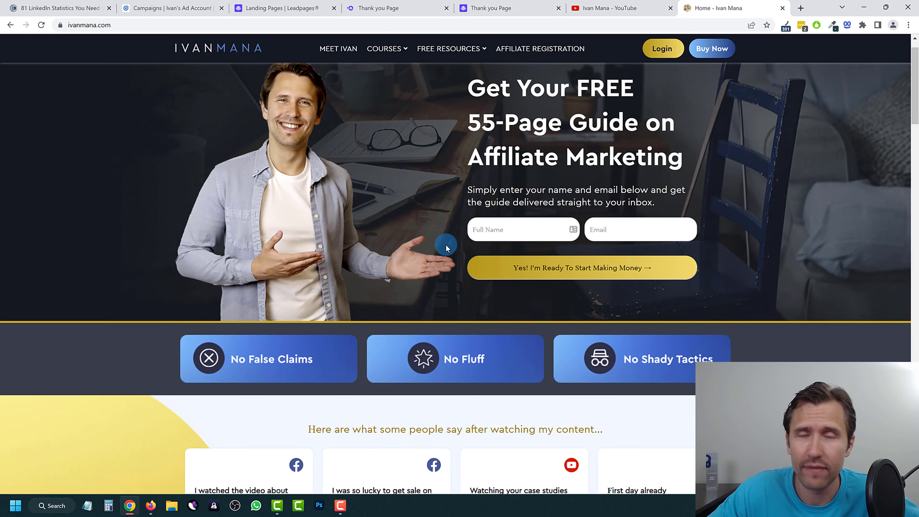